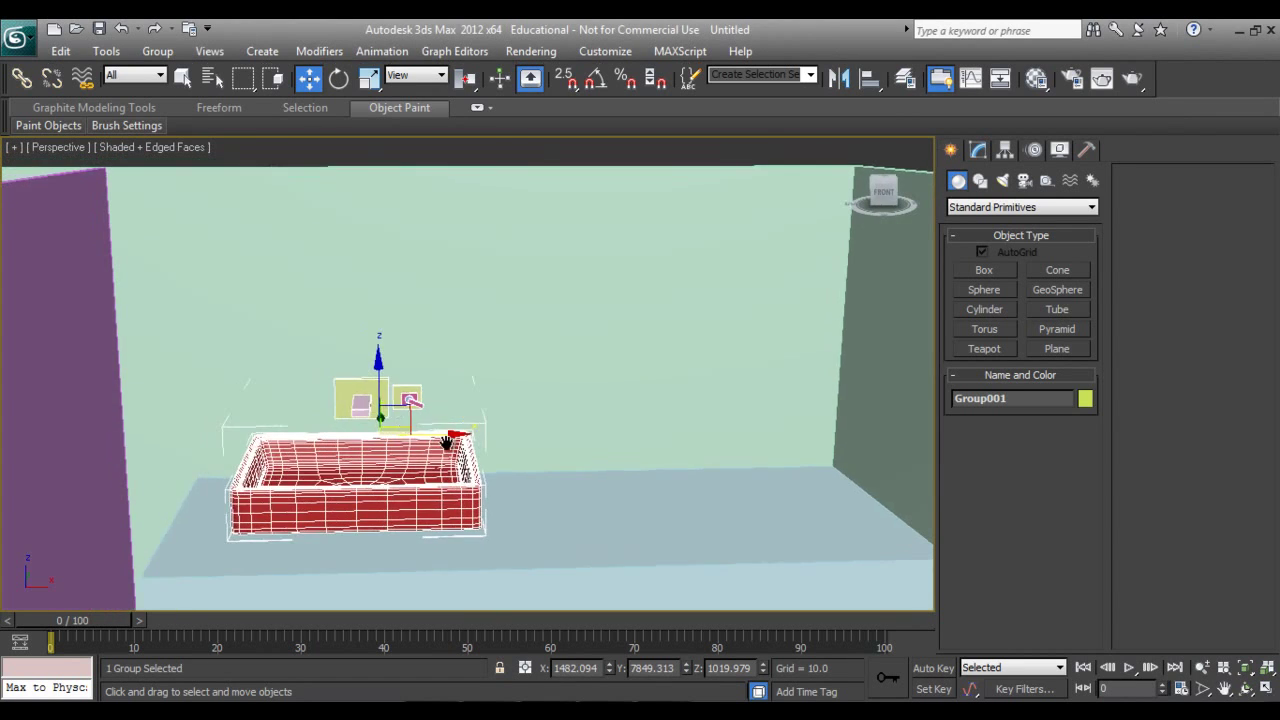
Draw Box007 on the wall above the sink, a flat box of about 956 × 783 × −40.6.
scroll(446, 443, up, 2)
scroll(460, 438, up, 2)
scroll(489, 430, up, 1)
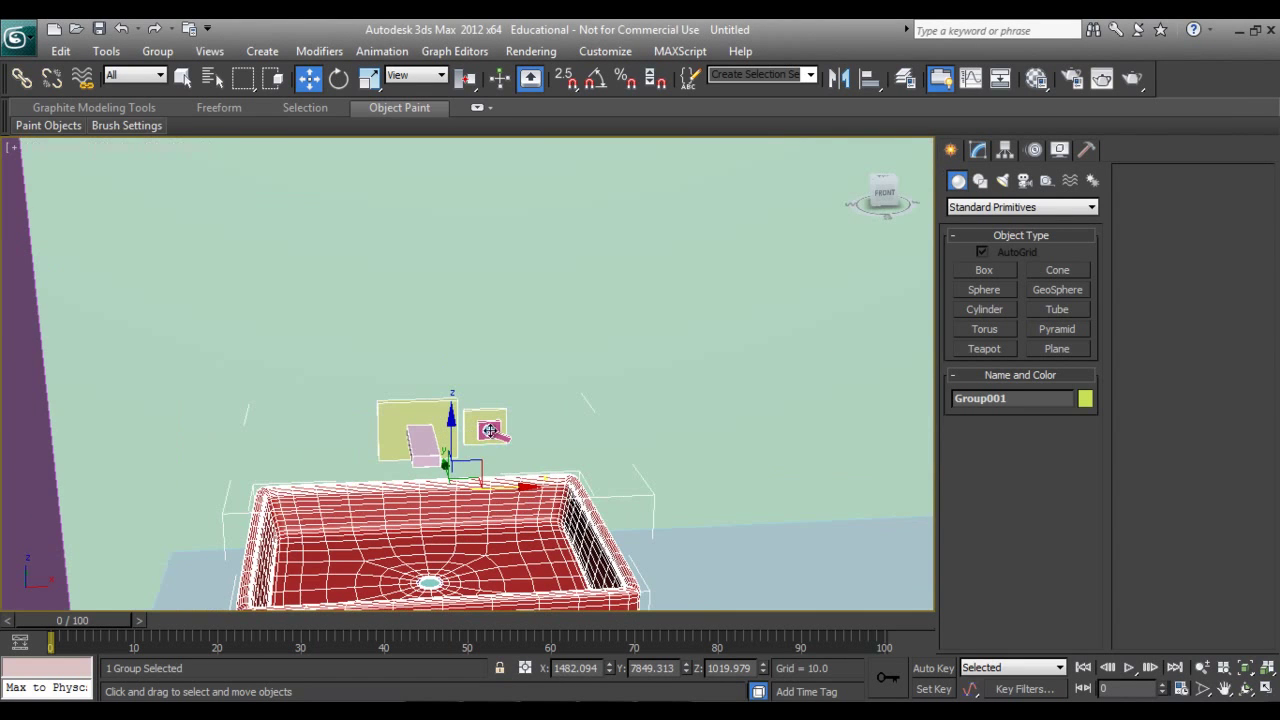
click(984, 270)
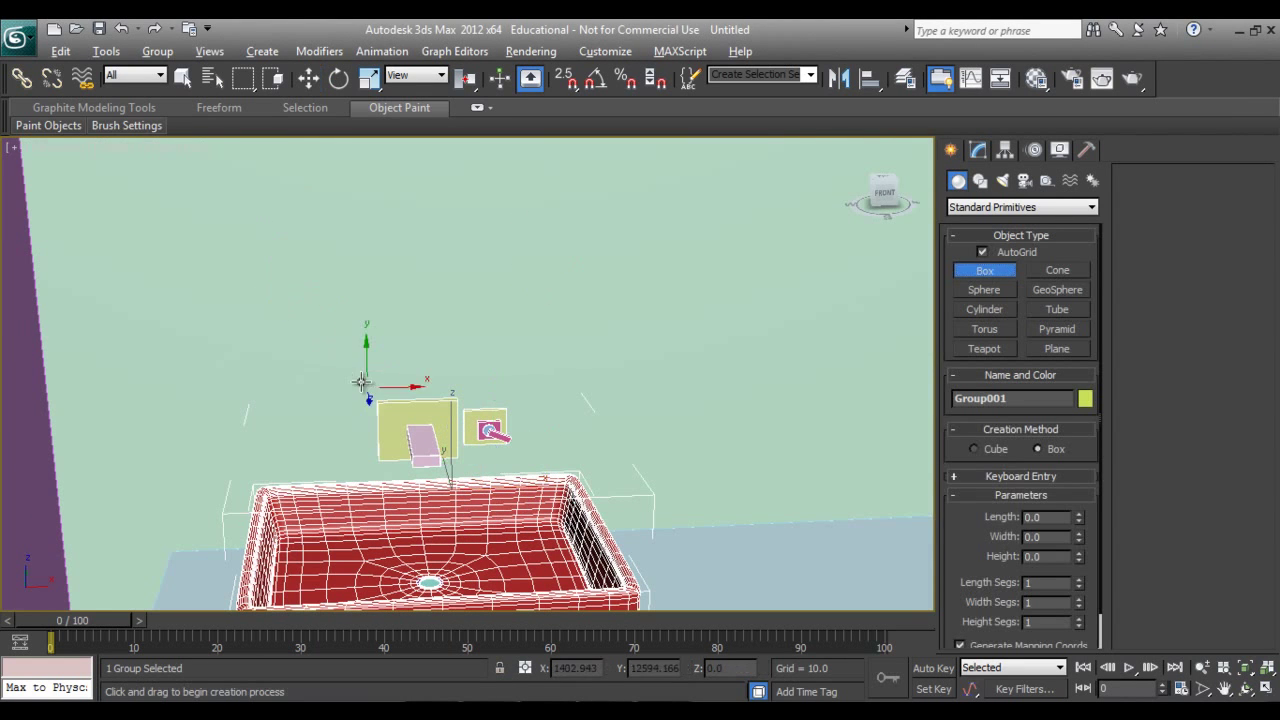
alt+middle_drag(362, 381, 307, 249)
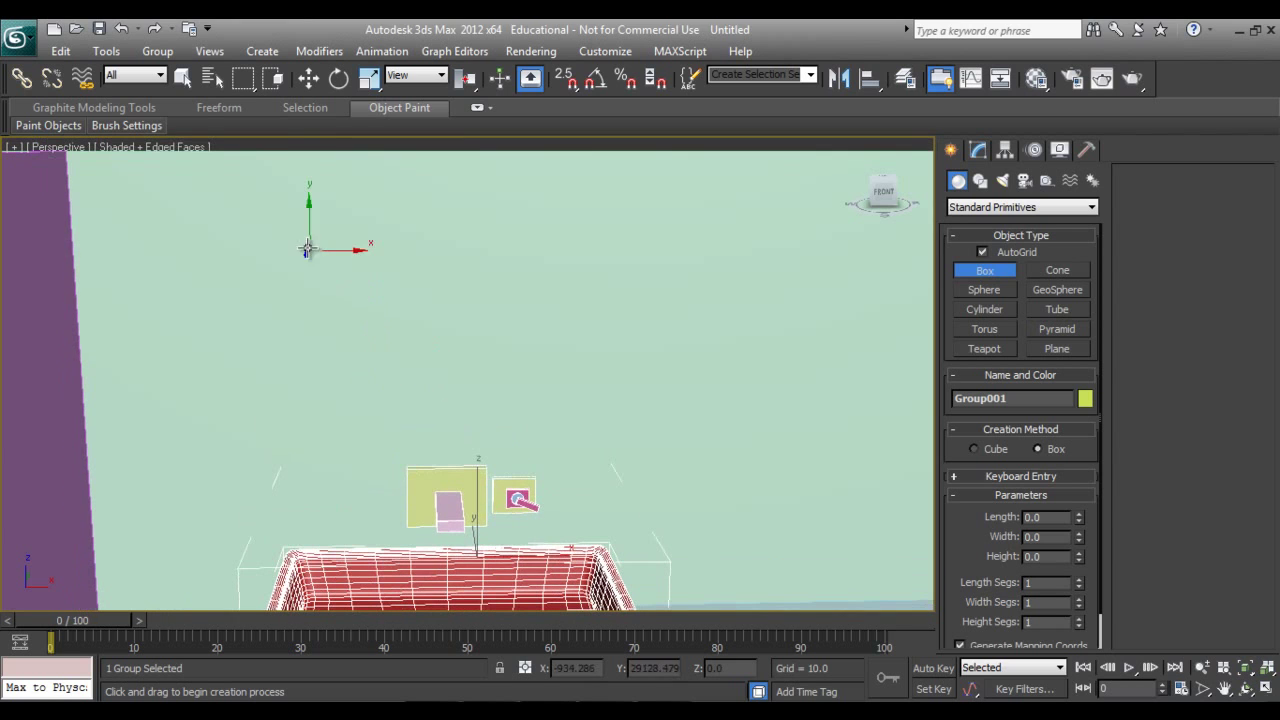
mouse_move(302, 206)
mouse_down()
mouse_move(376, 357)
mouse_move(578, 538)
mouse_move(572, 524)
mouse_up()
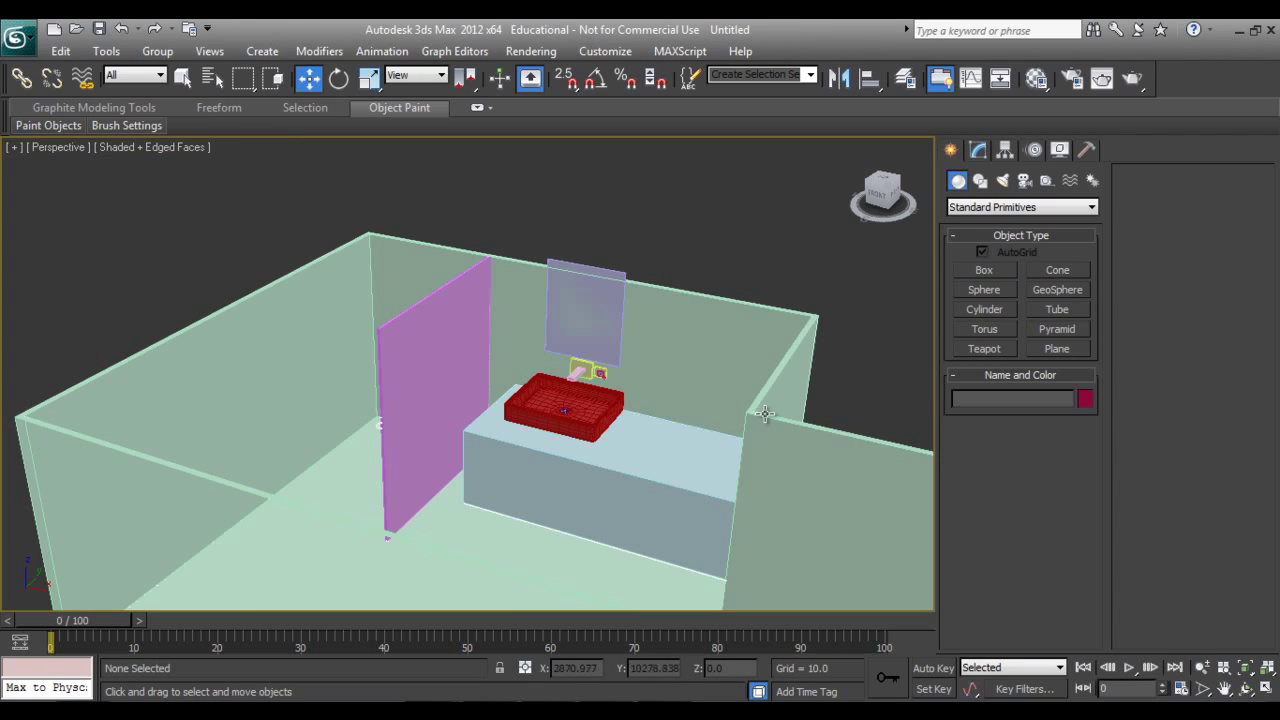
Resize Box007 to 781.863 length, 680.843 width and 2.23 height.
right_click(663, 321)
click(674, 337)
click(593, 333)
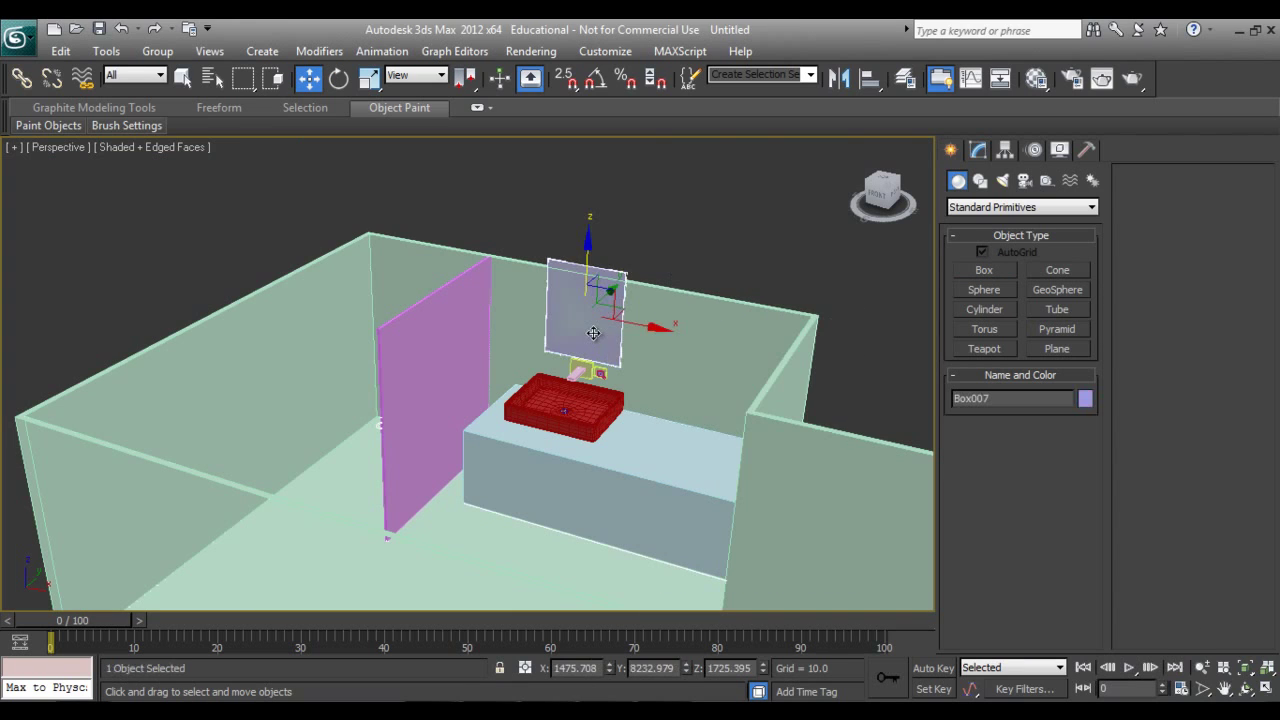
key(z)
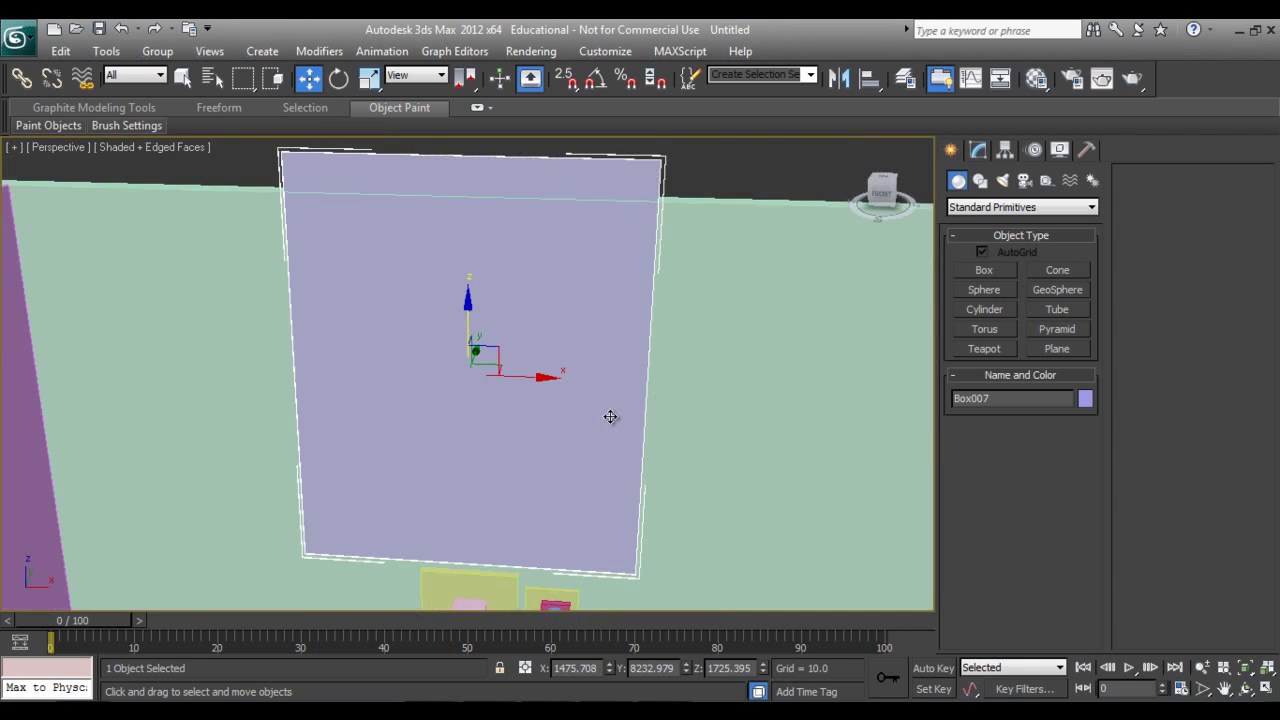
alt+middle_drag(609, 417, 546, 457)
scroll(546, 457, up, 2)
click(979, 150)
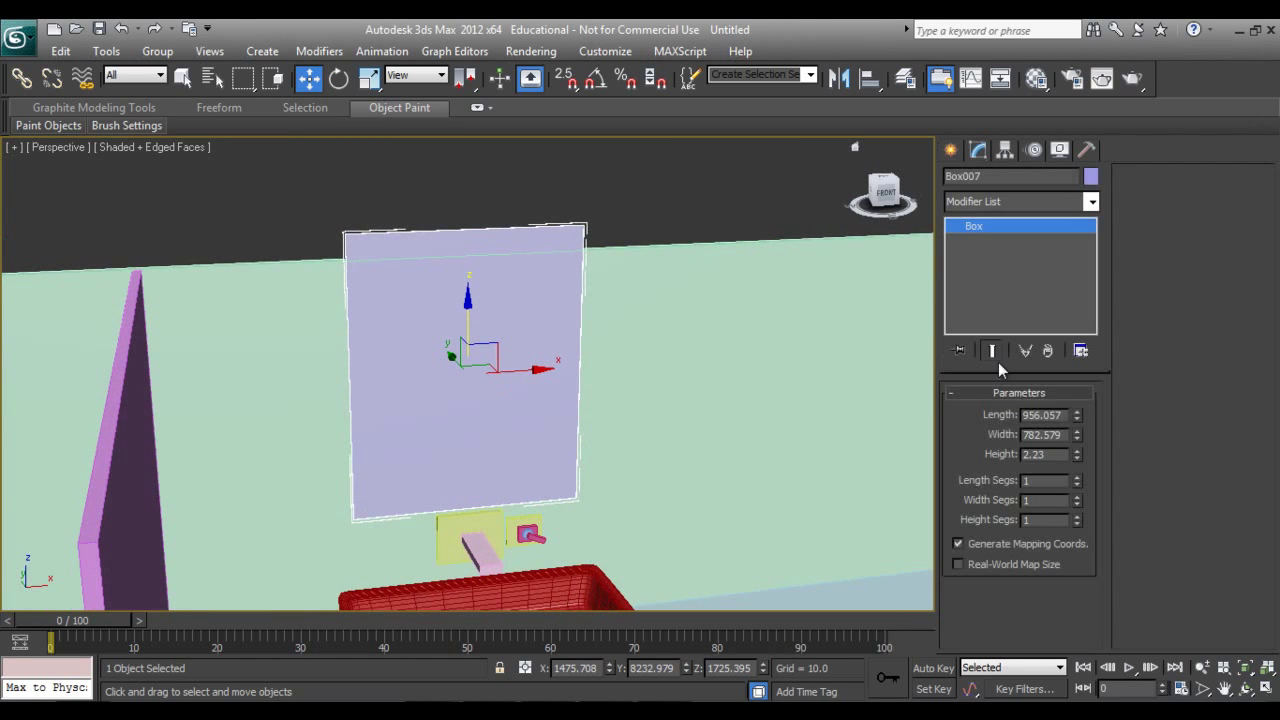
mouse_move(1076, 418)
mouse_down()
mouse_move(1078, 448)
mouse_move(1078, 421)
mouse_up()
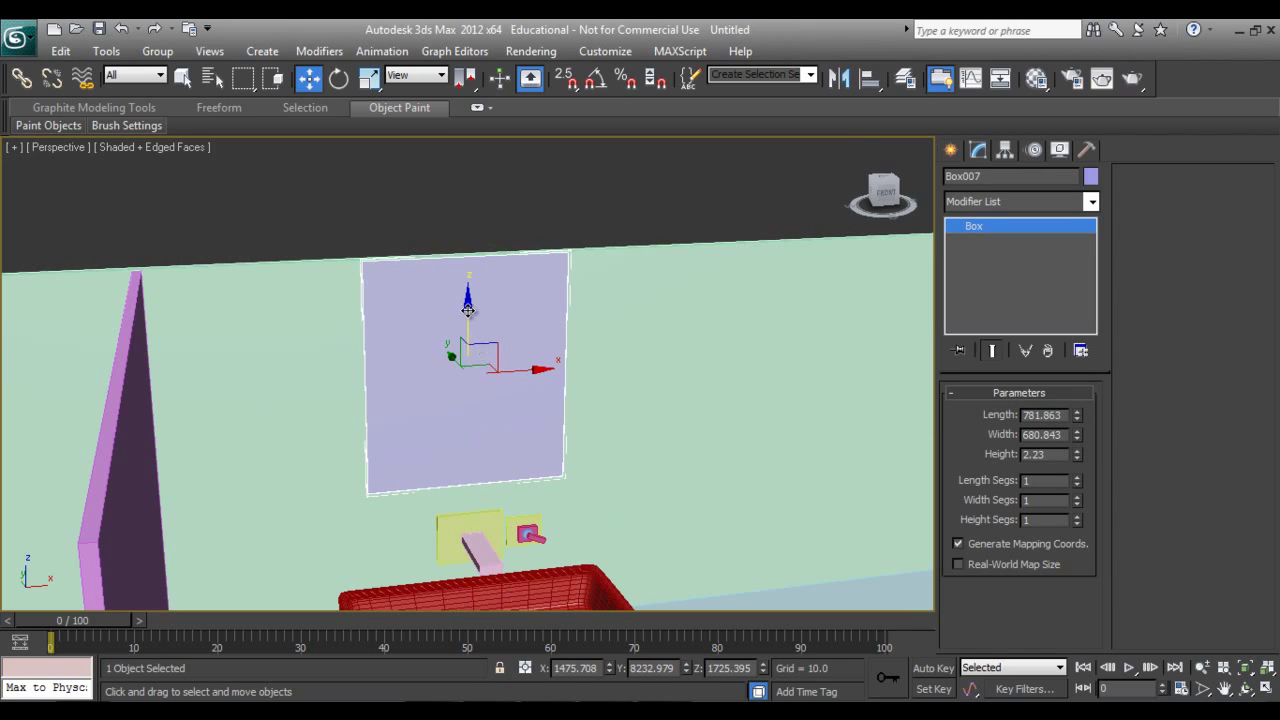
Lower the mirror panel toward the sink, checking placement in wireframe and see-through display.
drag(467, 310, 467, 327)
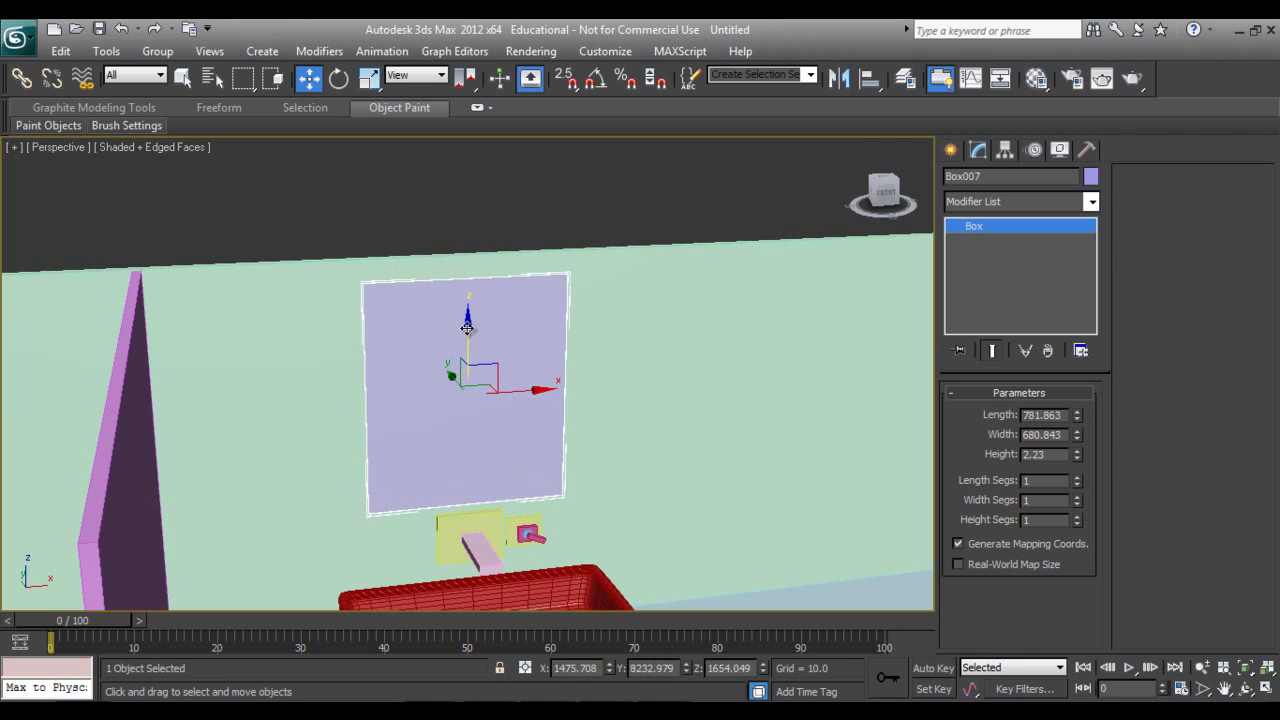
key(z)
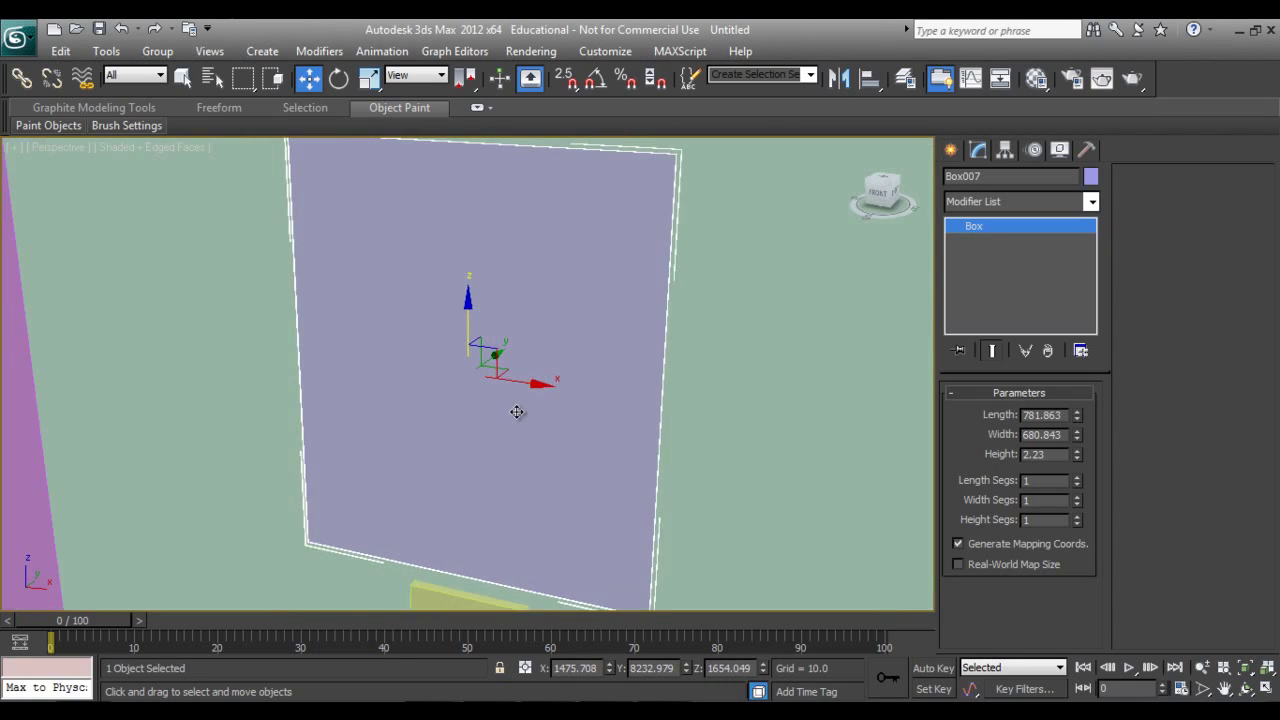
scroll(517, 410, down, 3)
key(F3)
mouse_move(445, 458)
alt+middle_down()
mouse_move(496, 409)
mouse_move(449, 422)
mouse_move(490, 424)
alt+middle_up()
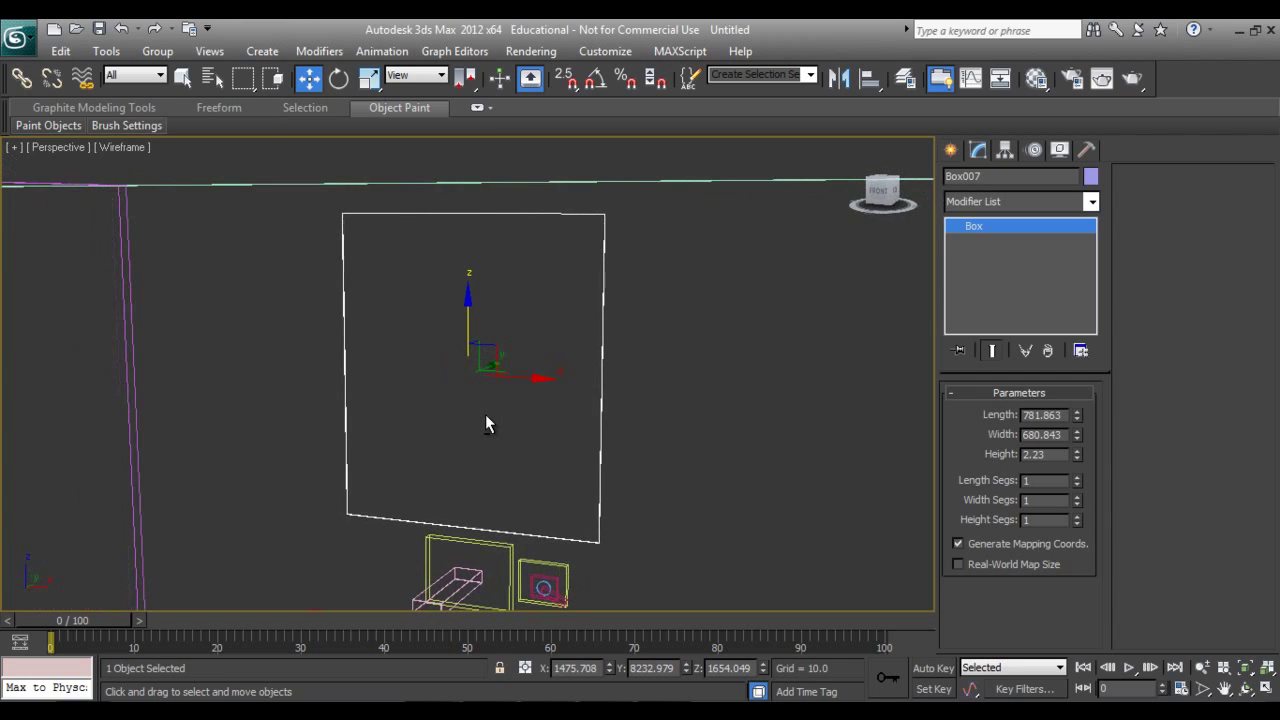
key(F3)
key(alt+x)
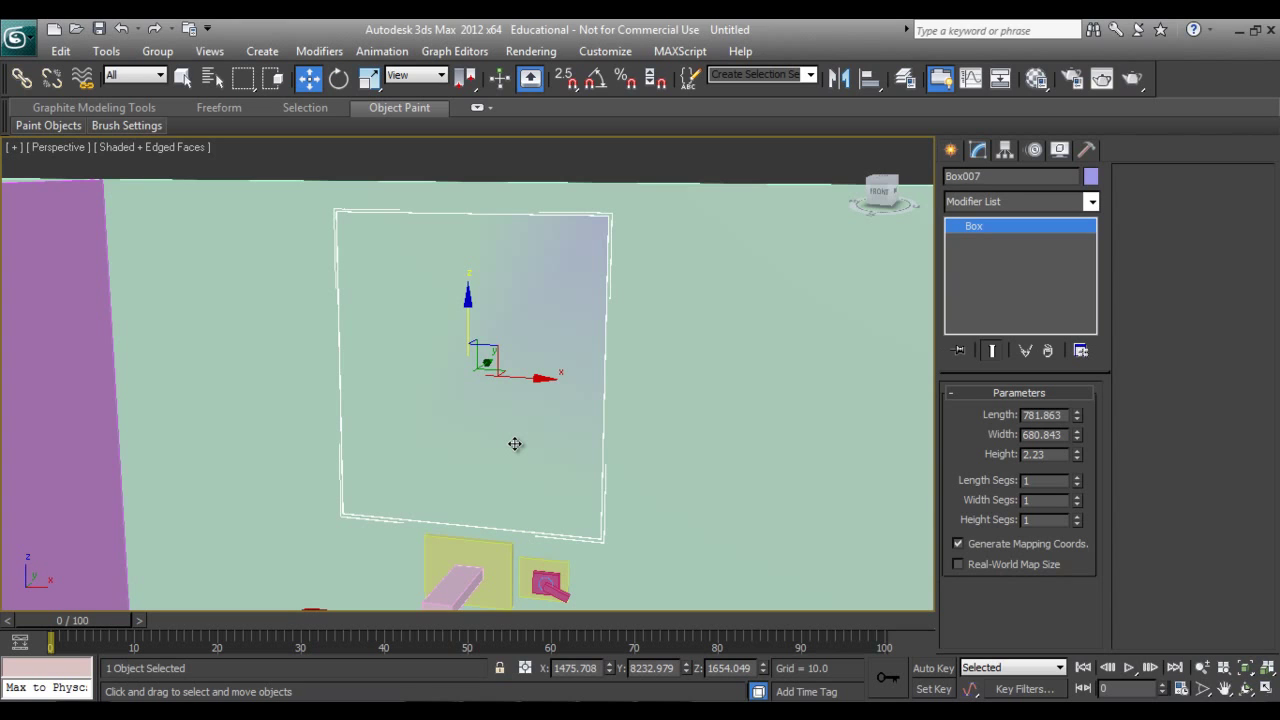
key(alt+x)
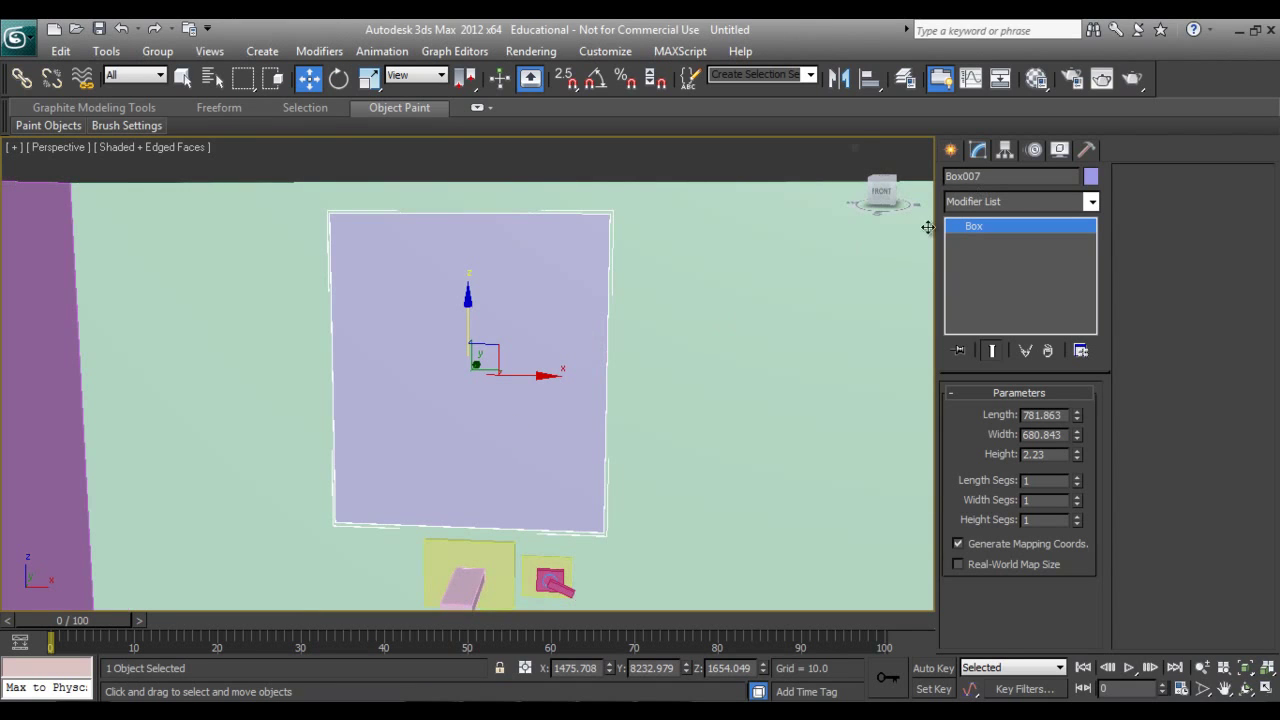
Convert Box007 to an Editable Poly and select its border edge loop.
right_click(423, 449)
mouse_move(457, 589)
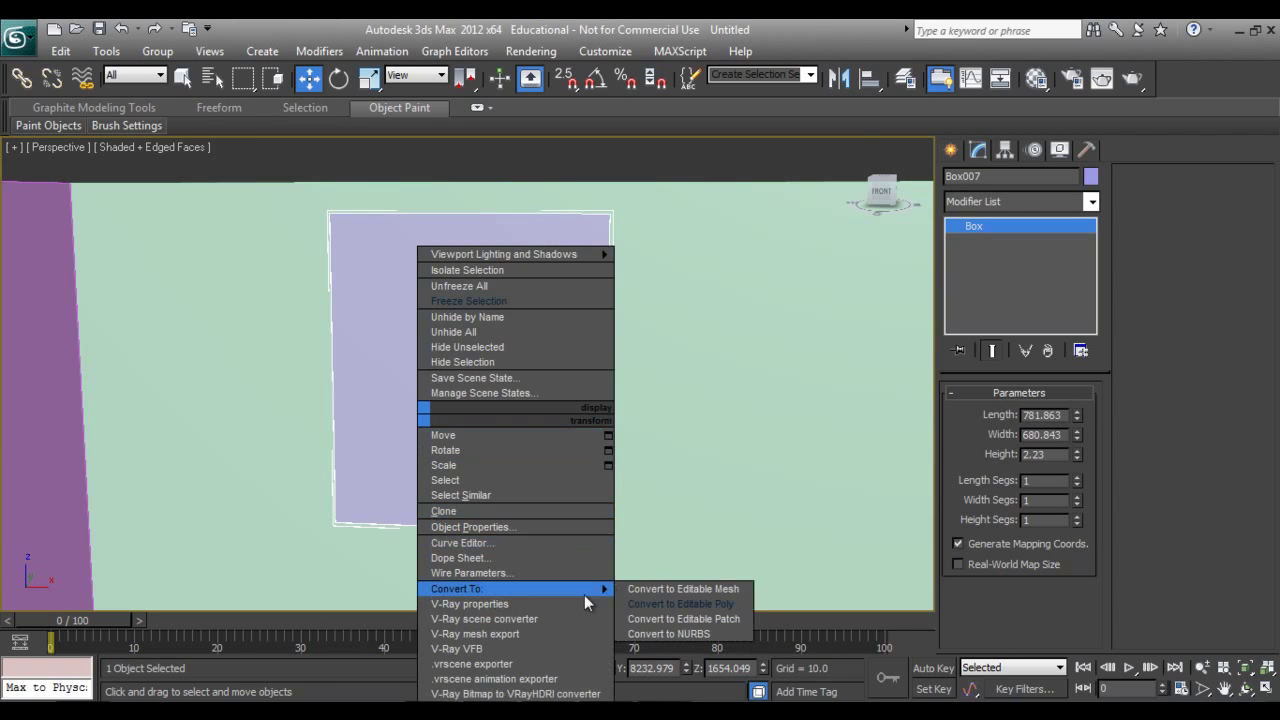
click(661, 604)
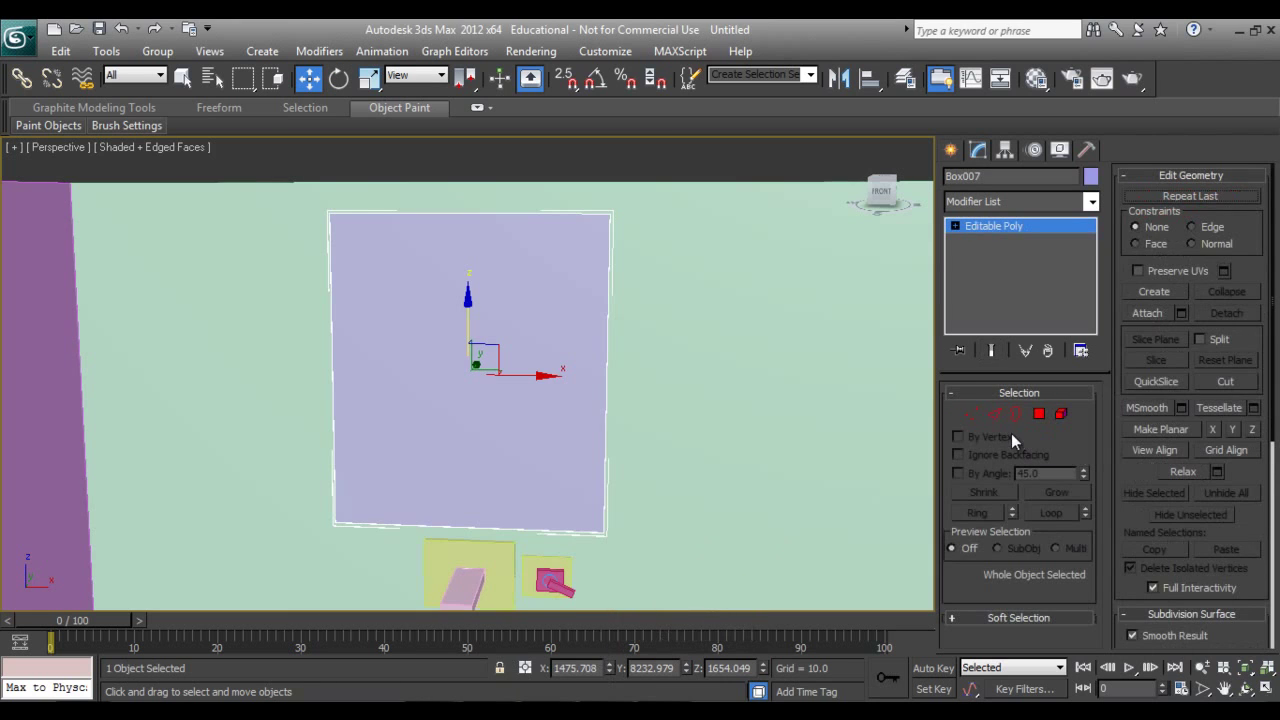
click(994, 415)
mouse_move(668, 476)
alt+middle_down()
mouse_move(594, 437)
mouse_move(582, 446)
alt+middle_up()
scroll(583, 437, up, 2)
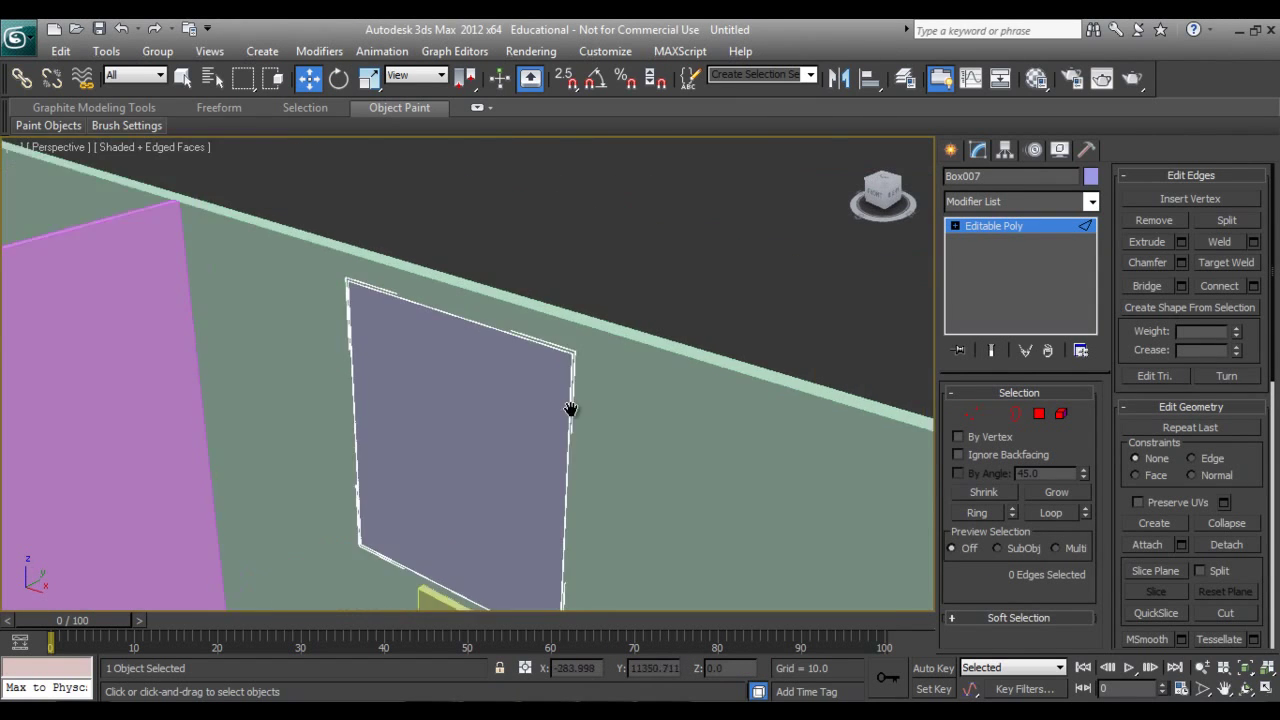
scroll(569, 409, up, 3)
scroll(557, 414, up, 3)
scroll(523, 477, down, 2)
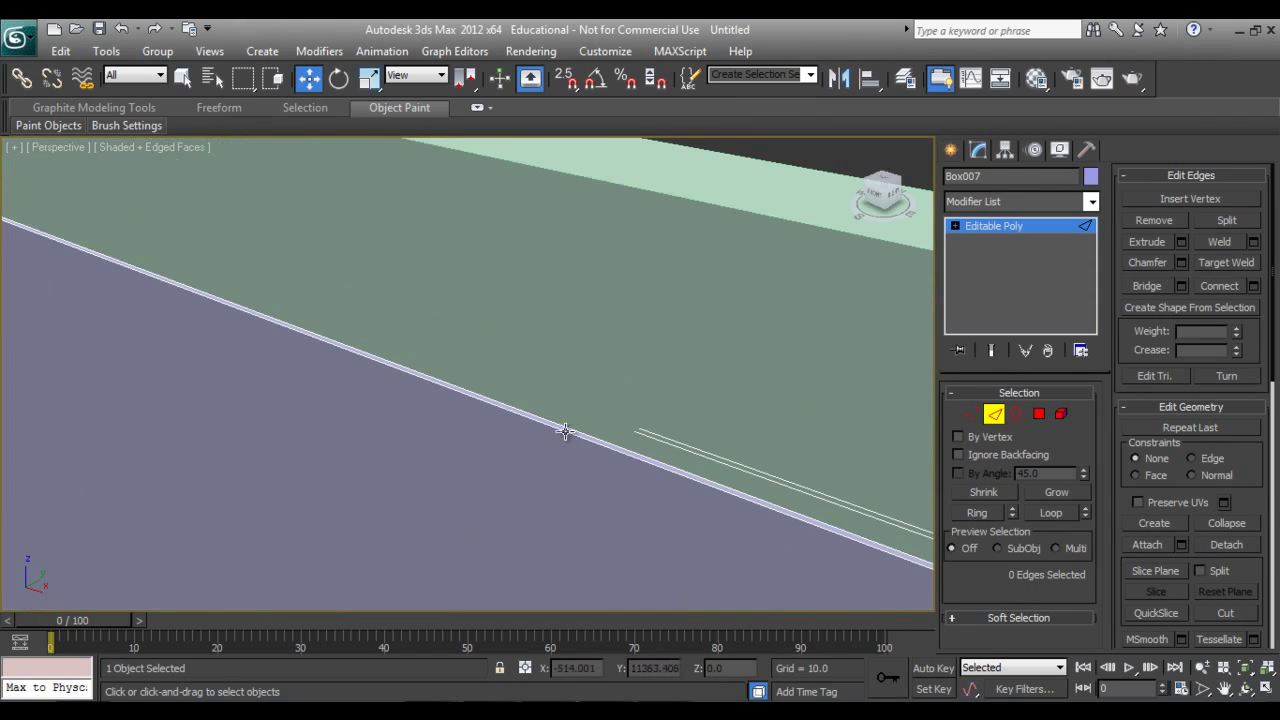
click(565, 431)
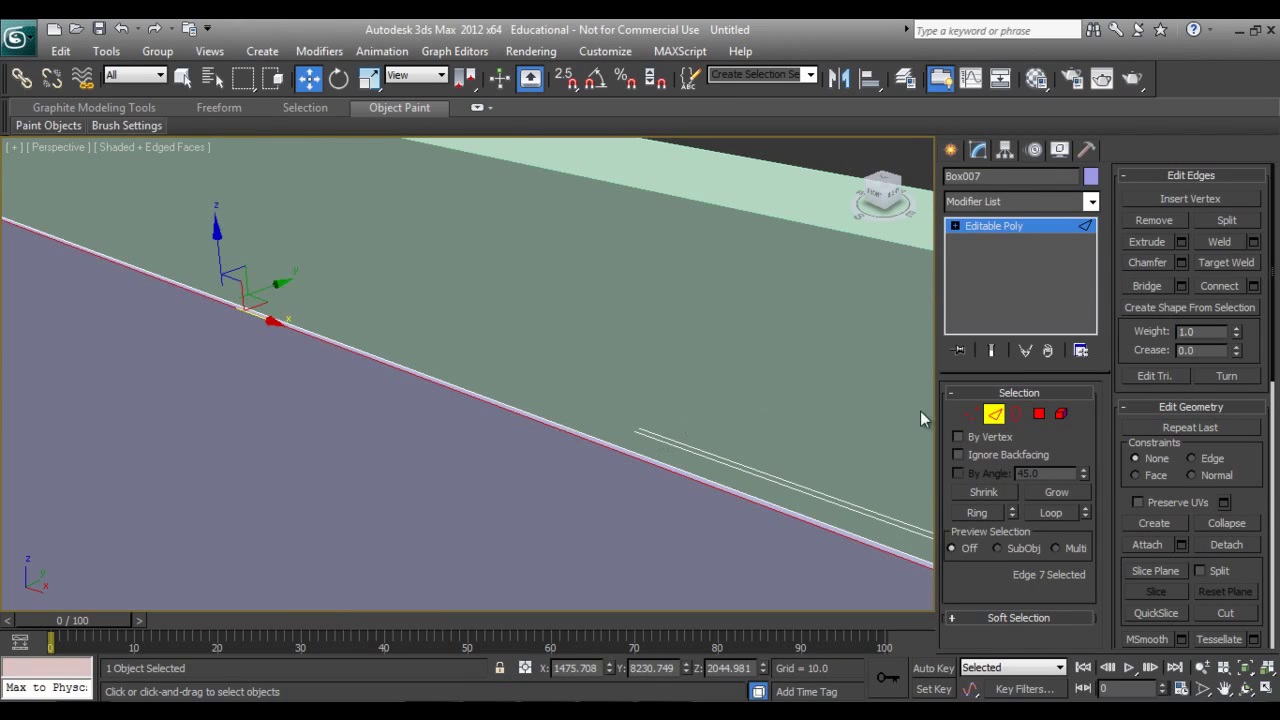
click(1040, 514)
Detach the selected loop edges as a new object named 'New sahpe'.
scroll(1250, 456, down, 2)
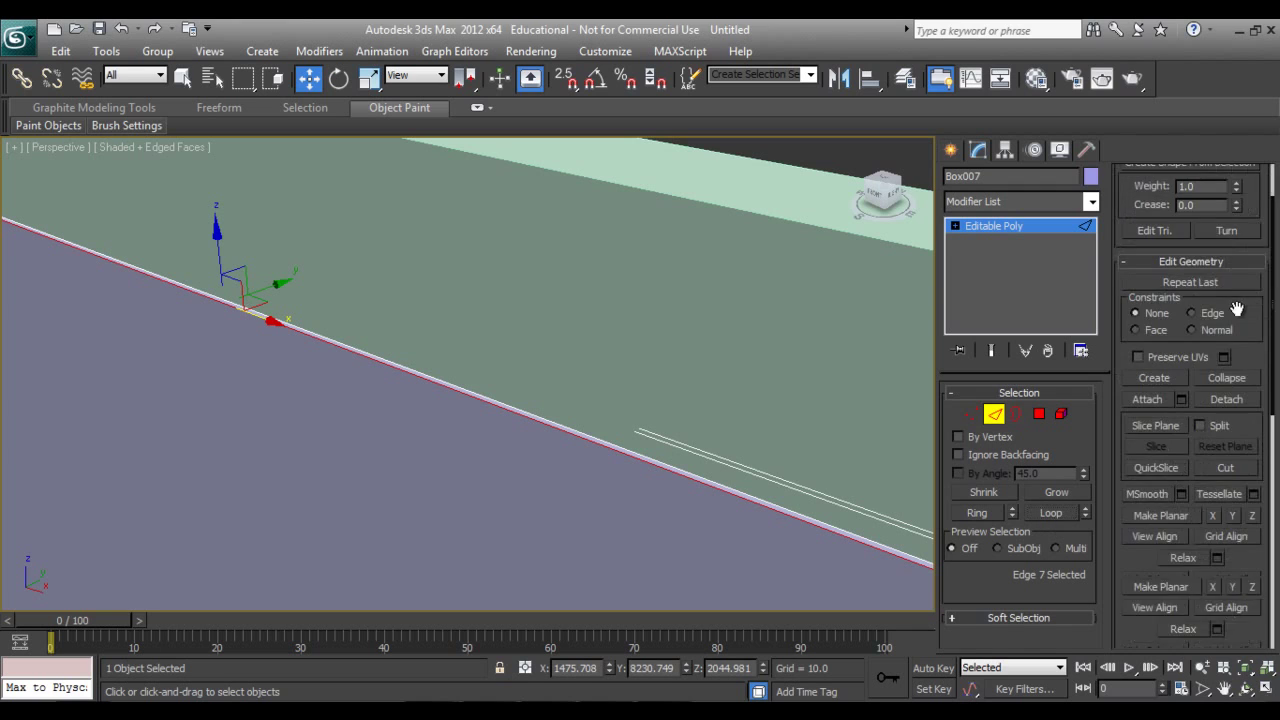
scroll(1250, 456, down, 1)
scroll(1250, 456, down, 3)
scroll(1250, 457, up, 5)
drag(1250, 457, 1249, 469)
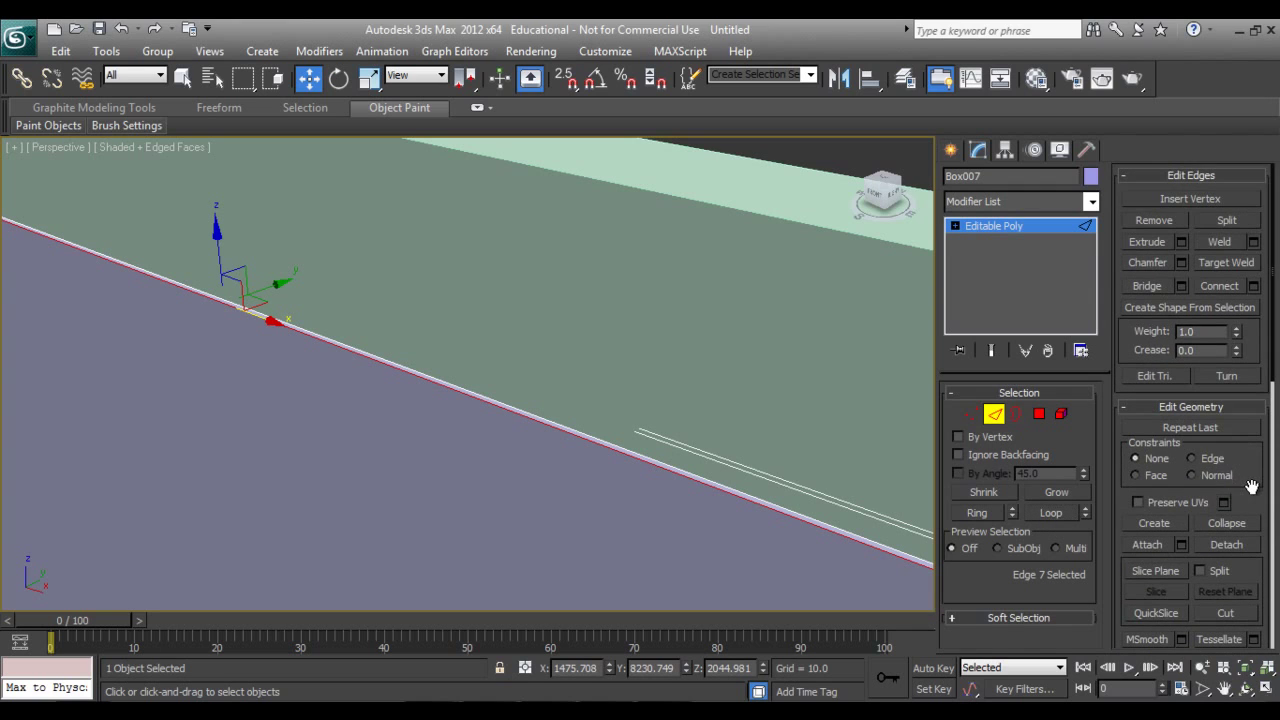
scroll(1250, 428, down, 3)
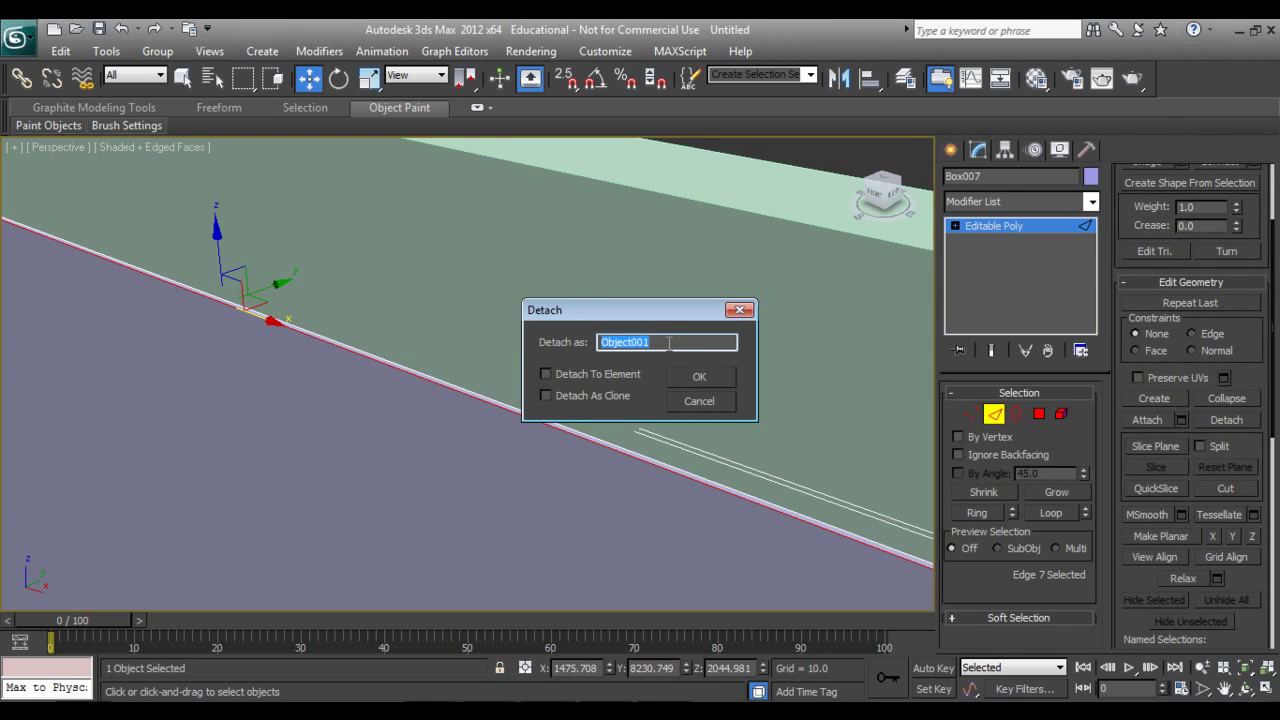
text(New sahpe)
click(699, 370)
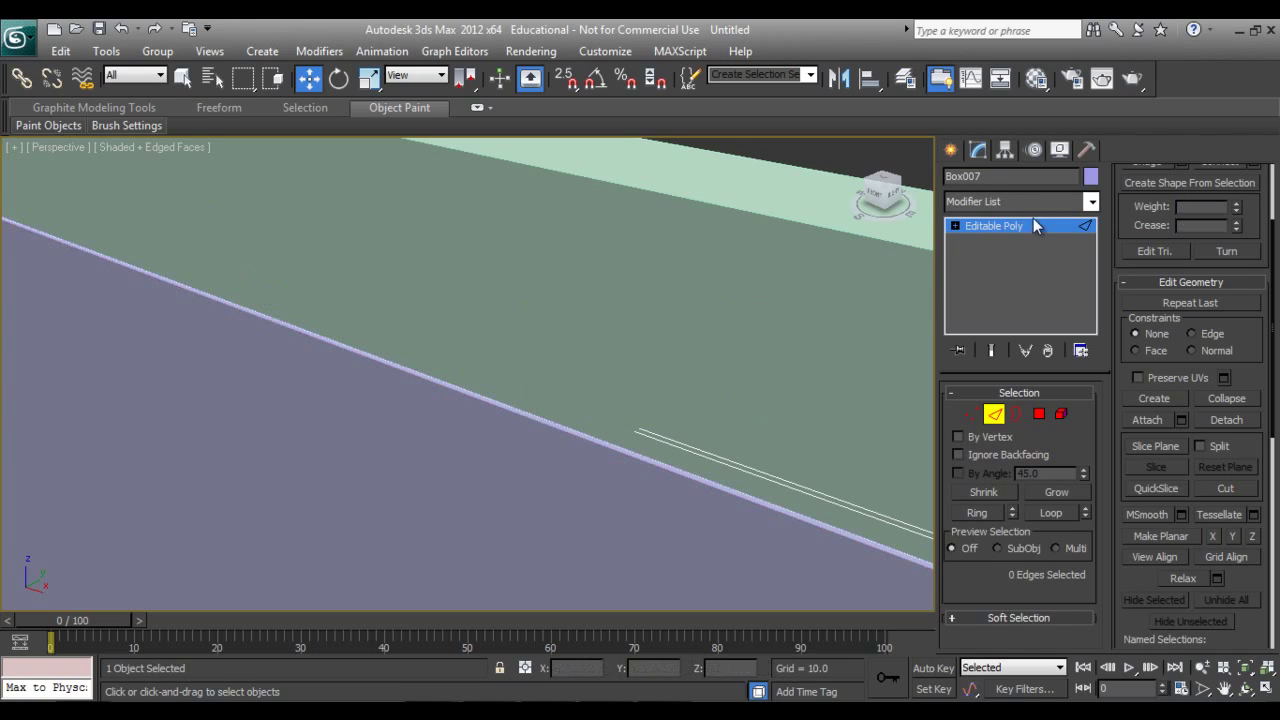
click(950, 150)
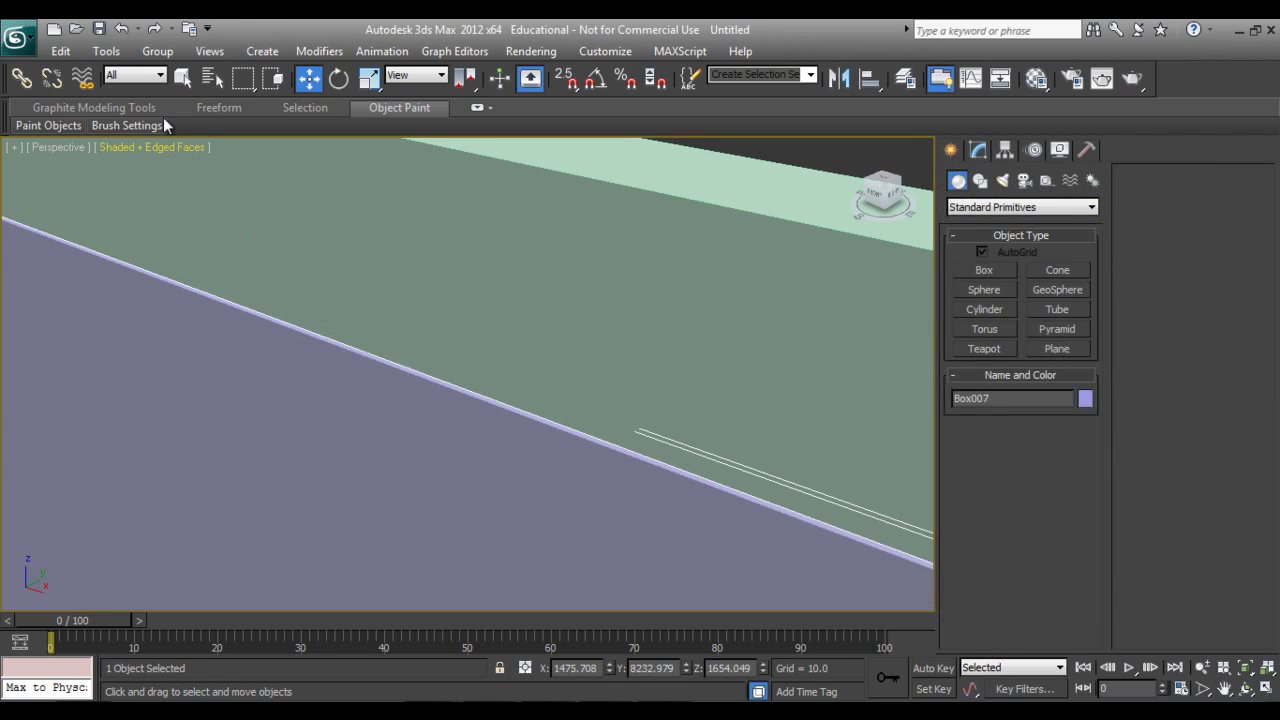
Set the selection filter to Shapes, deselect the box, and view the room zoomed out in wireframe.
click(140, 75)
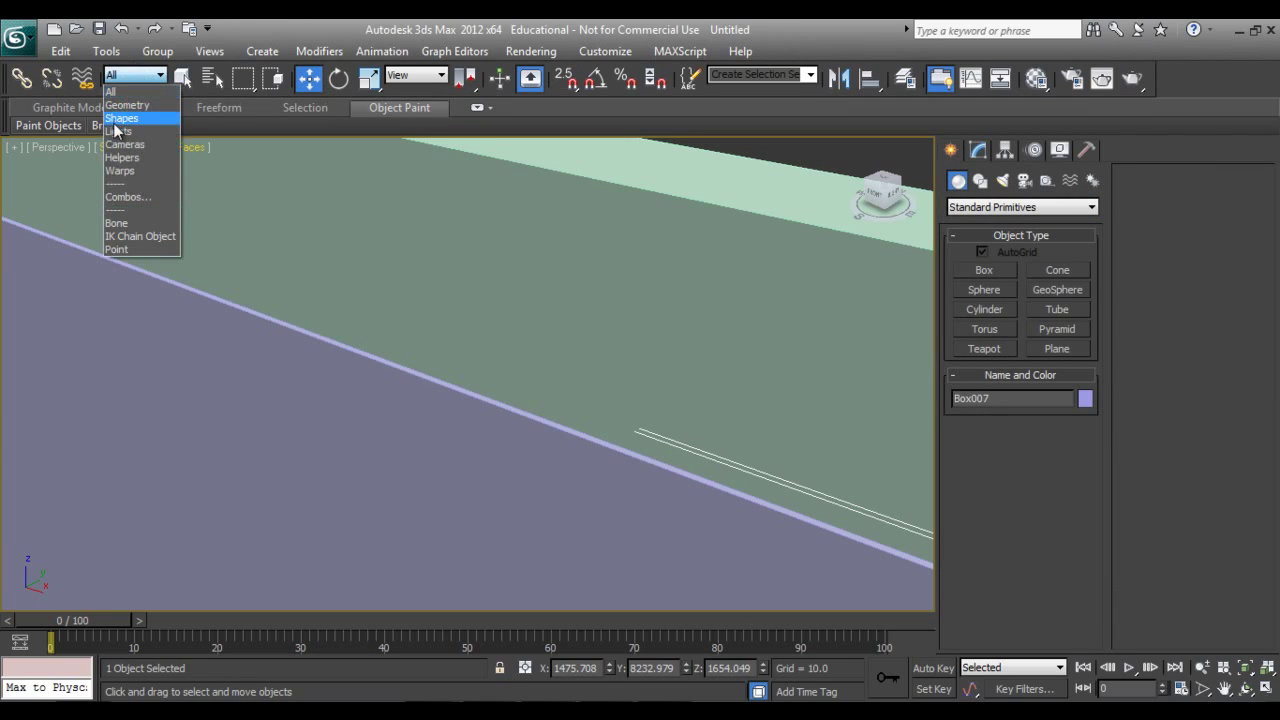
click(130, 117)
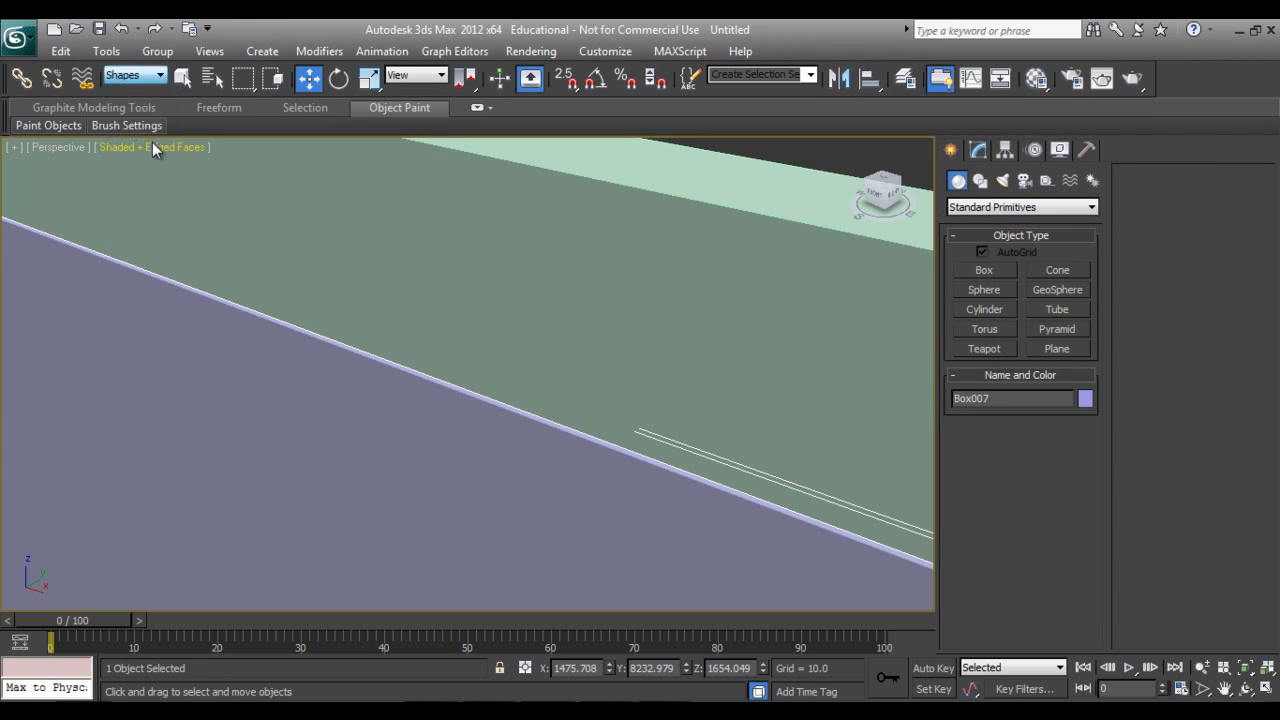
click(531, 418)
key(F3)
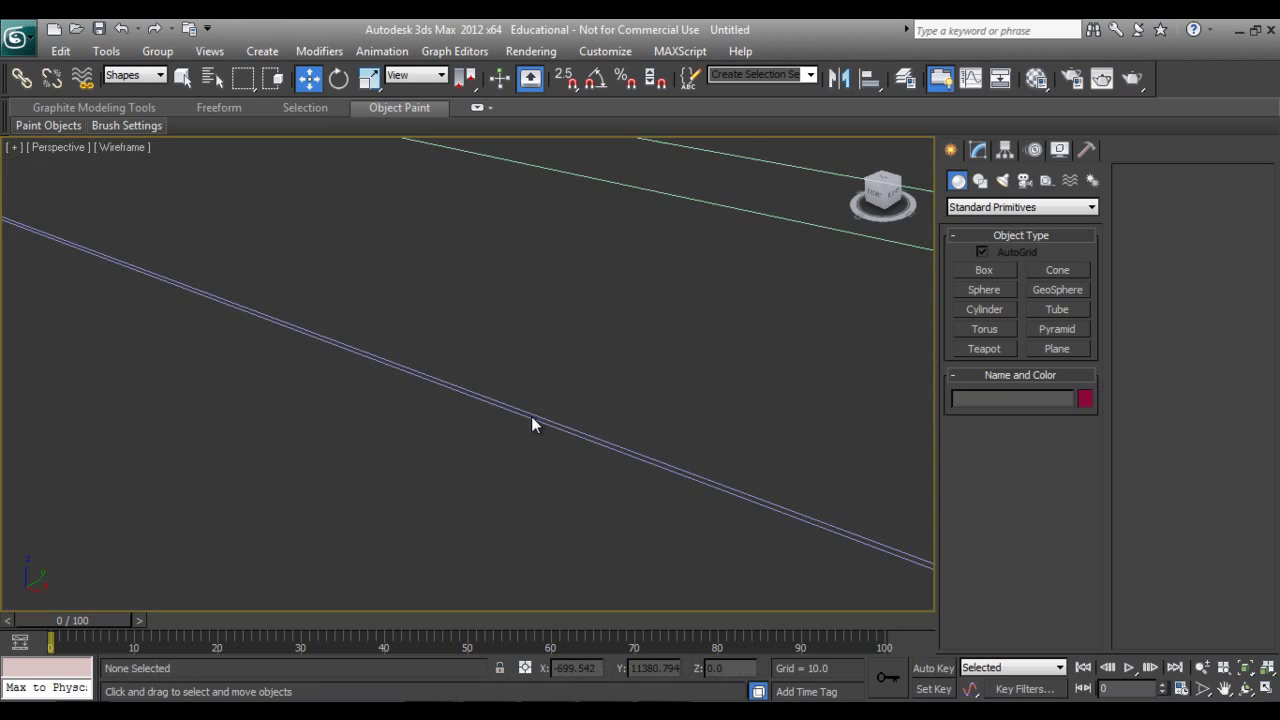
scroll(536, 415, down, 3)
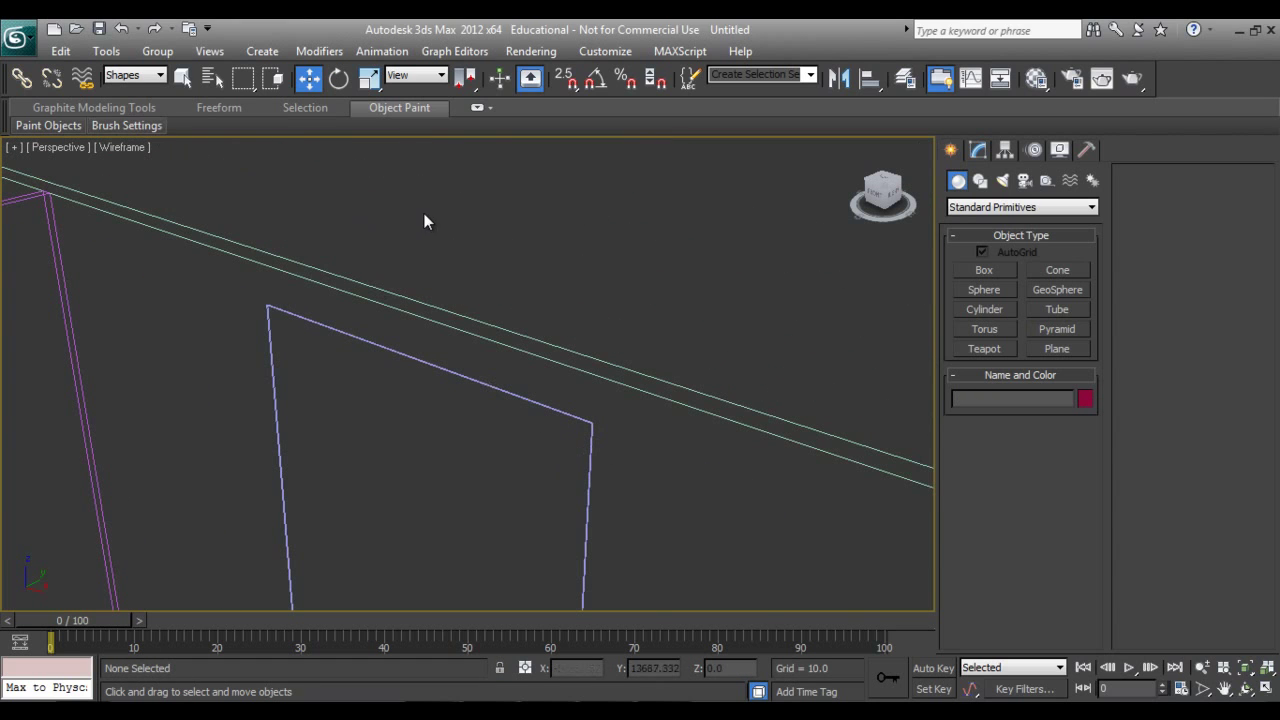
click(1060, 152)
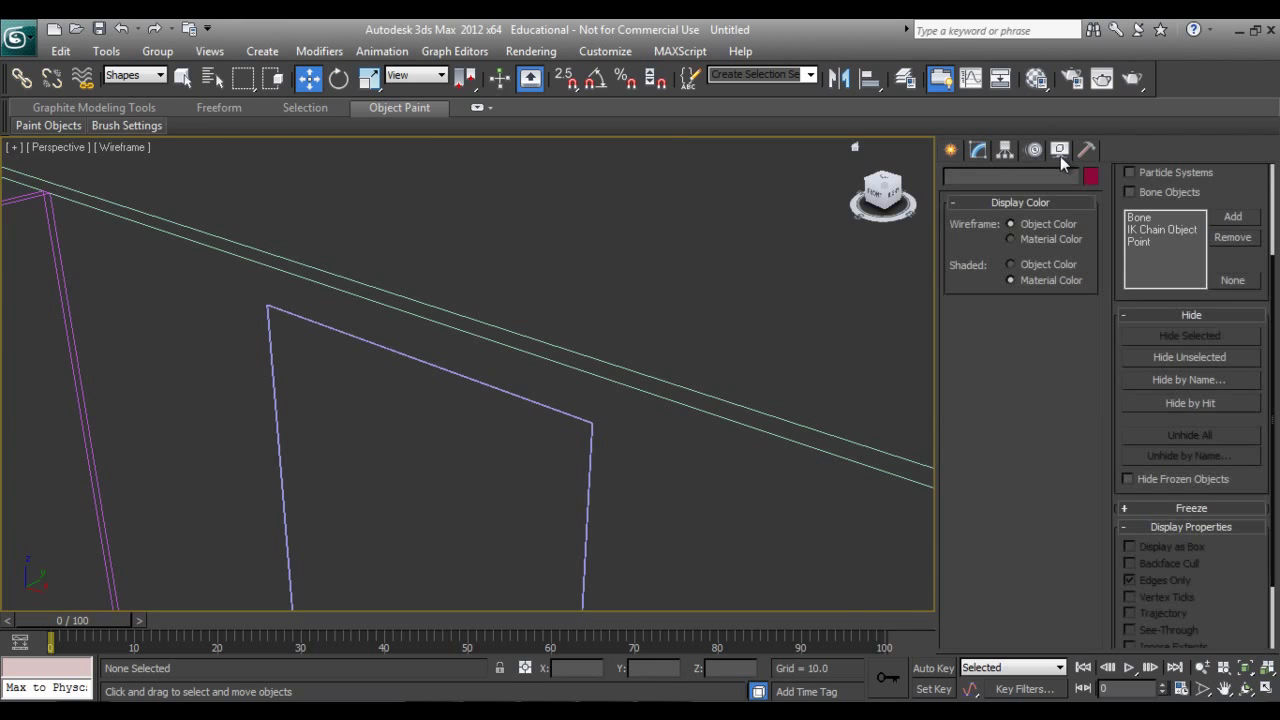
scroll(1231, 421, down, 2)
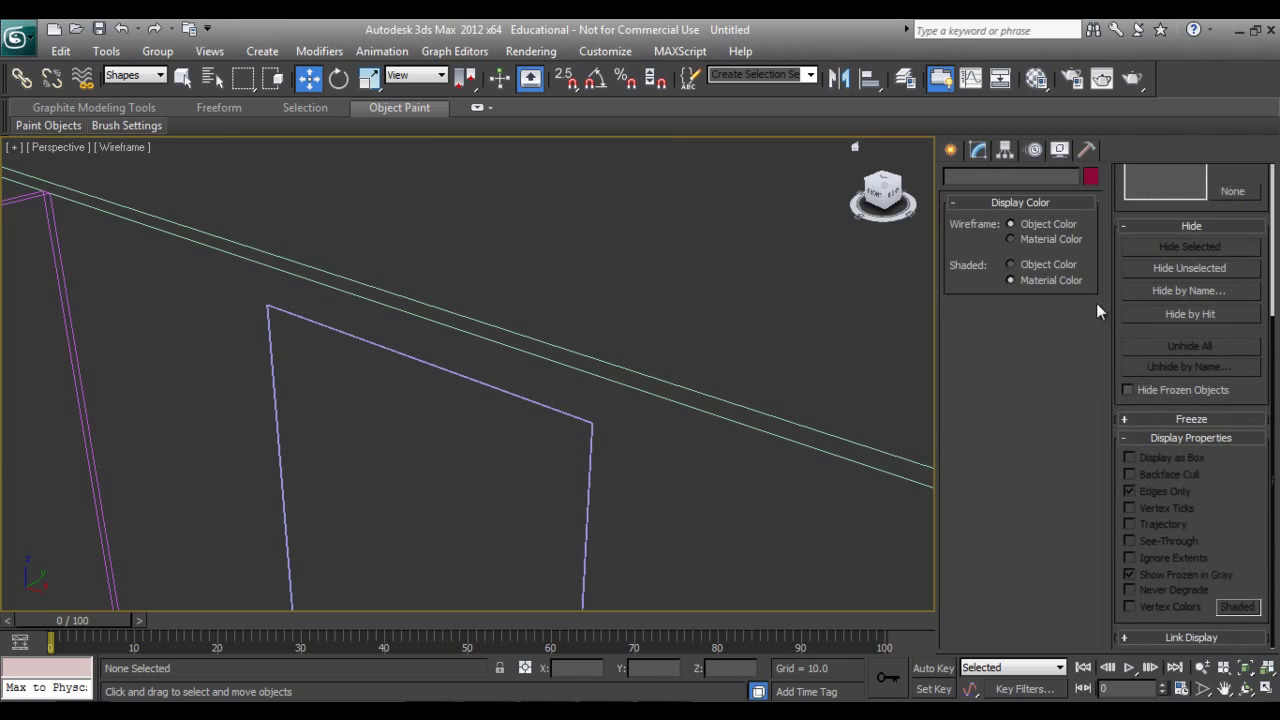
scroll(542, 476, down, 5)
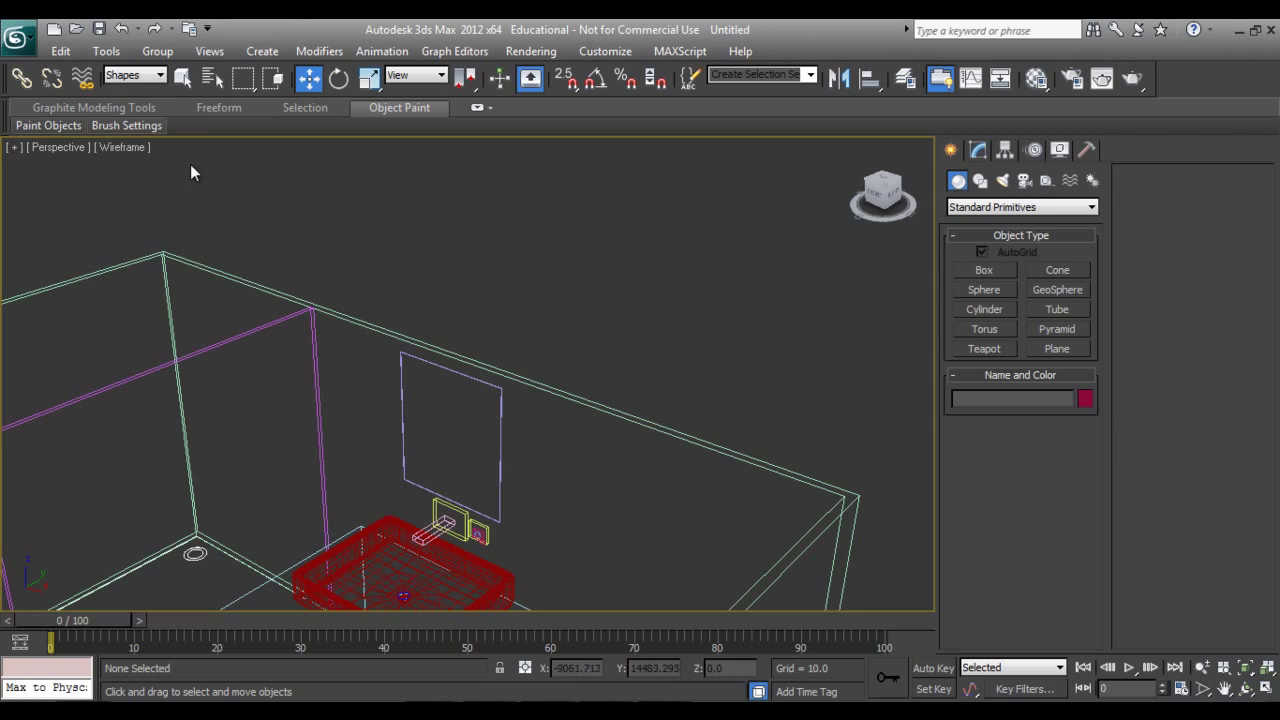
Reset the selection filter to All and select the 'New sahpe' outline, cancelling trial copies.
click(135, 75)
click(128, 90)
click(502, 444)
shift+drag(496, 428, 432, 463)
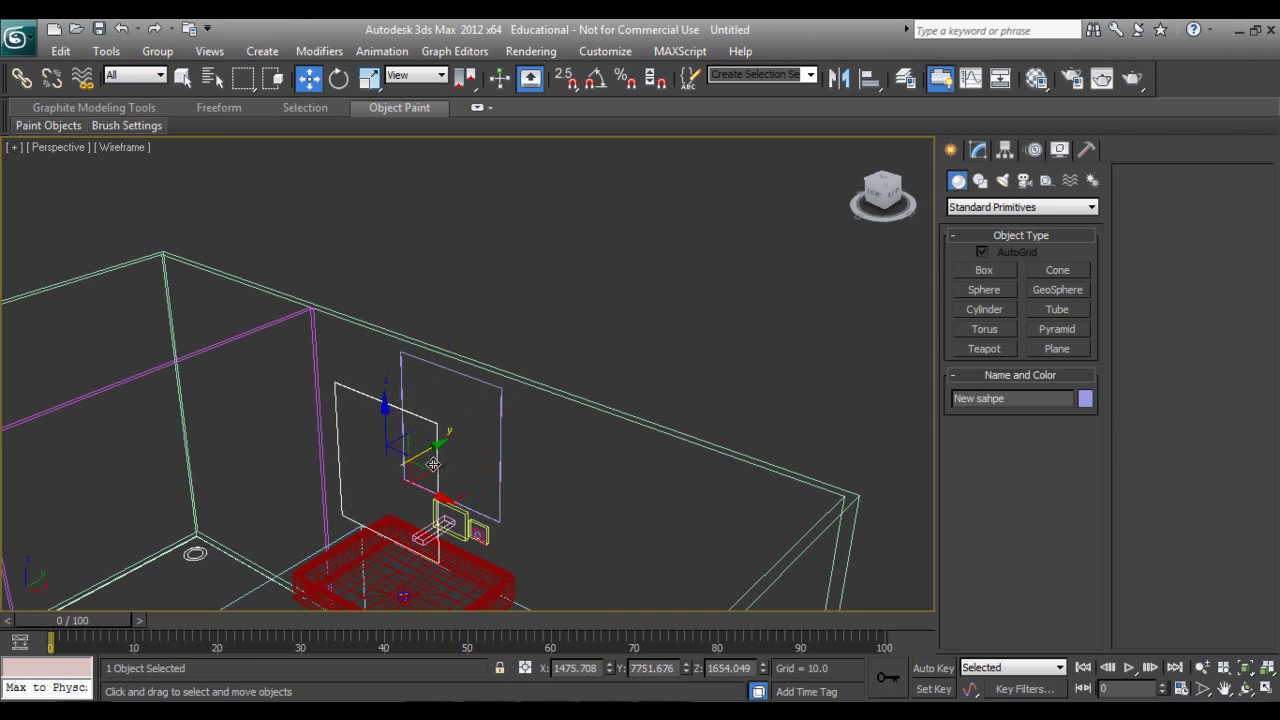
right_click(458, 484)
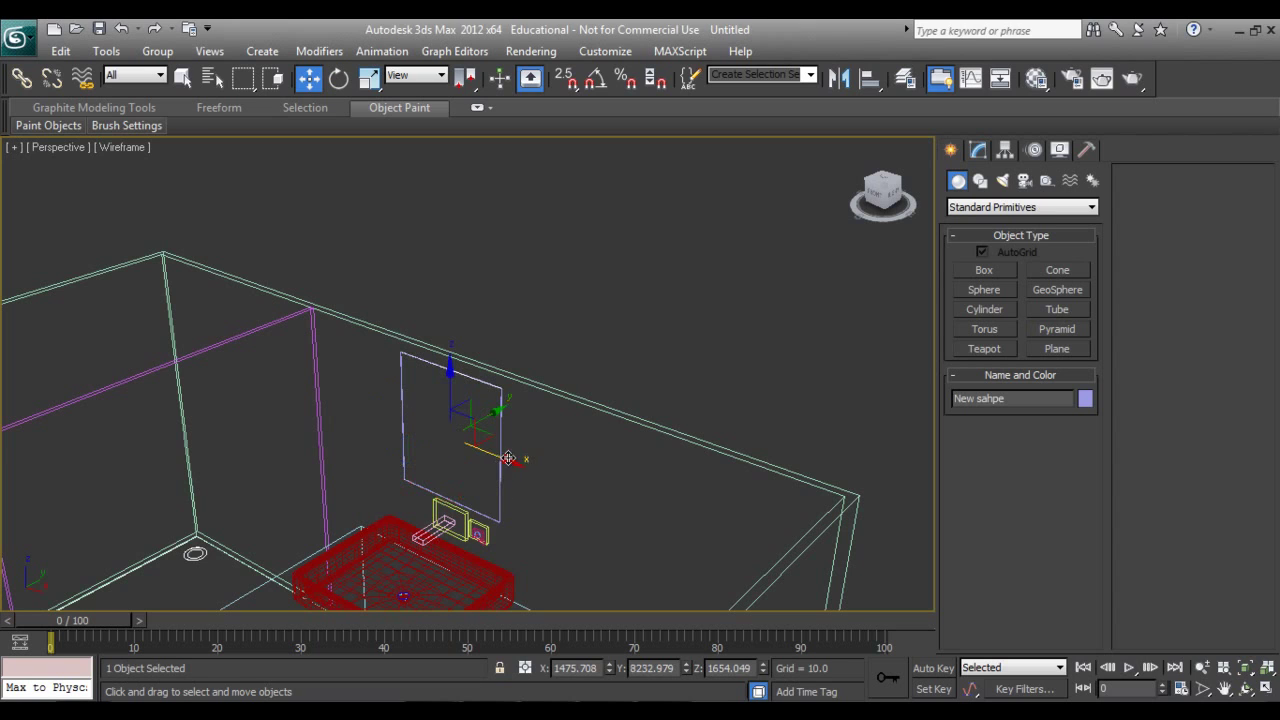
shift+drag(500, 420, 677, 434)
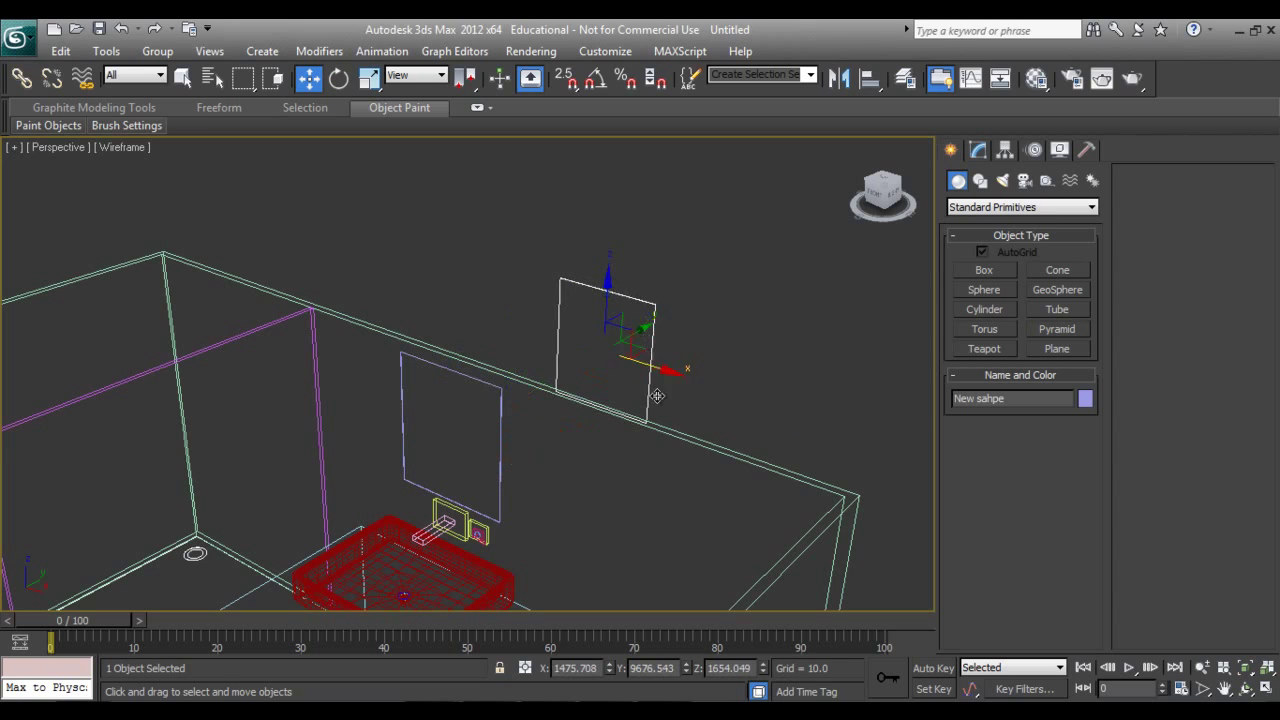
right_click(670, 433)
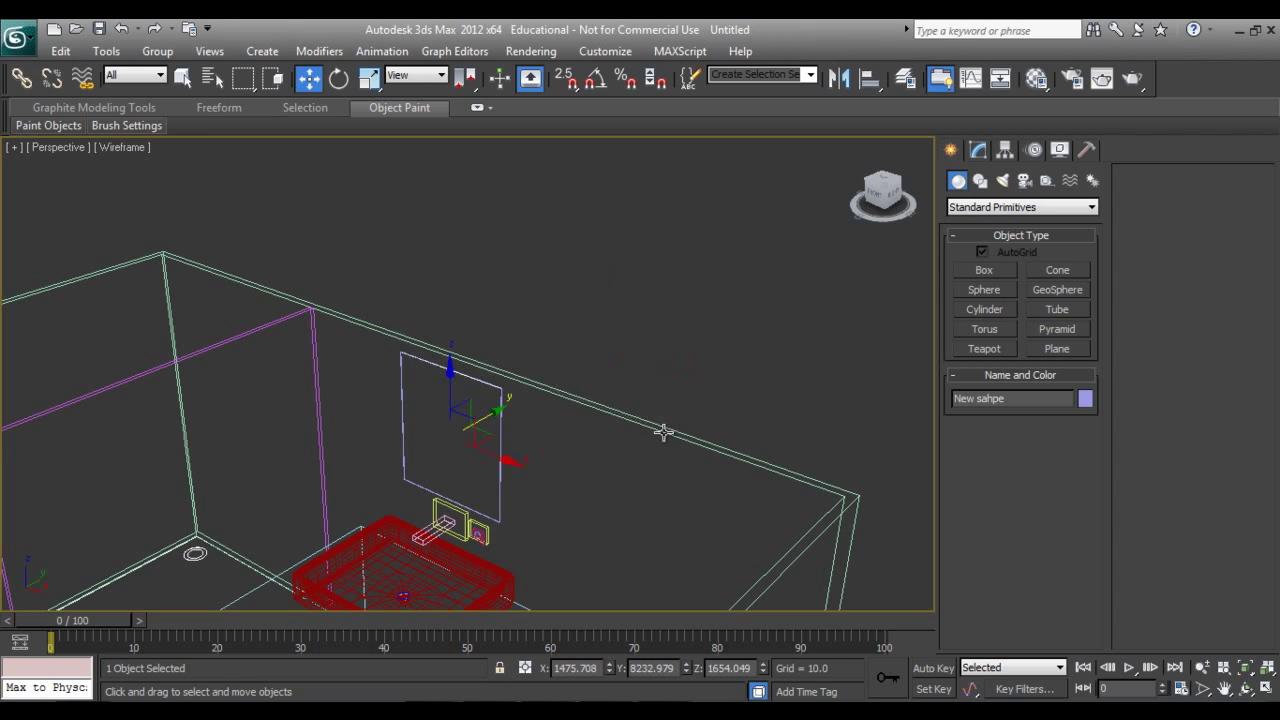
Show 'New sahpe' as an Editable Poly in the Modify panel, undoing a trial move.
click(978, 149)
click(983, 202)
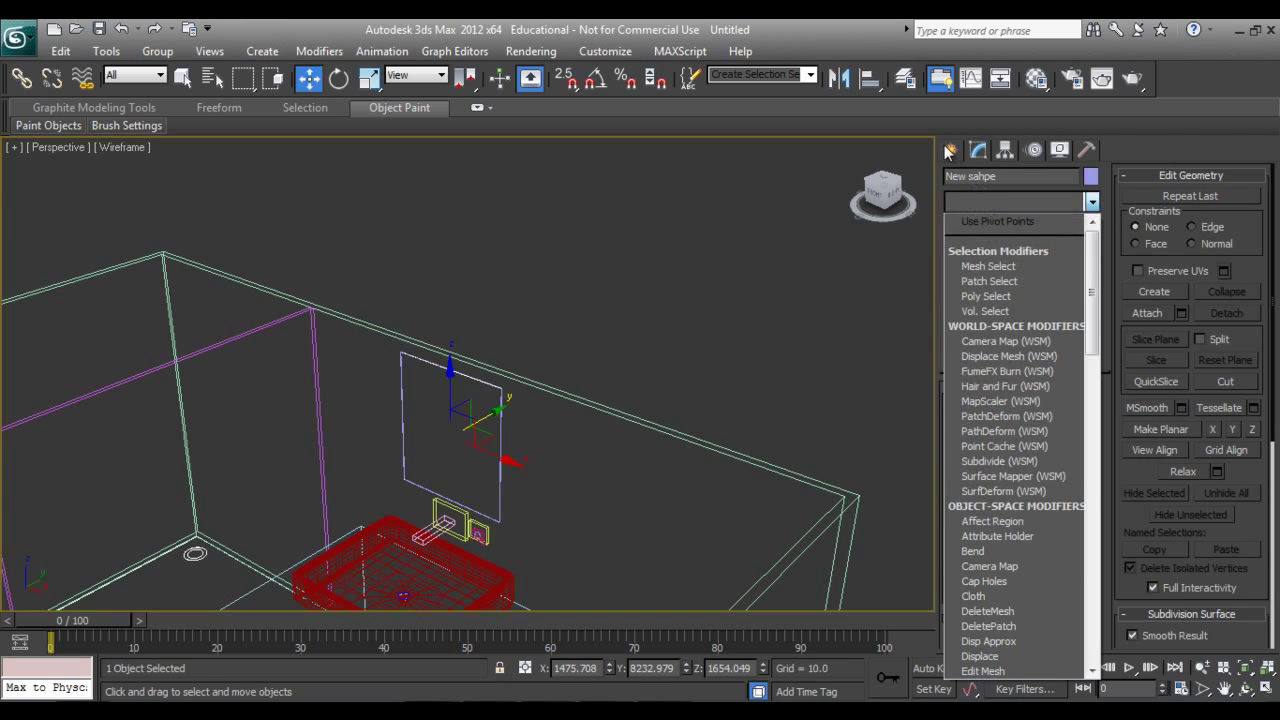
scroll(549, 434, up, 3)
scroll(543, 431, up, 3)
scroll(543, 431, up, 2)
middle_drag(649, 491, 523, 400)
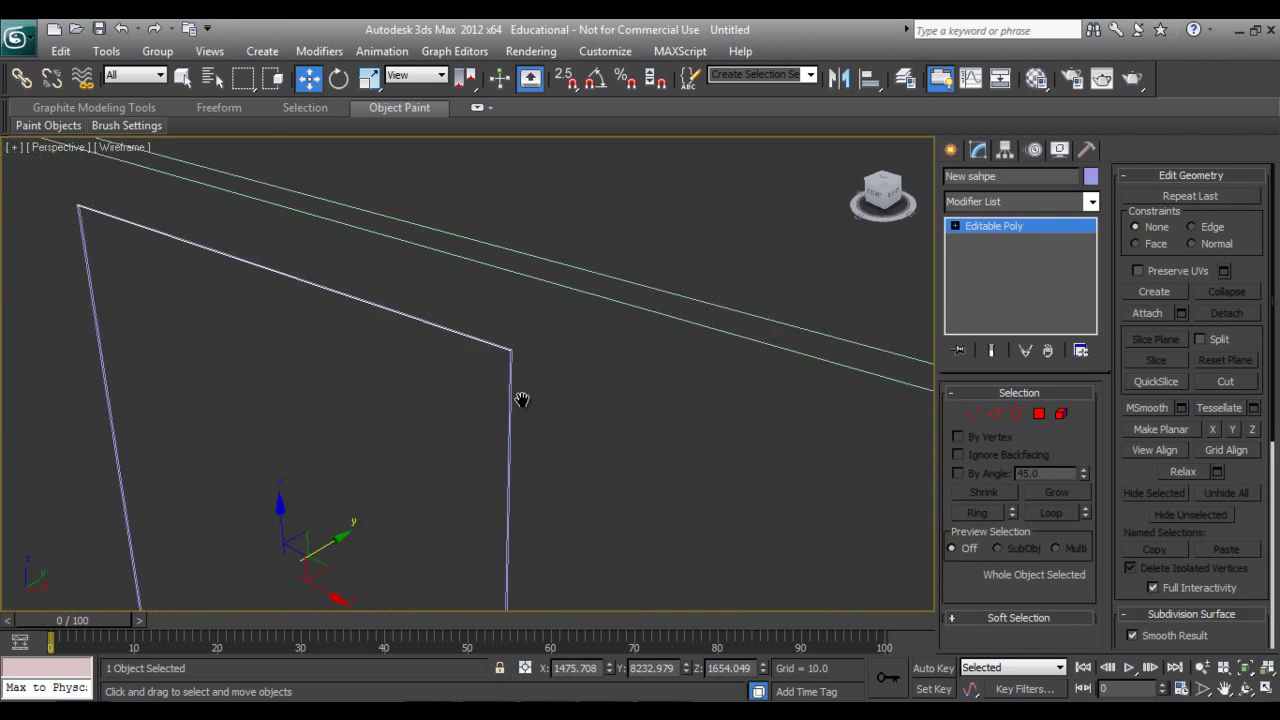
scroll(500, 486, down, 1)
key(F3)
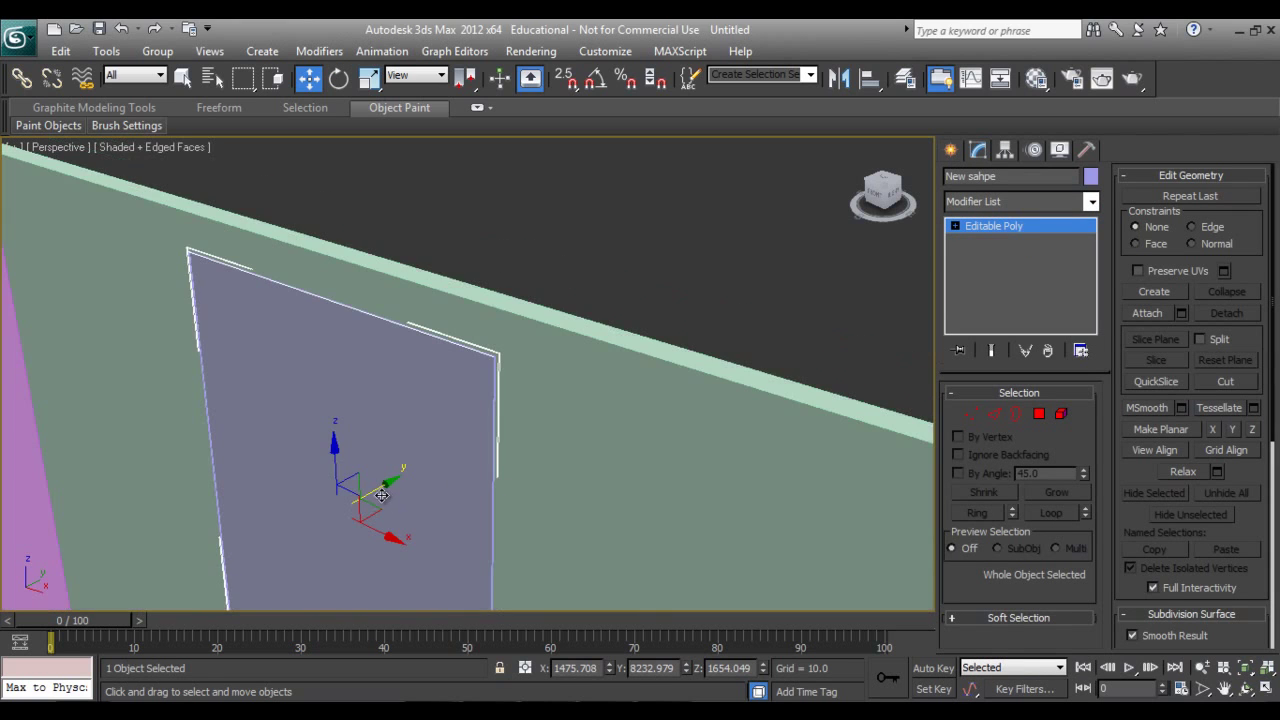
drag(381, 495, 609, 433)
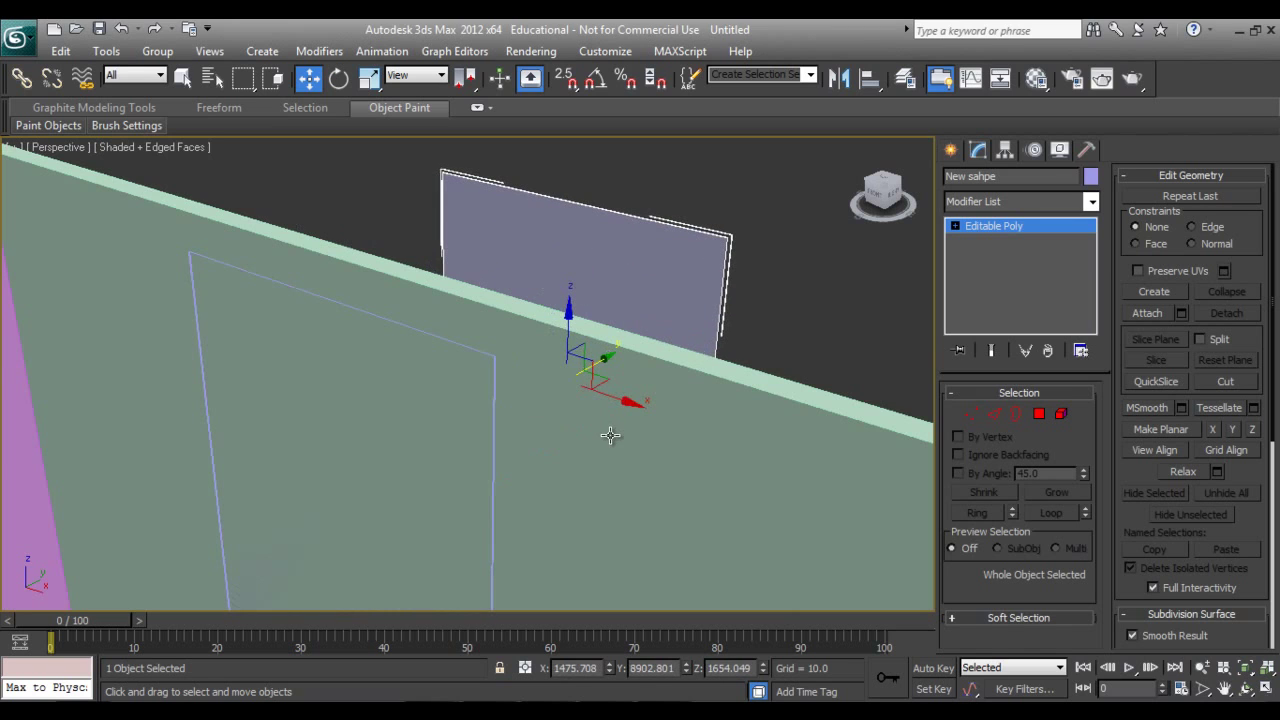
key(ctrl+z)
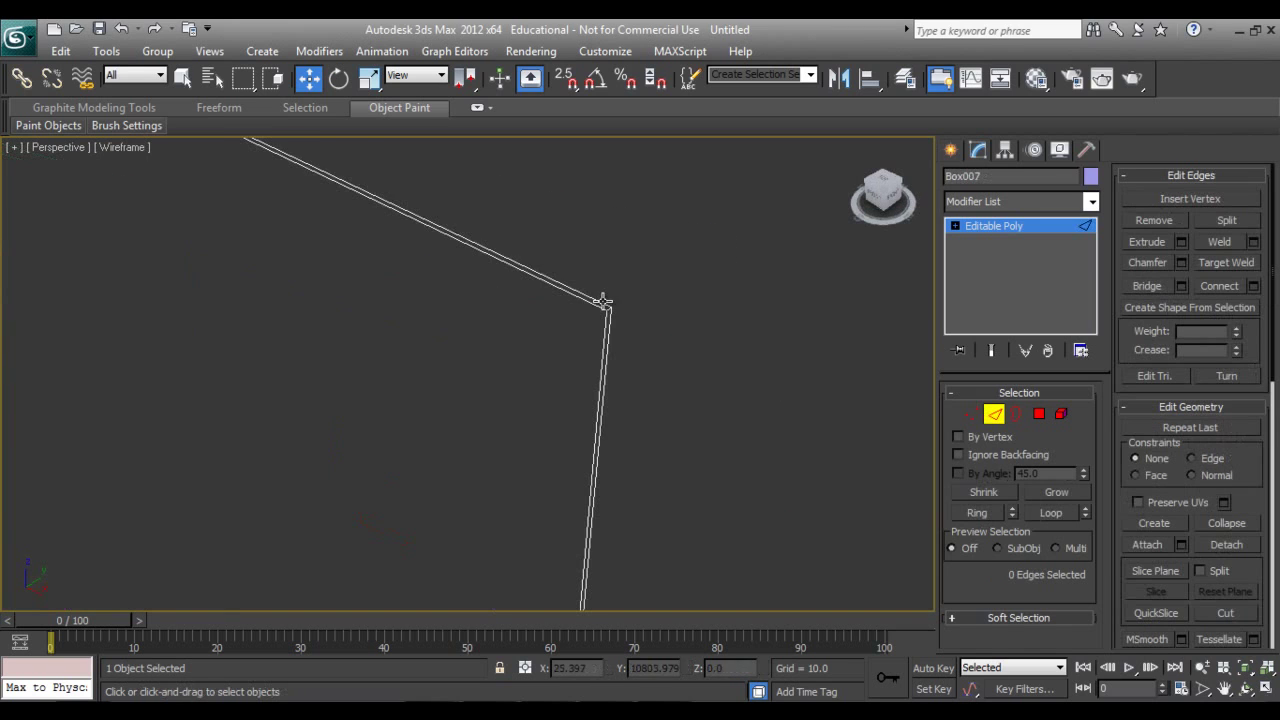
Ctrl-click the four border edges of Box007 to select them together.
click(603, 301)
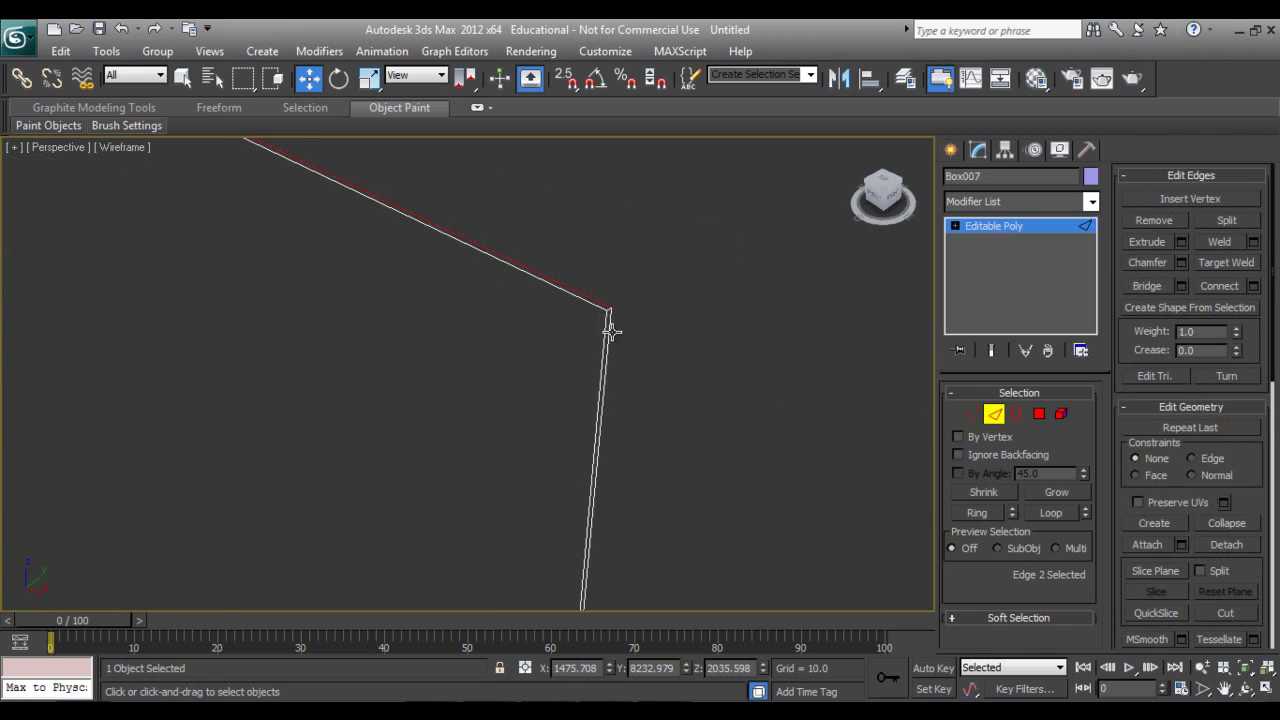
ctrl+click(607, 340)
scroll(640, 380, down, 3)
scroll(723, 499, down, 2)
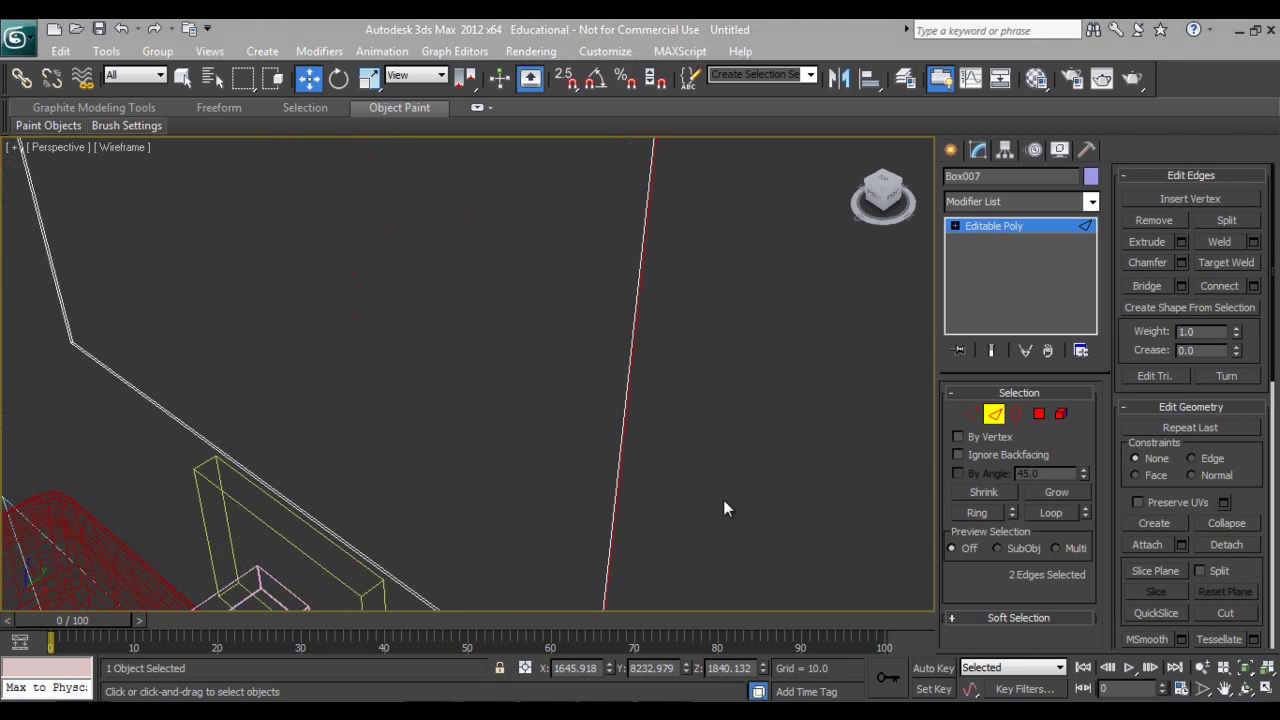
scroll(590, 480, down, 3)
scroll(620, 430, up, 2)
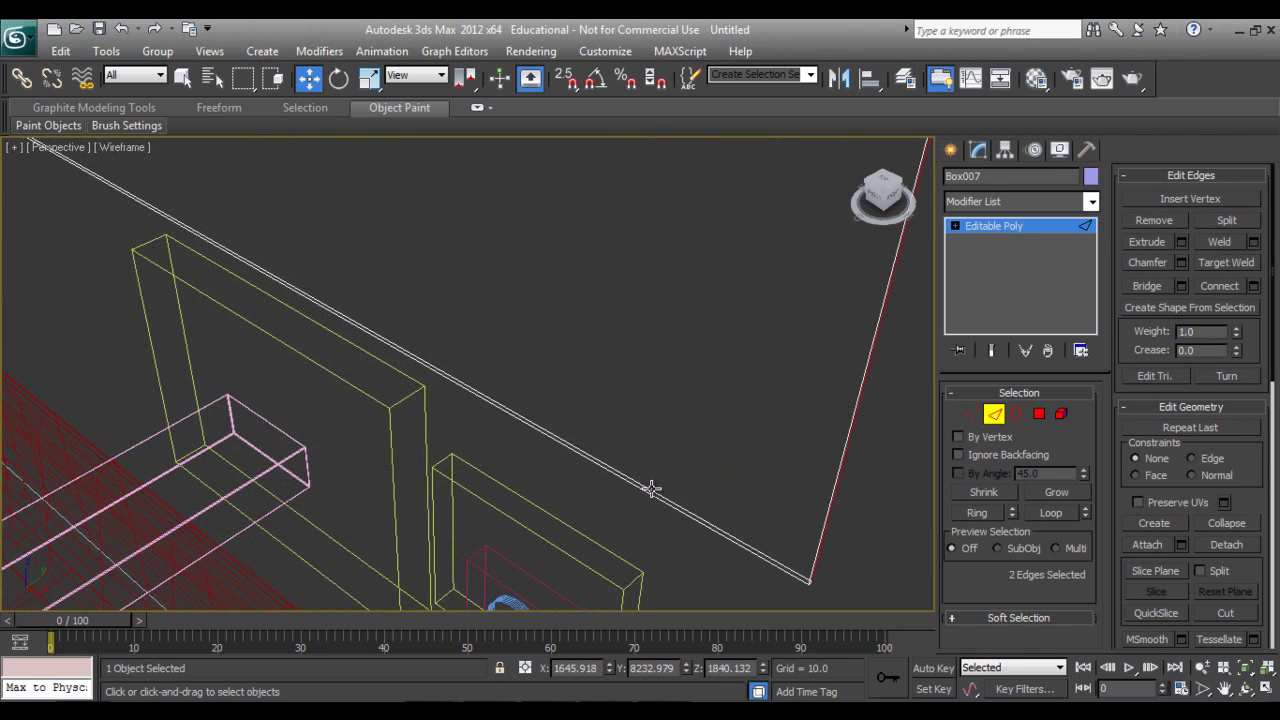
ctrl+click(651, 488)
mouse_move(651, 488)
middle_down()
mouse_move(95, 328)
mouse_move(128, 348)
middle_up()
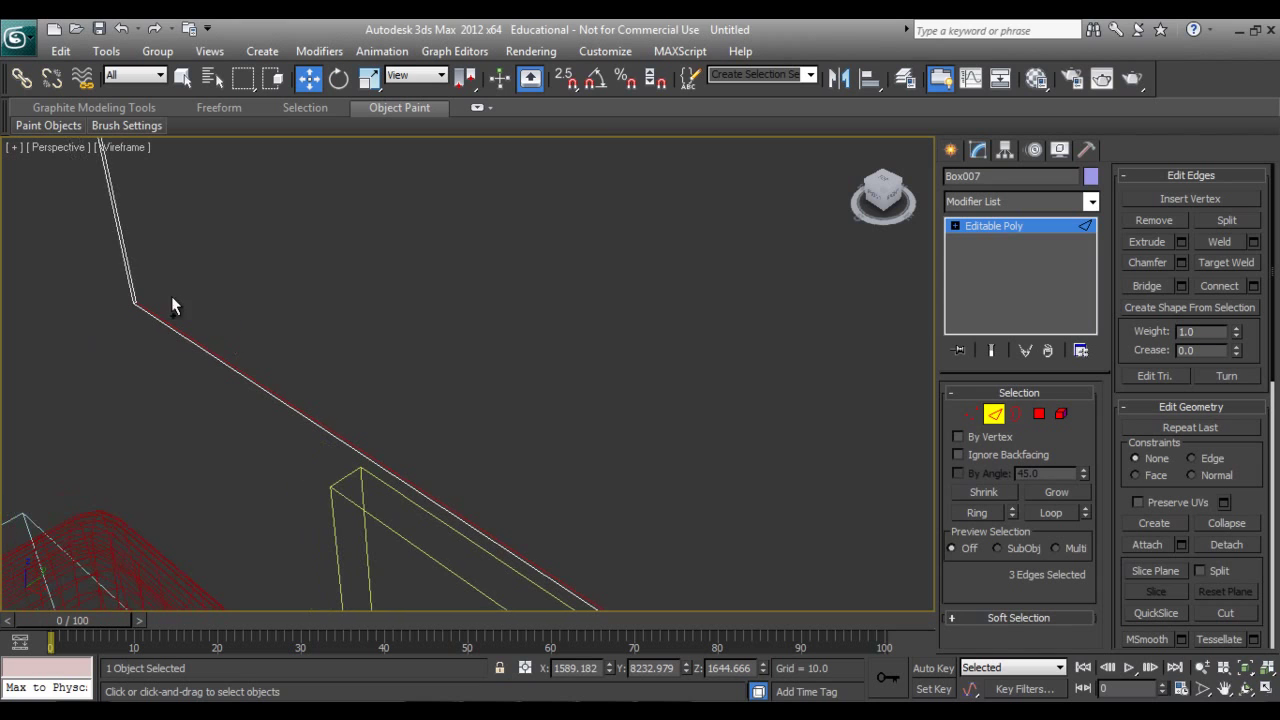
ctrl+click(127, 250)
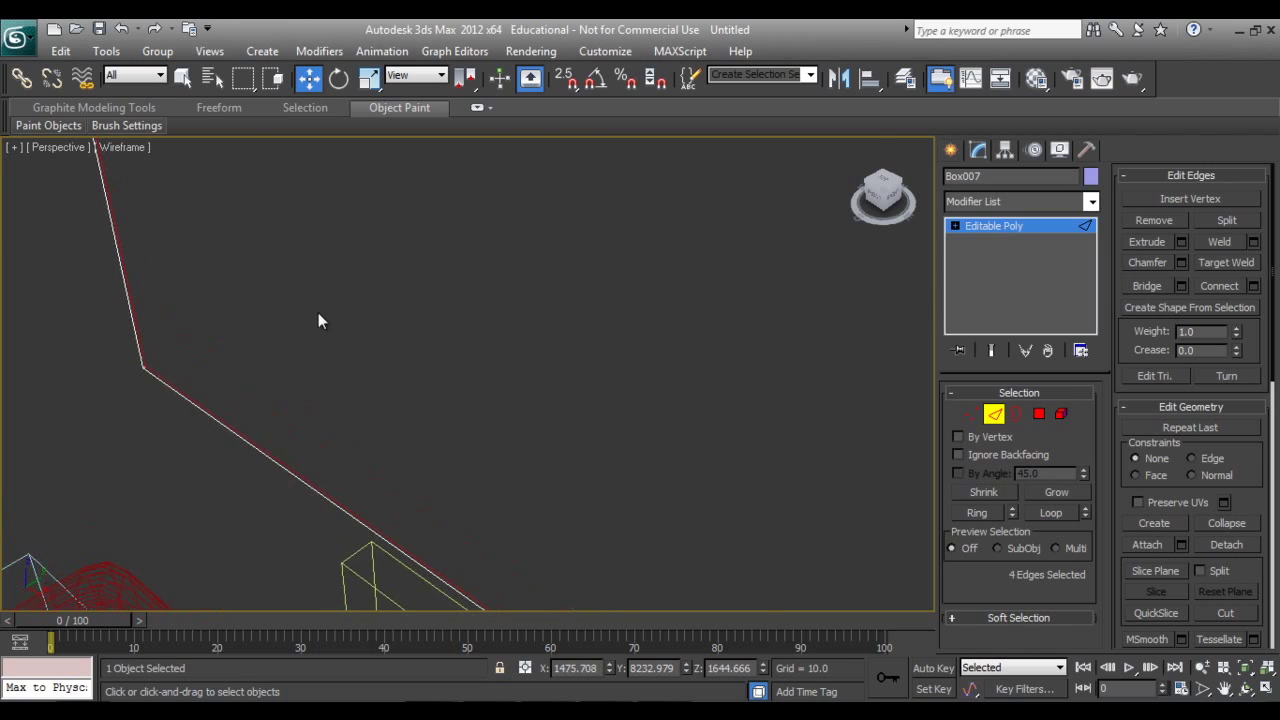
Create a linear shape named Shape001 from the four selected edges.
scroll(318, 312, down, 5)
scroll(334, 263, up, 5)
scroll(410, 340, up, 3)
scroll(409, 360, down, 1)
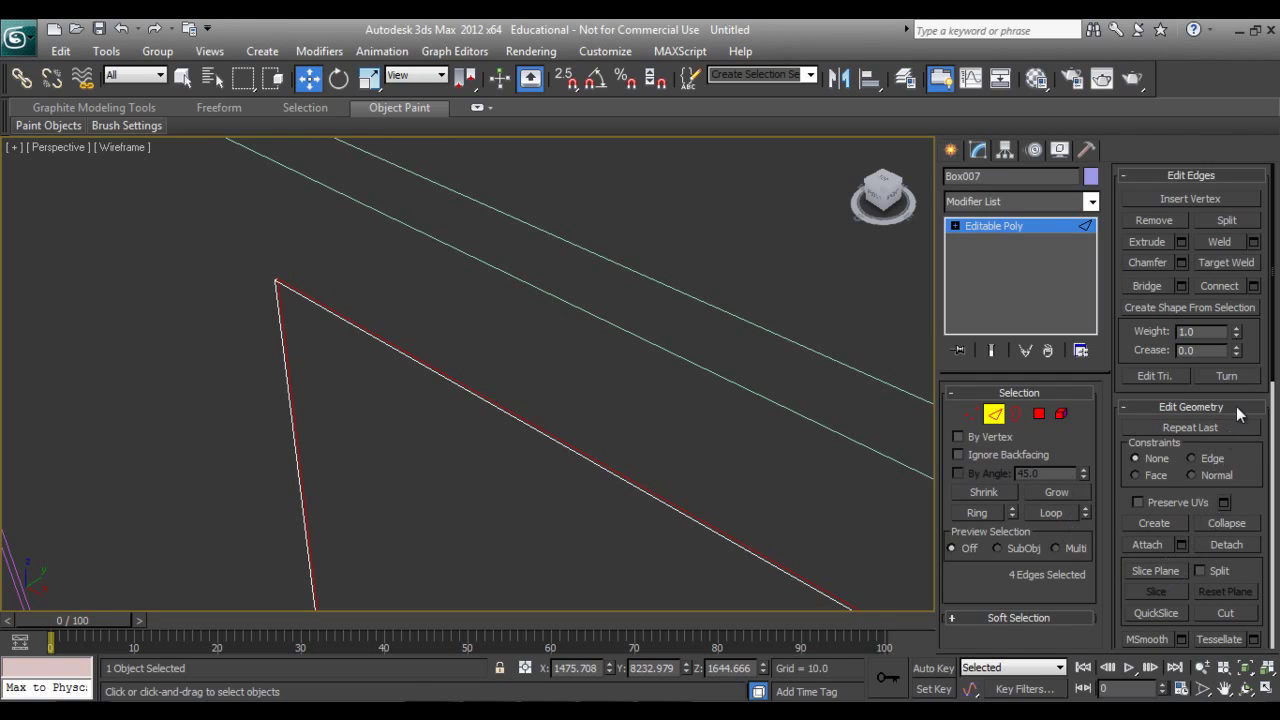
click(1223, 311)
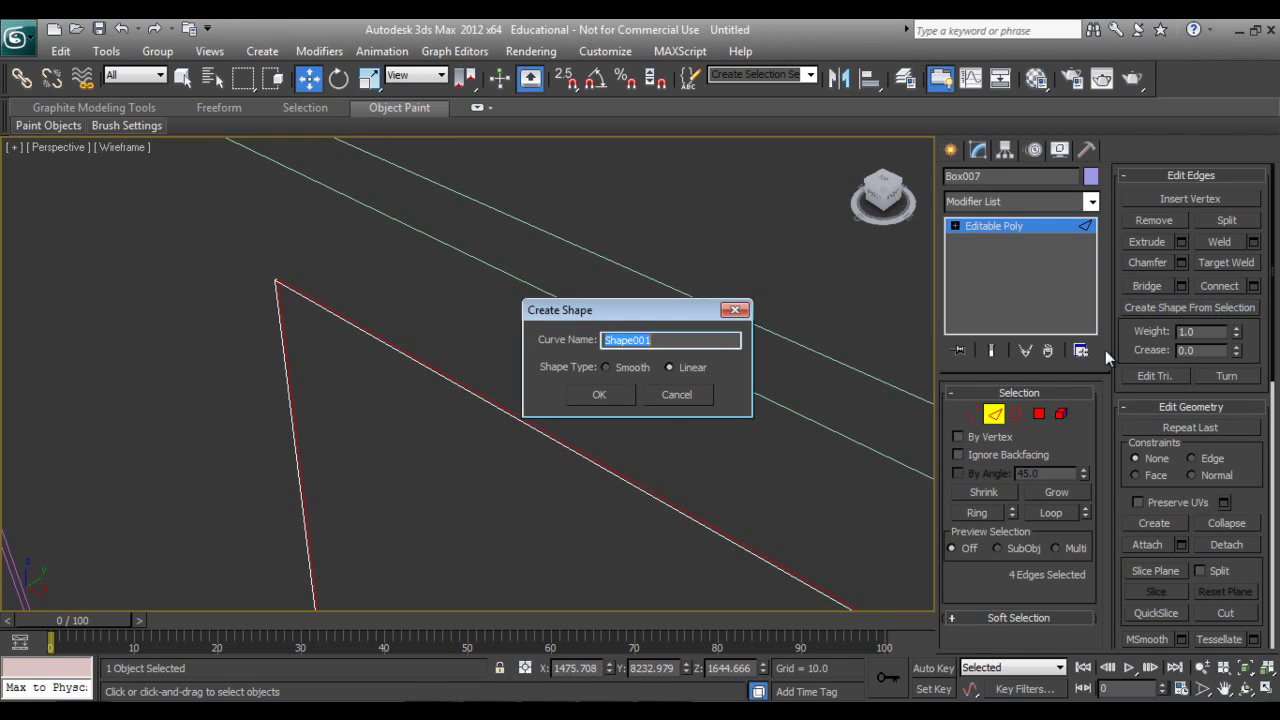
click(599, 394)
click(952, 151)
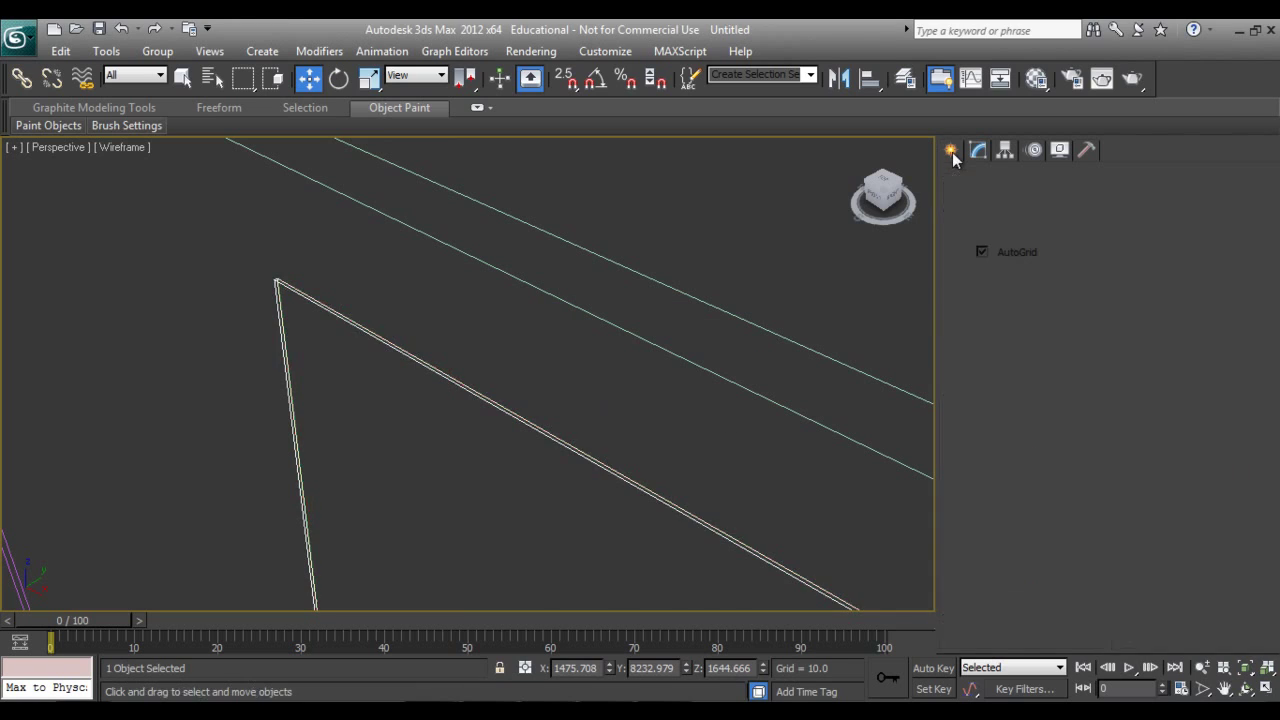
Filter selection to Shapes, select Shape001, and apply a Sweep modifier.
click(151, 75)
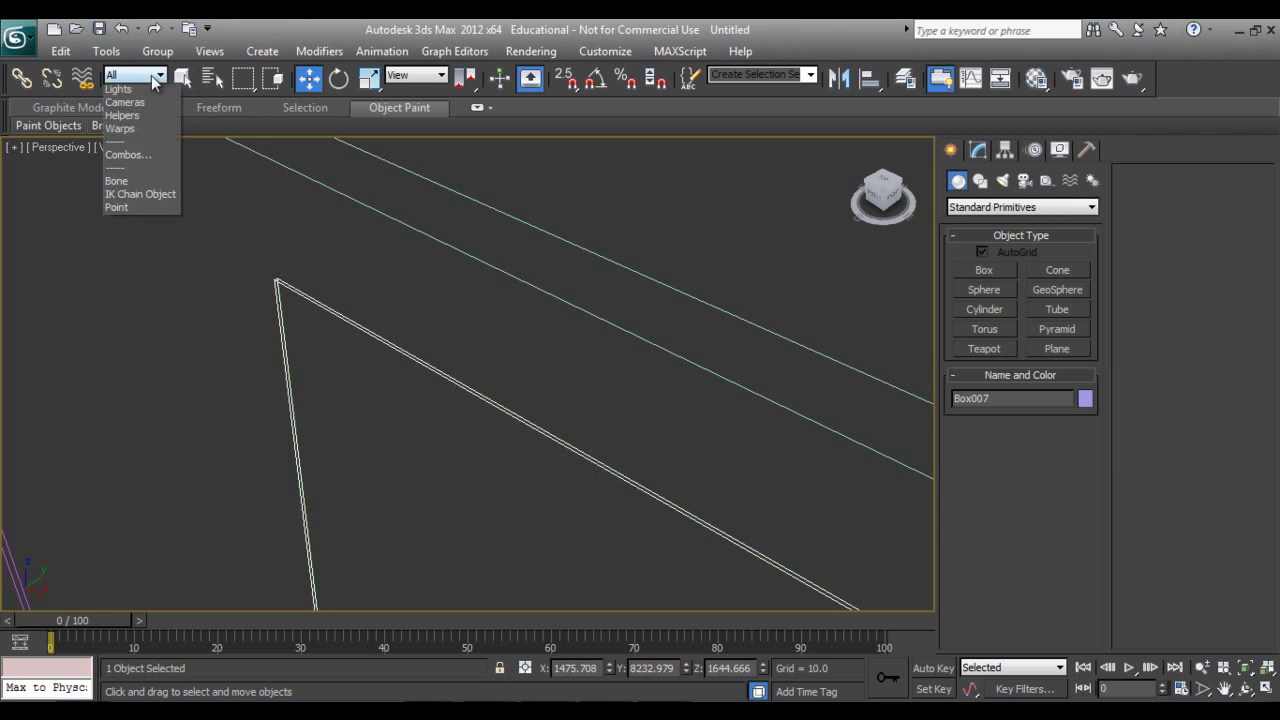
click(125, 116)
click(534, 425)
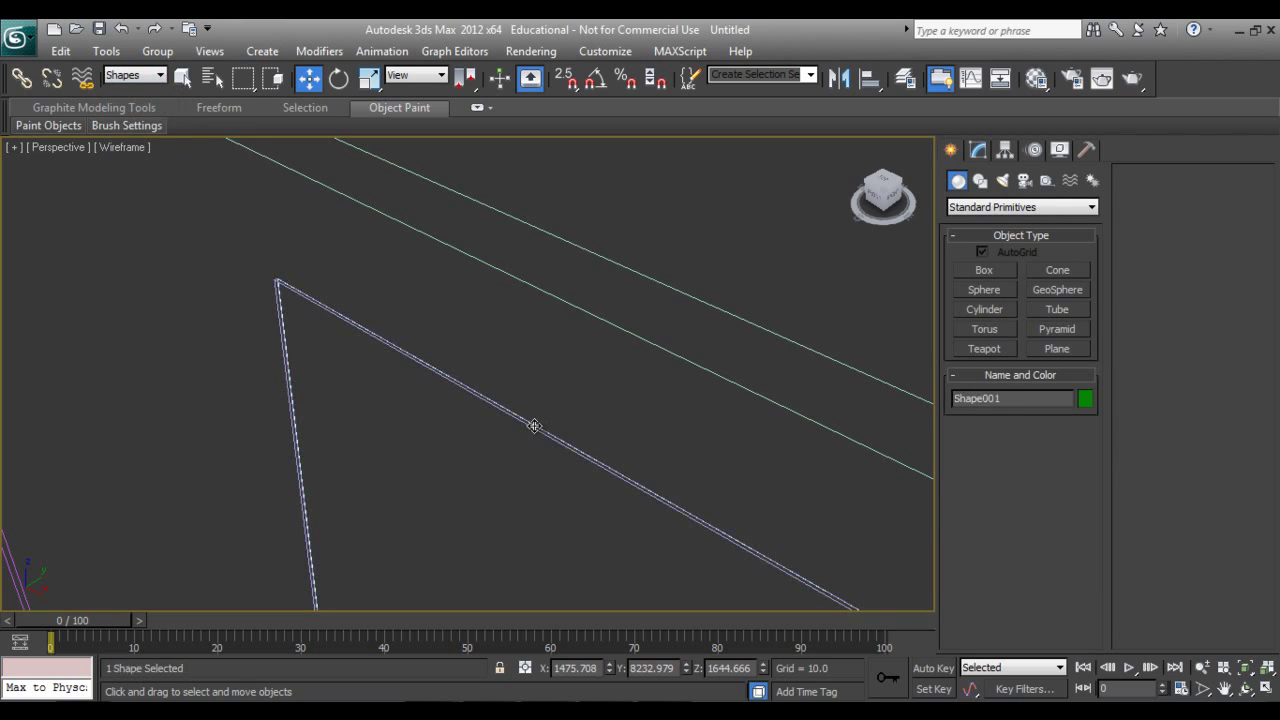
click(979, 150)
click(992, 201)
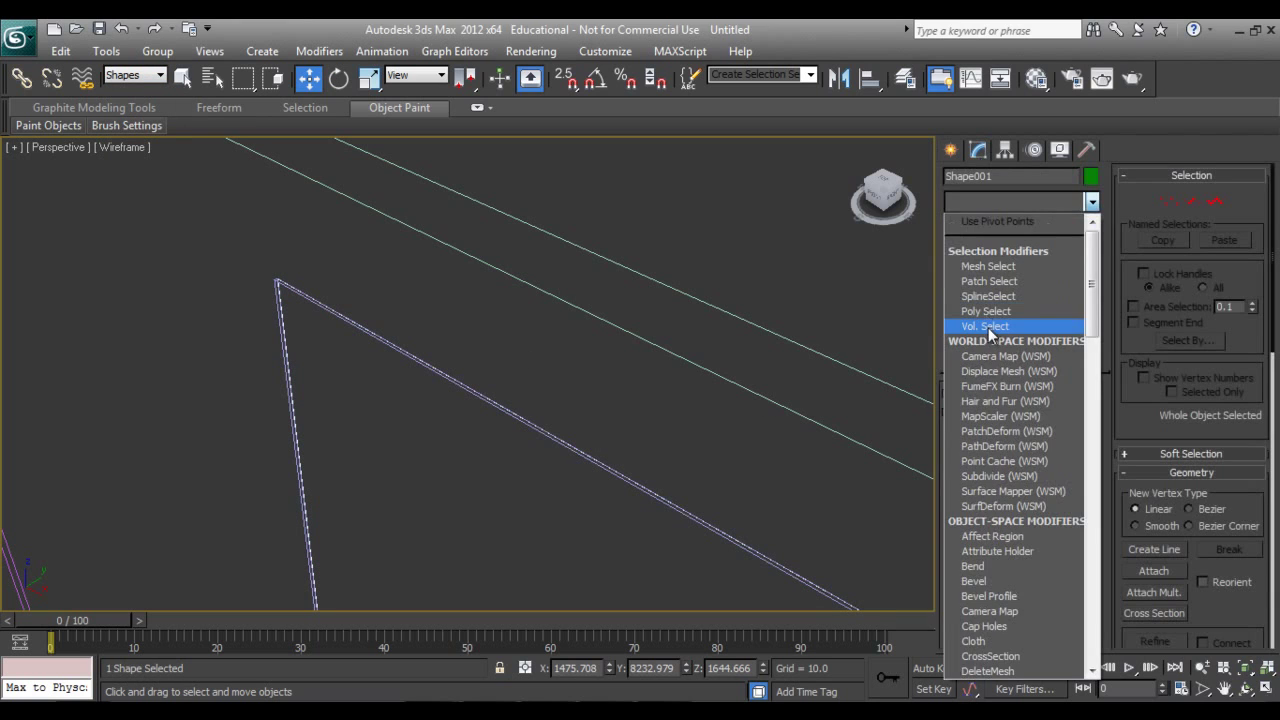
scroll(988, 330, down, 5)
scroll(988, 328, down, 15)
scroll(988, 328, down, 1)
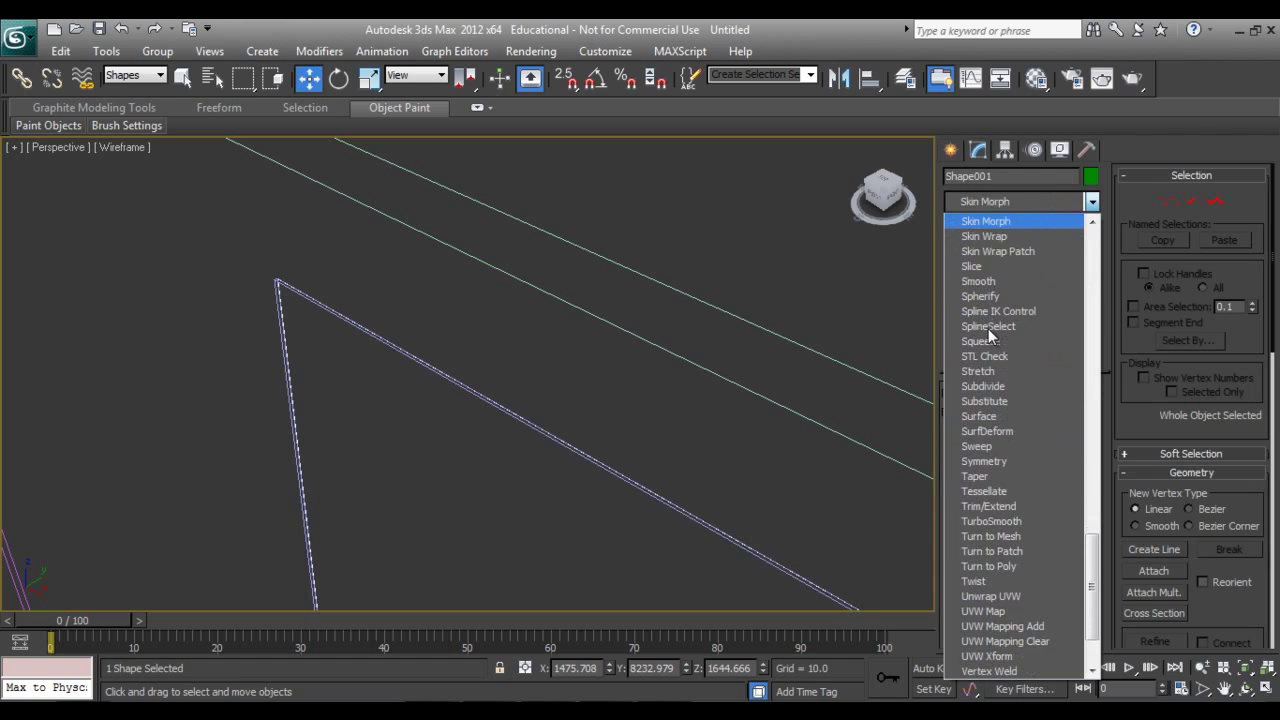
scroll(988, 328, down, 1)
key(s)
key(s)
key(s)
key(s)
key(s)
key(s)
key(s)
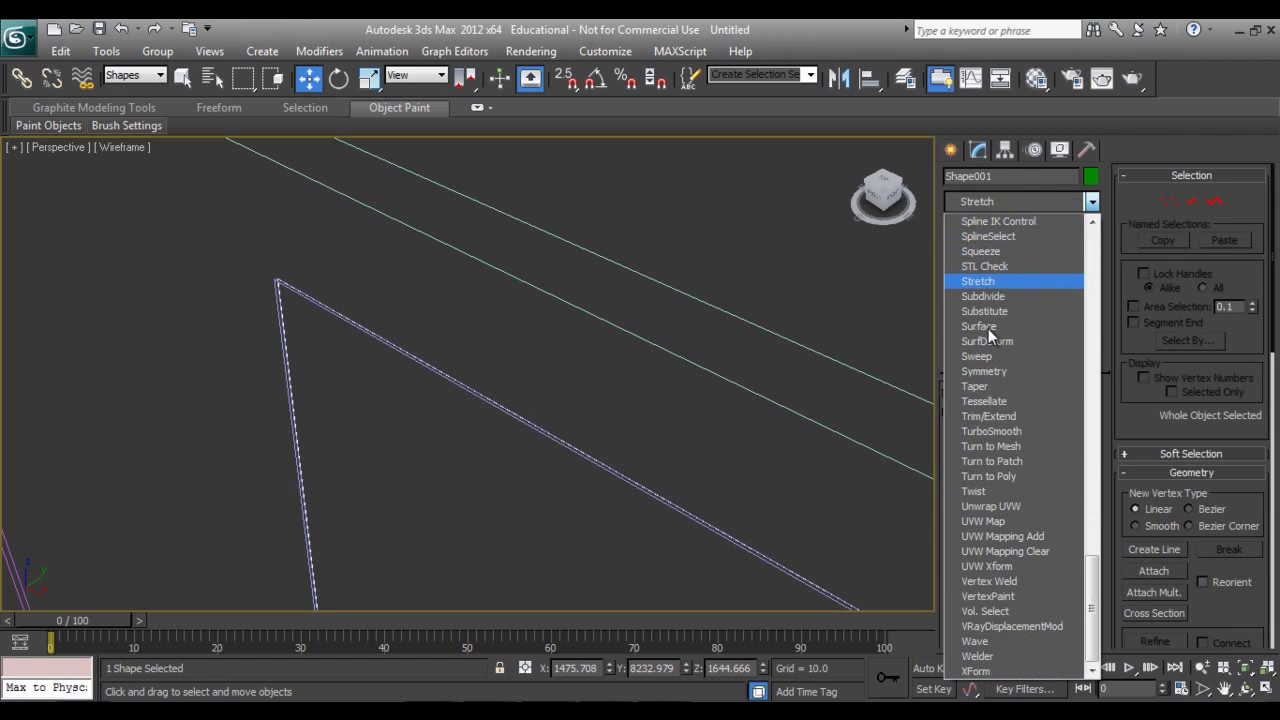
key(s)
key(s)
key(s)
key(s)
key(s)
key(Return)
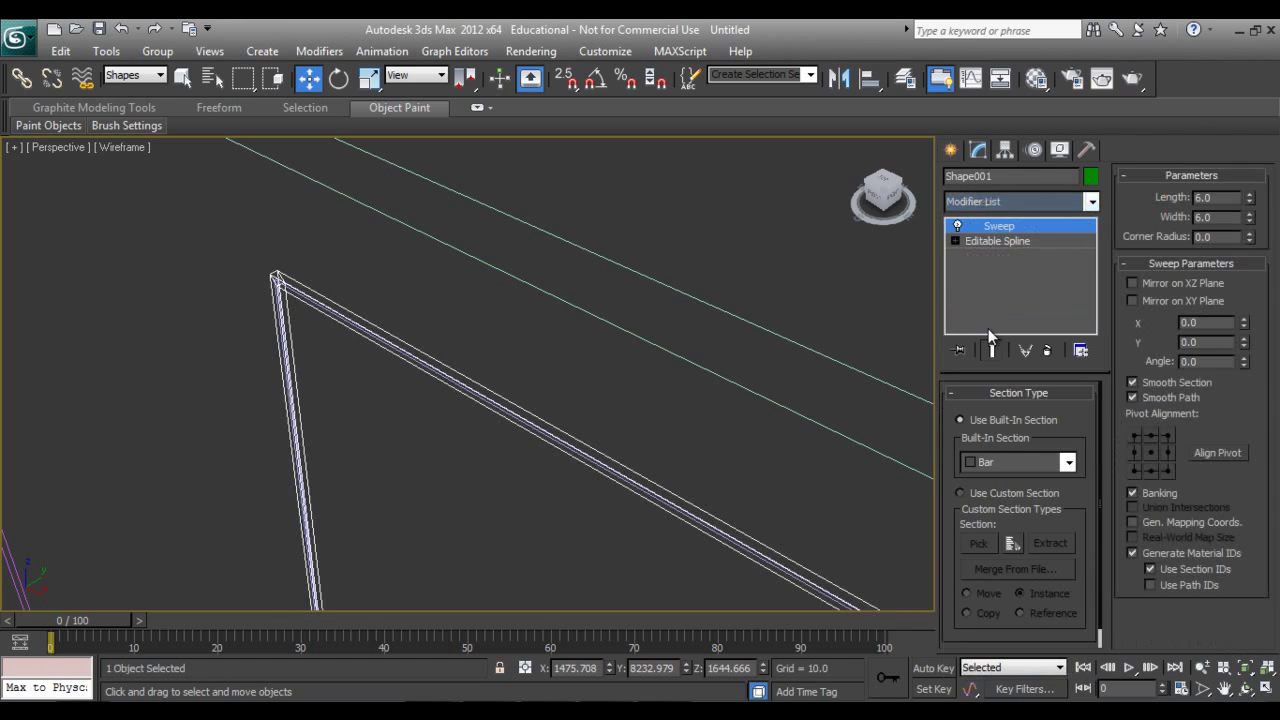
Inspect the swept 6 × 6 bar frame in shaded view and nudge it slightly along Y.
scroll(606, 507, down, 5)
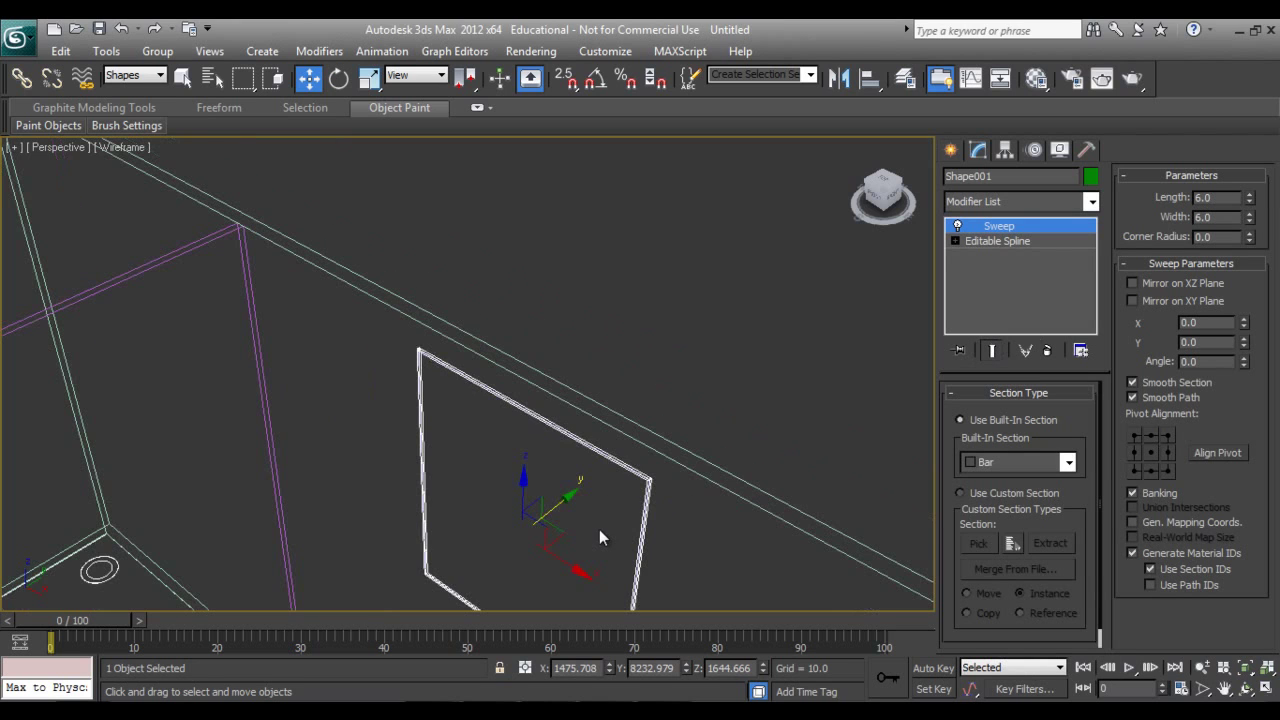
key(F3)
alt+middle_drag(624, 540, 626, 510)
scroll(622, 512, up, 3)
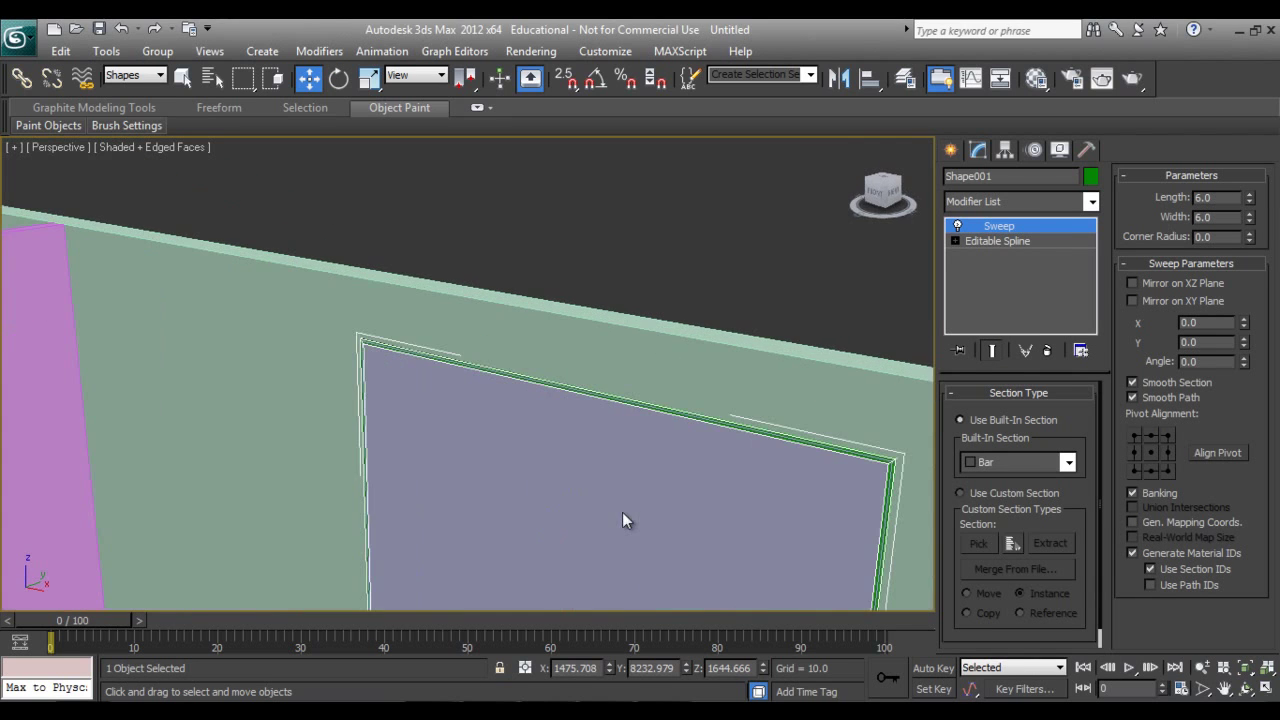
scroll(622, 512, up, 3)
scroll(480, 400, up, 3)
scroll(470, 435, up, 2)
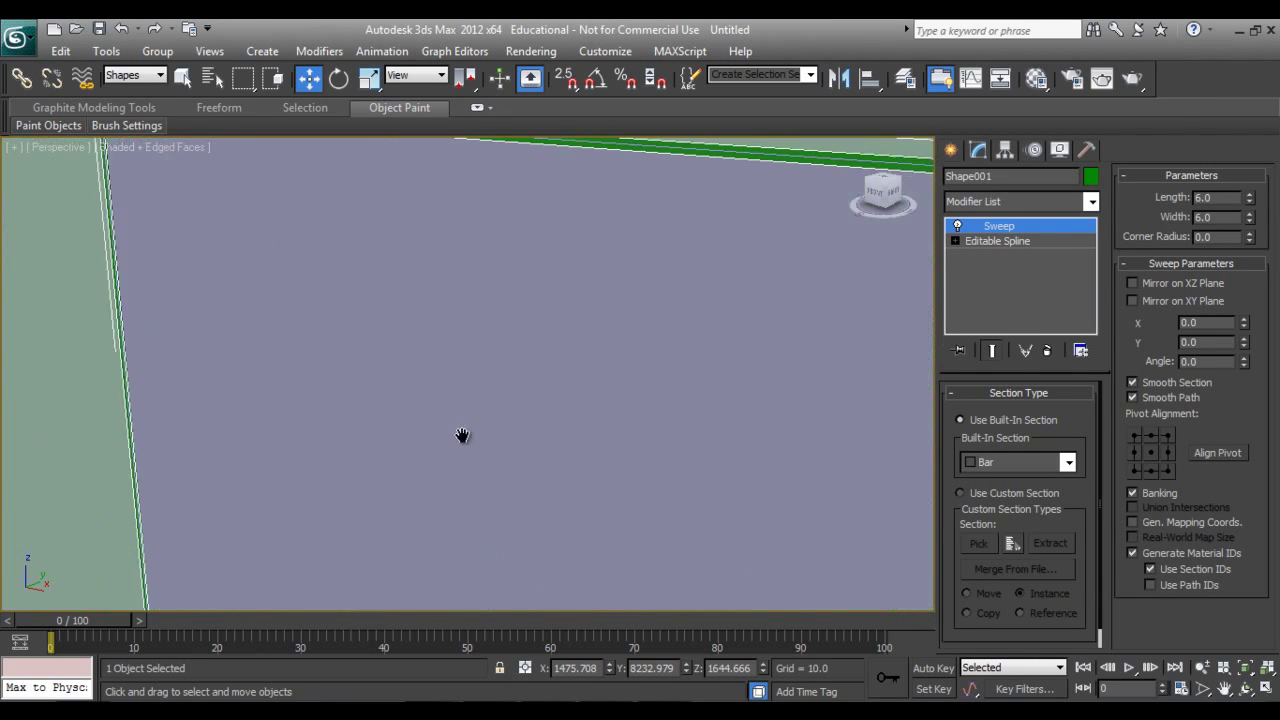
scroll(570, 428, up, 1)
scroll(558, 465, down, 3)
scroll(463, 537, up, 2)
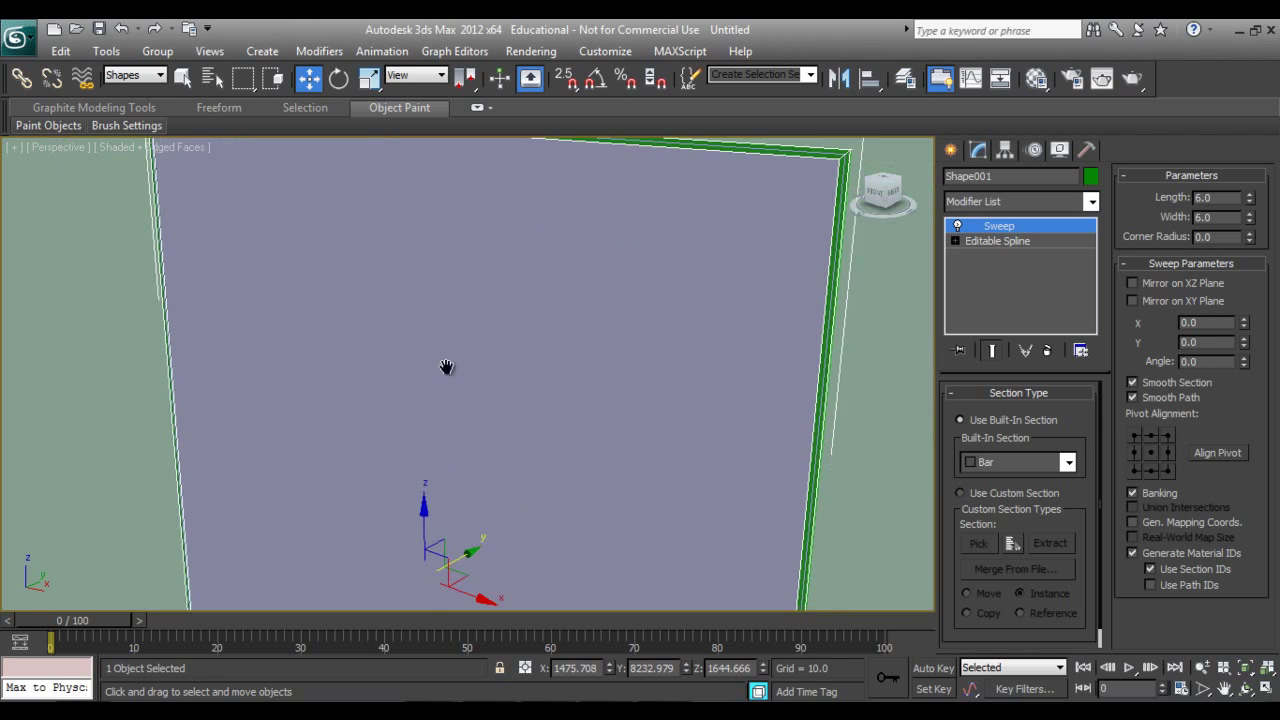
scroll(460, 440, up, 1)
drag(464, 468, 475, 447)
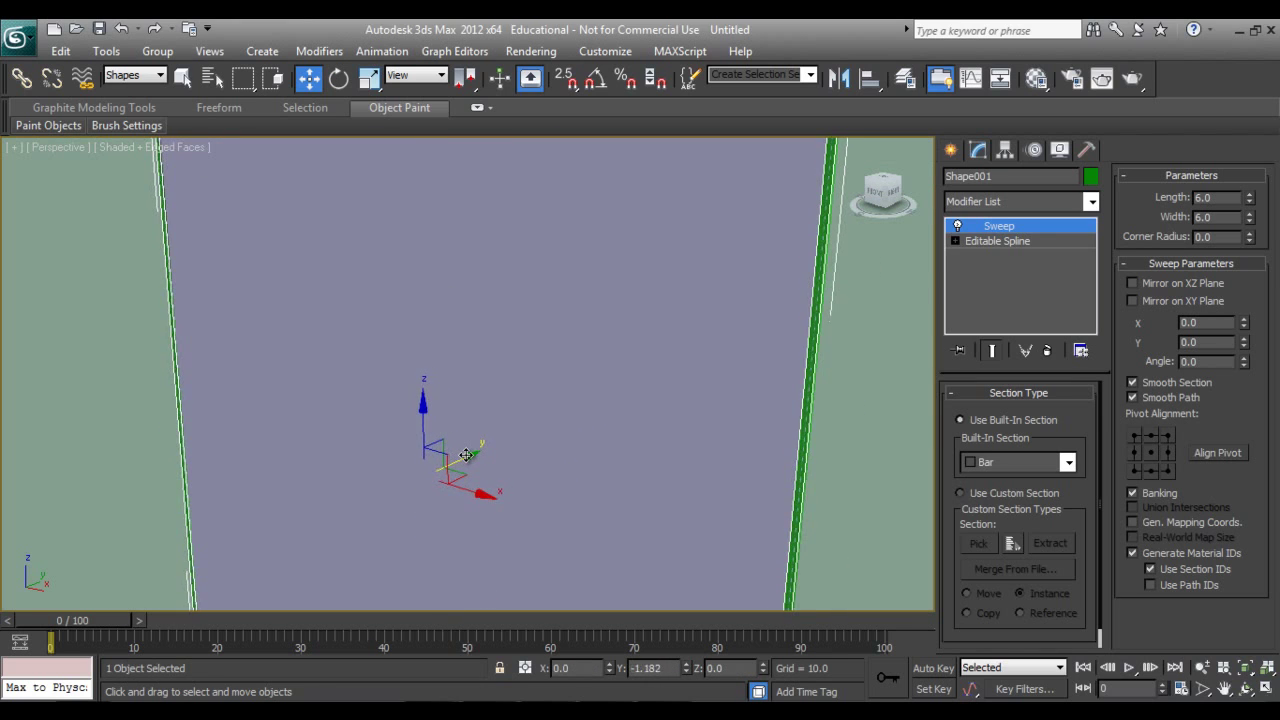
scroll(519, 425, down, 3)
mouse_move(520, 427)
alt+middle_down()
mouse_move(577, 473)
mouse_move(597, 271)
mouse_move(560, 405)
alt+middle_up()
scroll(577, 473, down, 2)
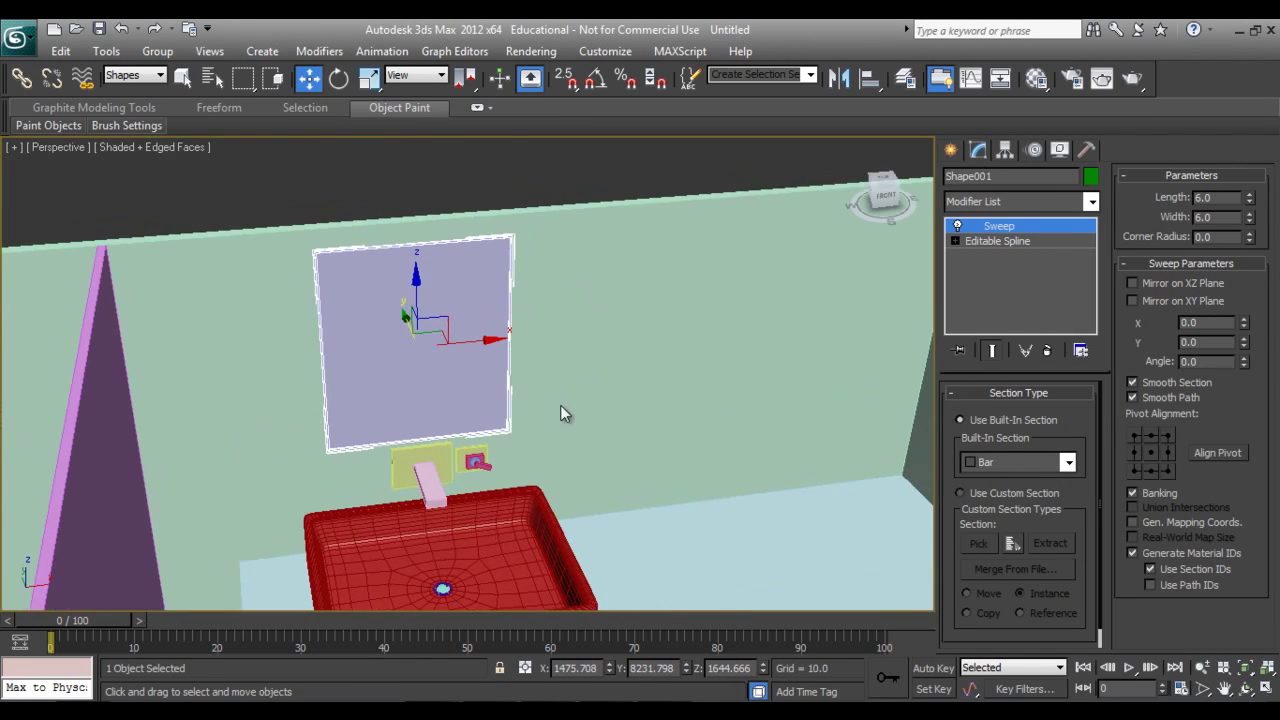
Reset the filter to All and select the mirror panel, frame and sink together.
click(455, 180)
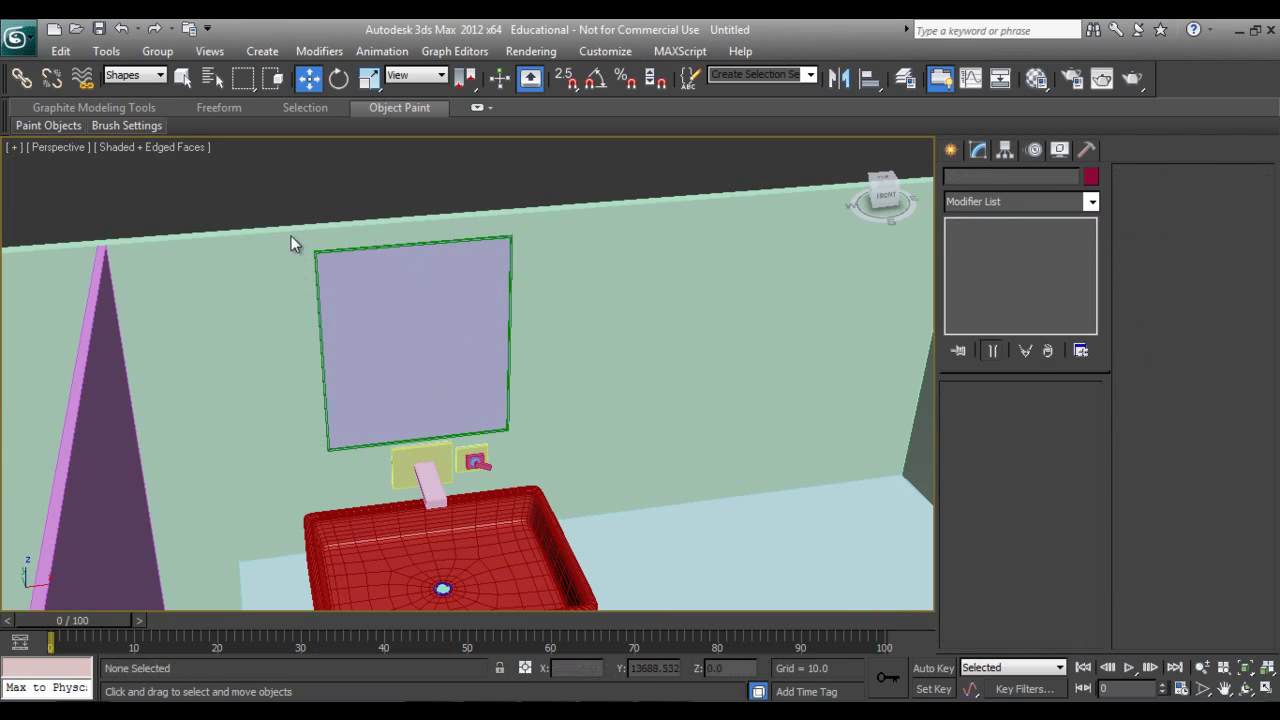
click(120, 76)
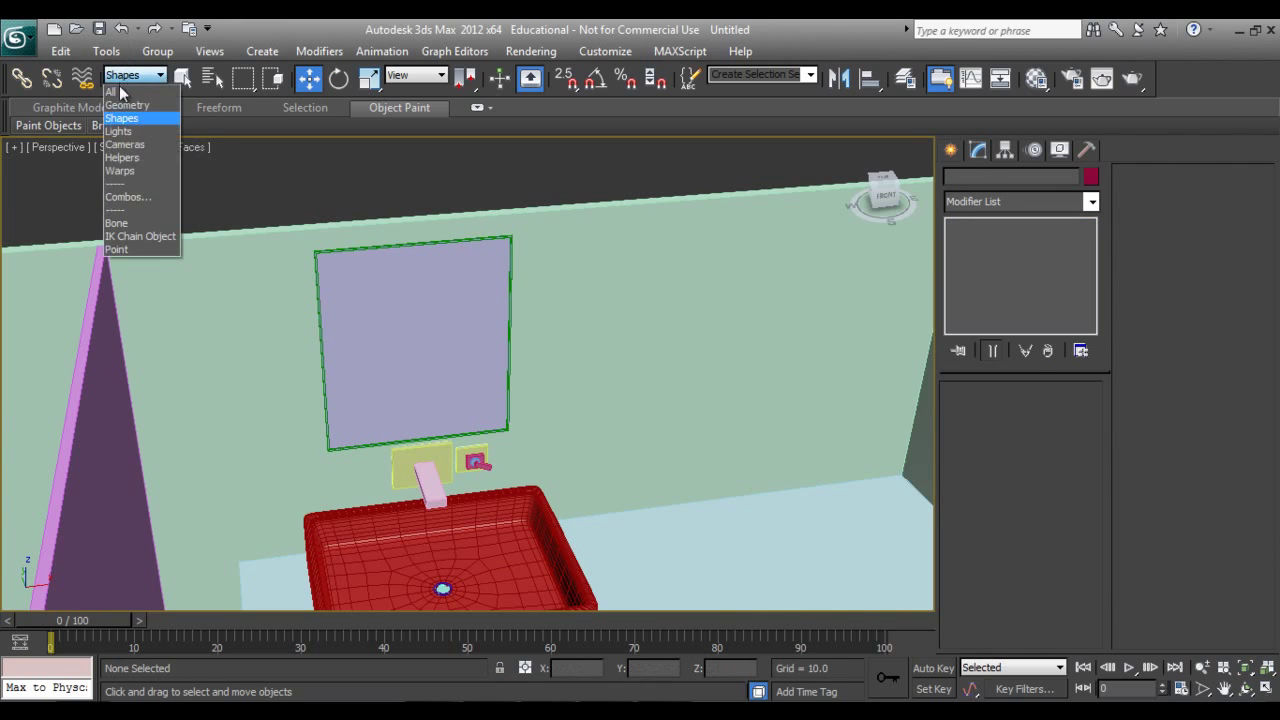
click(125, 91)
click(413, 329)
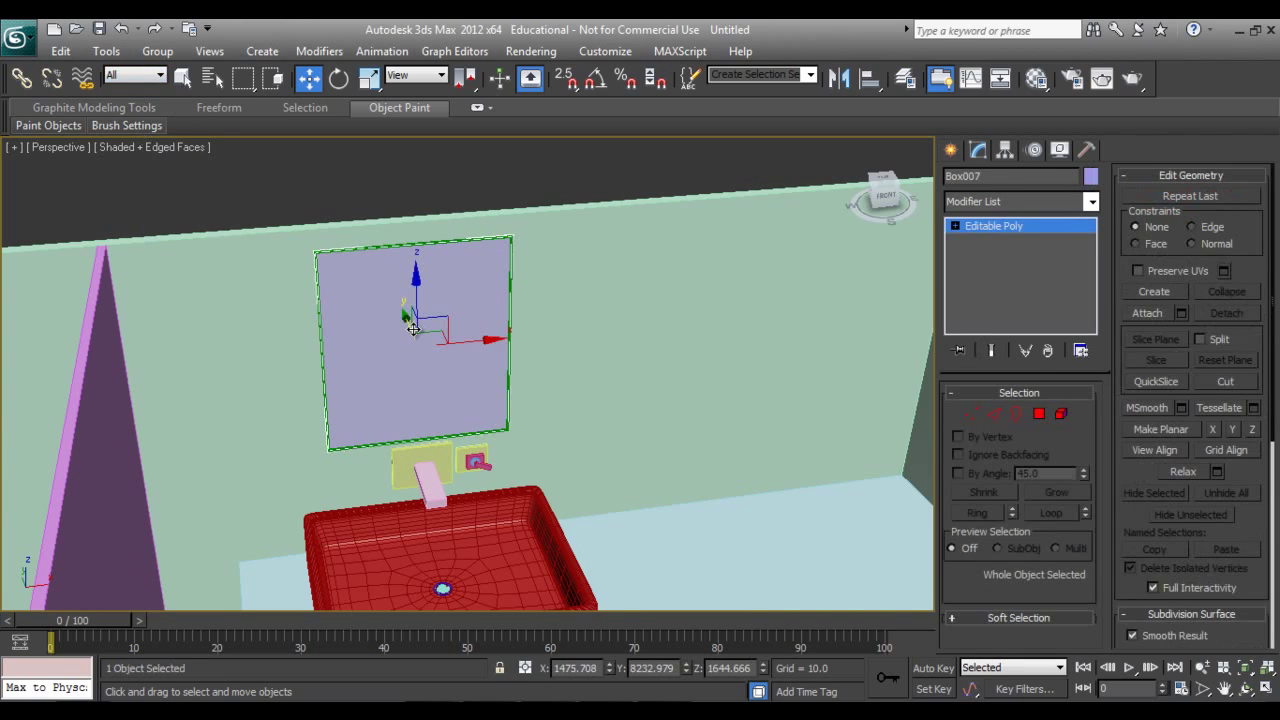
key(F3)
ctrl+click(320, 263)
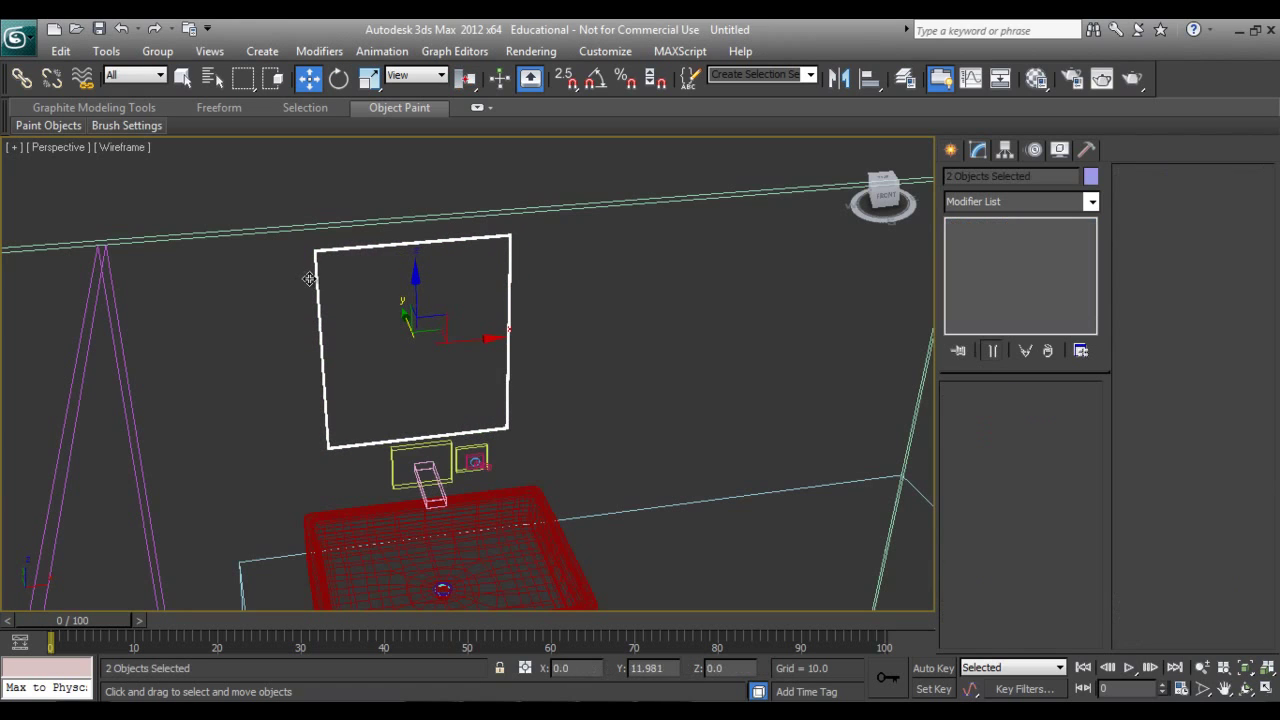
click(289, 281)
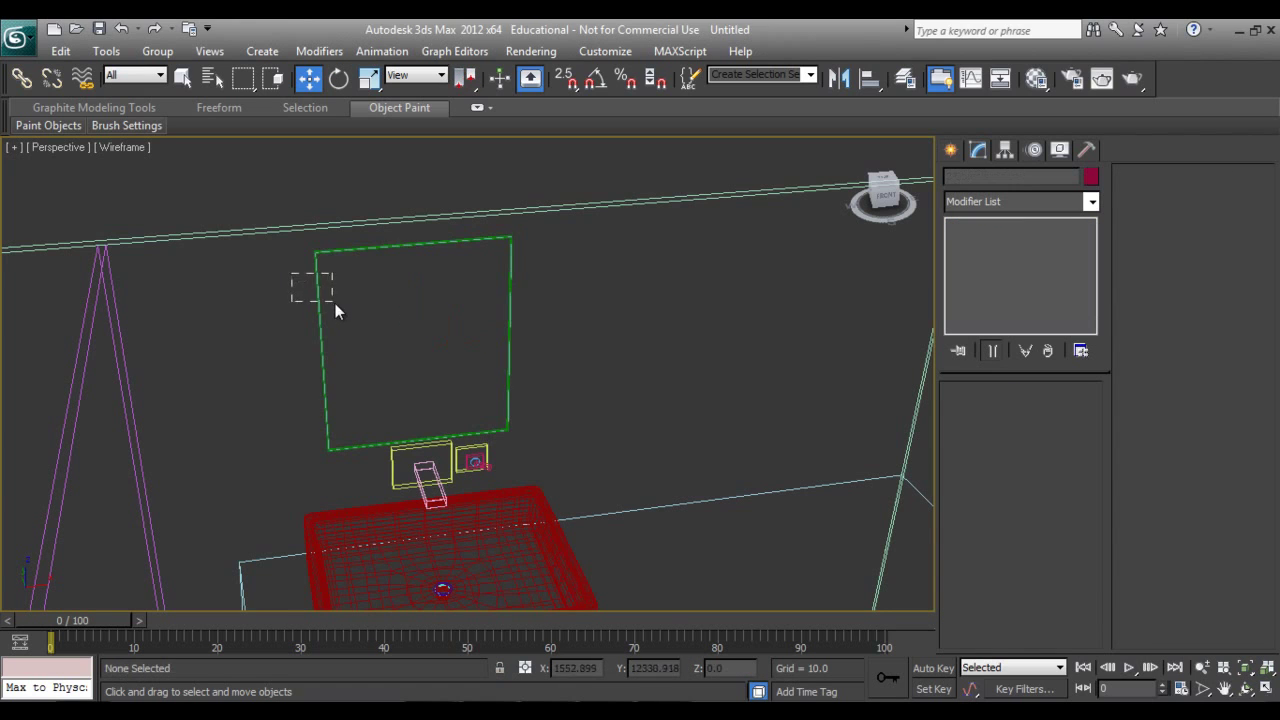
drag(335, 303, 336, 304)
middle_drag(383, 366, 395, 387)
ctrl+click(427, 485)
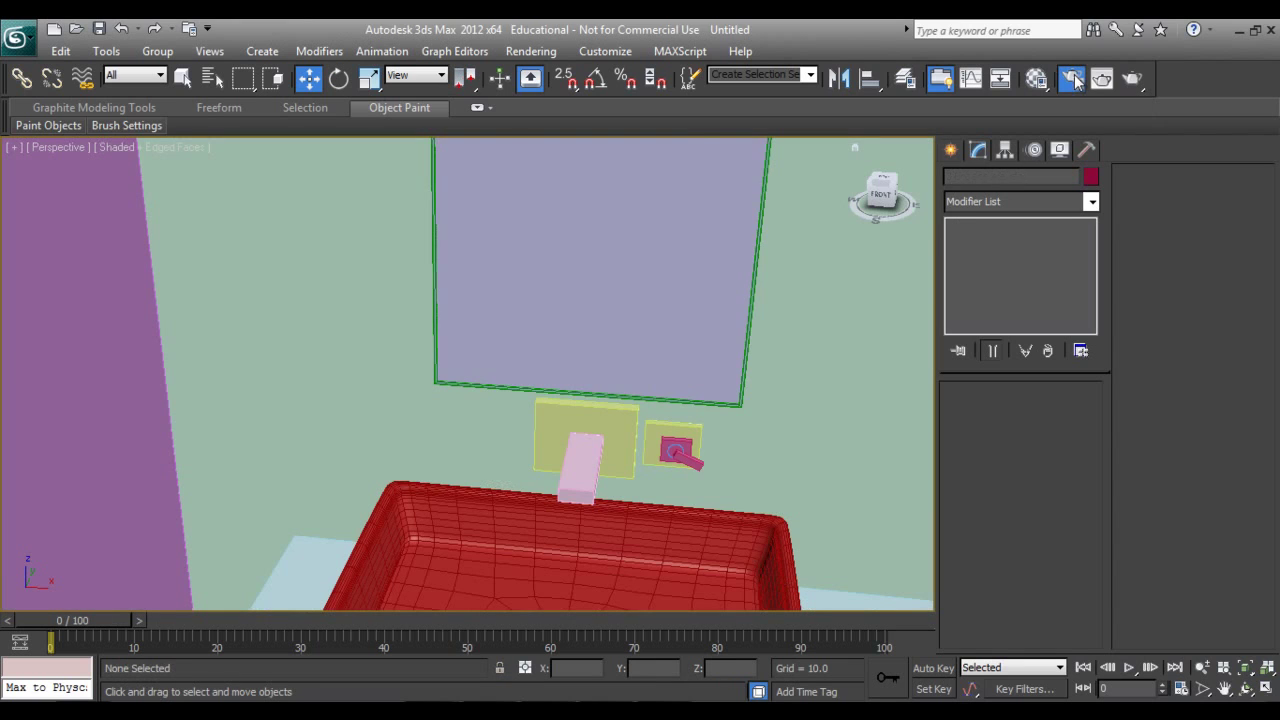
Assign V-Ray Adv 2.30.01 as the Production renderer in Render Setup, then close it.
click(1073, 79)
right_click(641, 570)
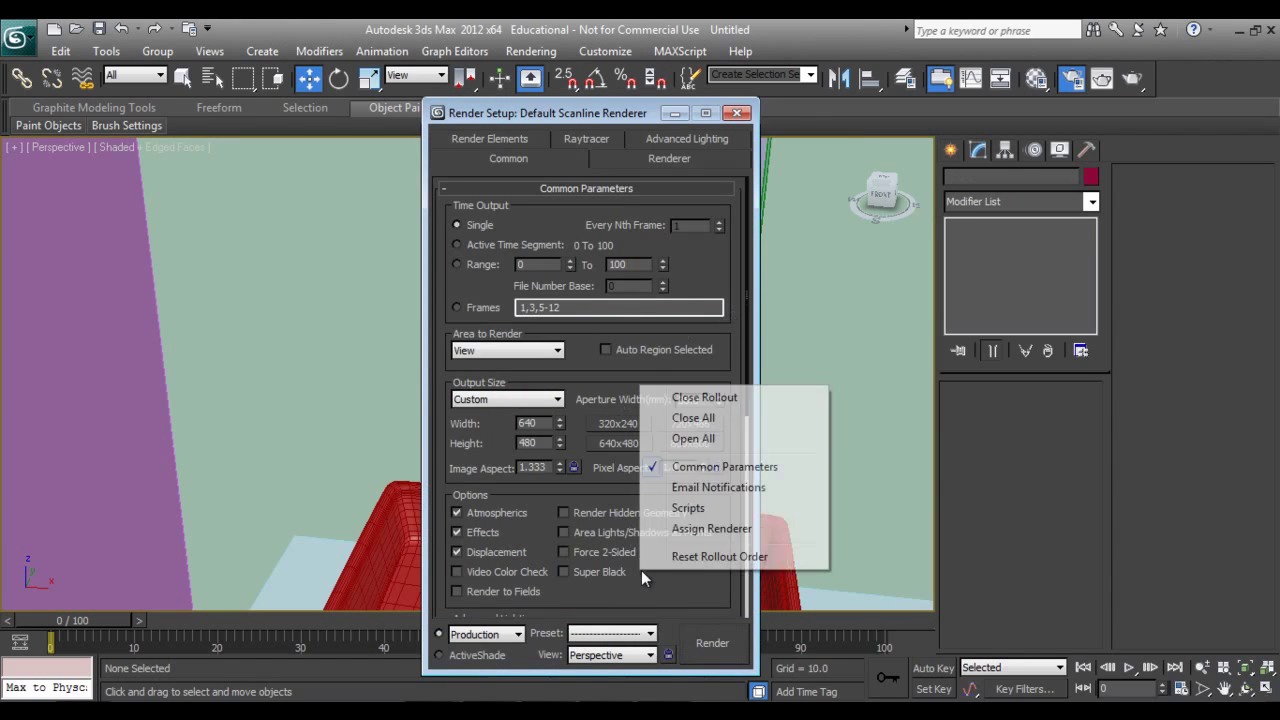
click(697, 526)
click(692, 522)
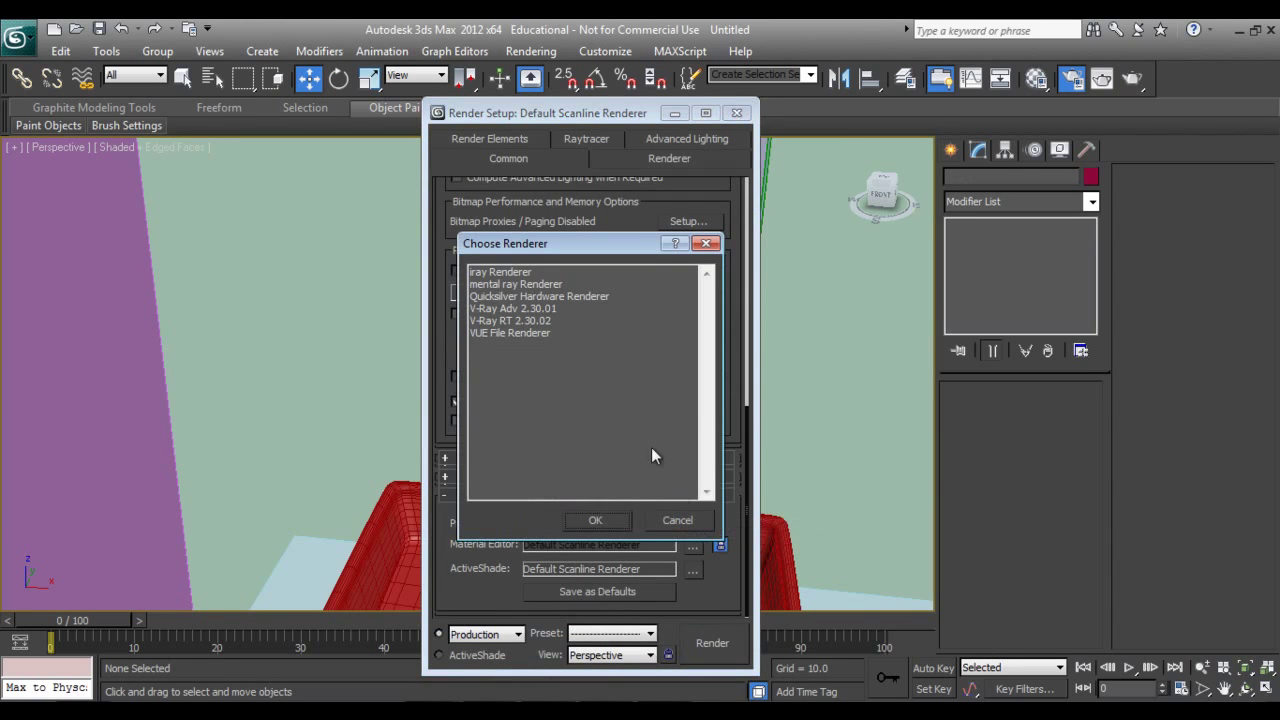
click(514, 285)
click(525, 309)
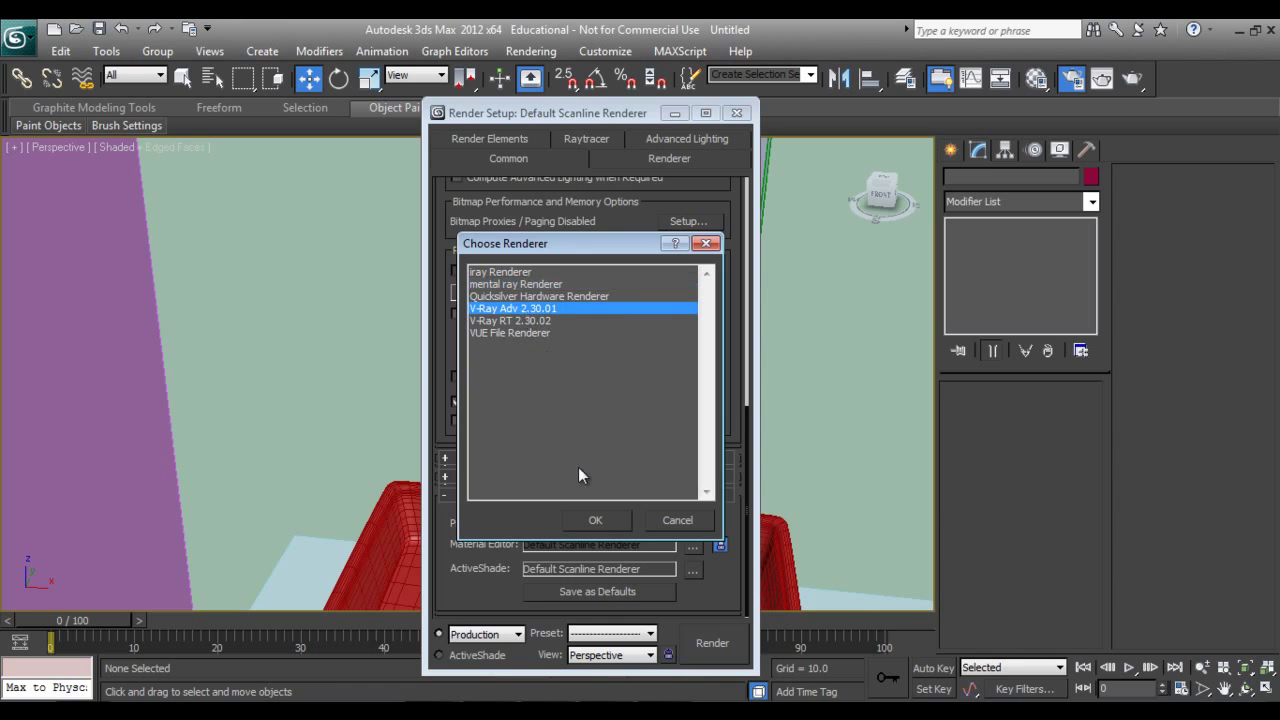
click(595, 520)
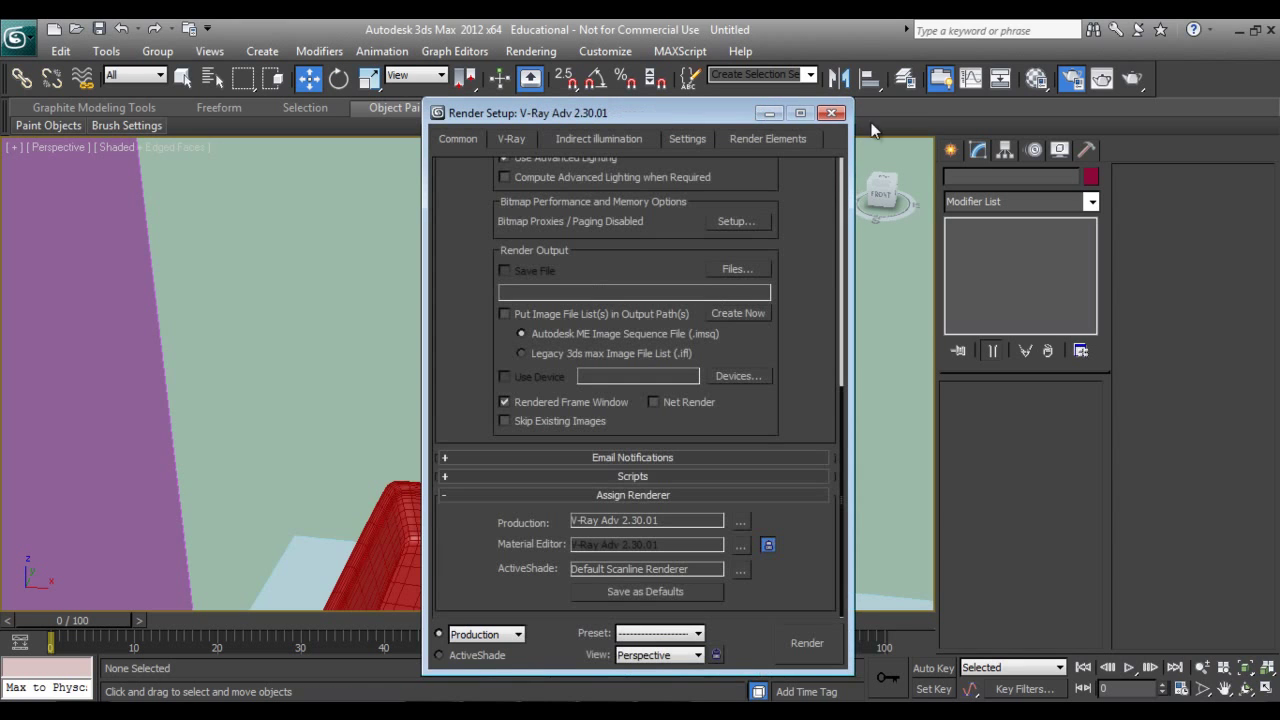
click(831, 112)
Change the first sample material's type to VRayMtl from the V-Ray Adv list.
scroll(657, 386, up, 2)
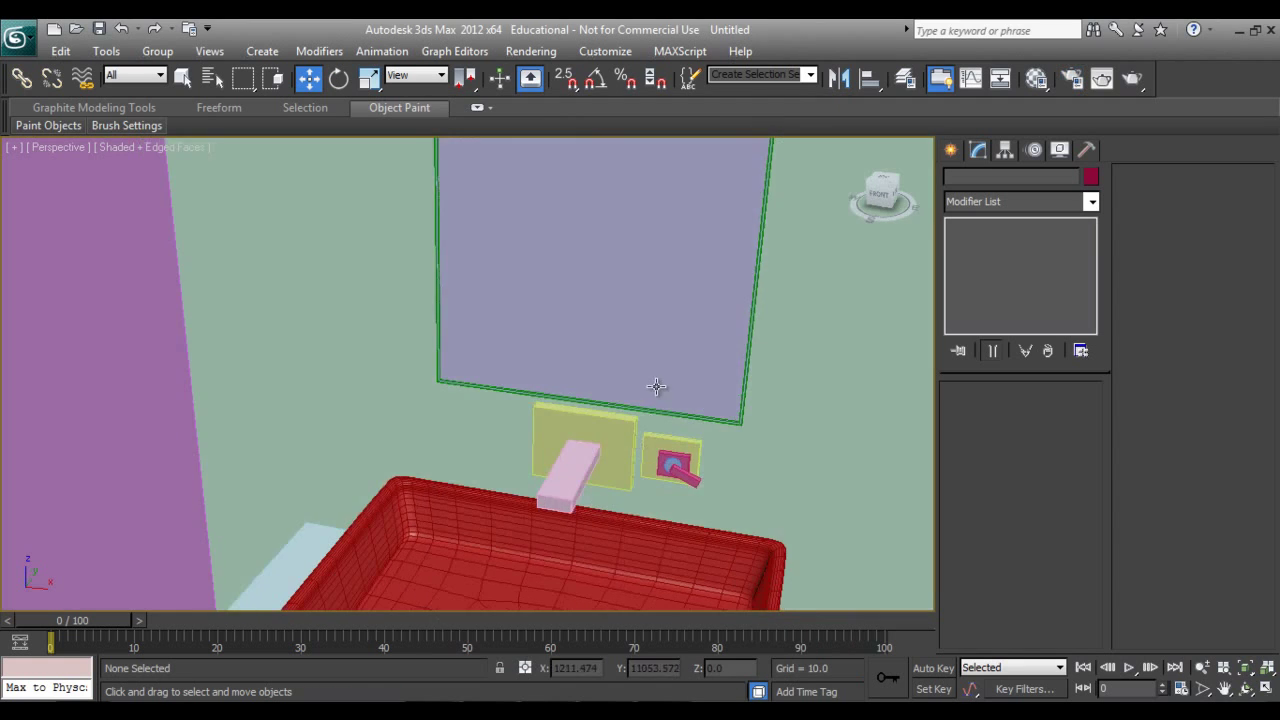
scroll(624, 452, up, 3)
scroll(624, 452, down, 2)
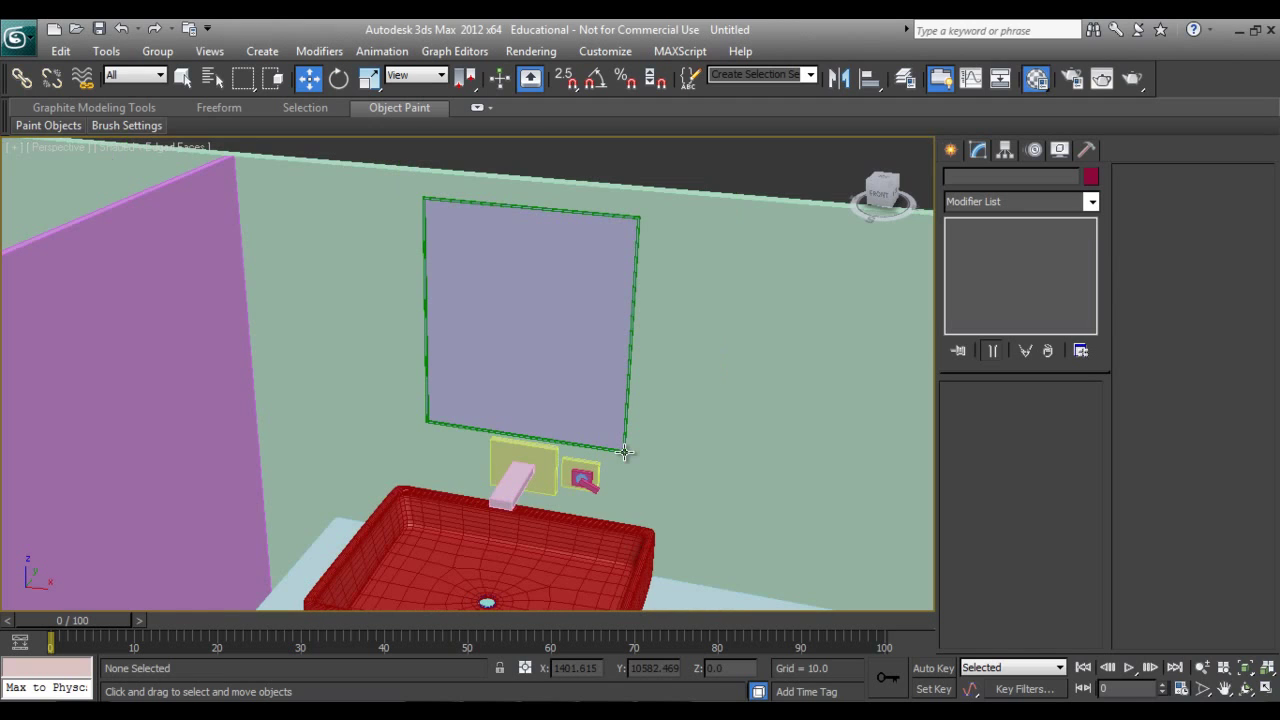
key(m)
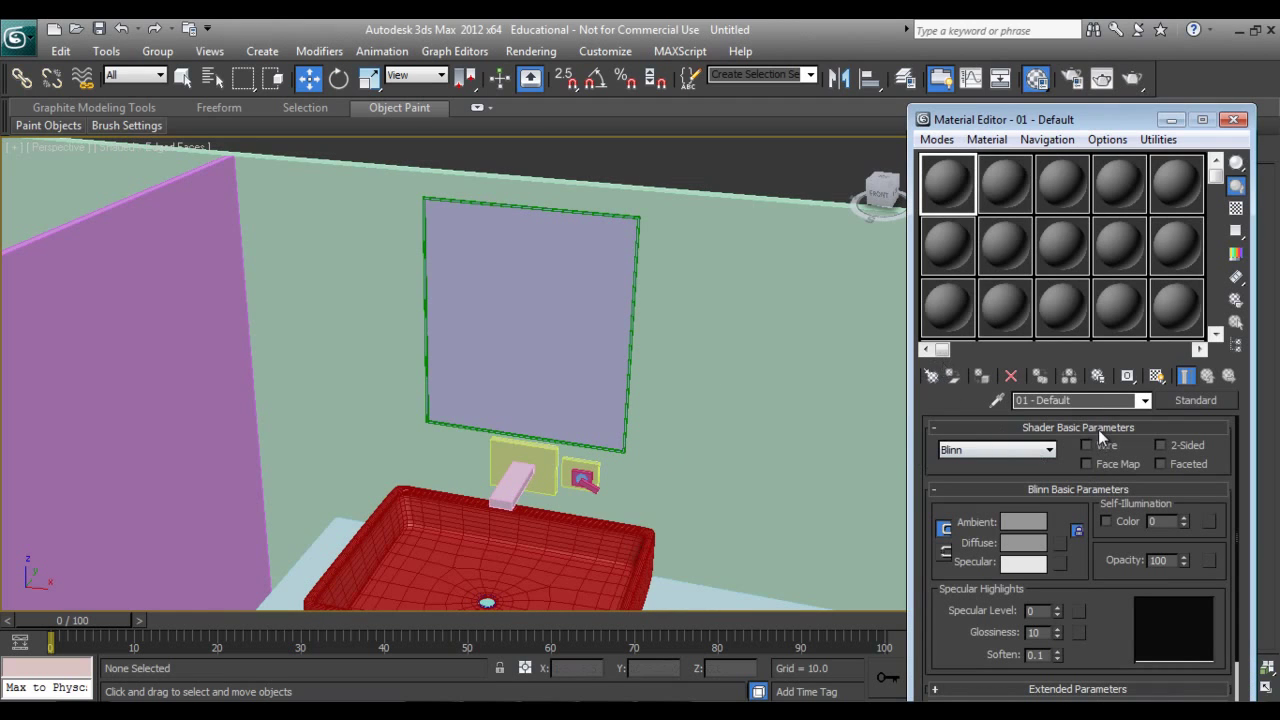
click(1177, 401)
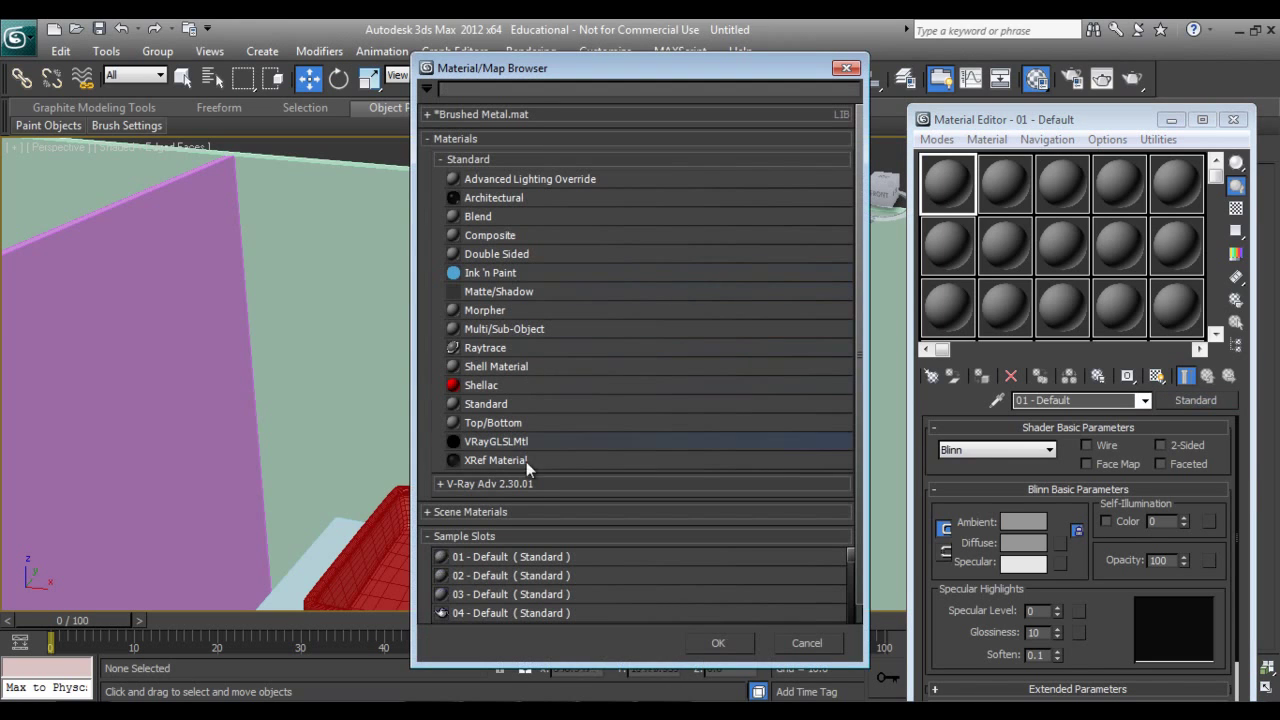
click(496, 485)
scroll(496, 488, down, 2)
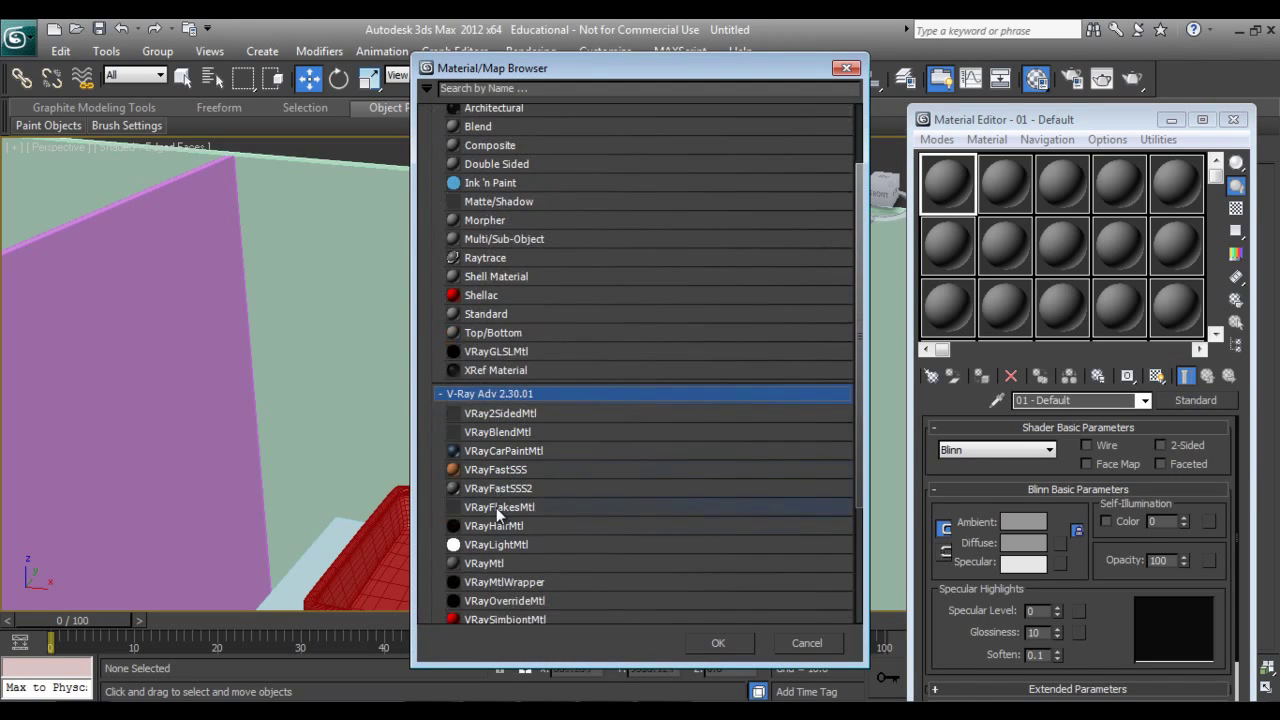
scroll(503, 530, down, 1)
click(503, 539)
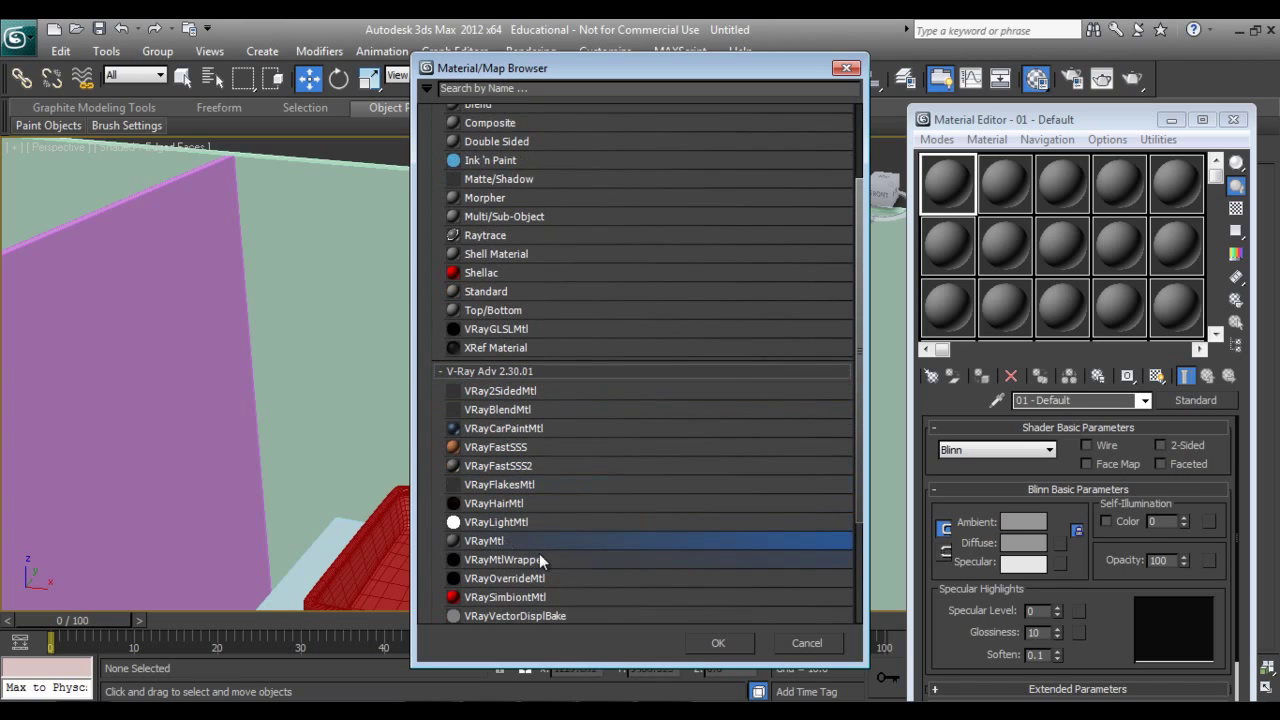
click(731, 648)
Rename the first VRayMtl material to Steel.
click(1082, 400)
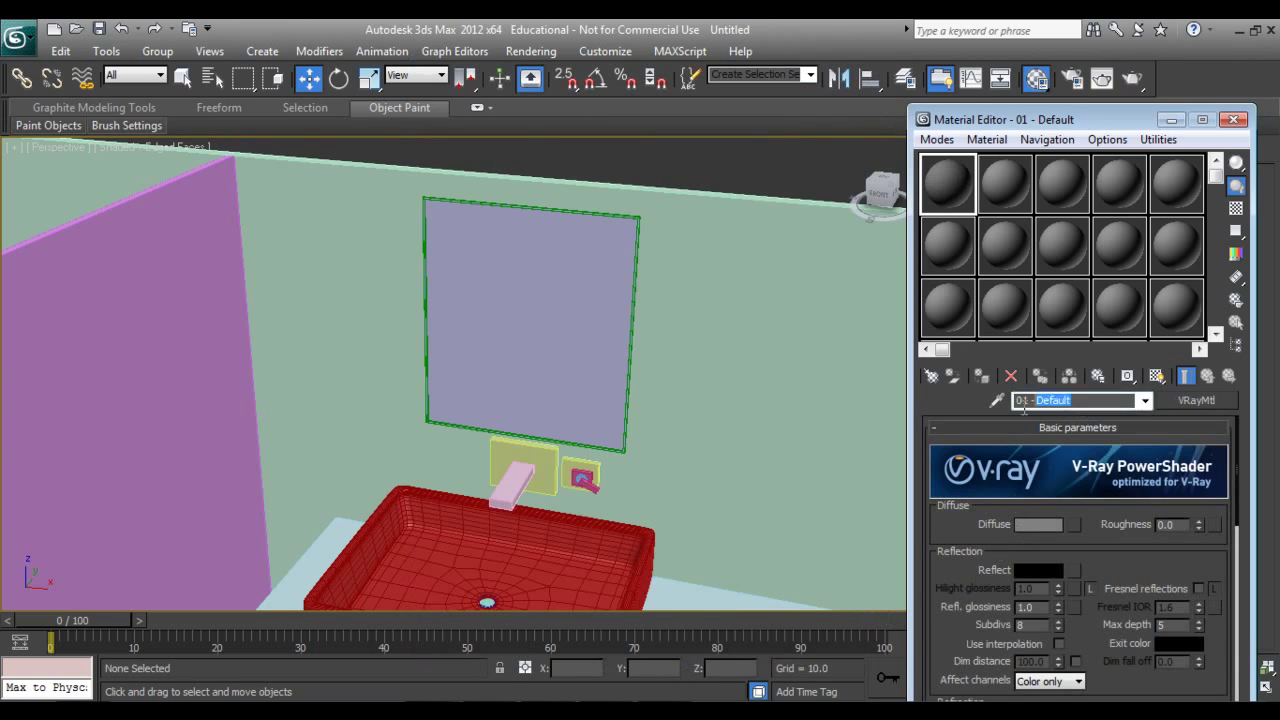
text(S)
key(Return)
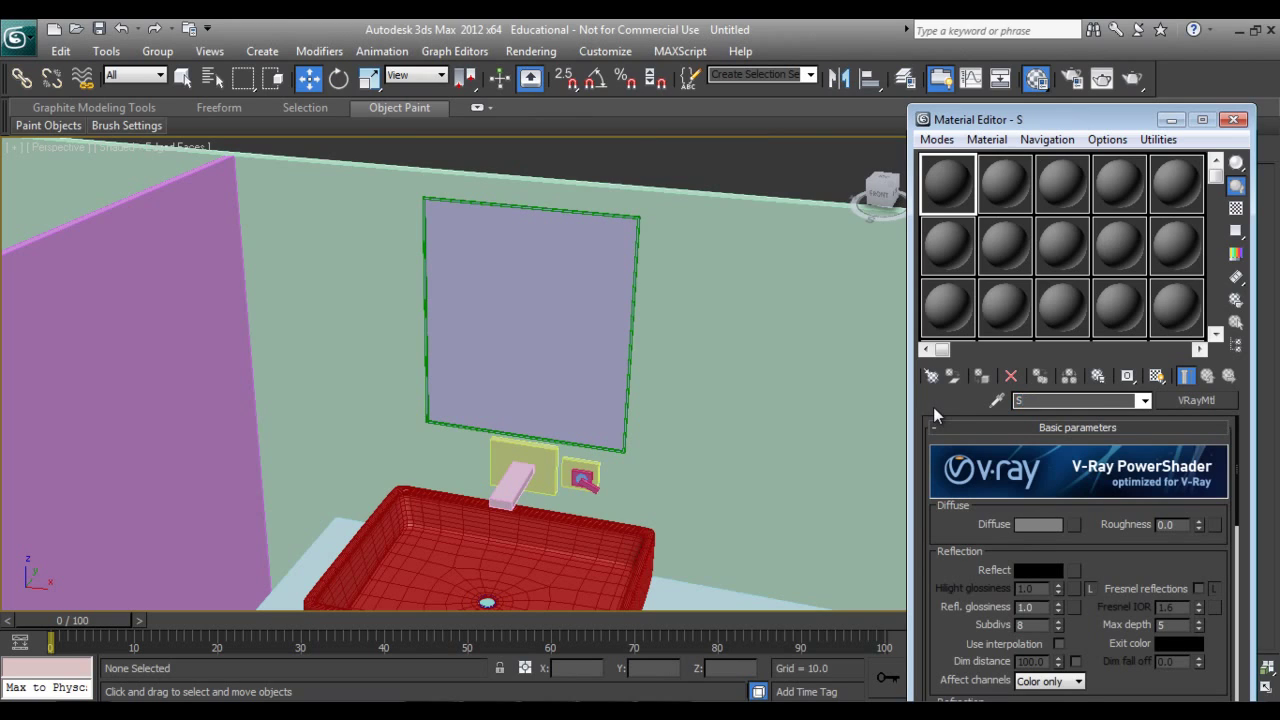
text(teee)
key(BackSpace)
text(l)
Set Steel's diffuse to grey 67 and its reflection to near-white 252.
click(1035, 524)
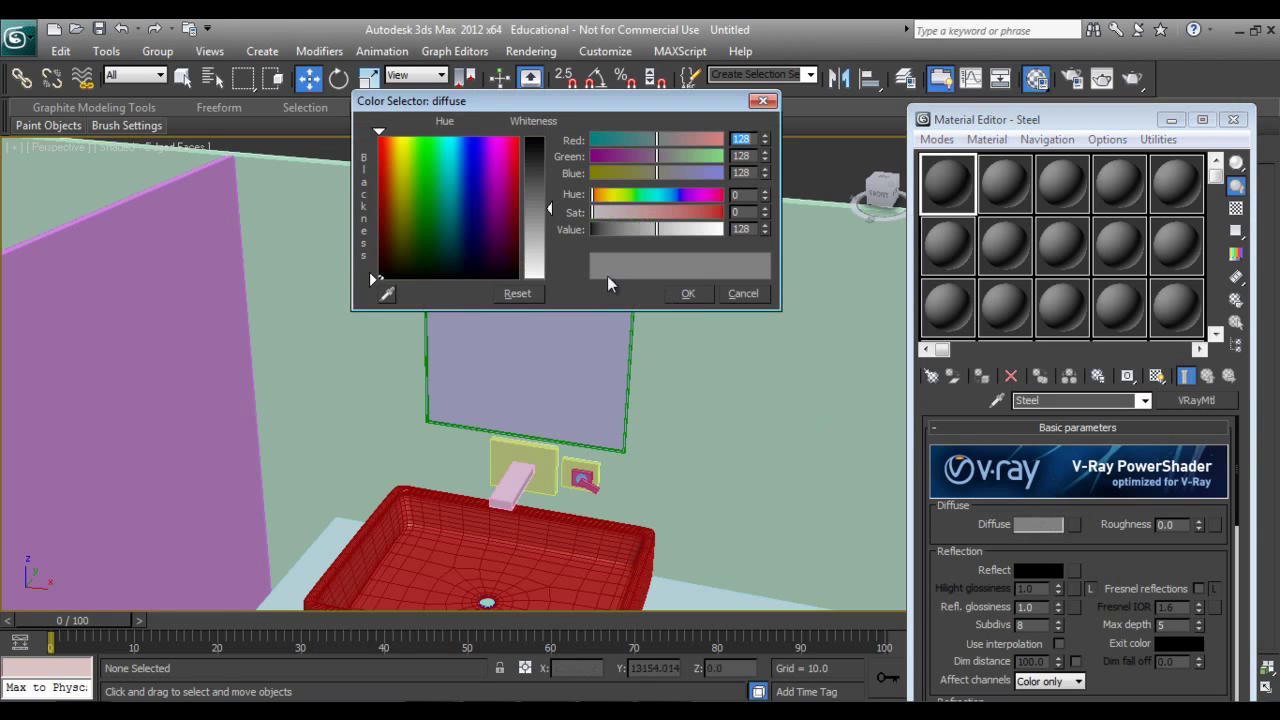
drag(552, 213, 543, 174)
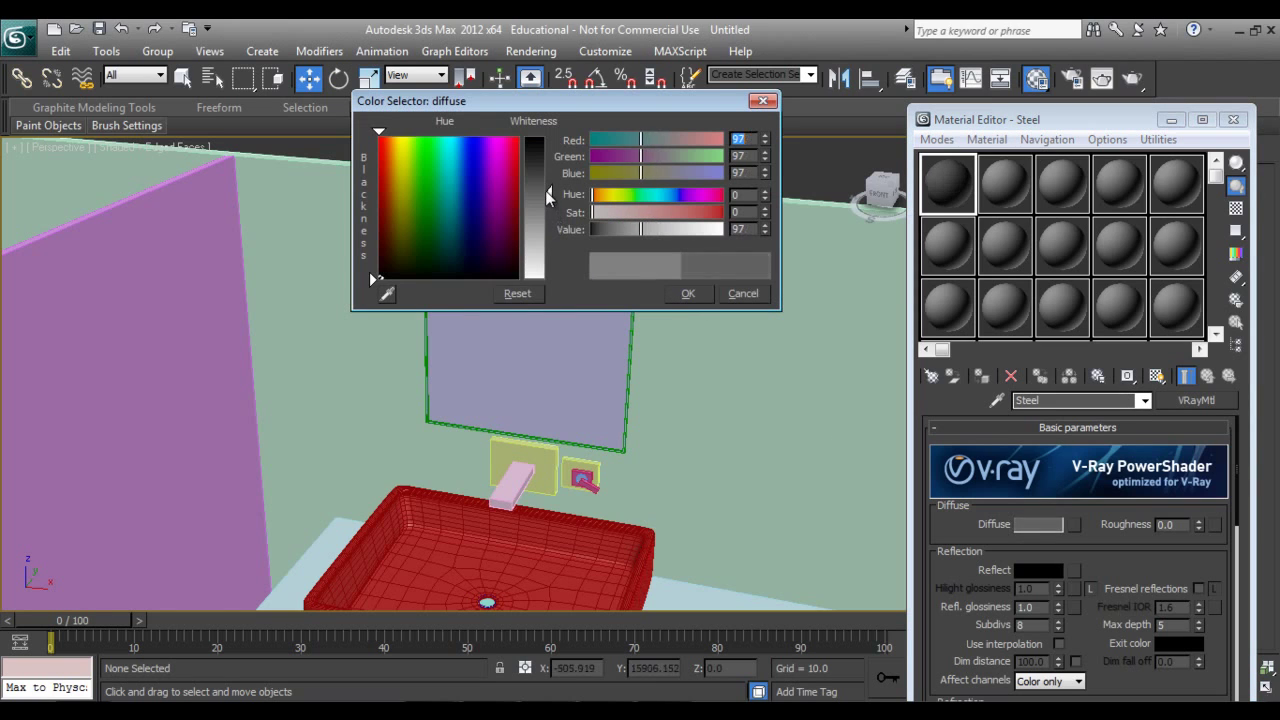
click(689, 295)
click(1036, 570)
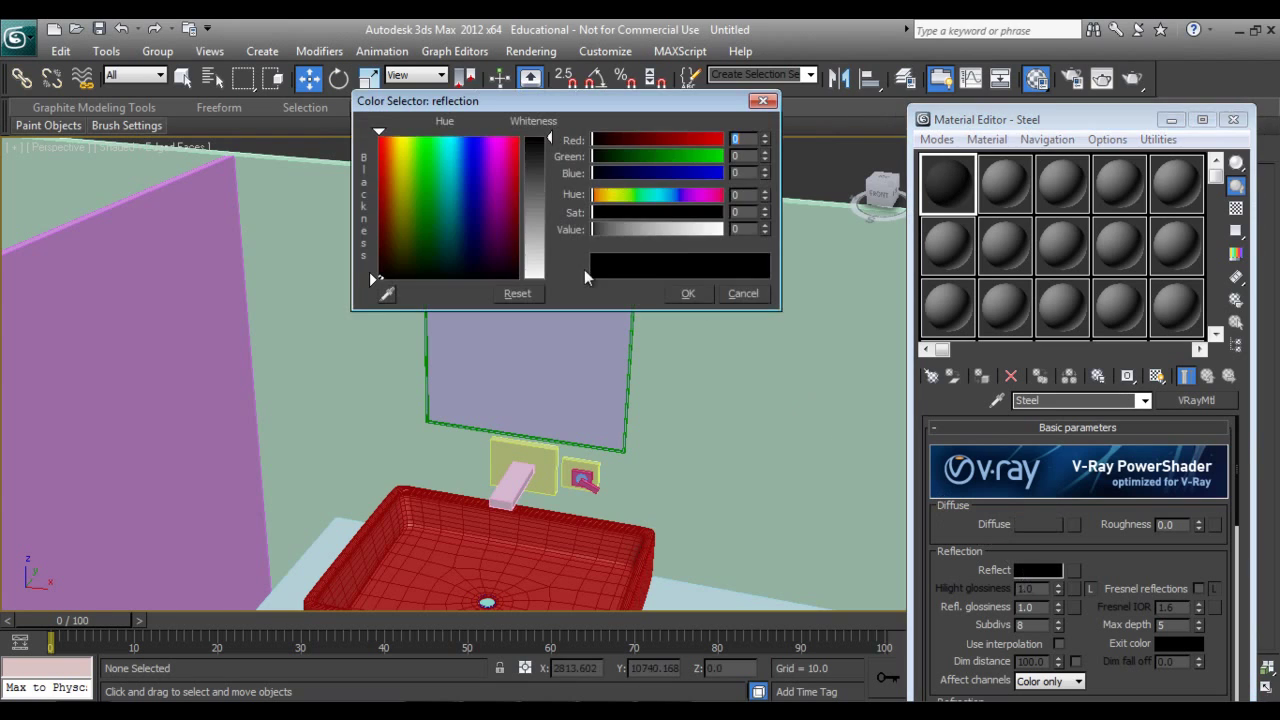
drag(556, 230, 553, 278)
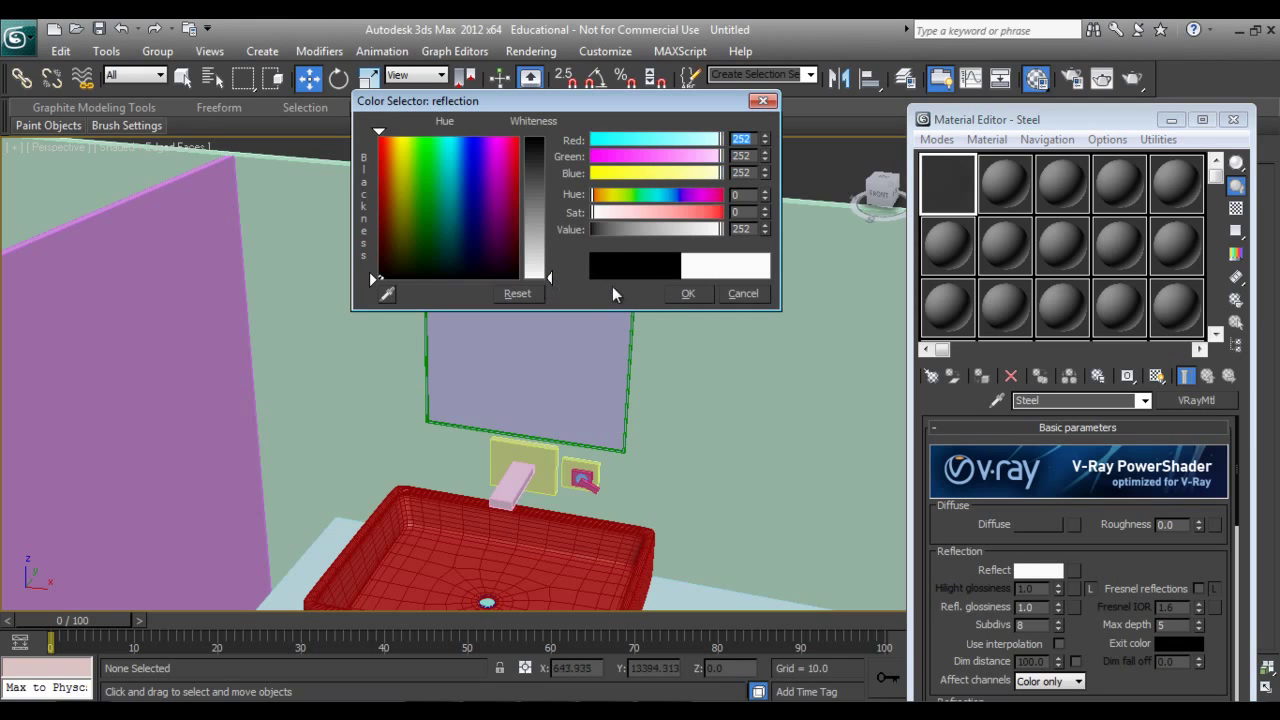
click(686, 293)
Show a checker background behind the Steel sample sphere.
scroll(1112, 594, down, 2)
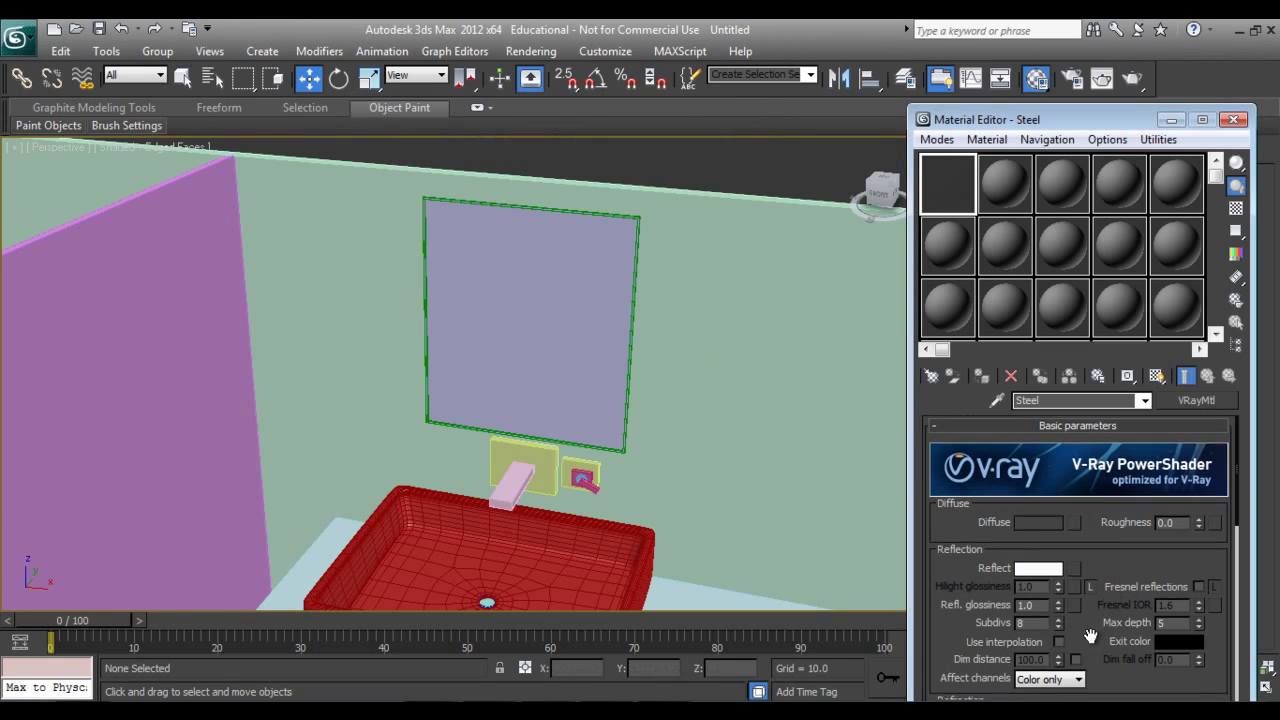
scroll(1112, 594, down, 2)
scroll(1116, 608, up, 2)
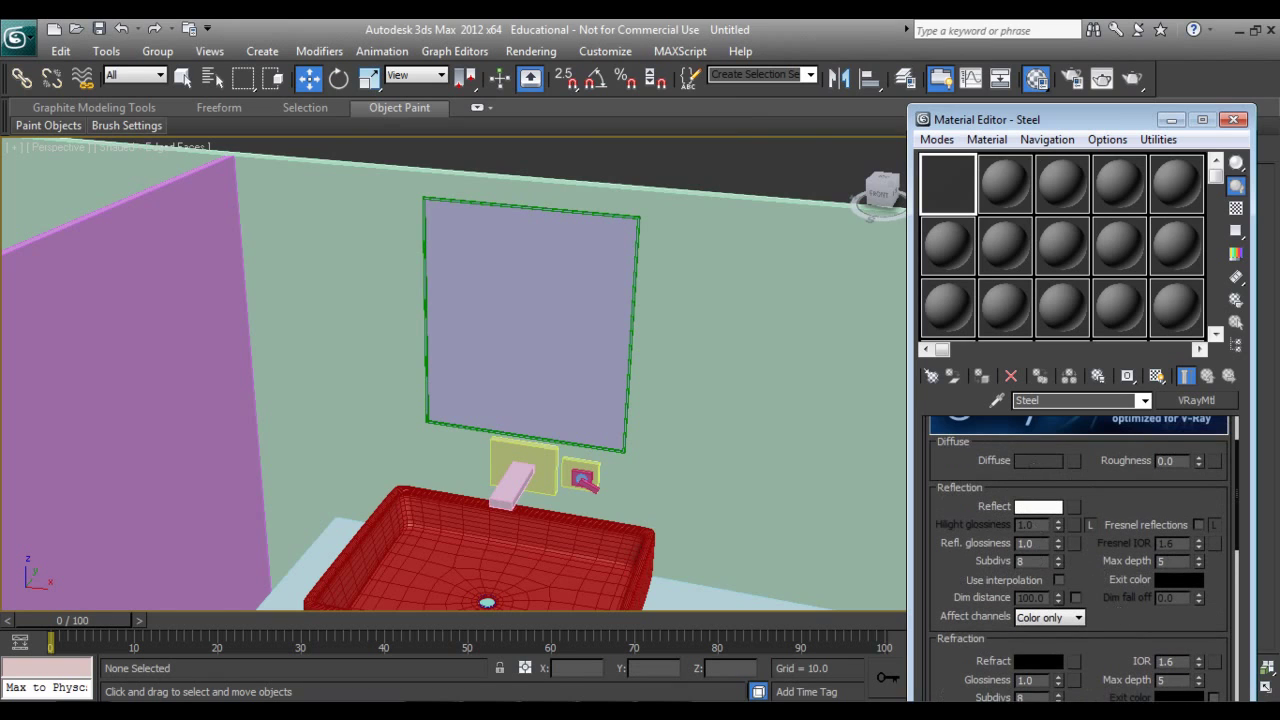
click(1236, 208)
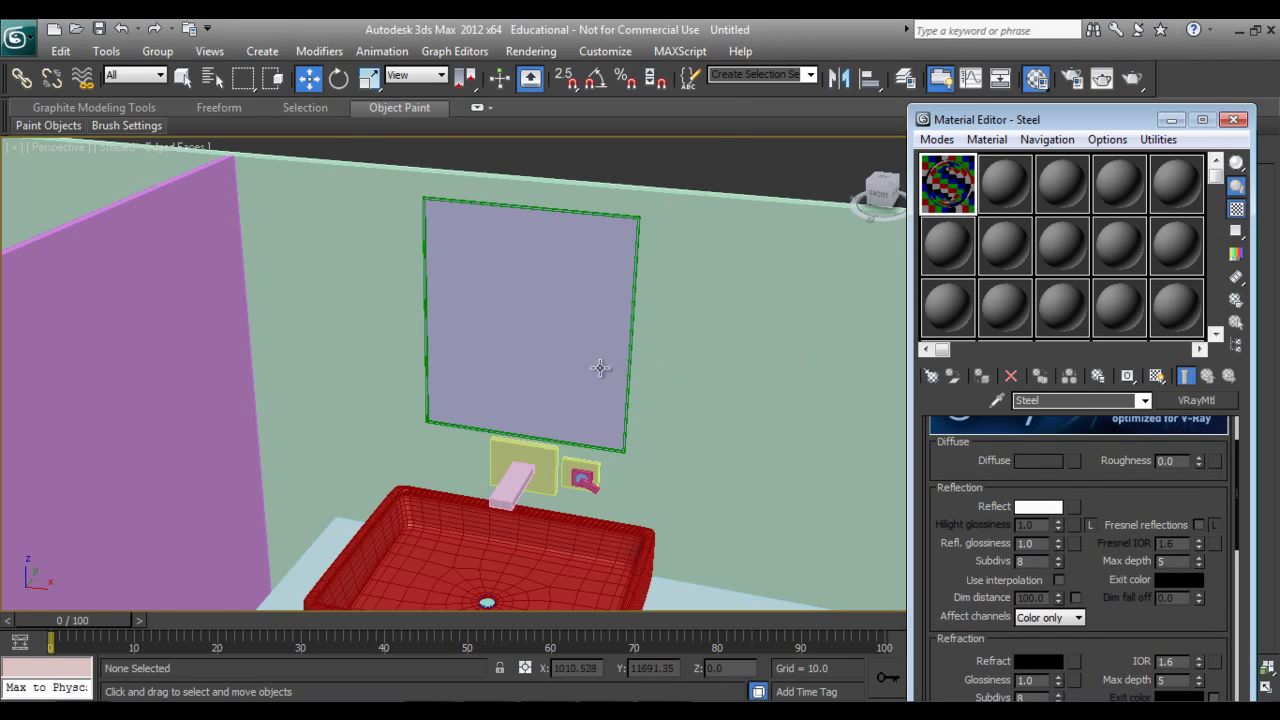
Open the sink group and assign Steel to the faucet back plate.
click(514, 491)
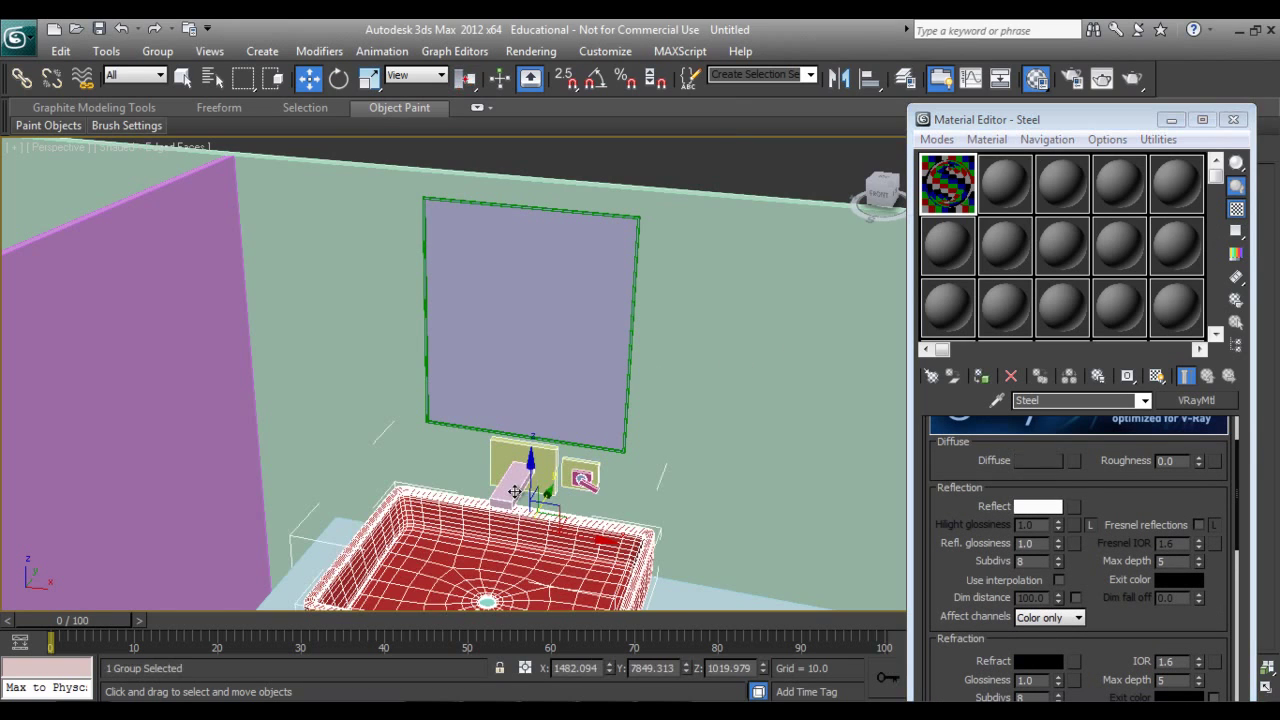
click(157, 51)
click(177, 123)
click(545, 465)
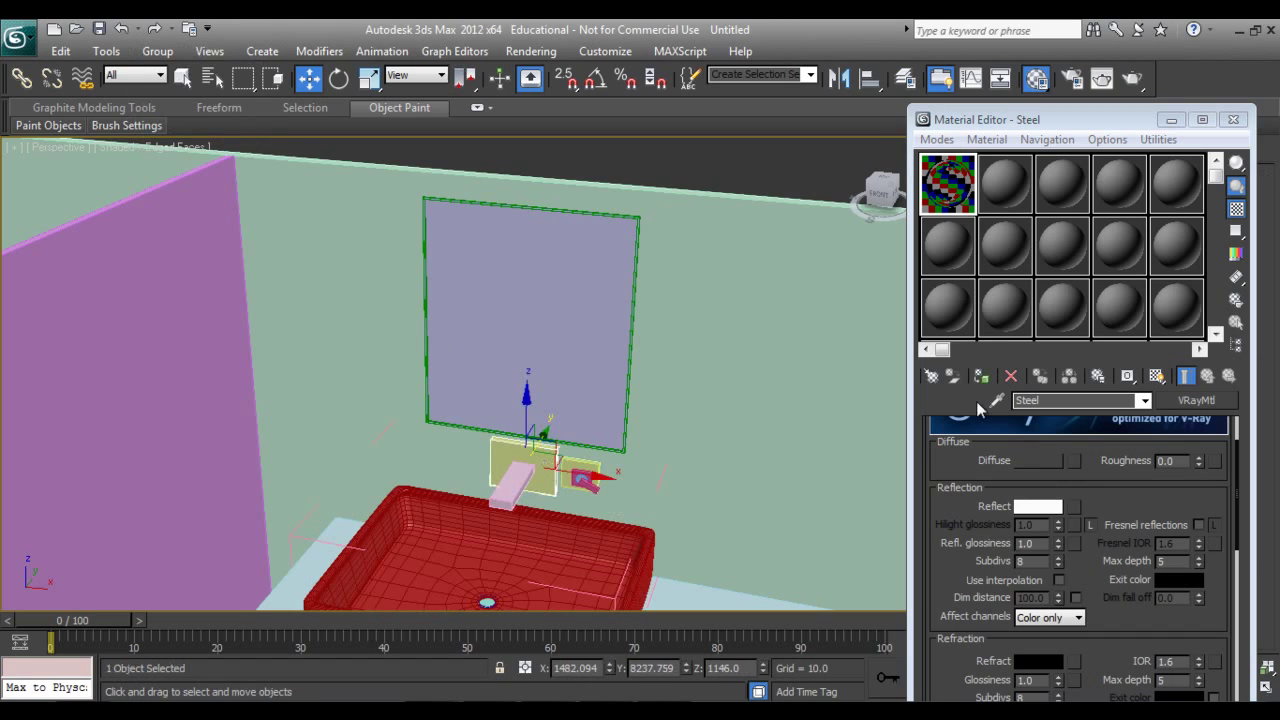
click(982, 376)
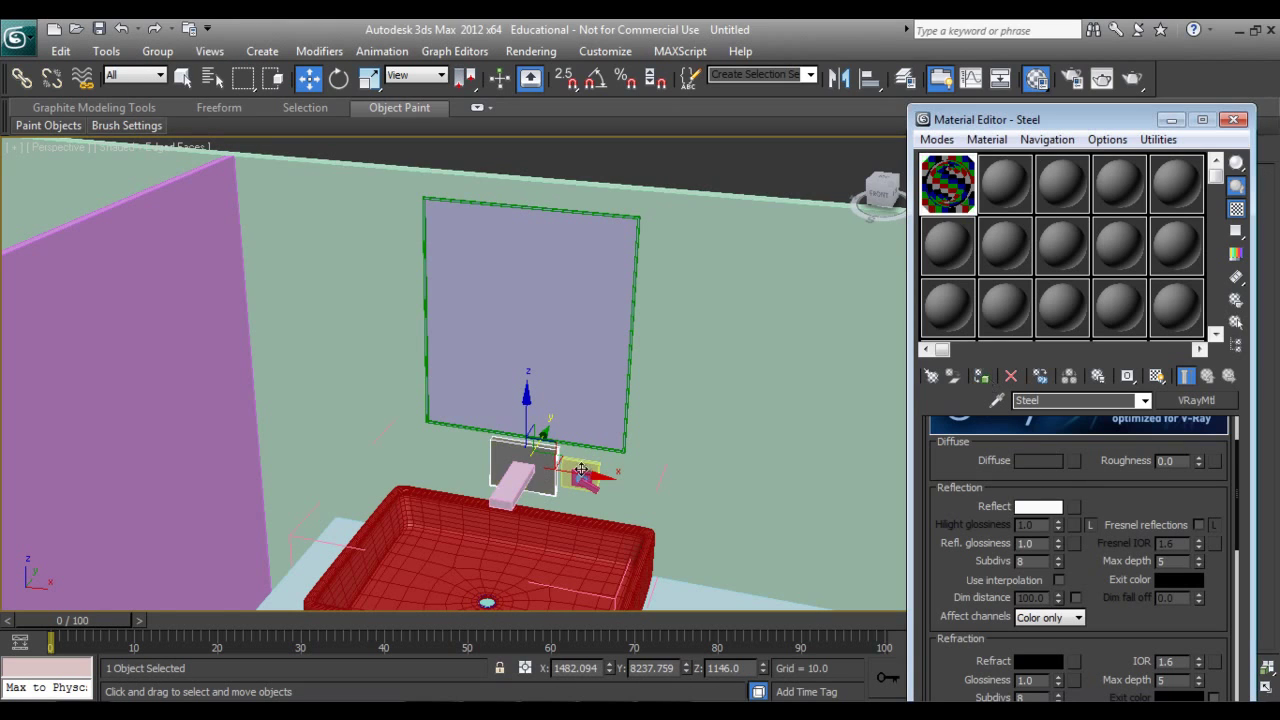
Assign Steel to the faucet spout and the small knob piece.
click(516, 498)
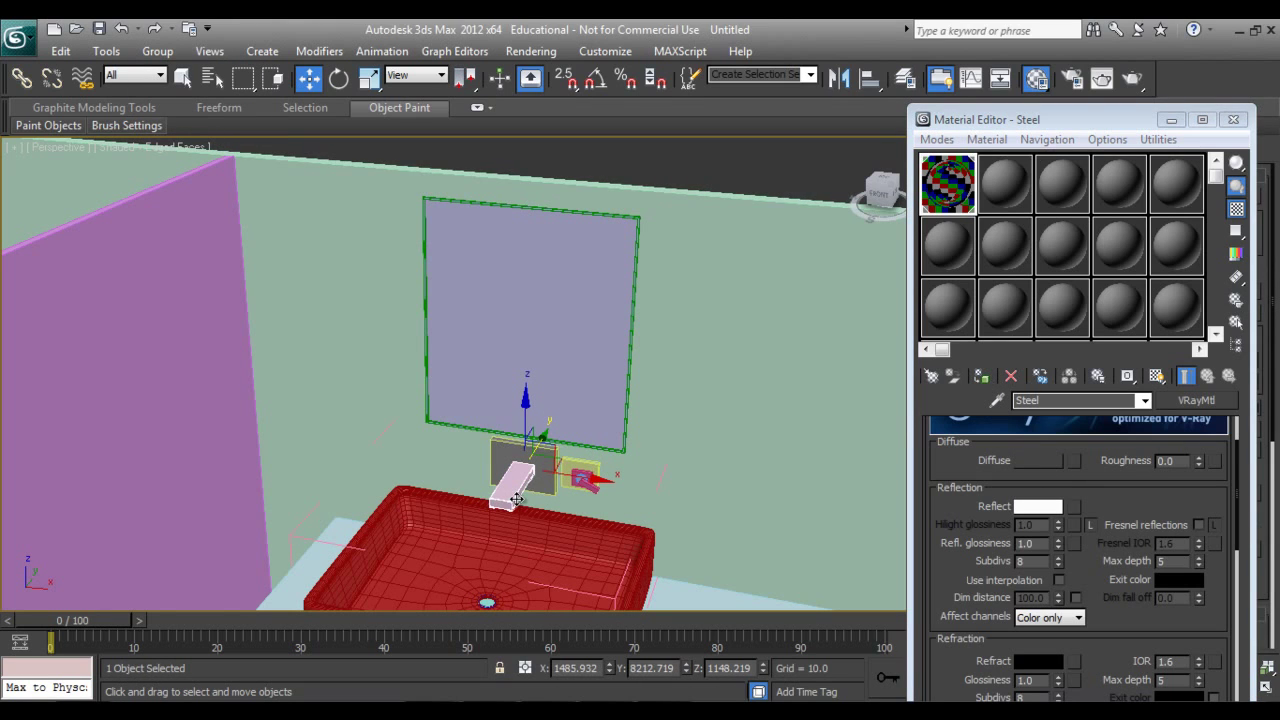
click(981, 378)
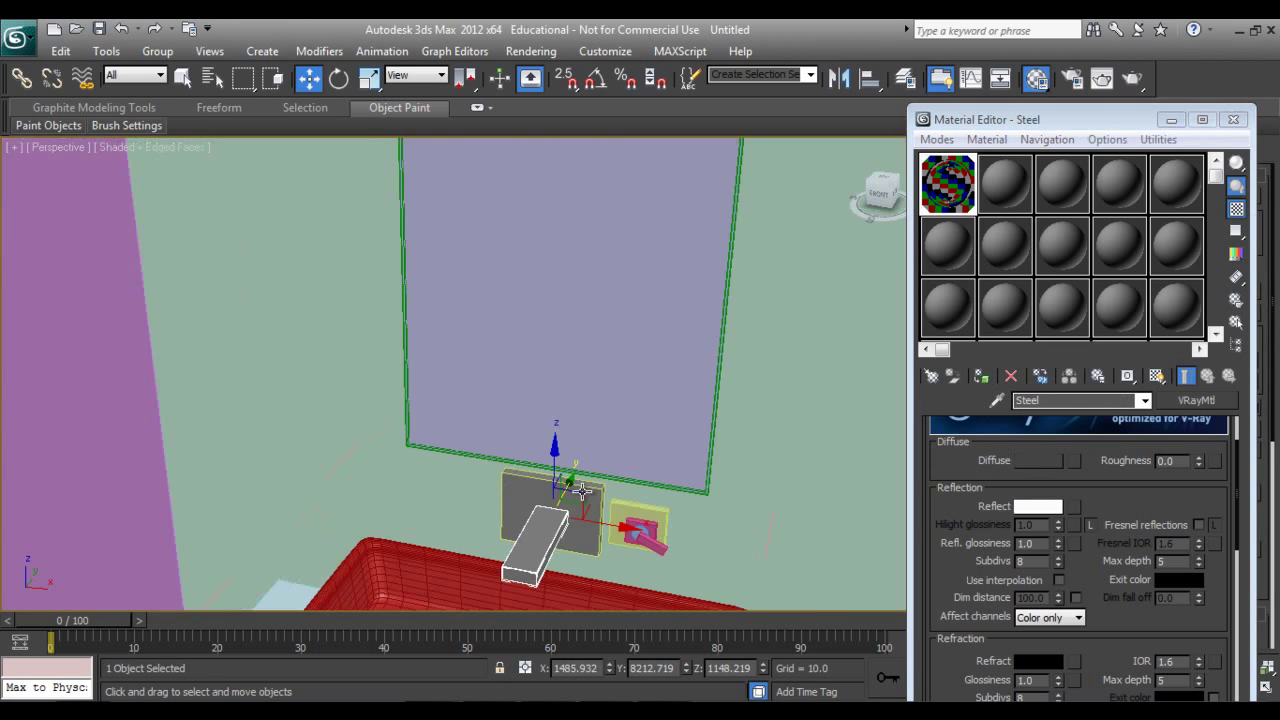
scroll(600, 480, up, 3)
scroll(610, 450, down, 2)
key(F3)
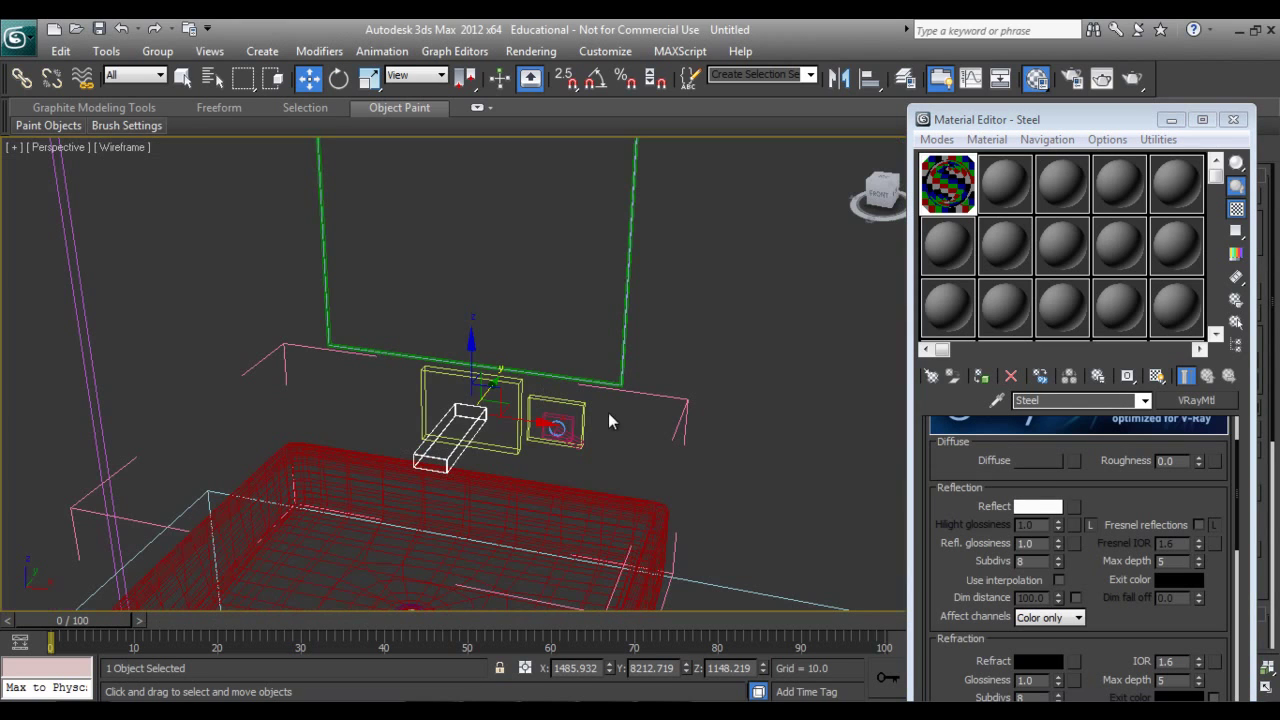
click(553, 444)
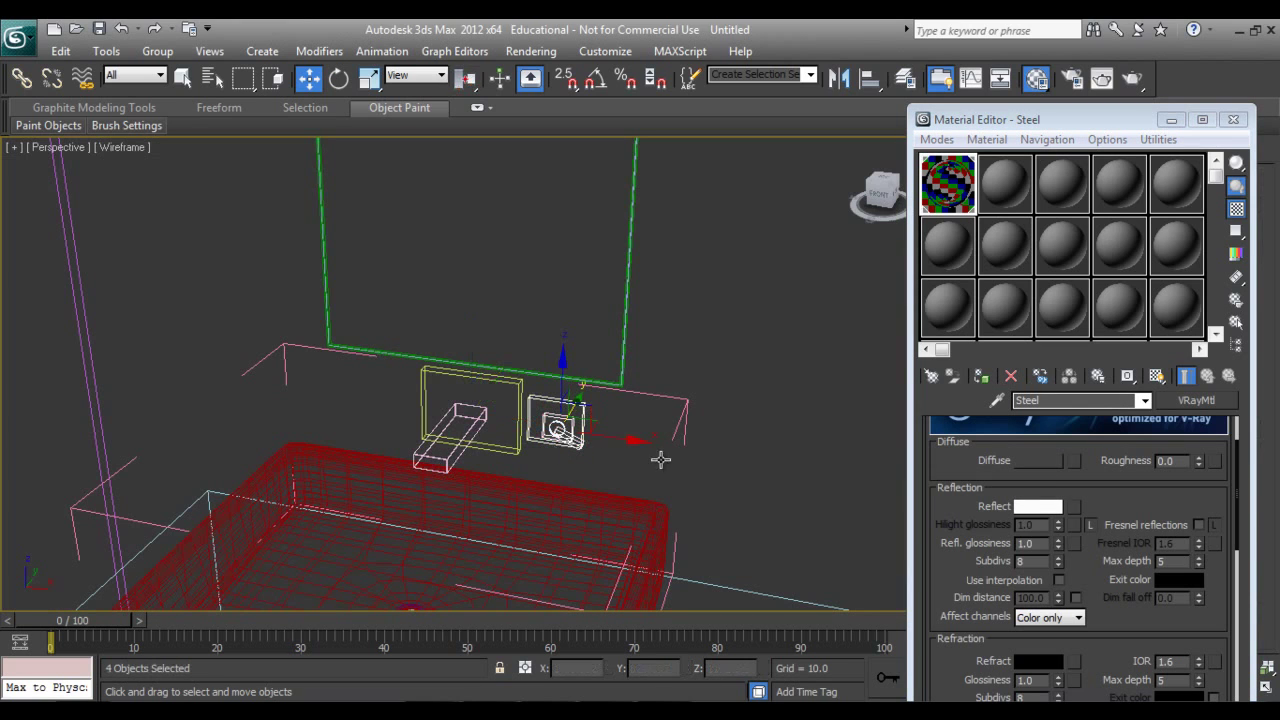
click(979, 379)
key(F3)
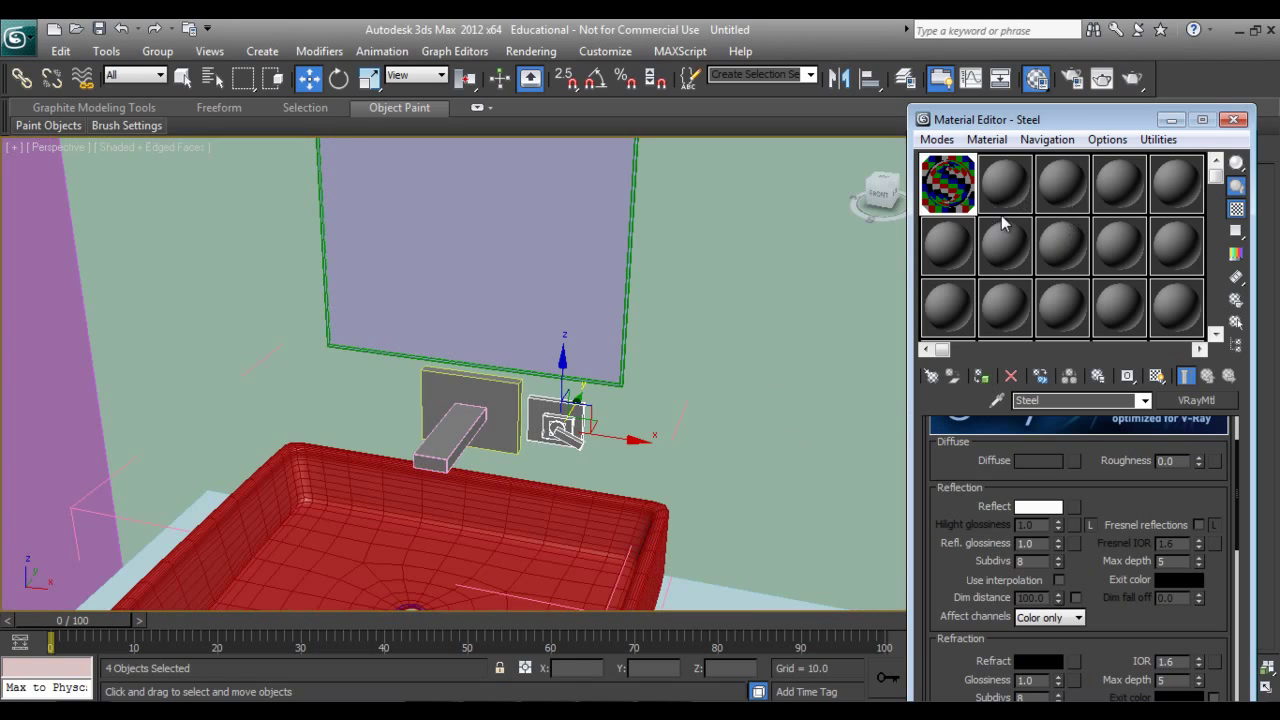
Name the next material slot White and make it a VRayMtl.
click(1012, 195)
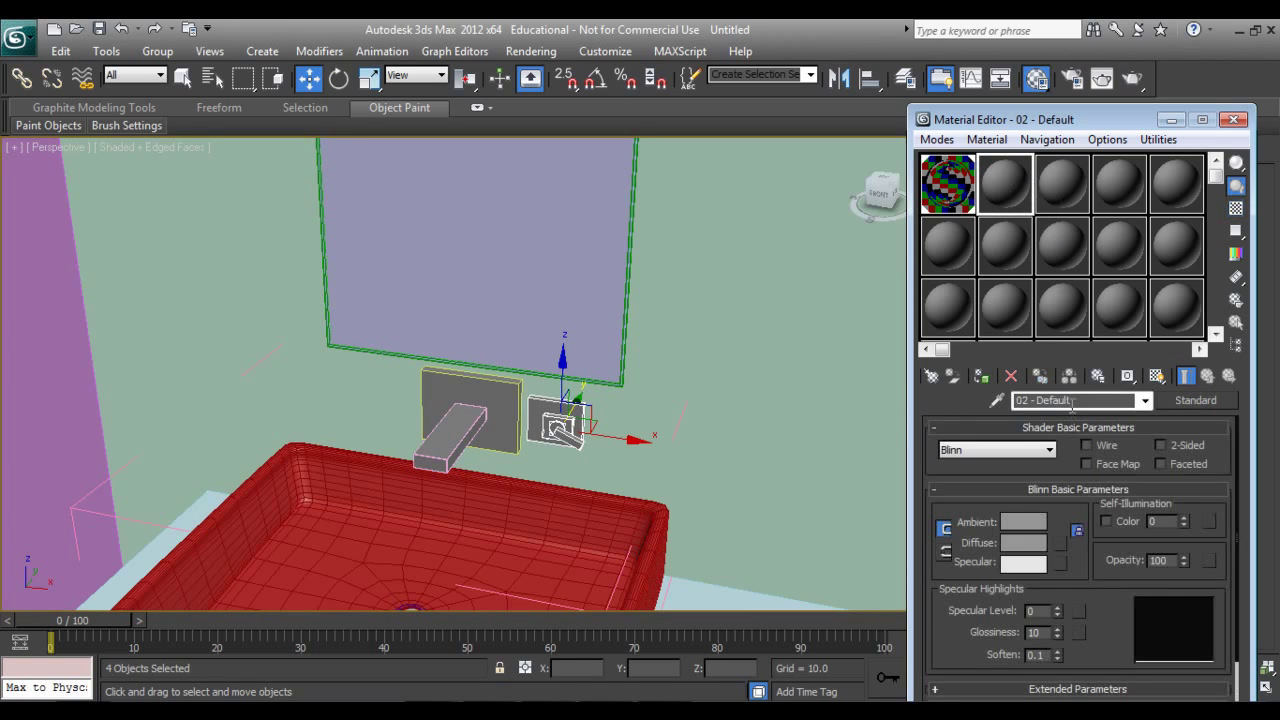
text(White)
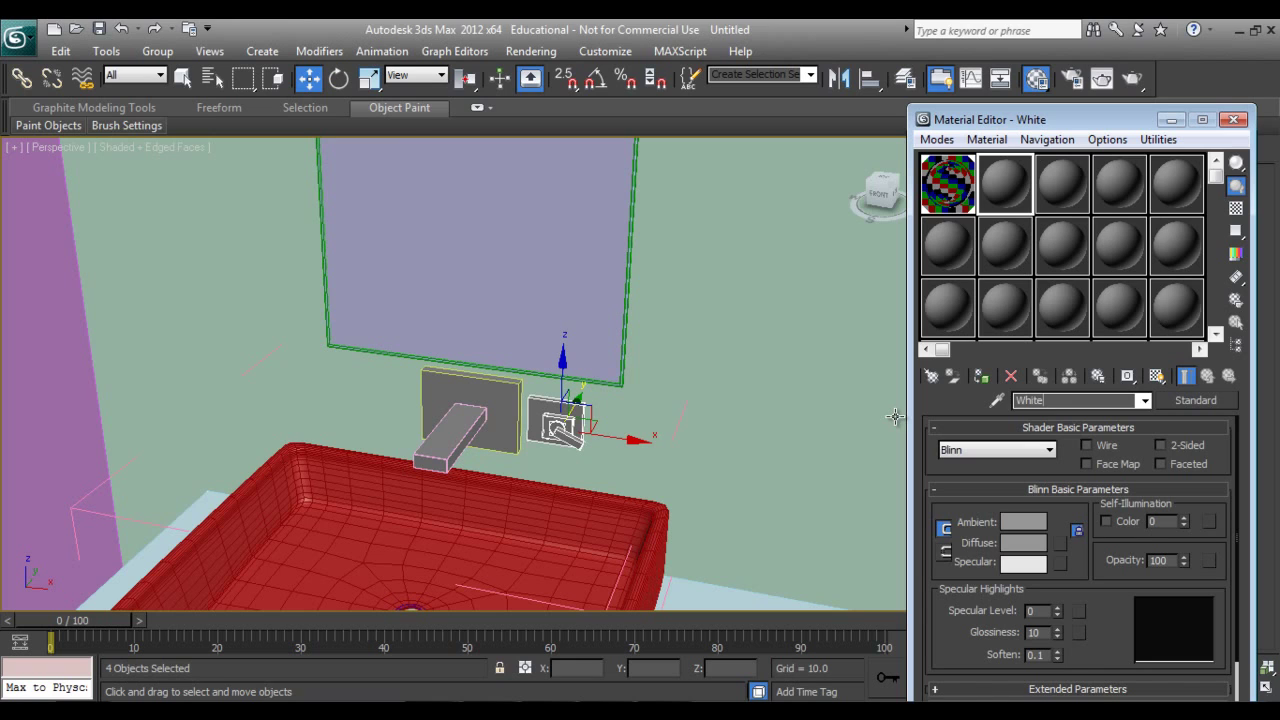
key(Return)
click(1196, 400)
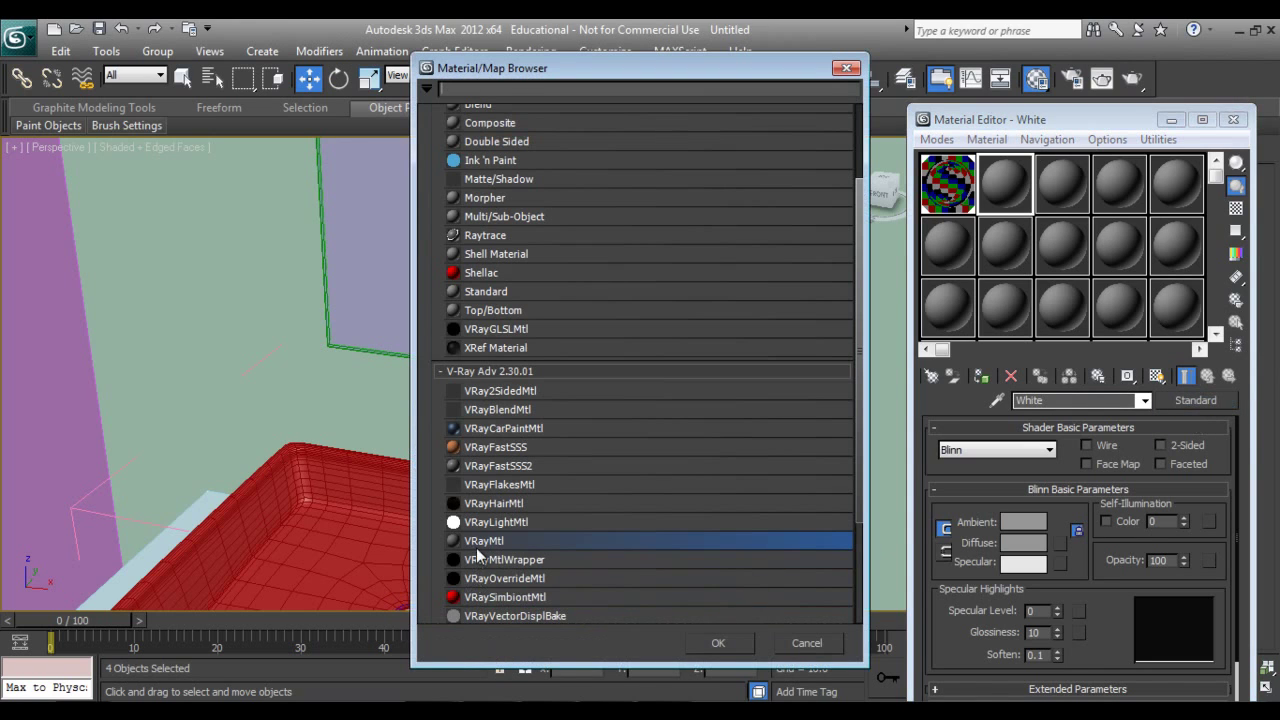
click(713, 644)
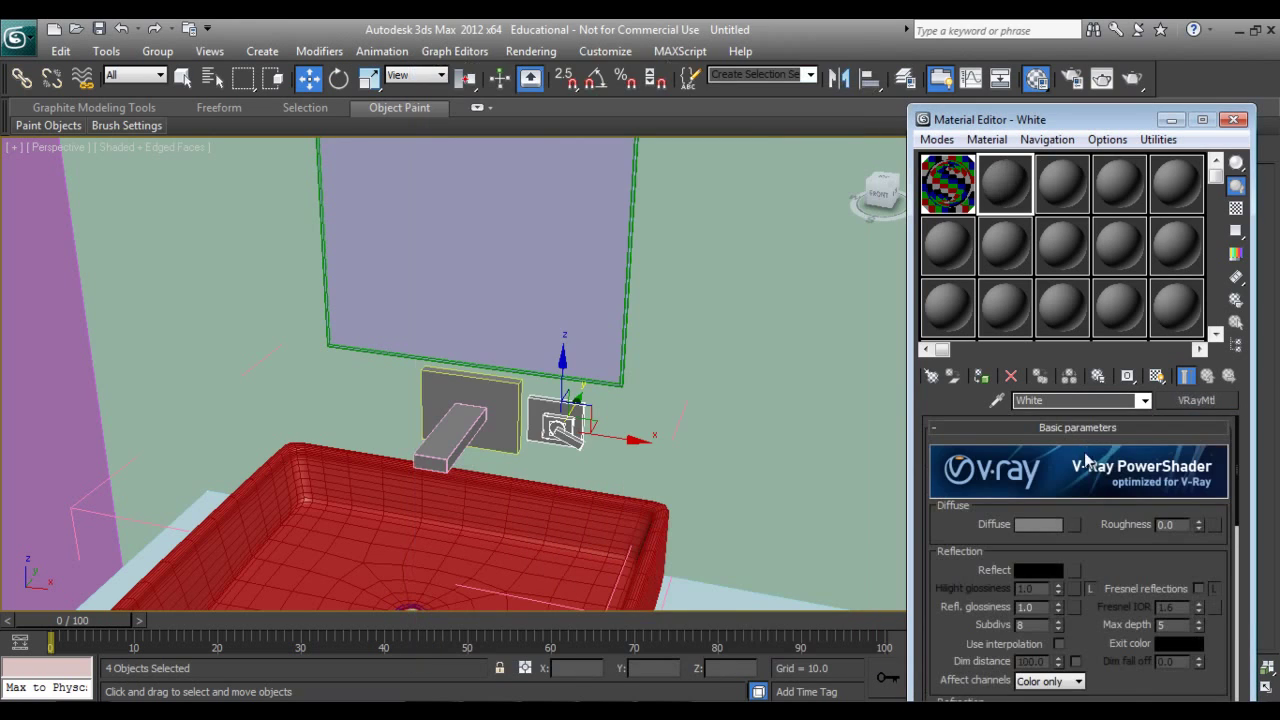
Set White's diffuse to near-white 243 and its reflection to dark grey 23.
click(1034, 528)
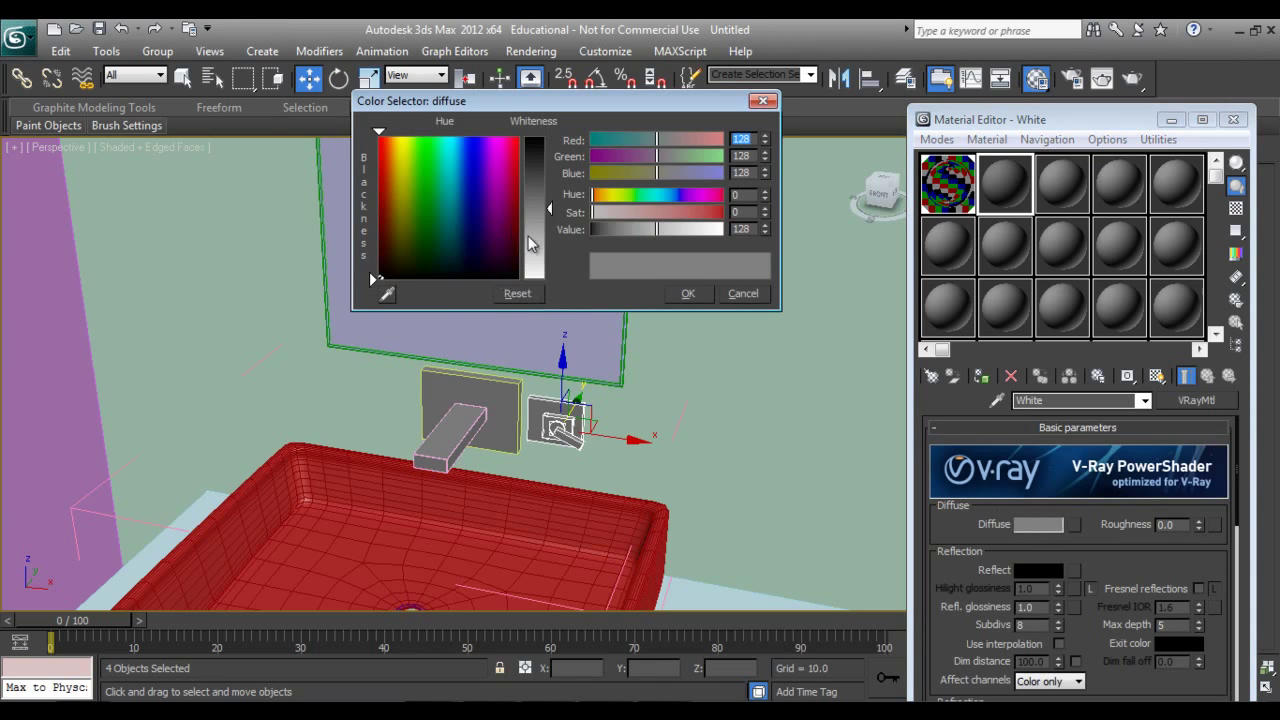
drag(530, 244, 533, 276)
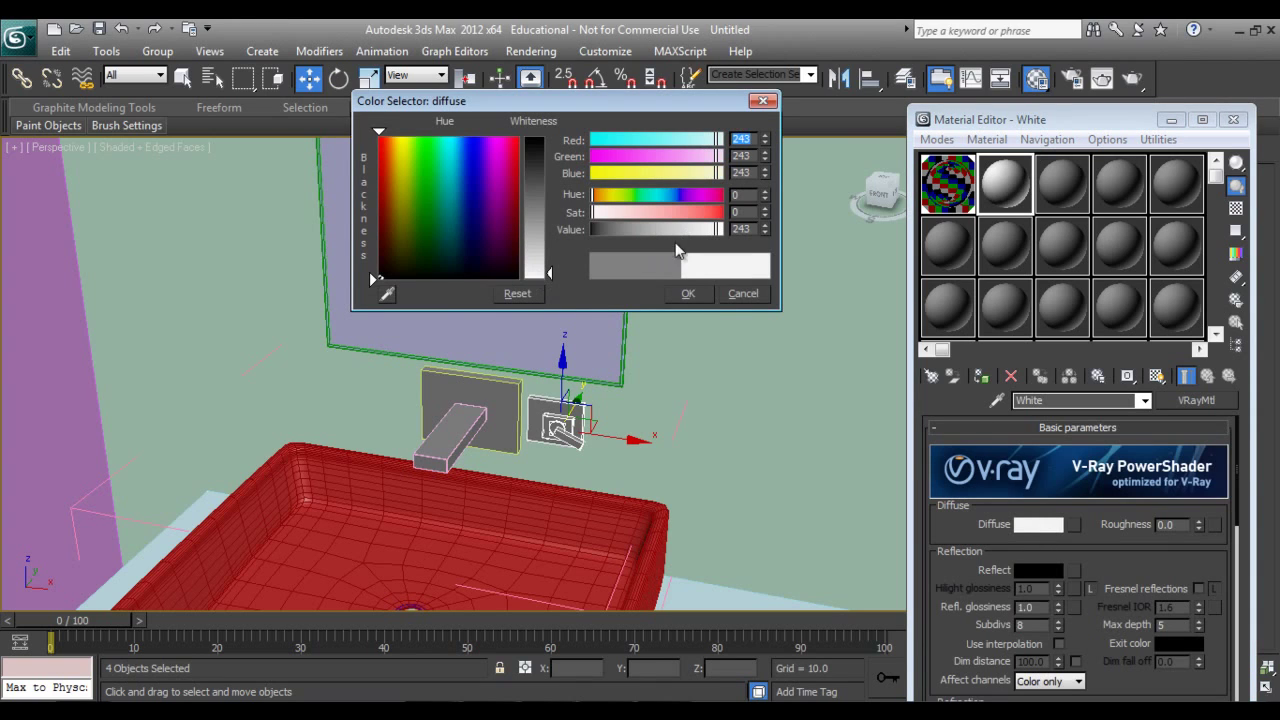
click(686, 292)
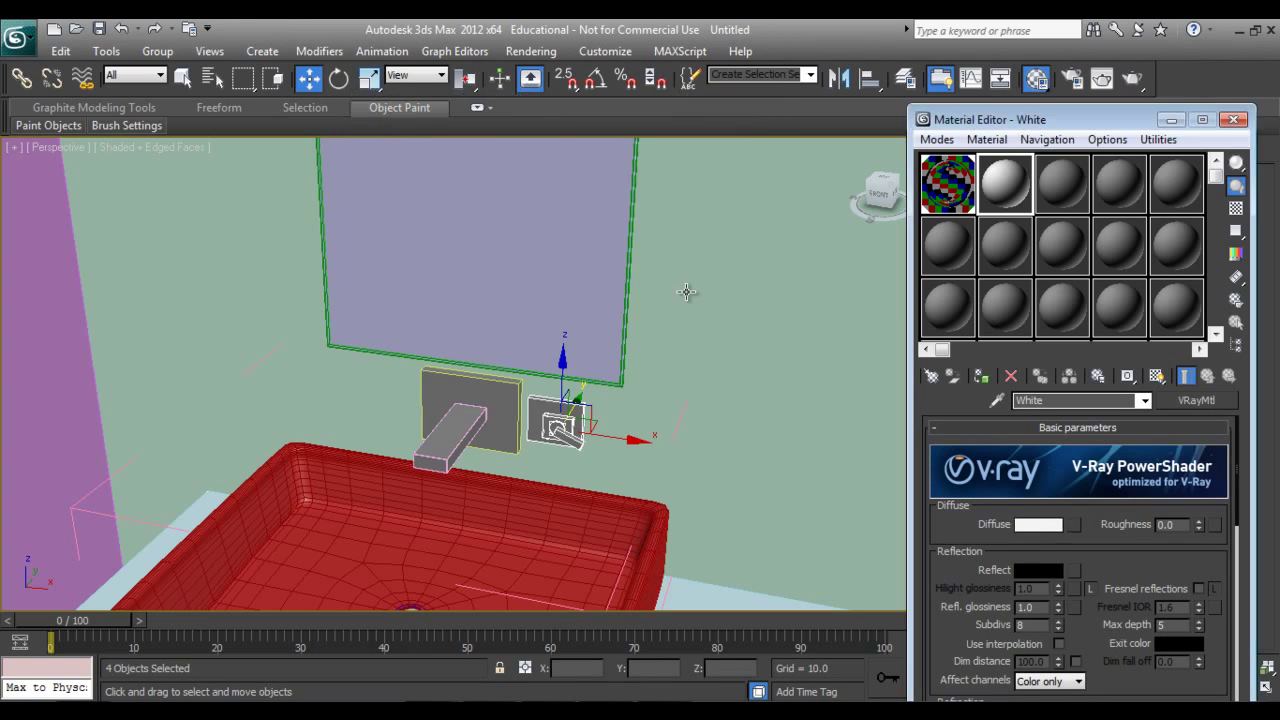
click(1033, 572)
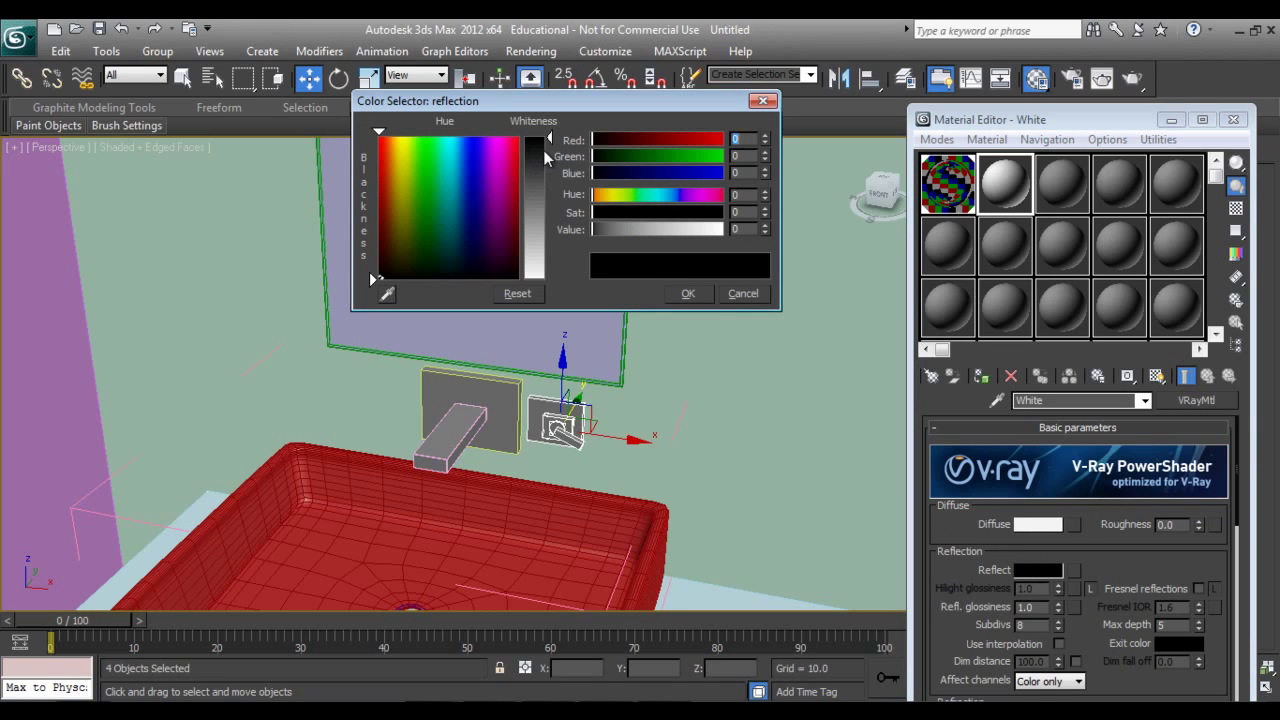
drag(546, 158, 548, 152)
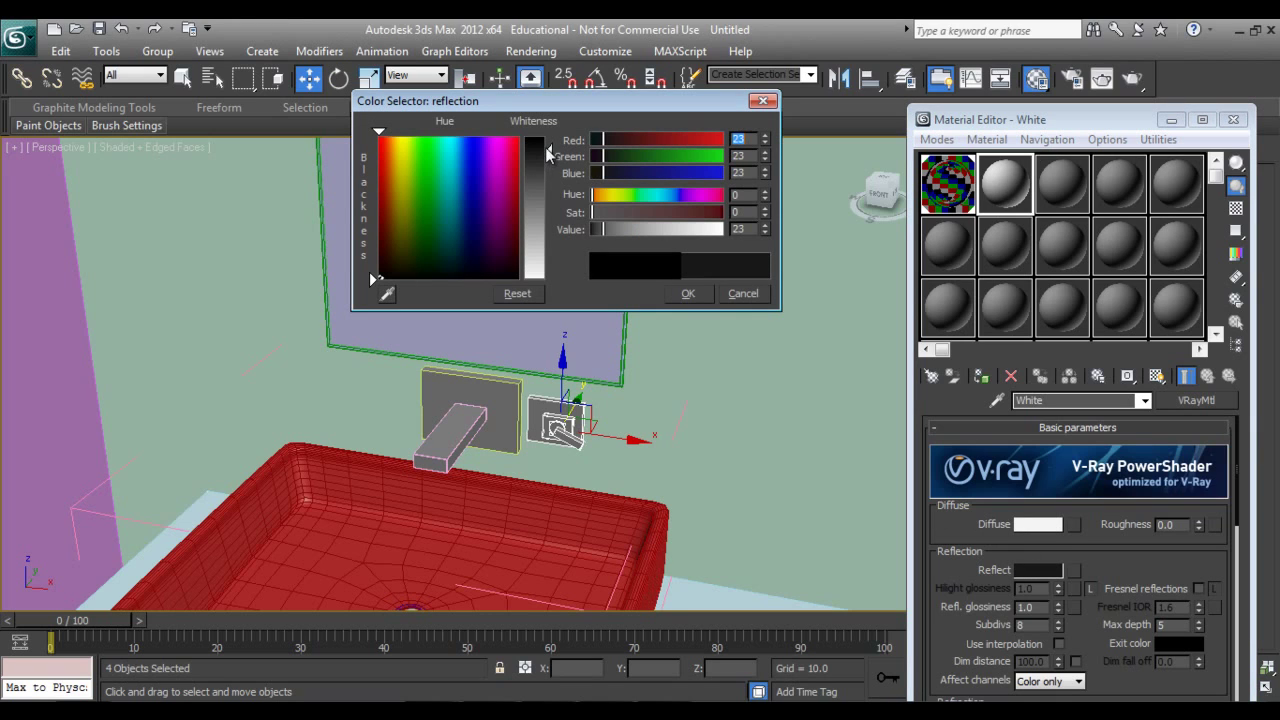
click(686, 293)
Try White on the whole sink group, then undo the assignment.
click(568, 607)
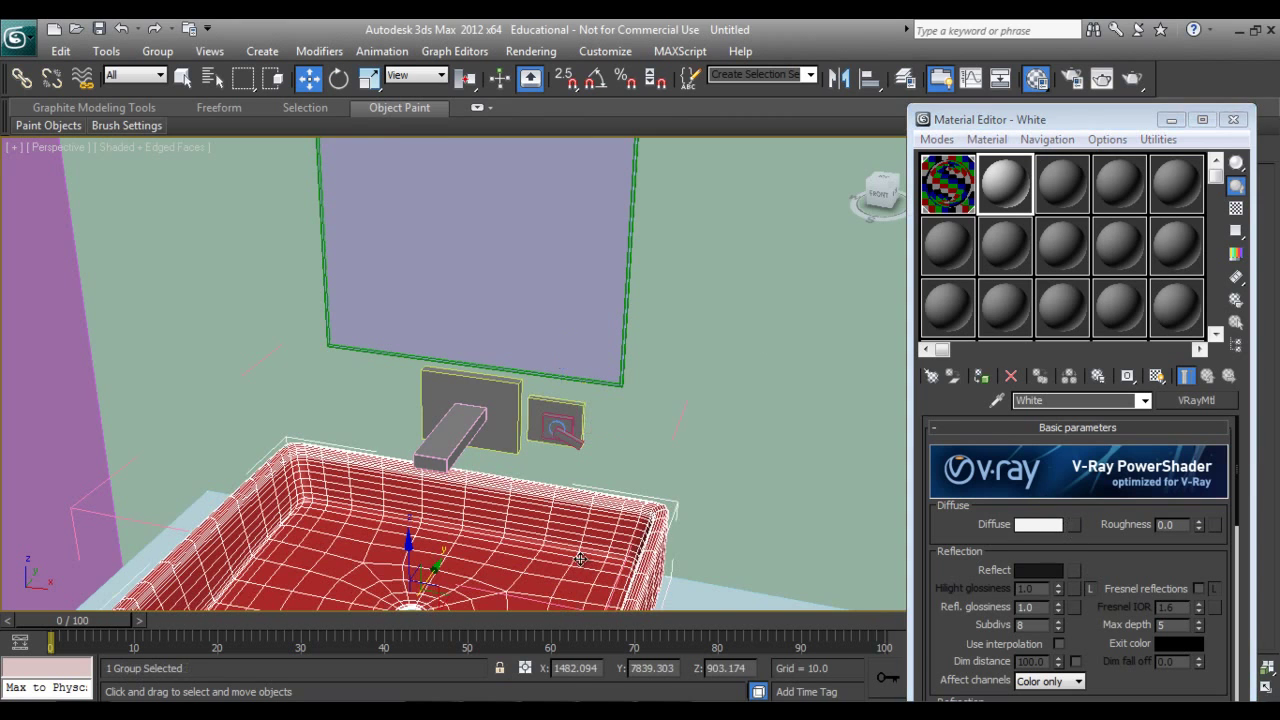
click(983, 377)
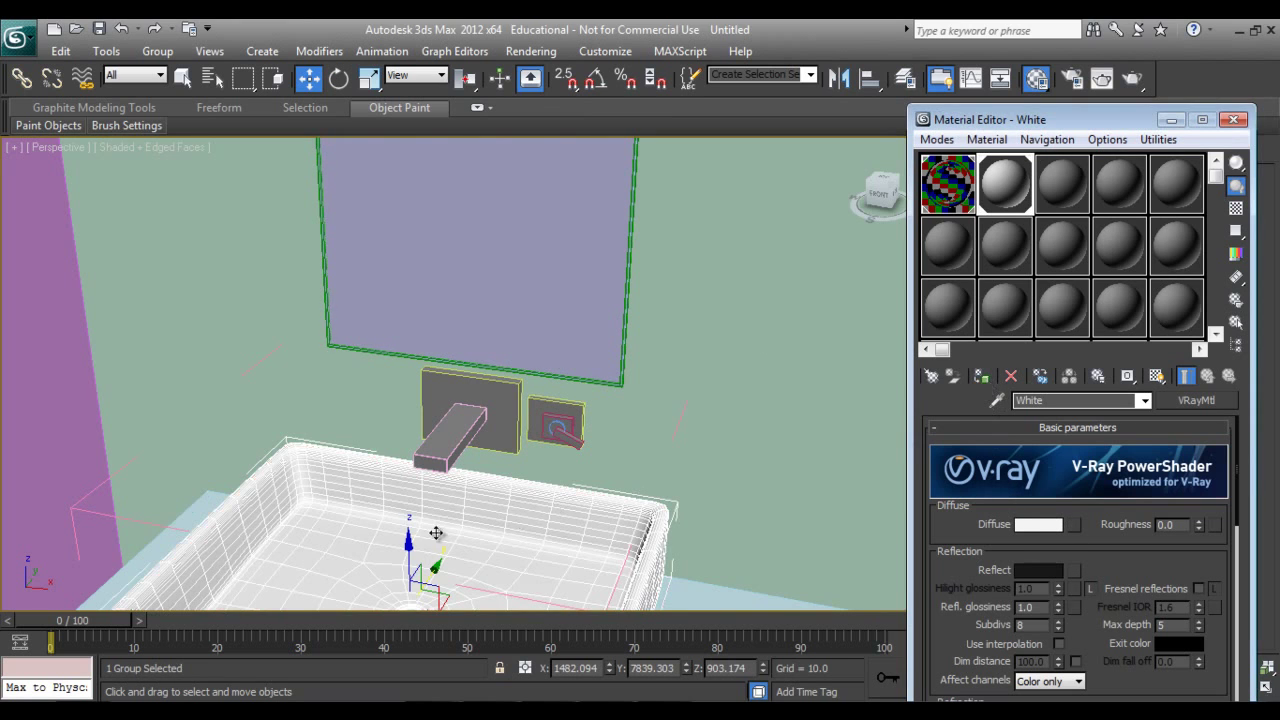
scroll(436, 533, down, 4)
middle_drag(560, 428, 564, 388)
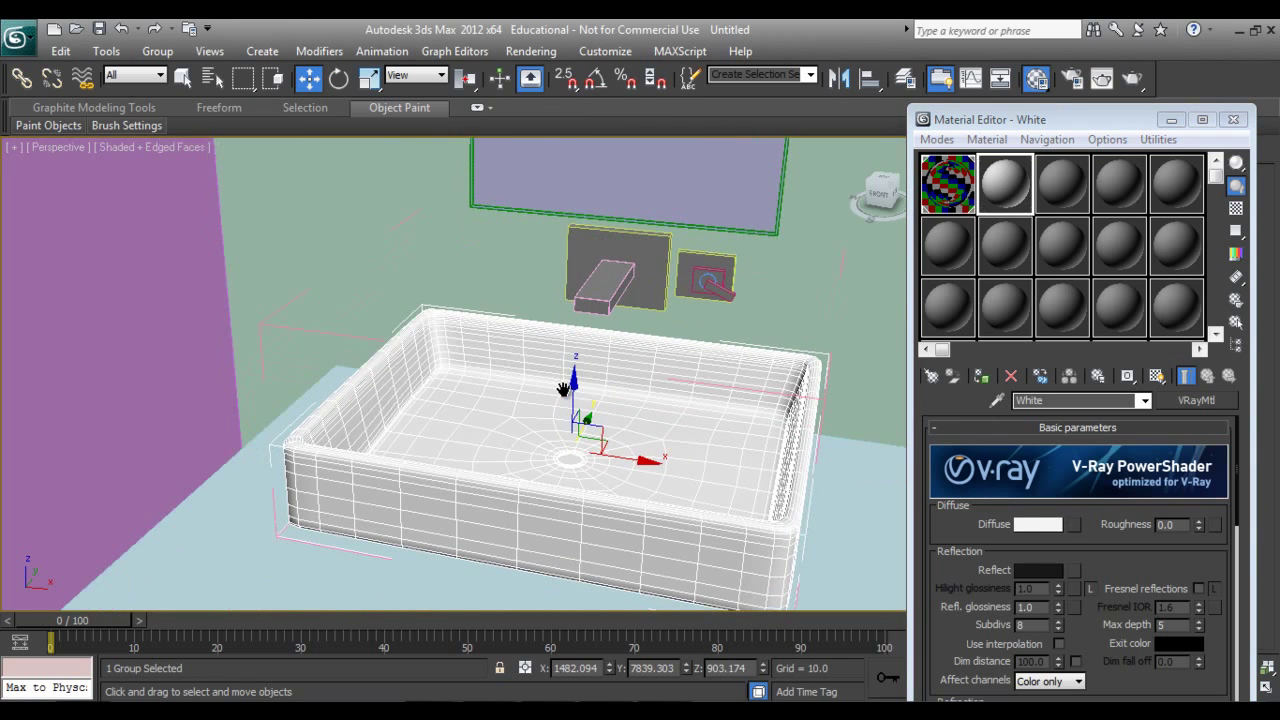
key(ctrl+z)
Open the sink group and assign White to the basin only.
scroll(622, 434, up, 2)
key(F3)
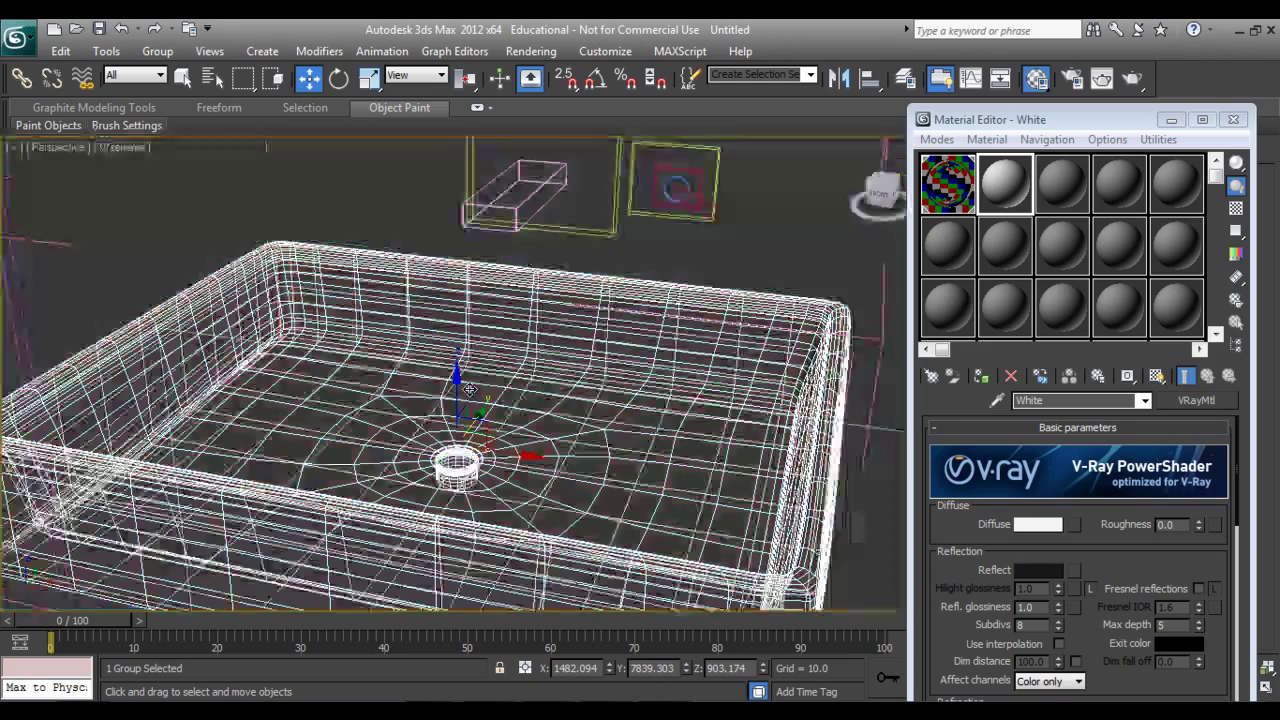
click(157, 51)
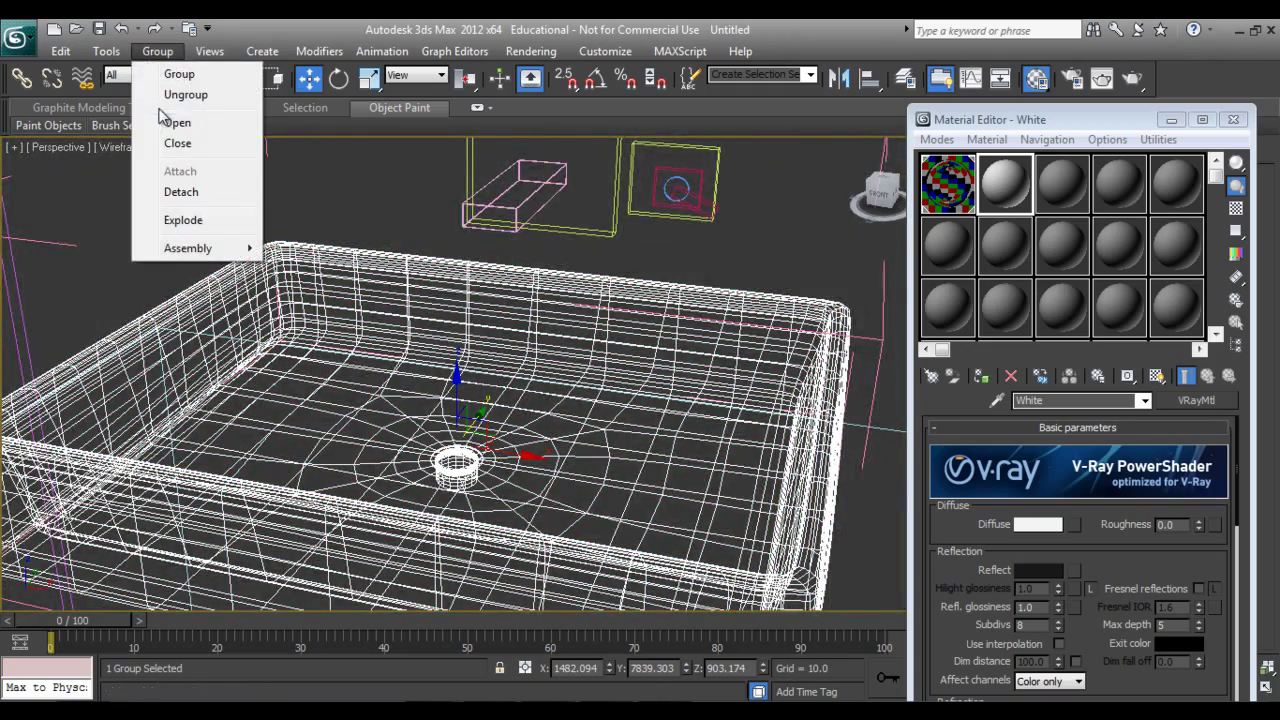
click(177, 120)
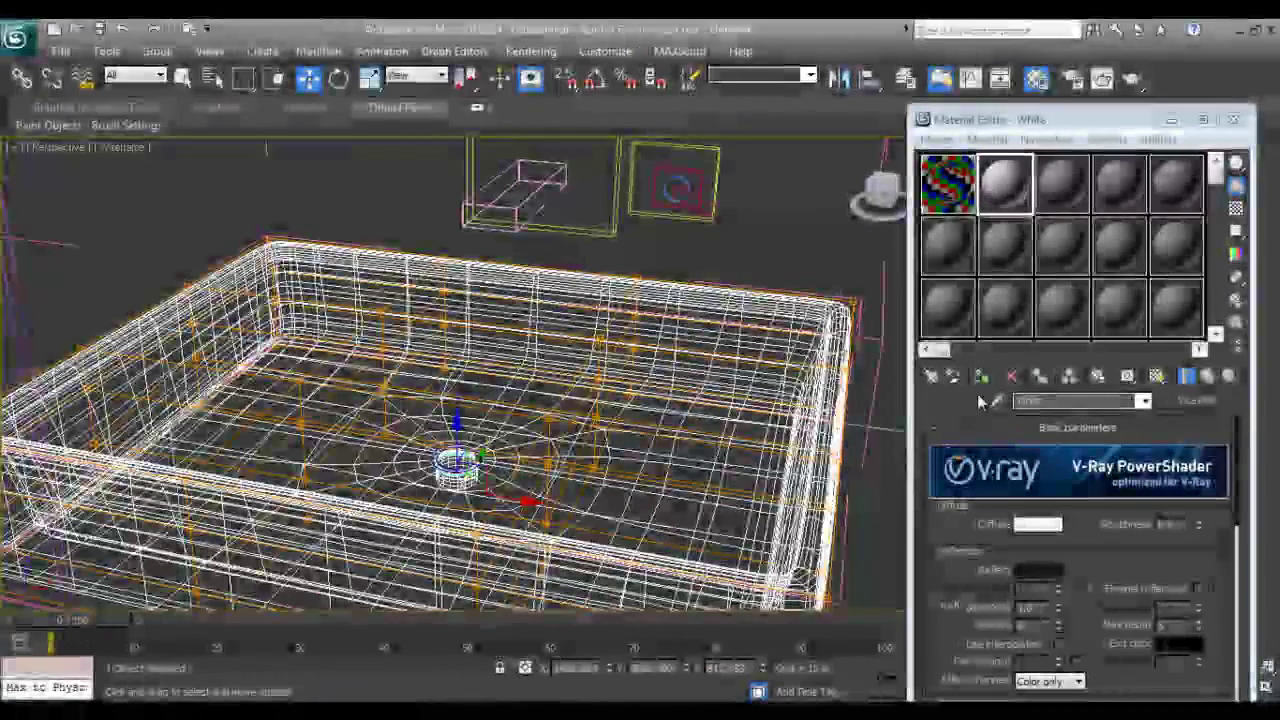
click(981, 377)
scroll(394, 509, up, 4)
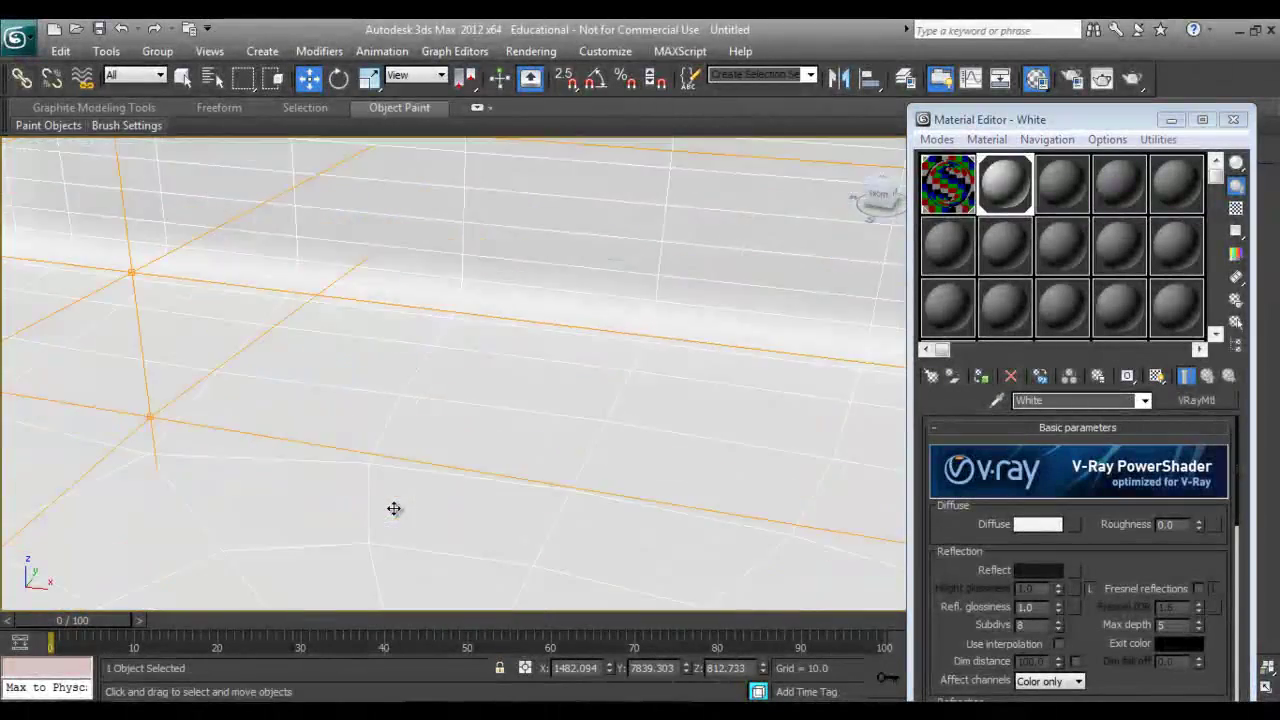
mouse_move(394, 509)
middle_down()
mouse_move(400, 471)
mouse_move(452, 464)
middle_up()
key(F3)
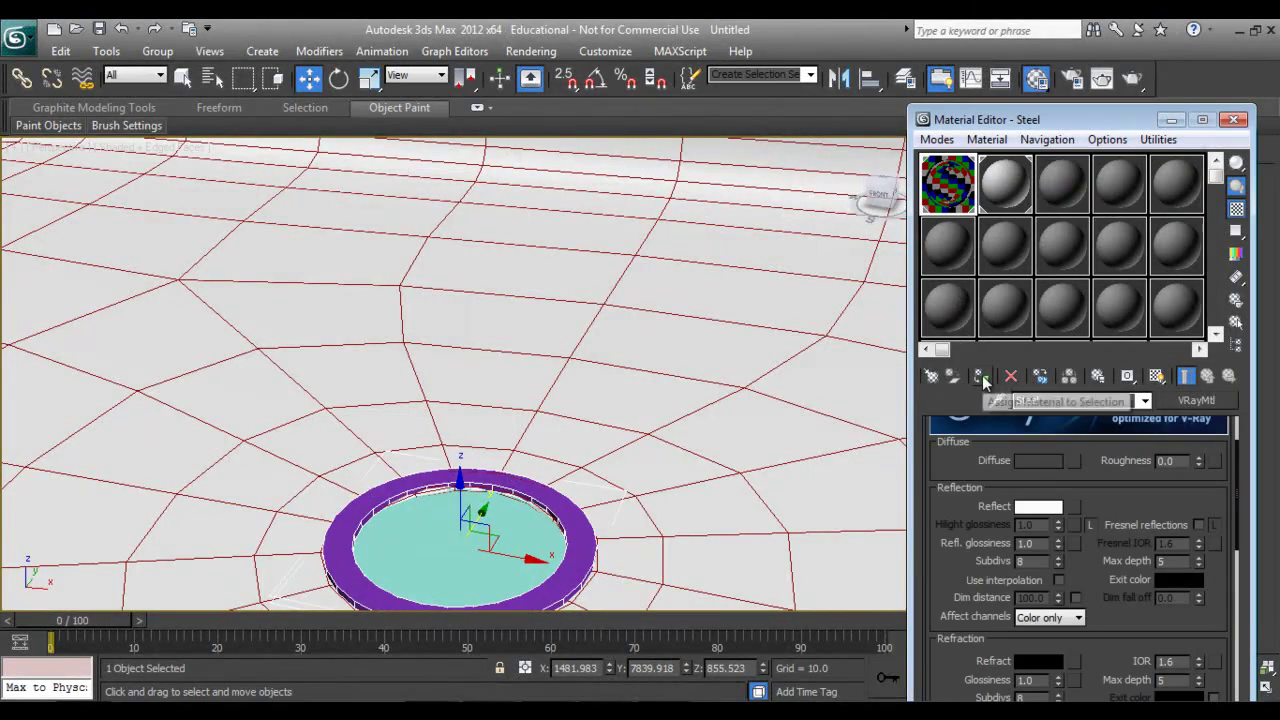
Assign Steel to the drain ring and disc, then close the sink group.
click(983, 377)
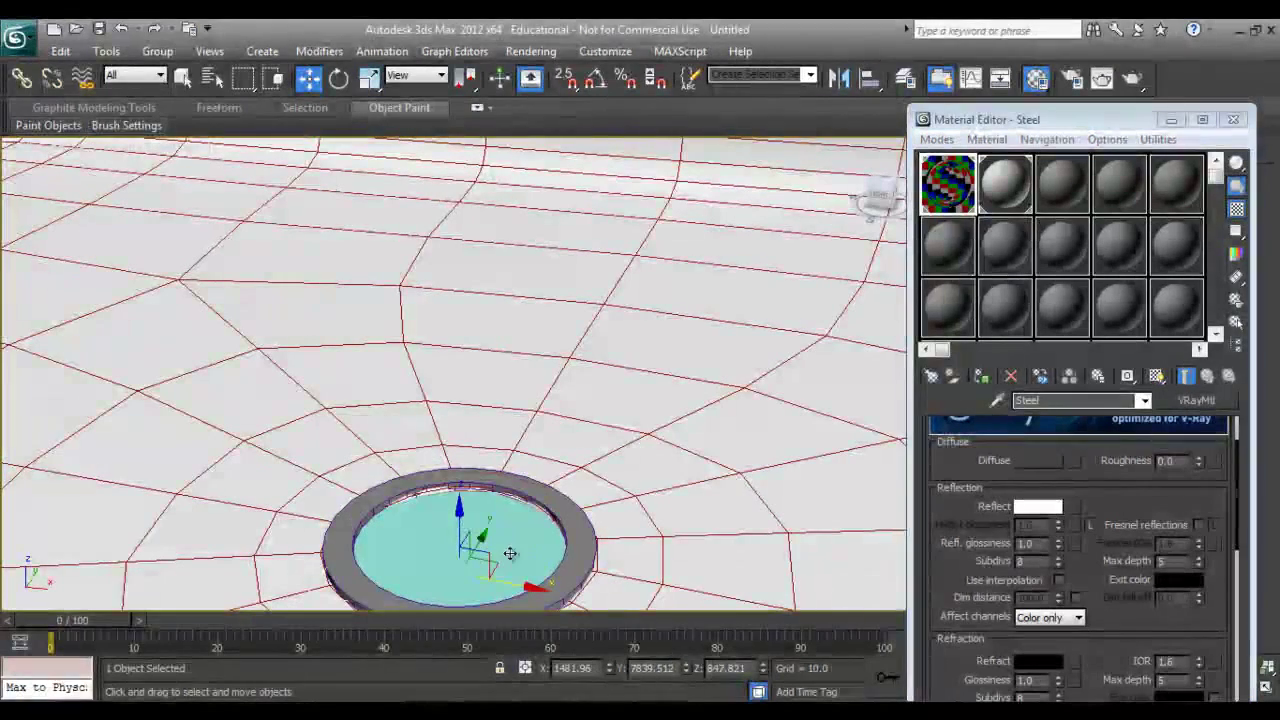
click(982, 377)
key(F3)
scroll(583, 409, down, 5)
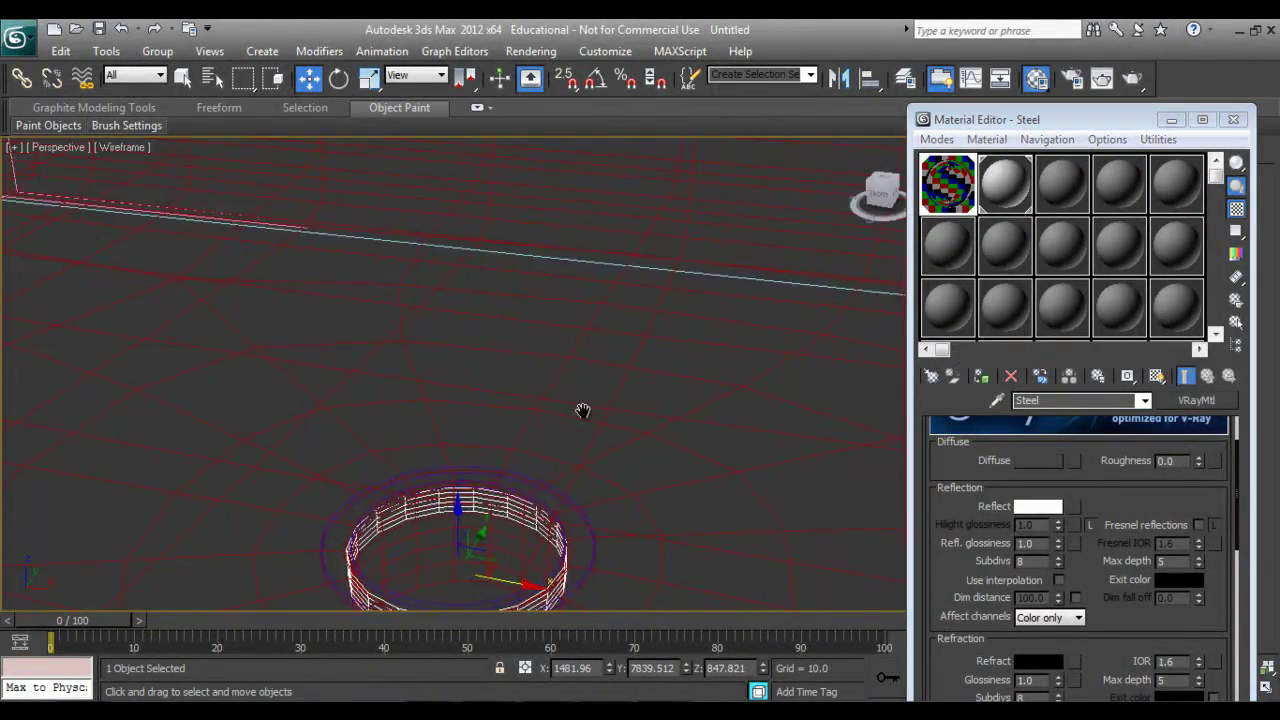
scroll(583, 409, down, 3)
click(157, 51)
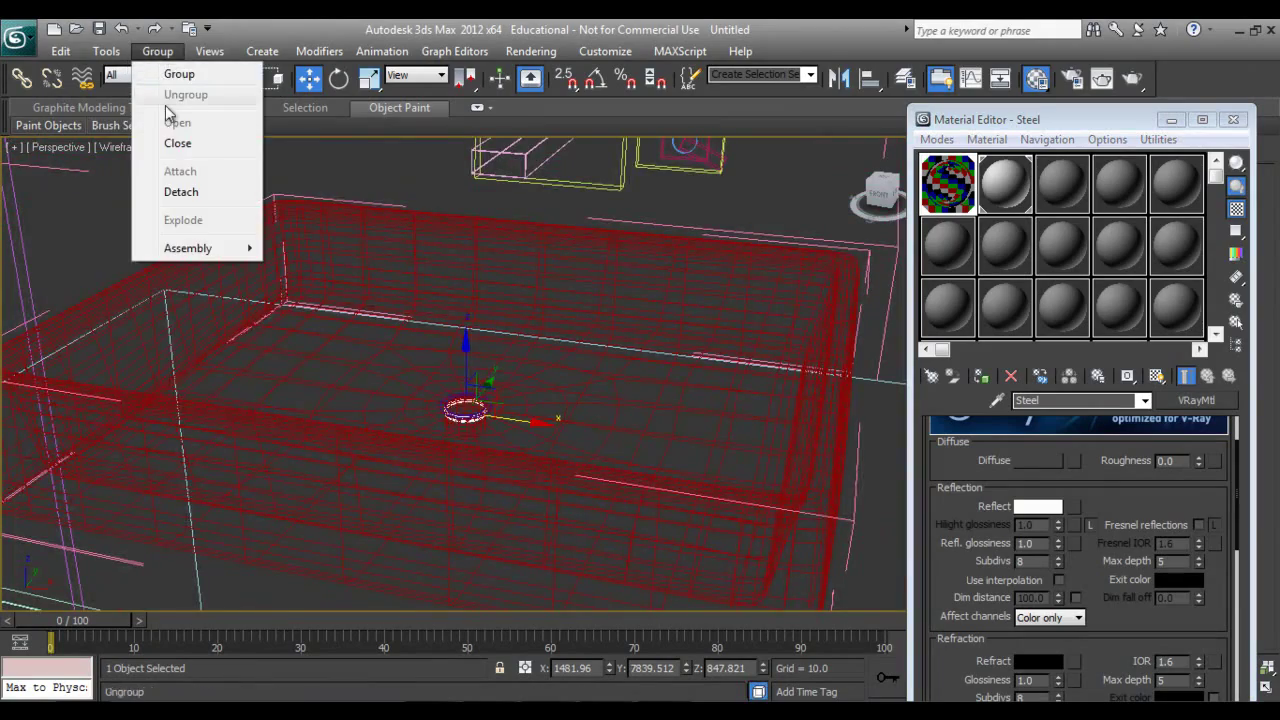
click(175, 71)
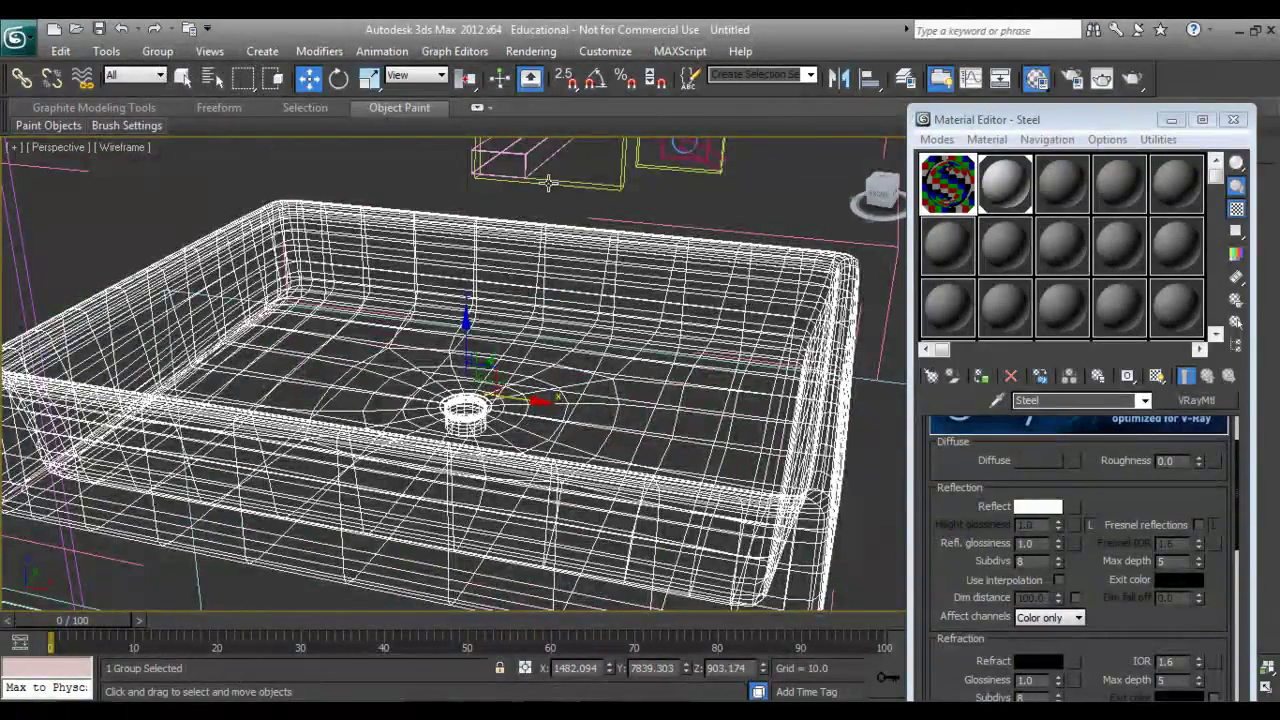
Select the faucet wall box, then the mirror, toggling wireframe display.
click(548, 184)
scroll(400, 255, down, 4)
scroll(480, 275, down, 2)
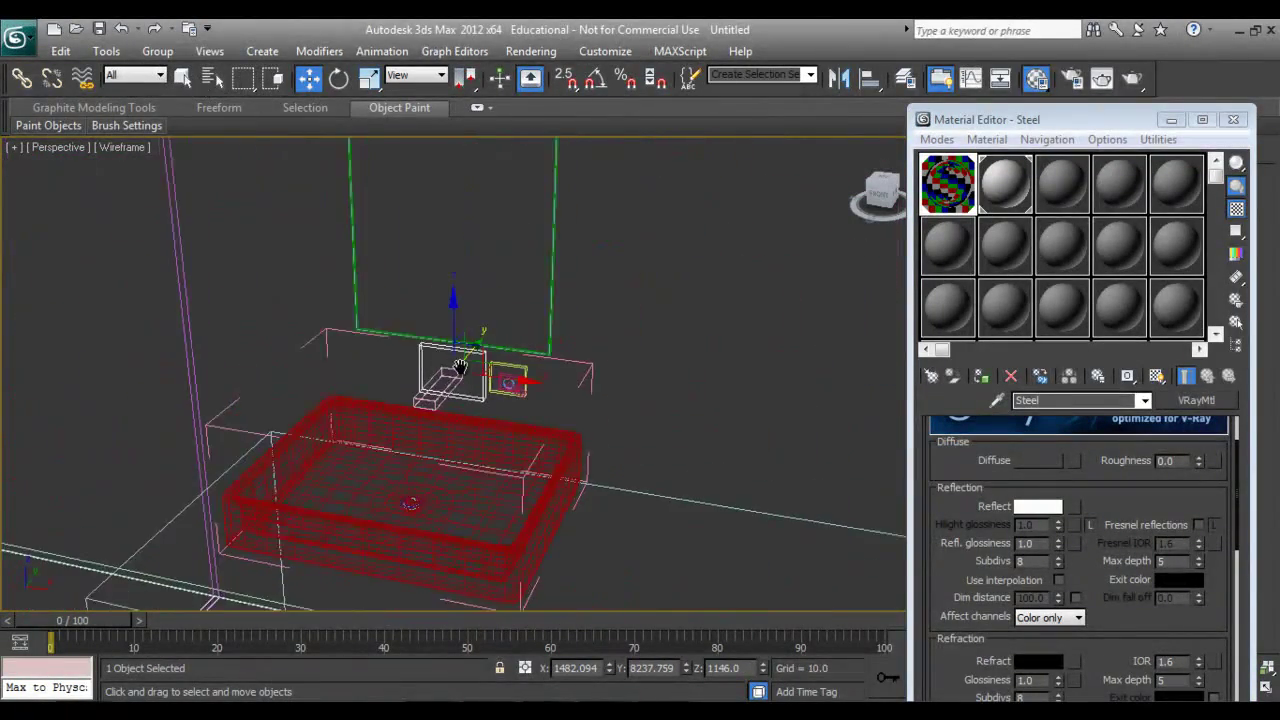
click(545, 264)
key(F3)
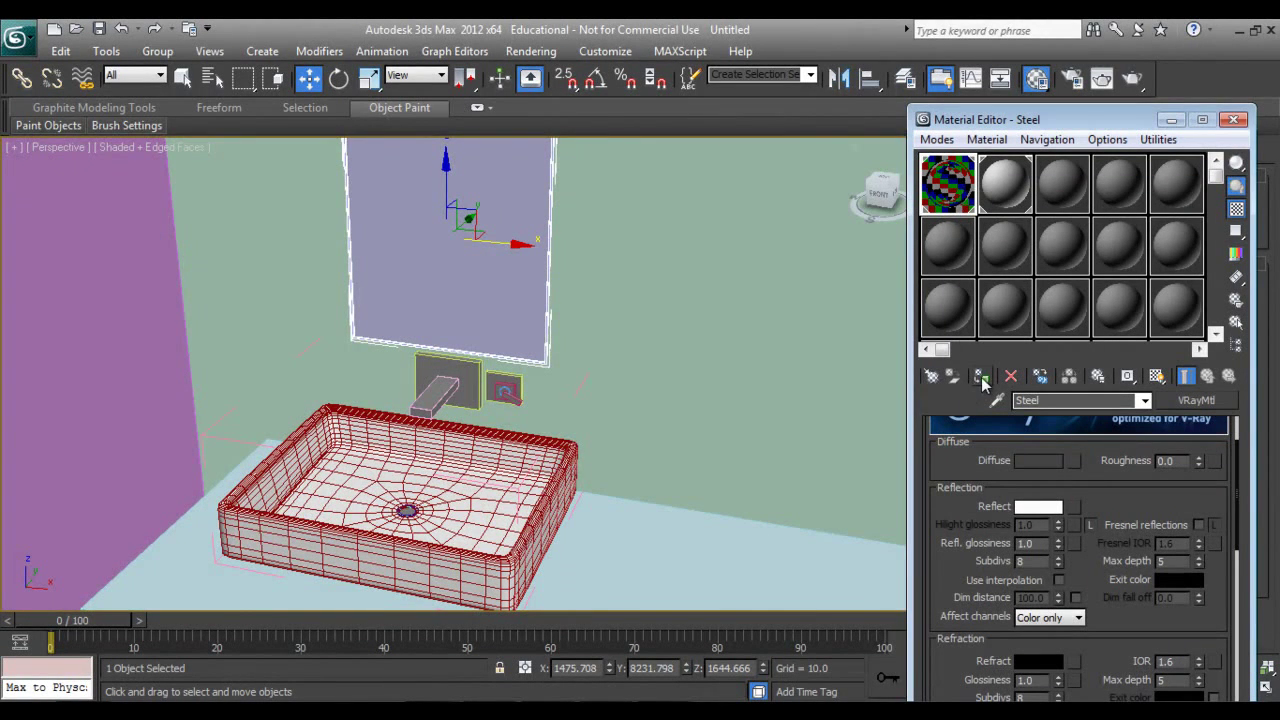
key(F3)
click(513, 292)
click(546, 332)
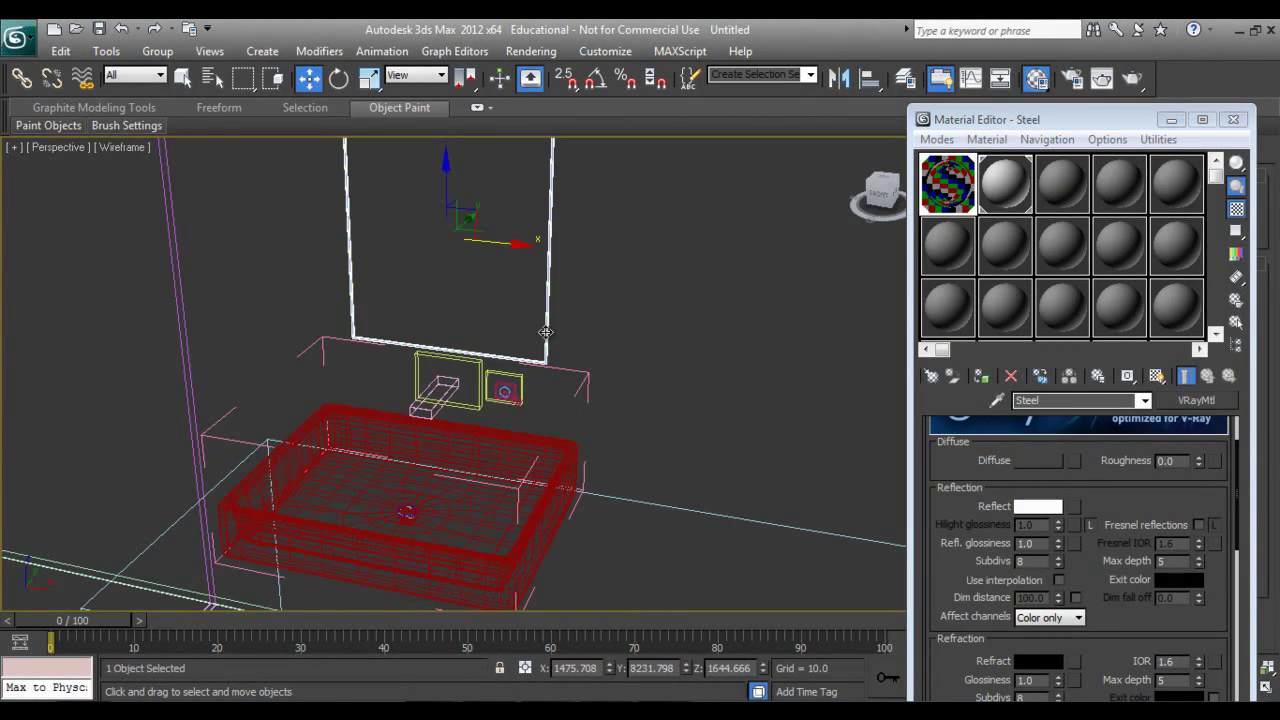
key(F3)
Test-move the mirror right and left, undoing both moves.
drag(510, 242, 700, 277)
key(ctrl+z)
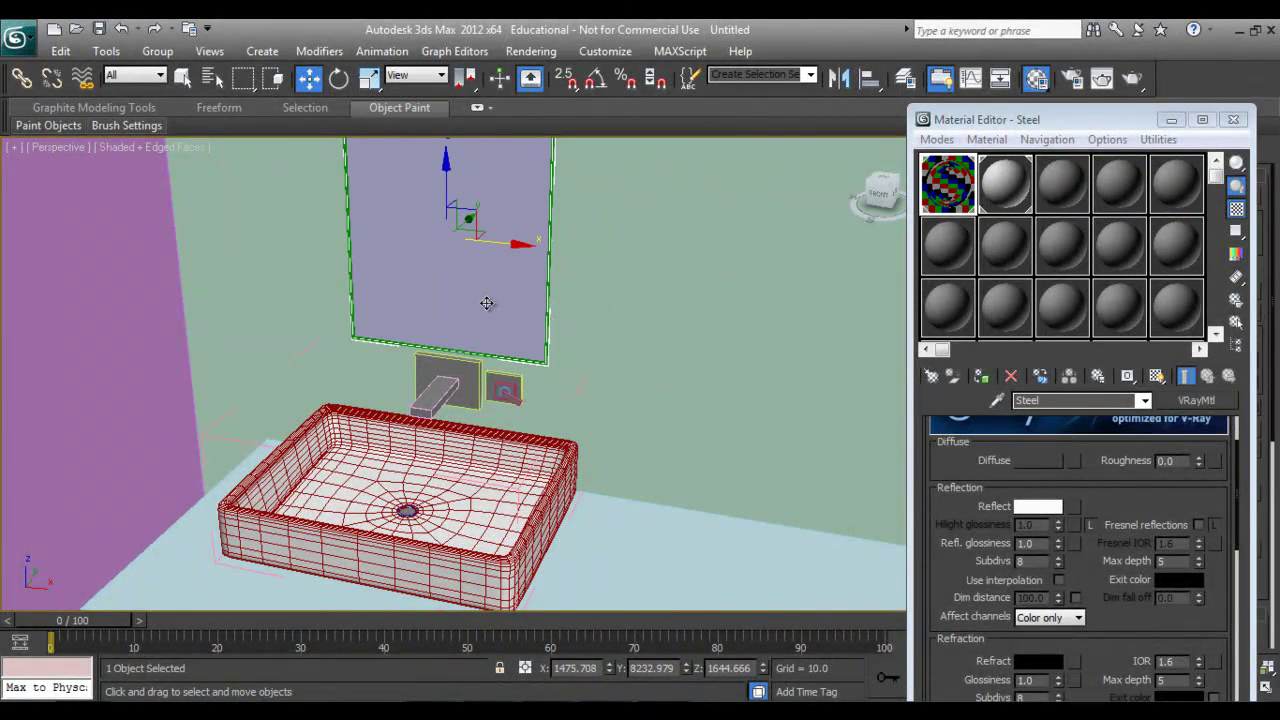
drag(486, 303, 390, 248)
key(ctrl+z)
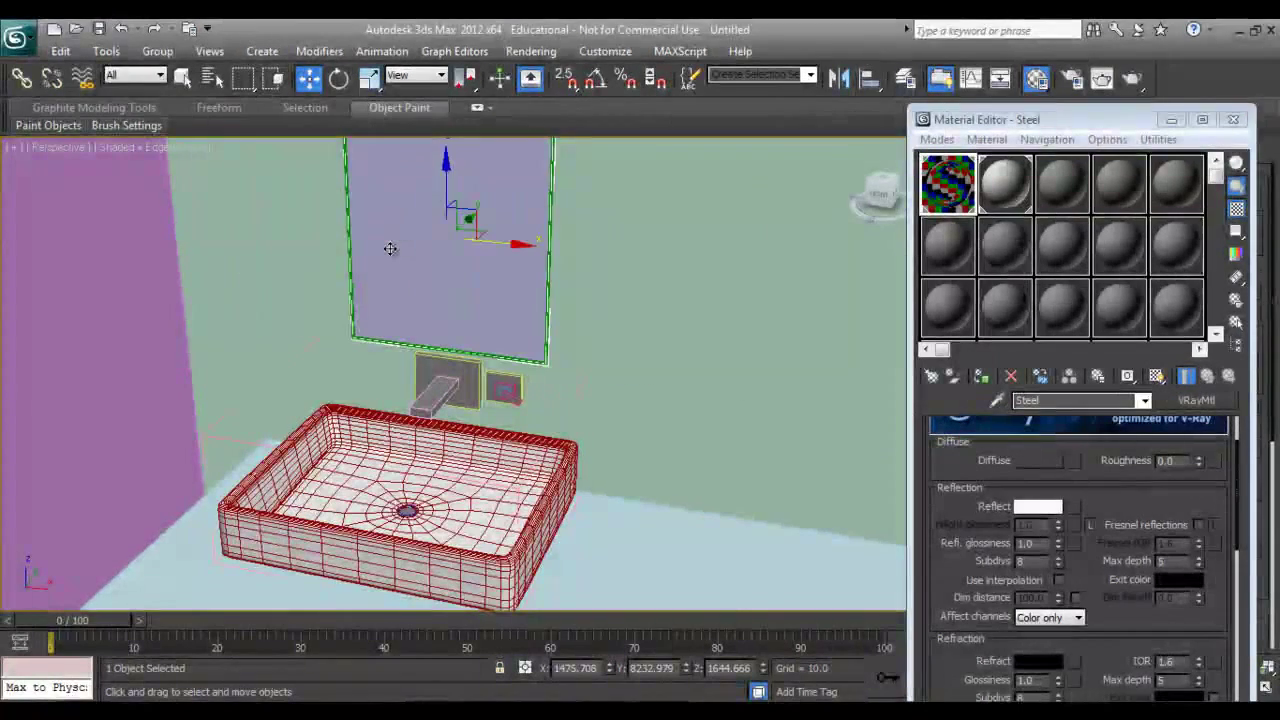
Create a new VRayMtl material named Mirror in an unused slot.
click(1060, 194)
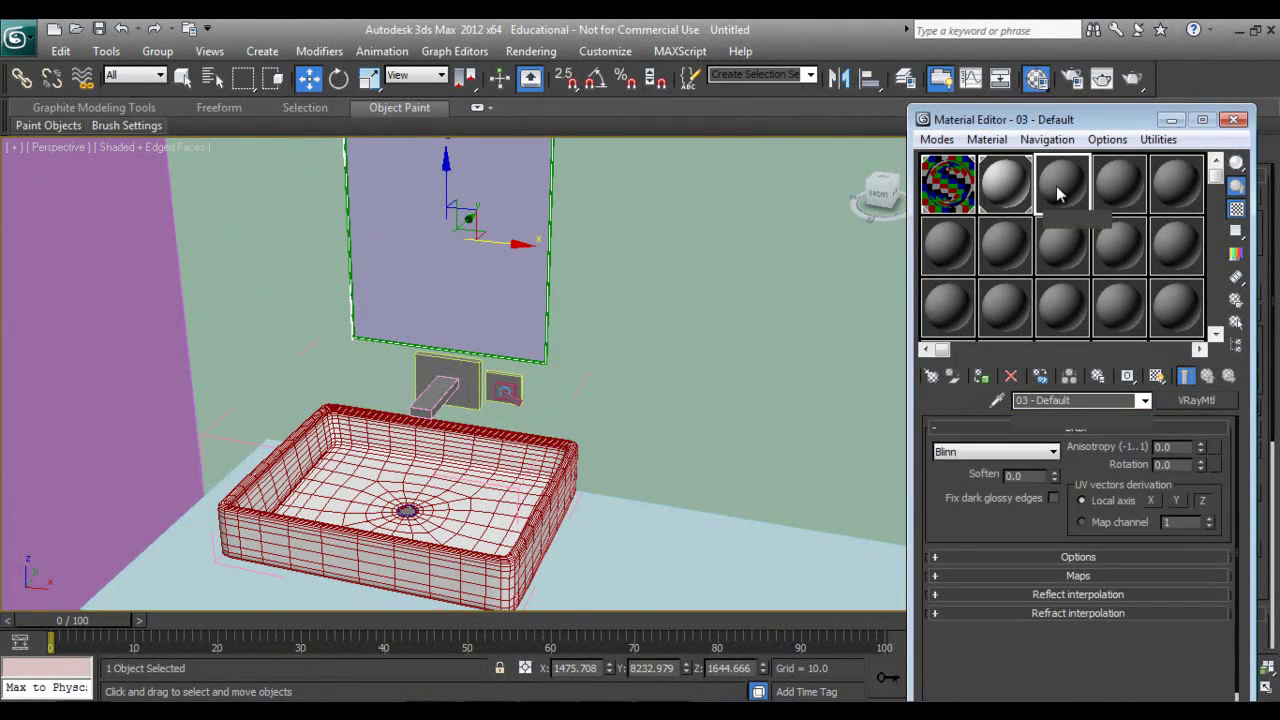
click(1075, 400)
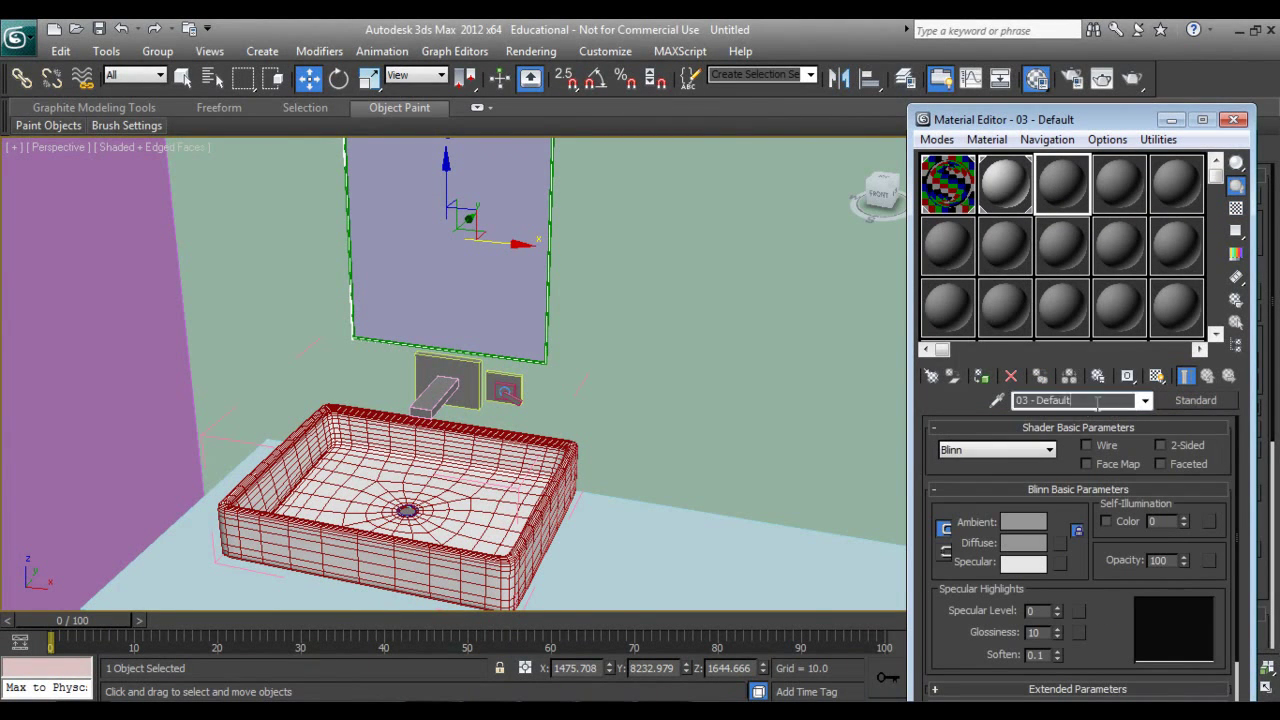
text(Mirror)
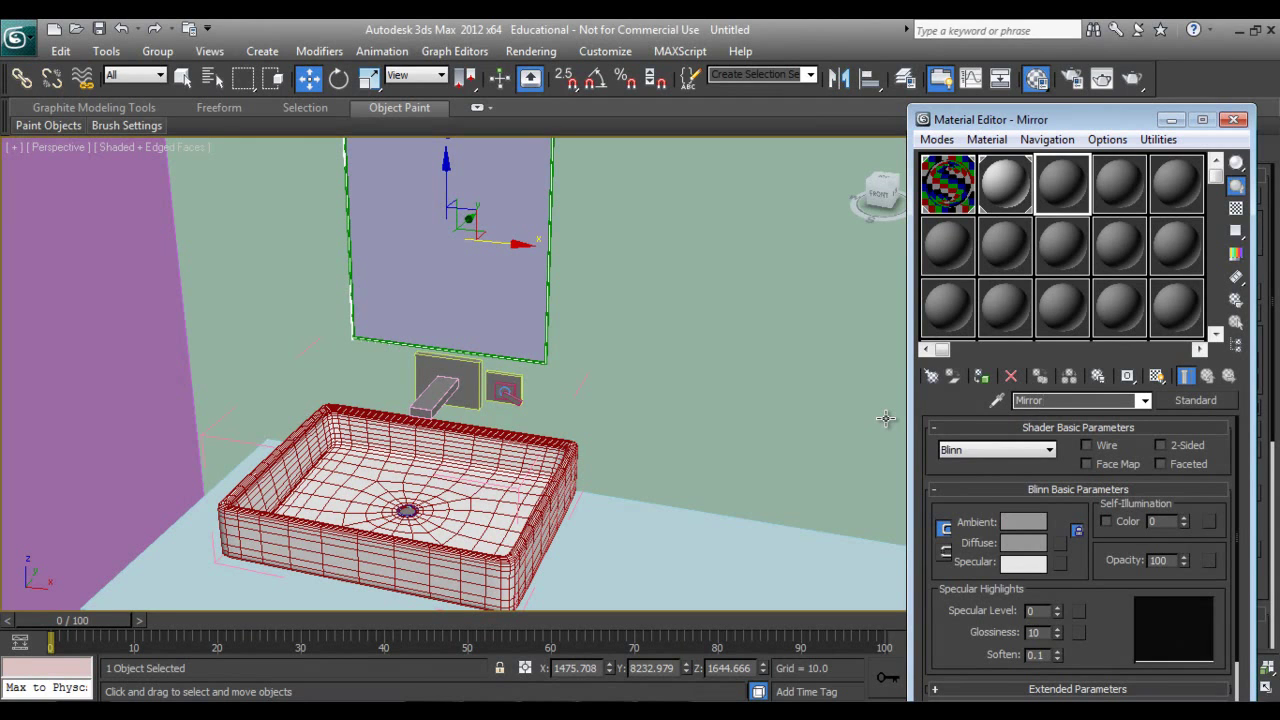
click(1182, 399)
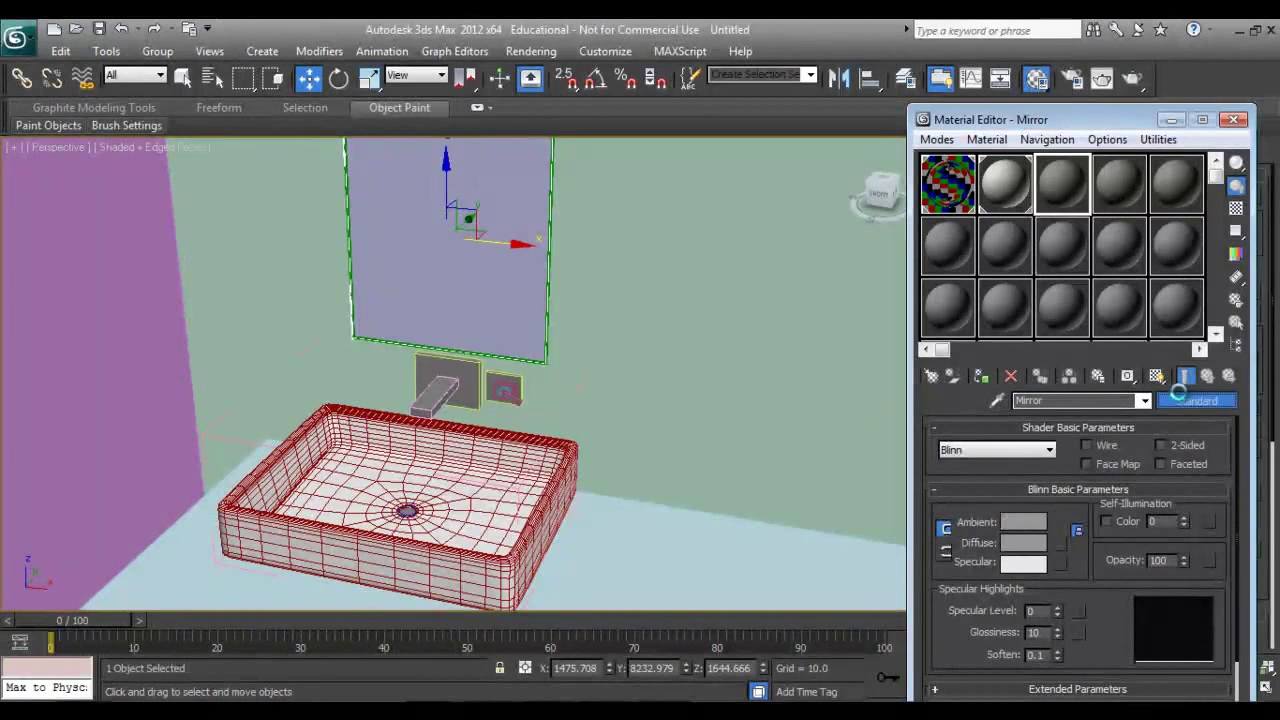
click(482, 542)
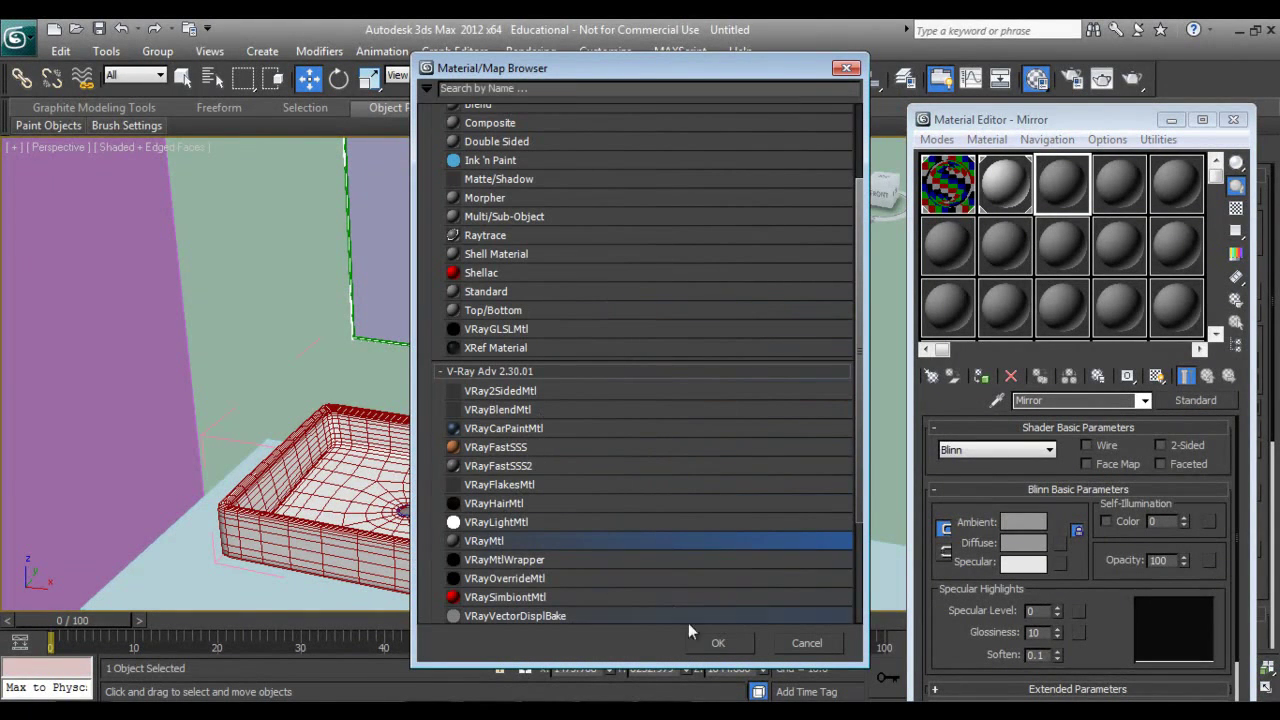
click(716, 646)
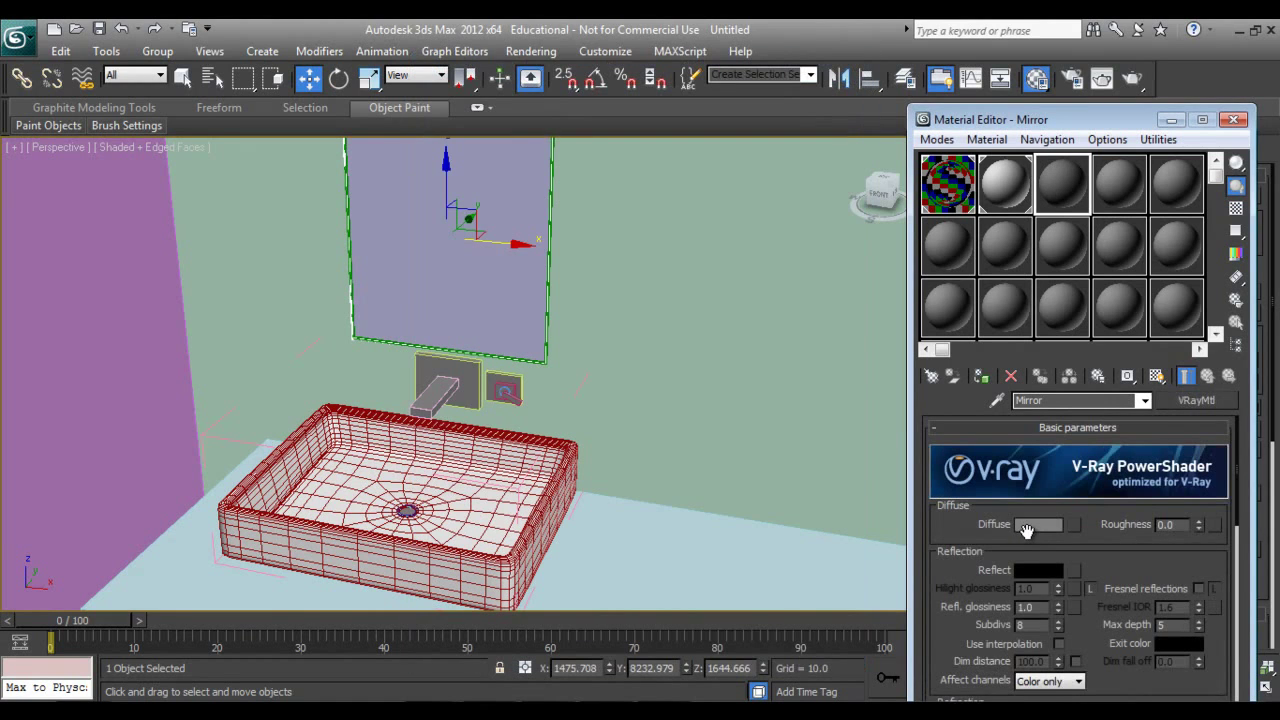
Set Mirror's diffuse to grey 84 and its reflection to pure white 255.
click(1028, 525)
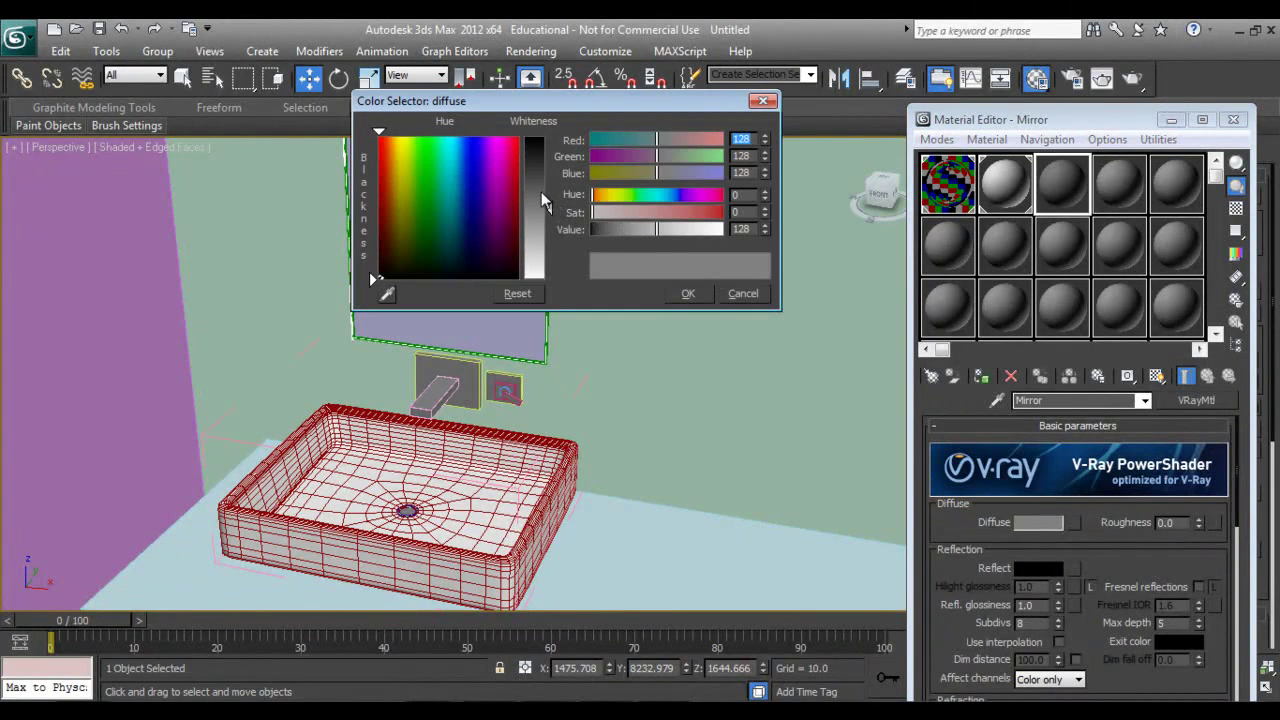
drag(543, 203, 545, 184)
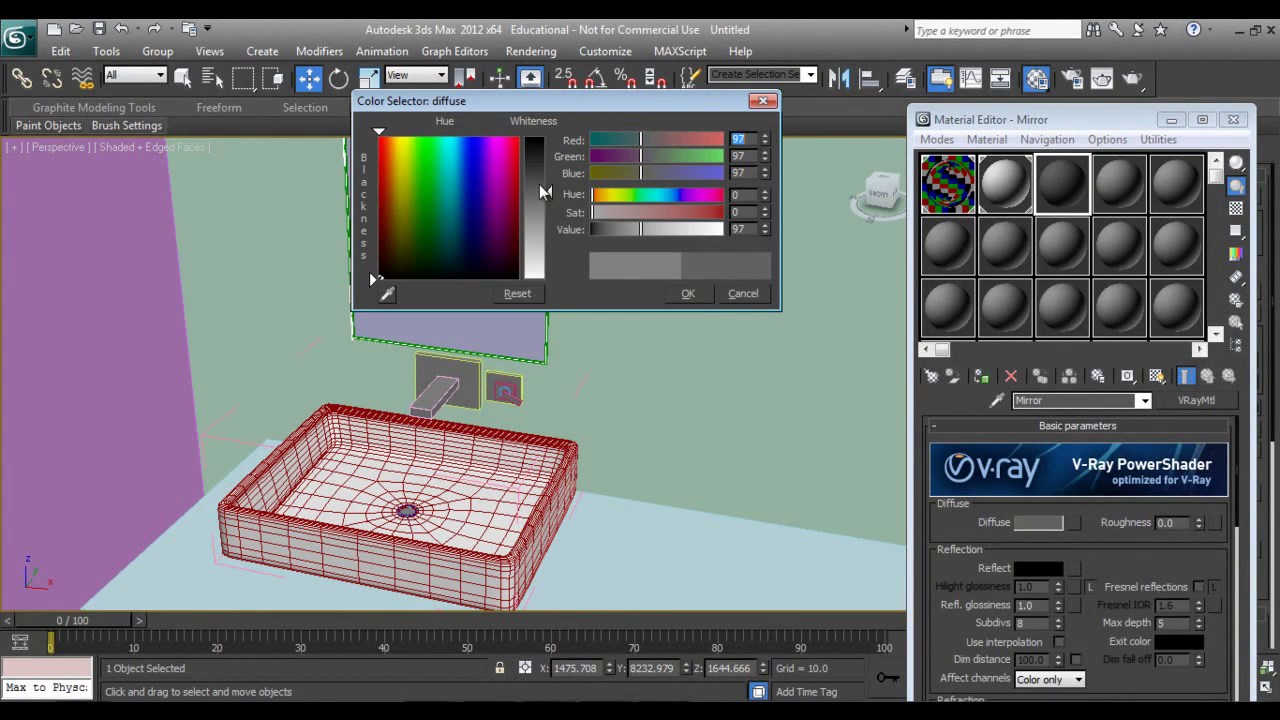
click(690, 297)
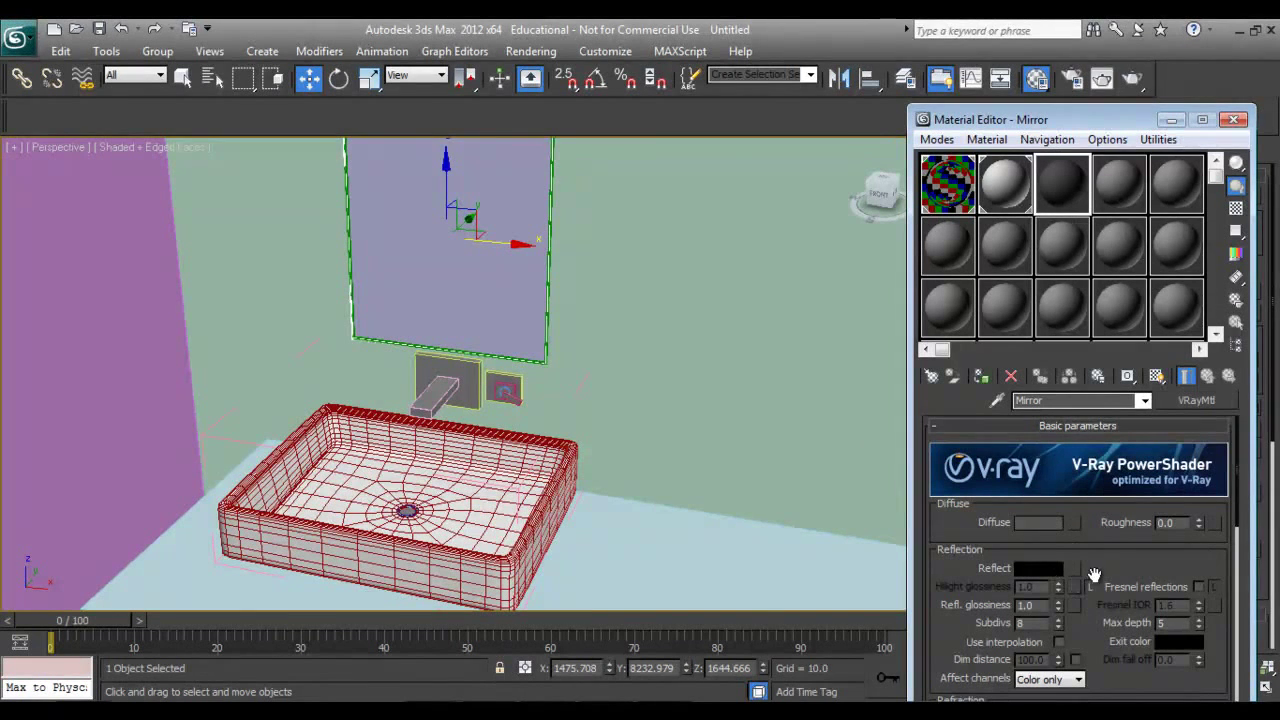
drag(1094, 574, 1052, 551)
click(1050, 551)
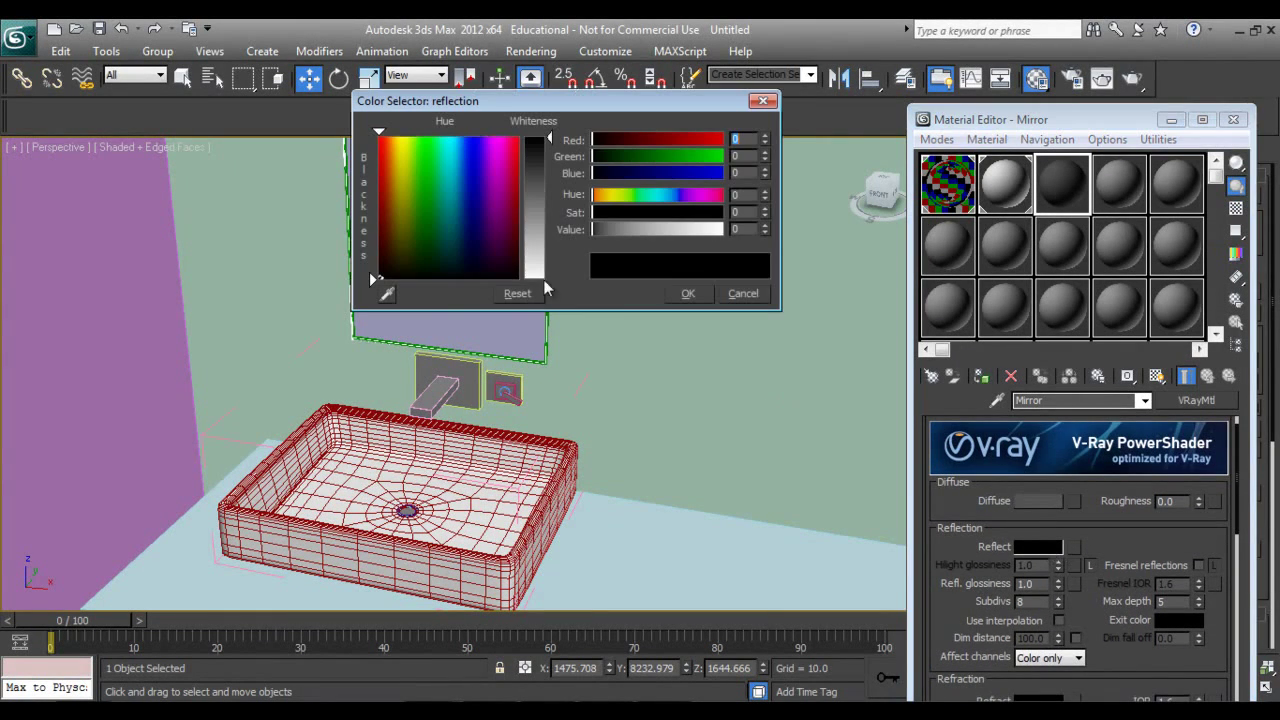
drag(545, 233, 540, 278)
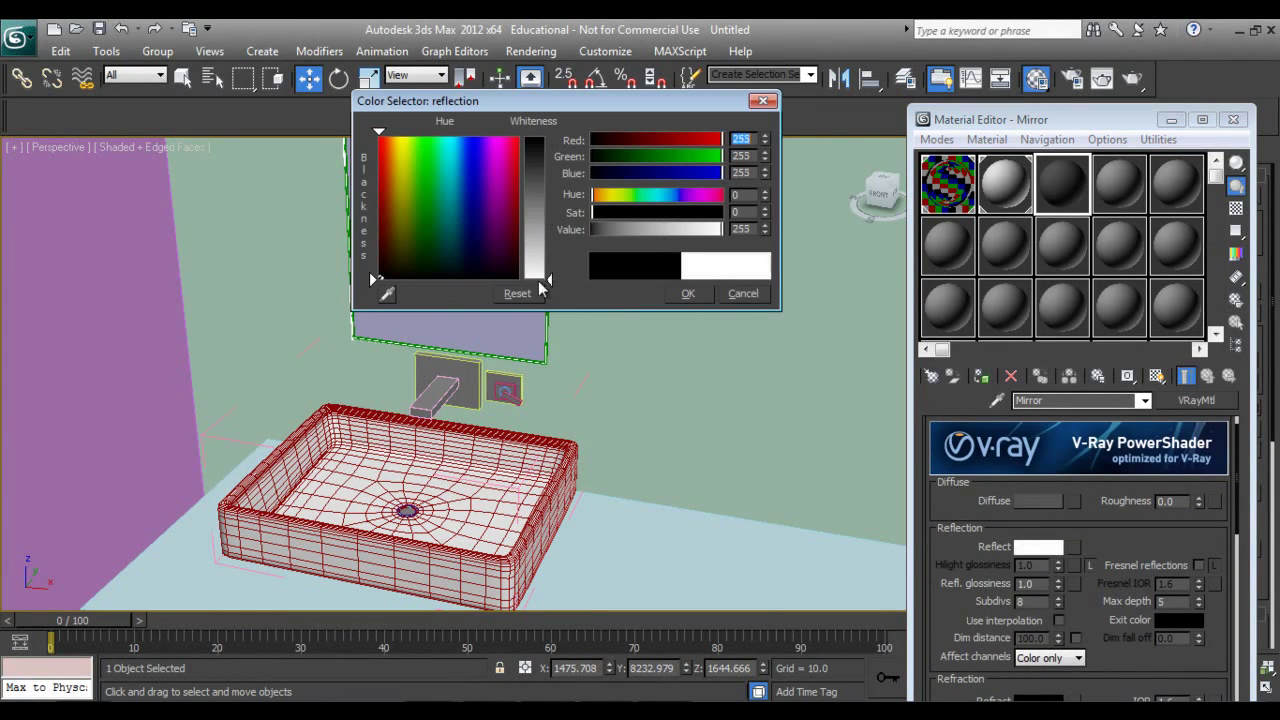
click(688, 293)
Assign the Mirror material to the mirror panel and close the Material Editor.
drag(1111, 553, 1109, 510)
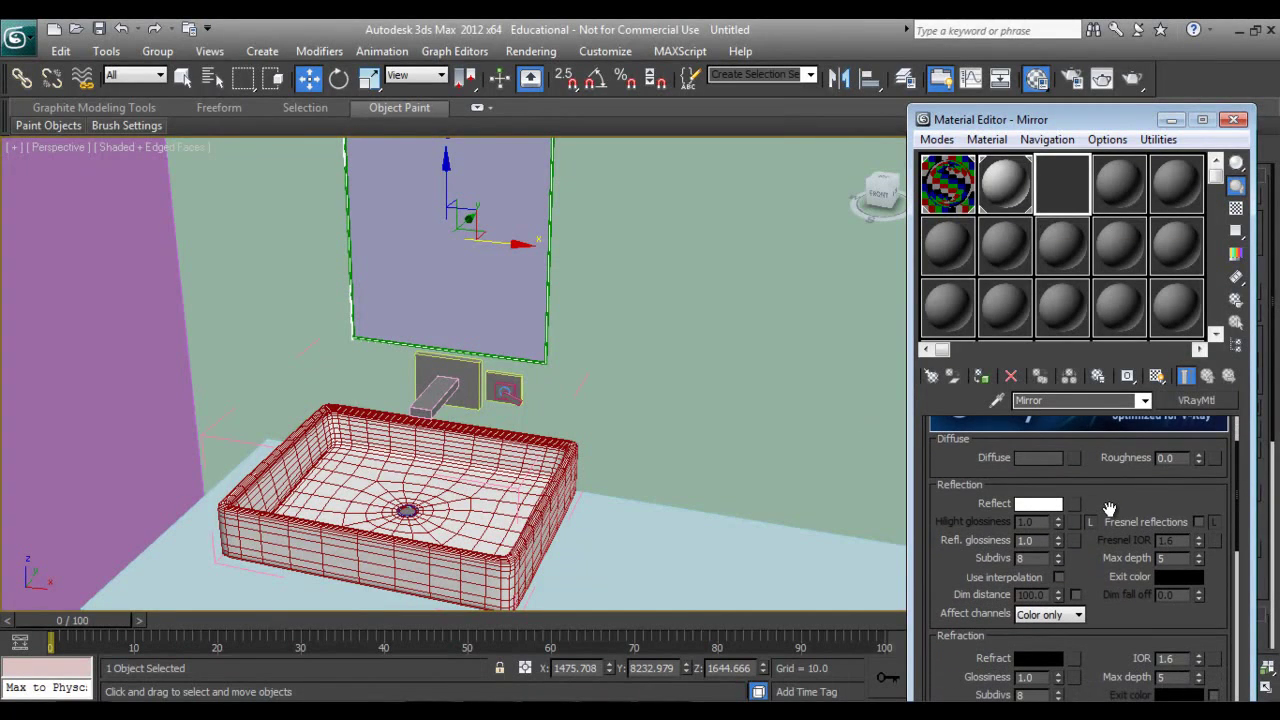
click(980, 376)
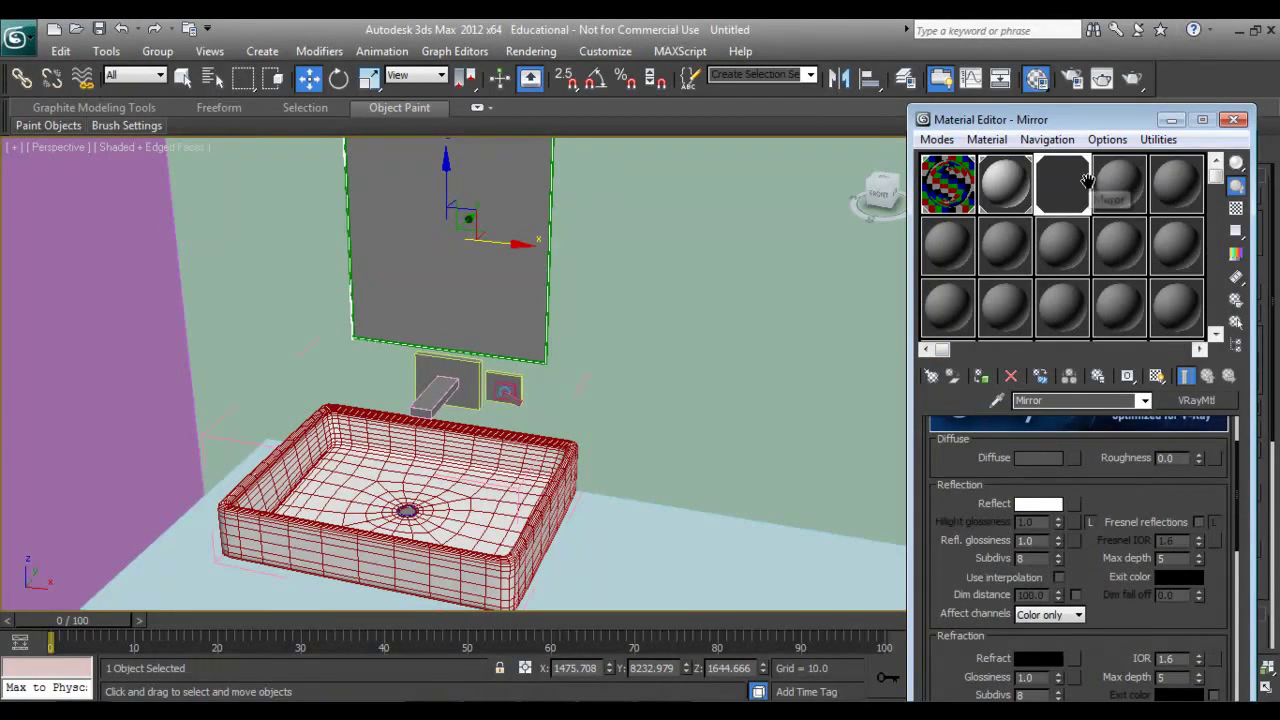
click(1235, 120)
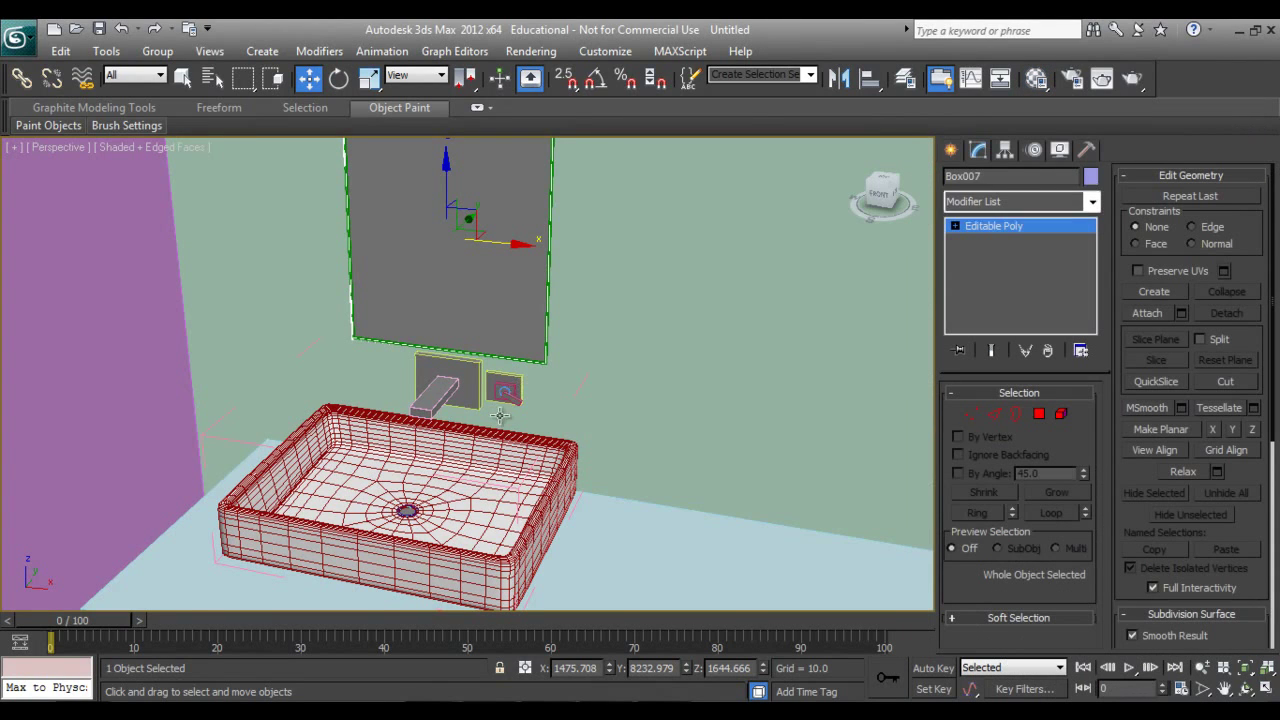
Close the sink-and-faucet group Group001.
click(951, 150)
click(157, 51)
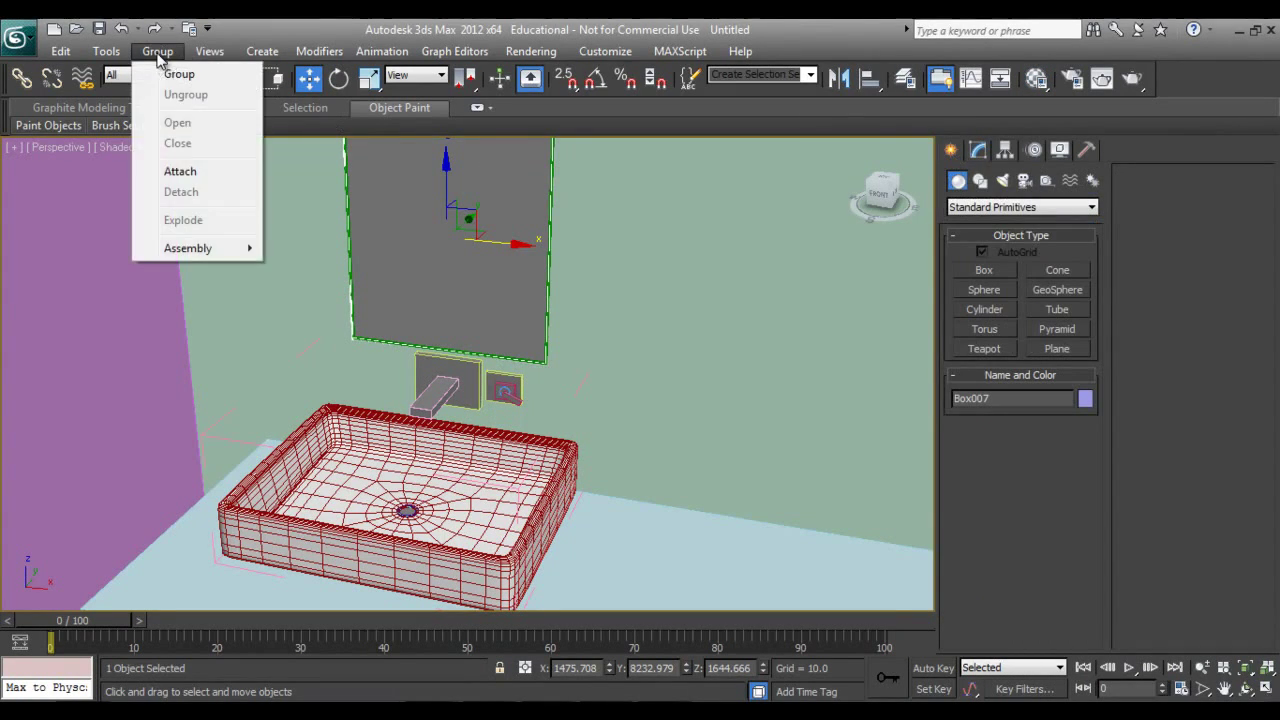
click(497, 292)
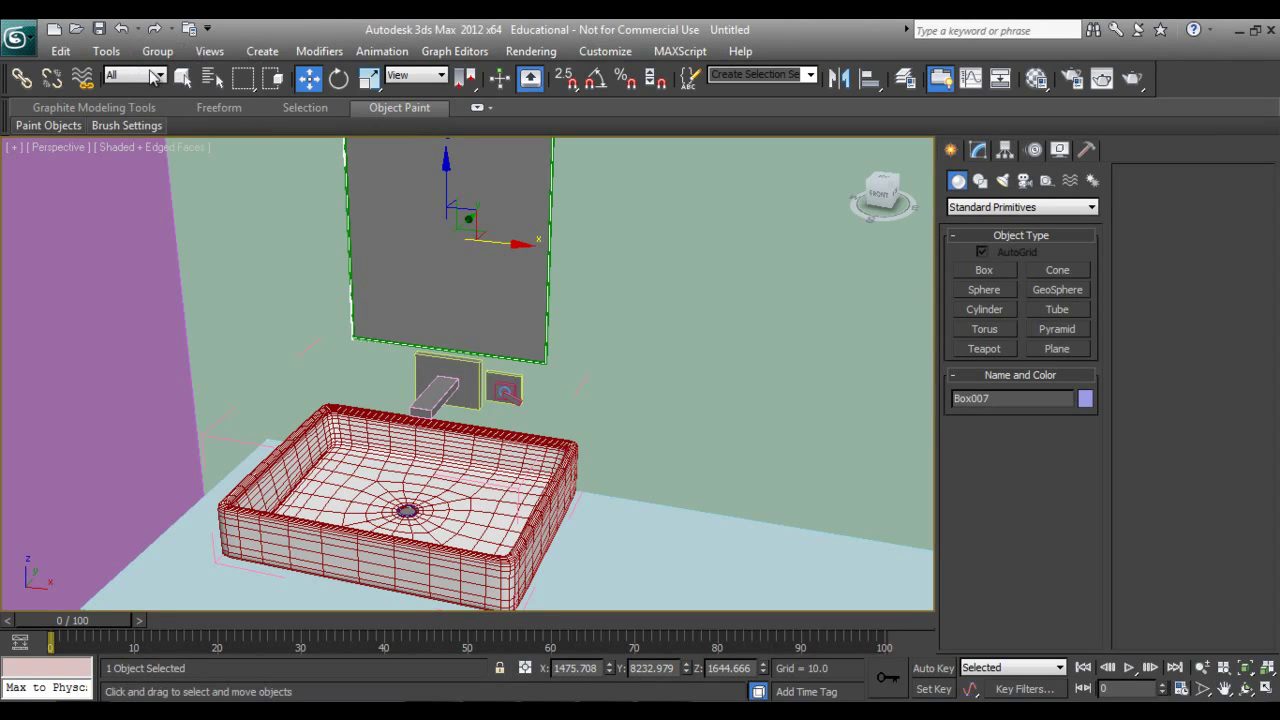
click(343, 463)
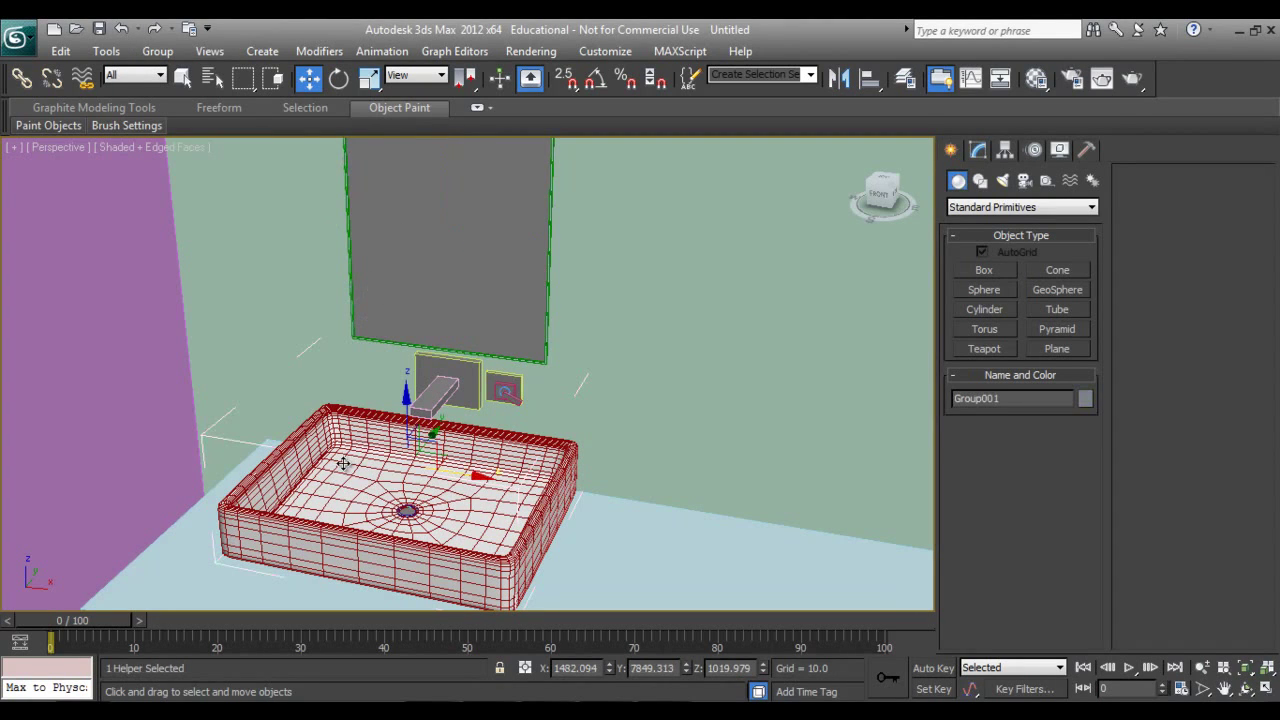
click(157, 53)
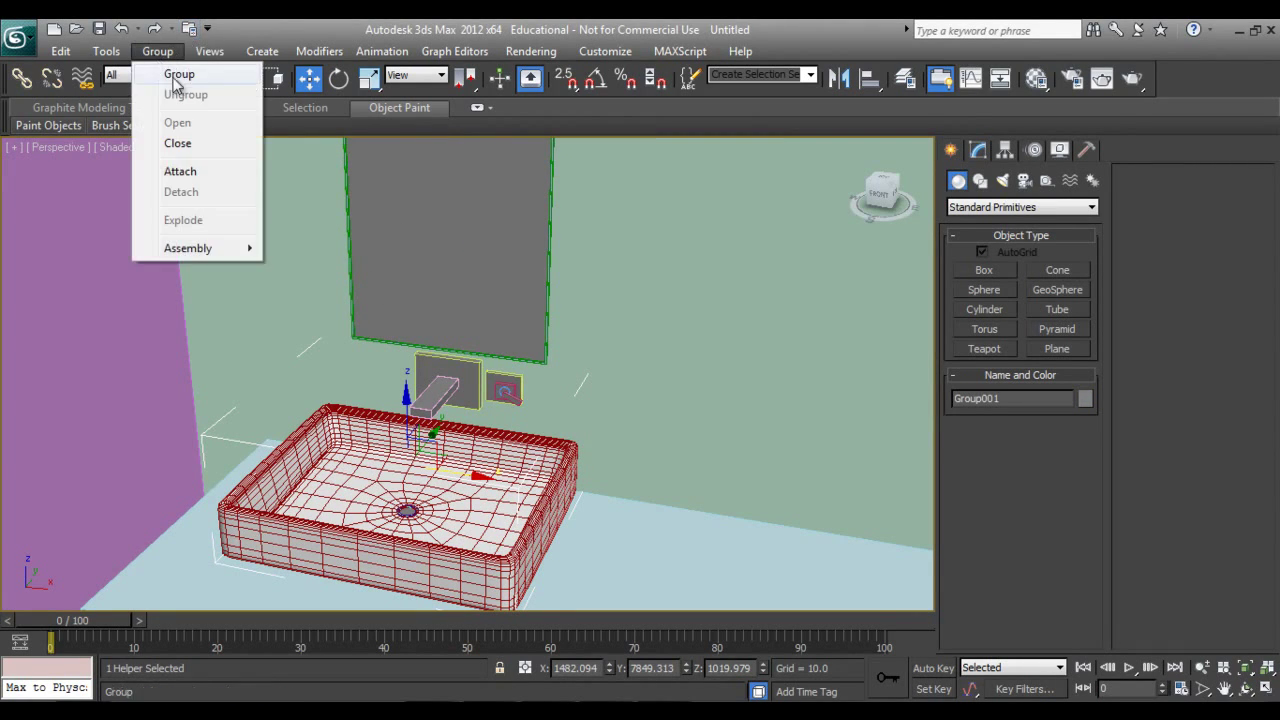
click(177, 143)
Group the sink, faucet and mirror as Group002, then drag a copy rightward.
click(415, 310)
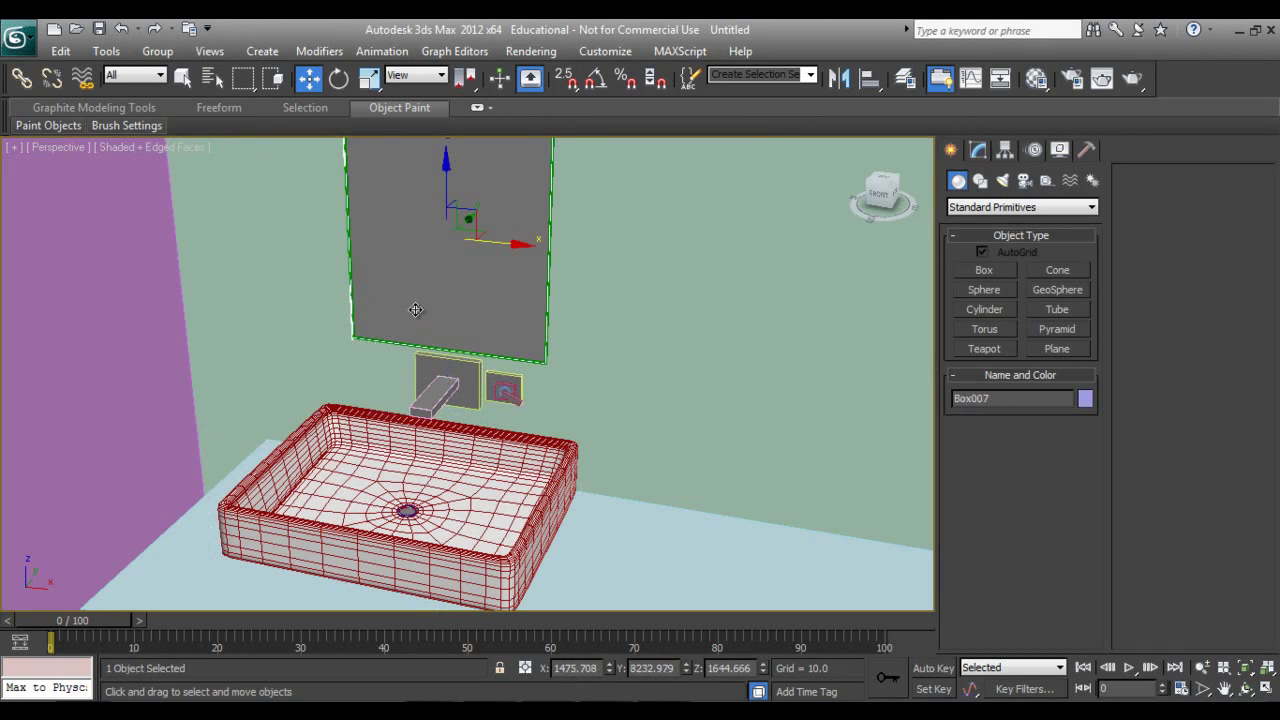
key(F3)
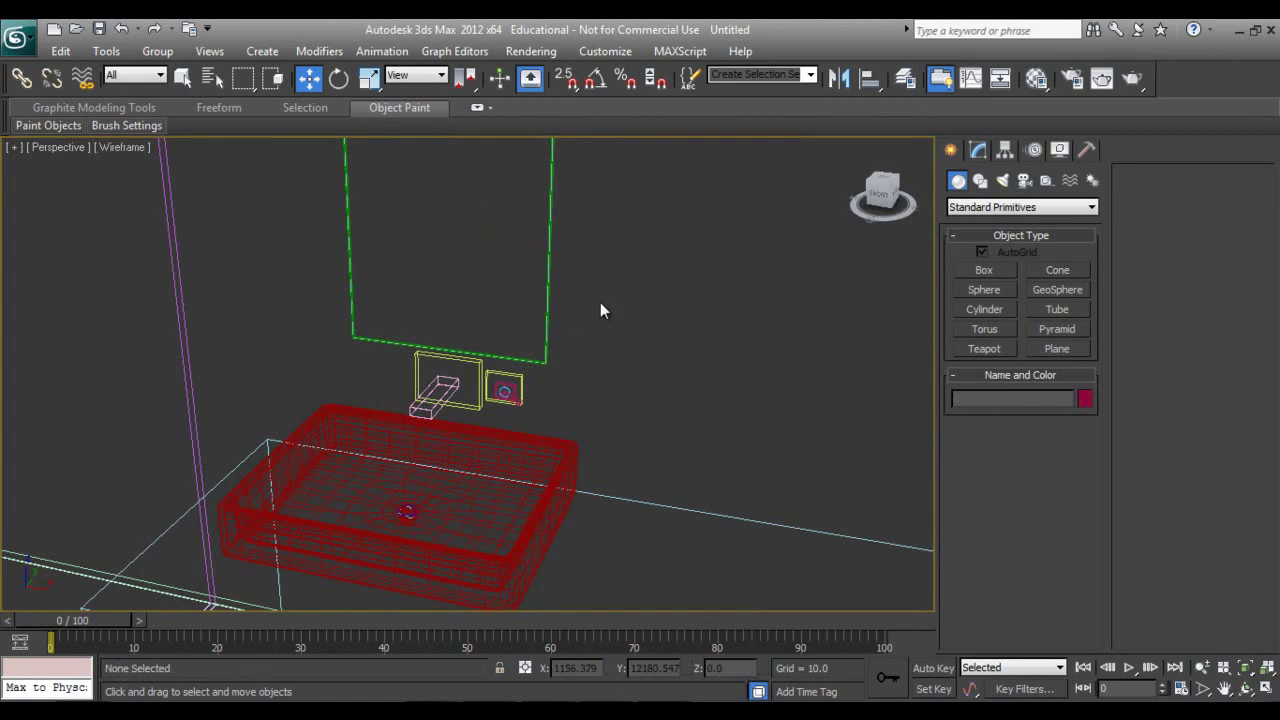
drag(600, 306, 440, 440)
click(157, 51)
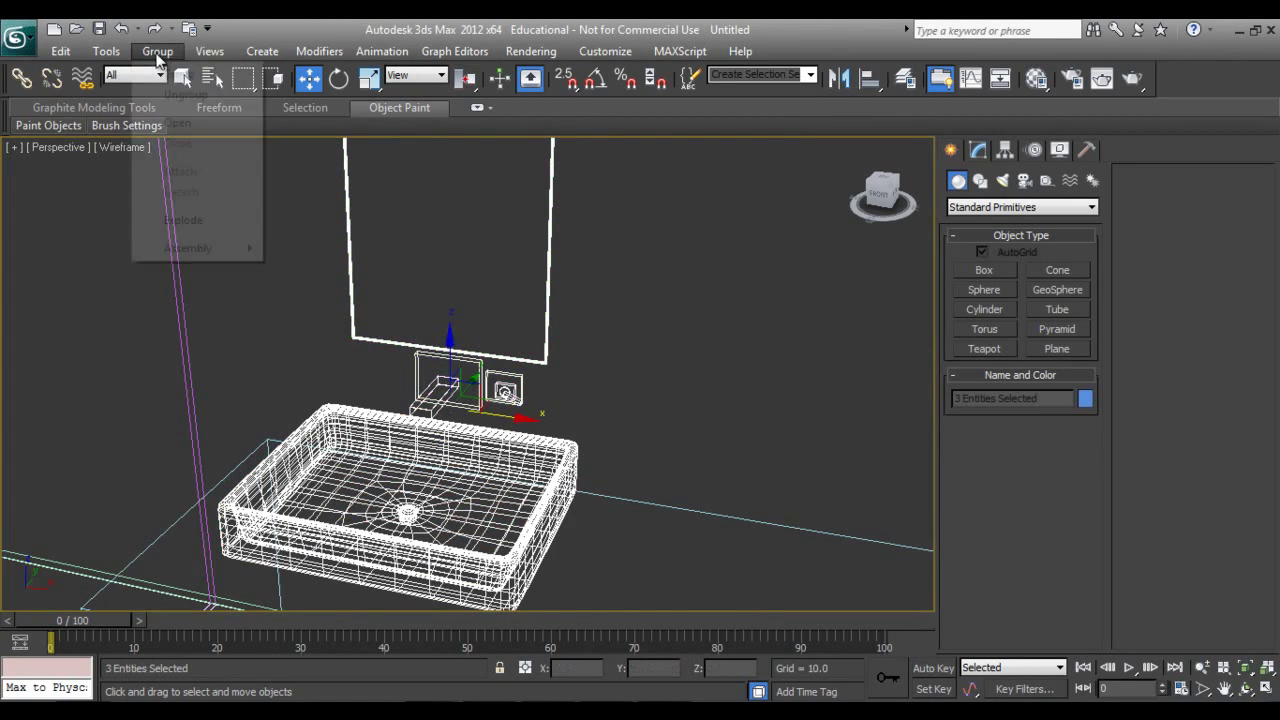
click(180, 77)
click(651, 400)
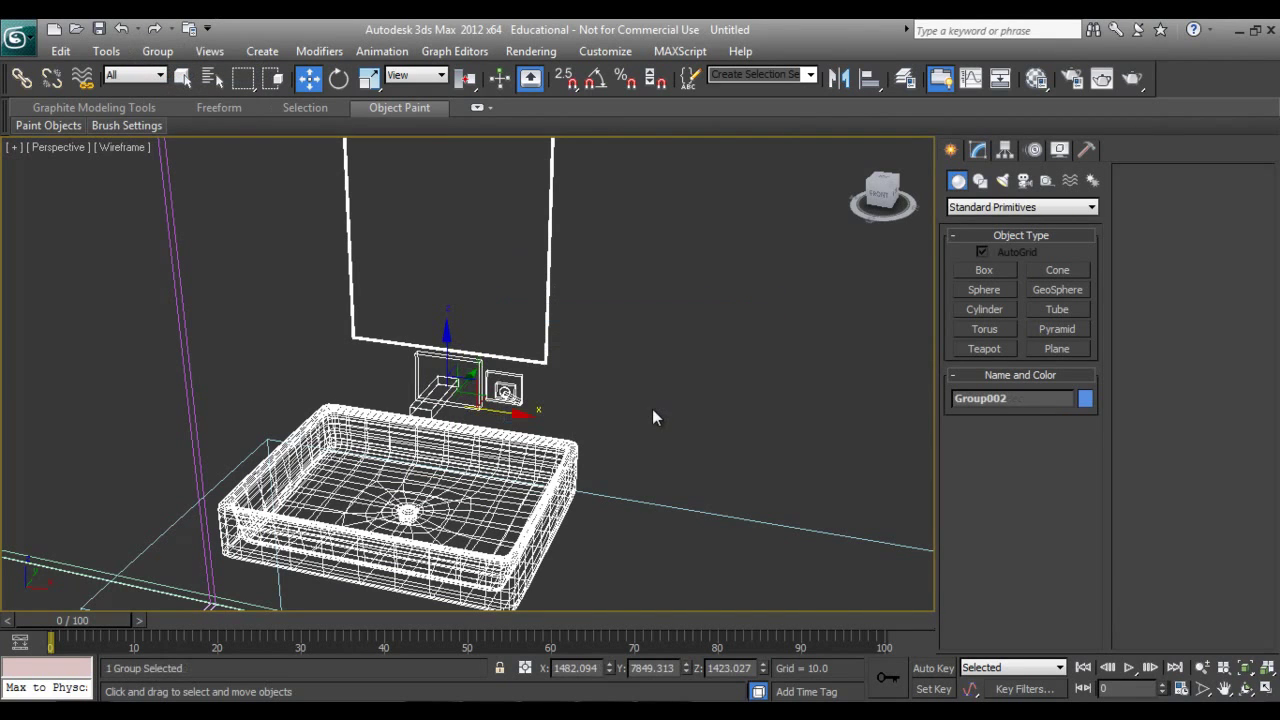
key(F3)
scroll(630, 417, down, 5)
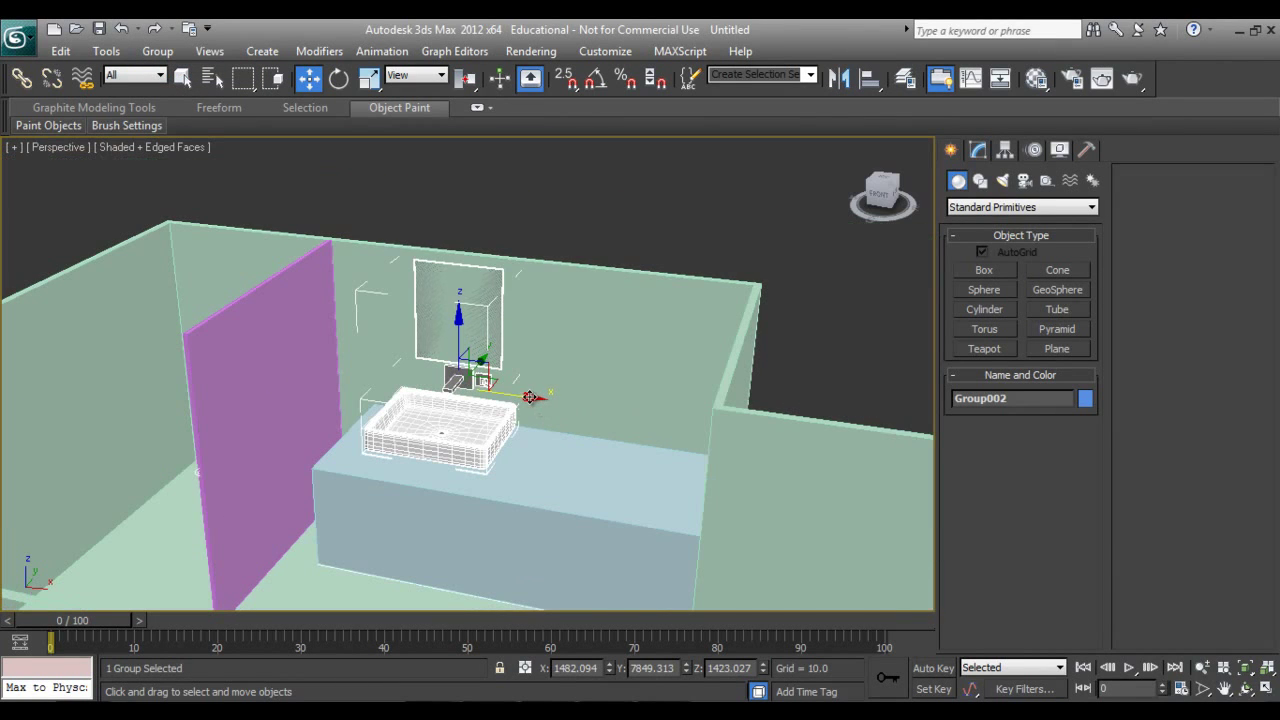
shift+drag(526, 397, 707, 443)
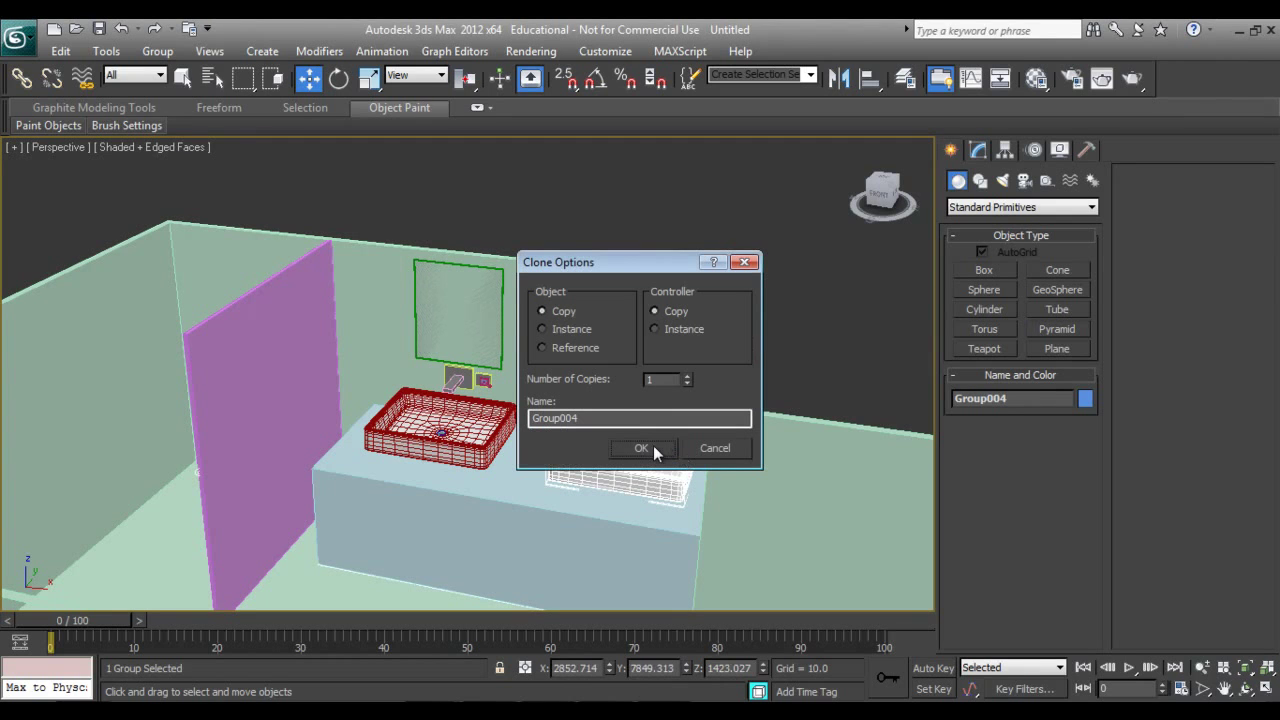
Make the copy Group004 an instance and orbit to inspect both sinks.
click(575, 330)
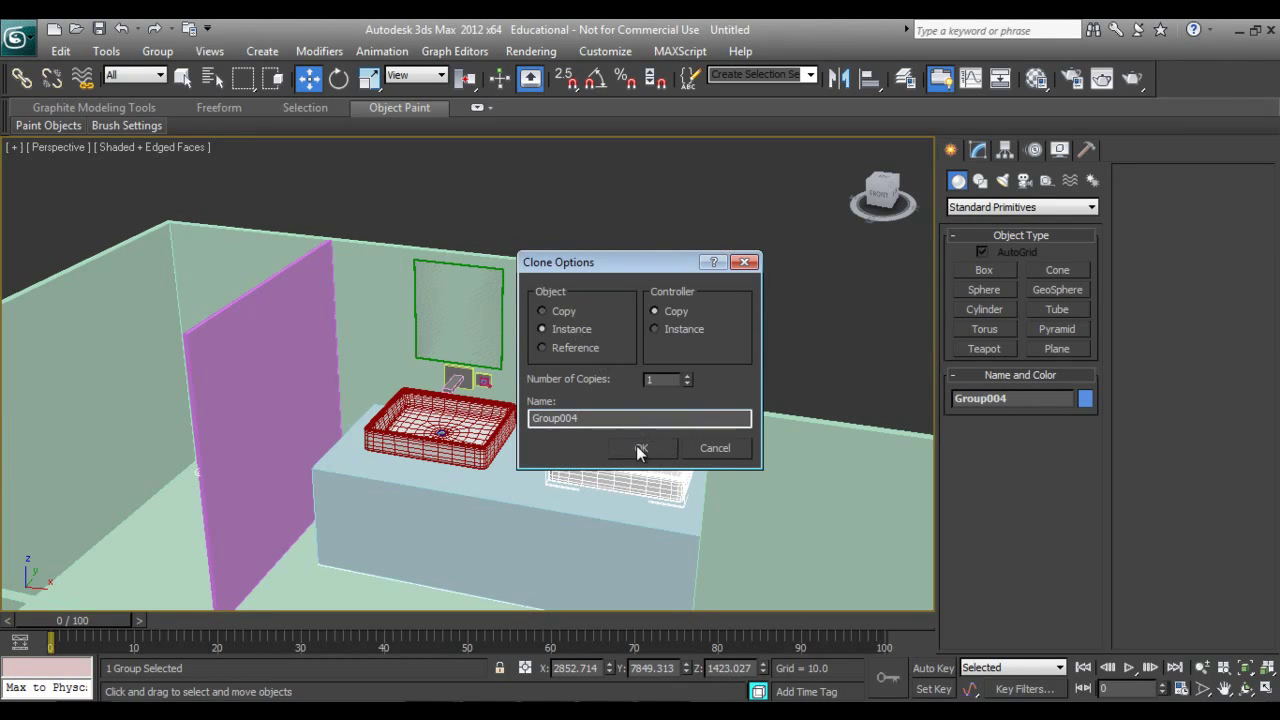
click(641, 448)
alt+middle_drag(588, 488, 549, 479)
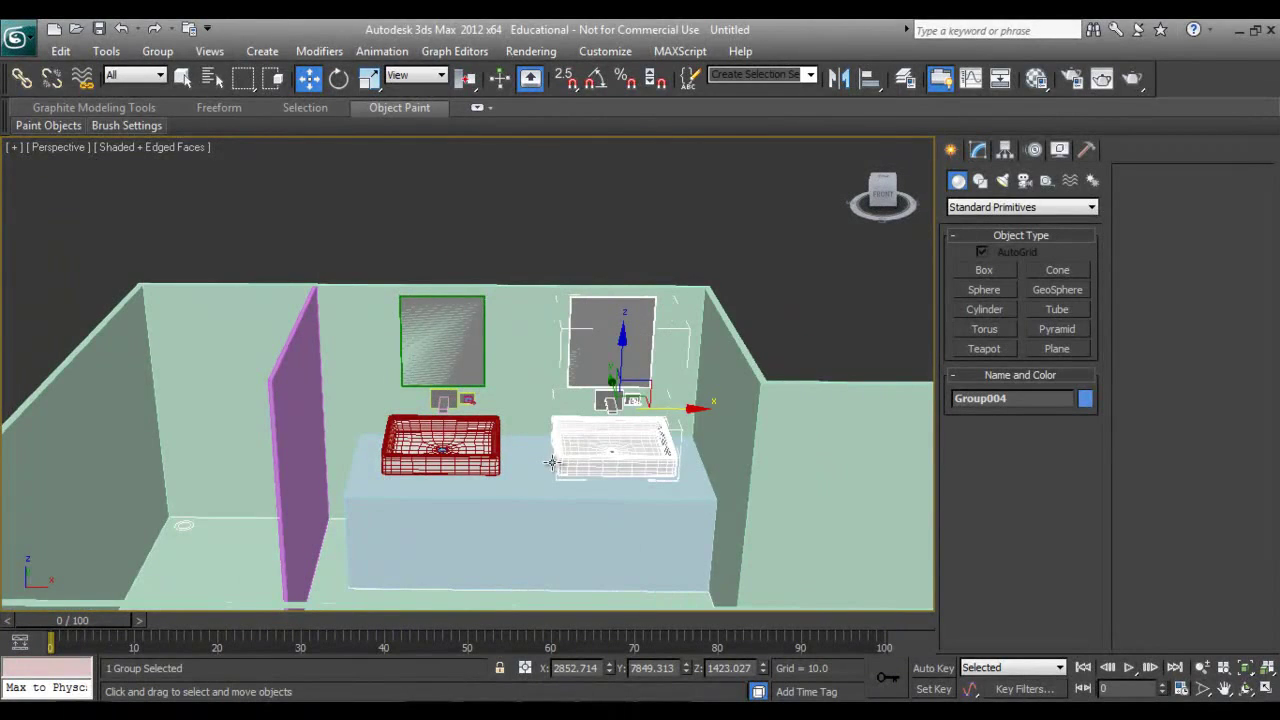
mouse_move(549, 479)
alt+middle_down()
mouse_move(531, 422)
mouse_move(549, 409)
mouse_move(464, 487)
mouse_move(517, 497)
alt+middle_up()
scroll(549, 409, up, 3)
scroll(549, 409, up, 1)
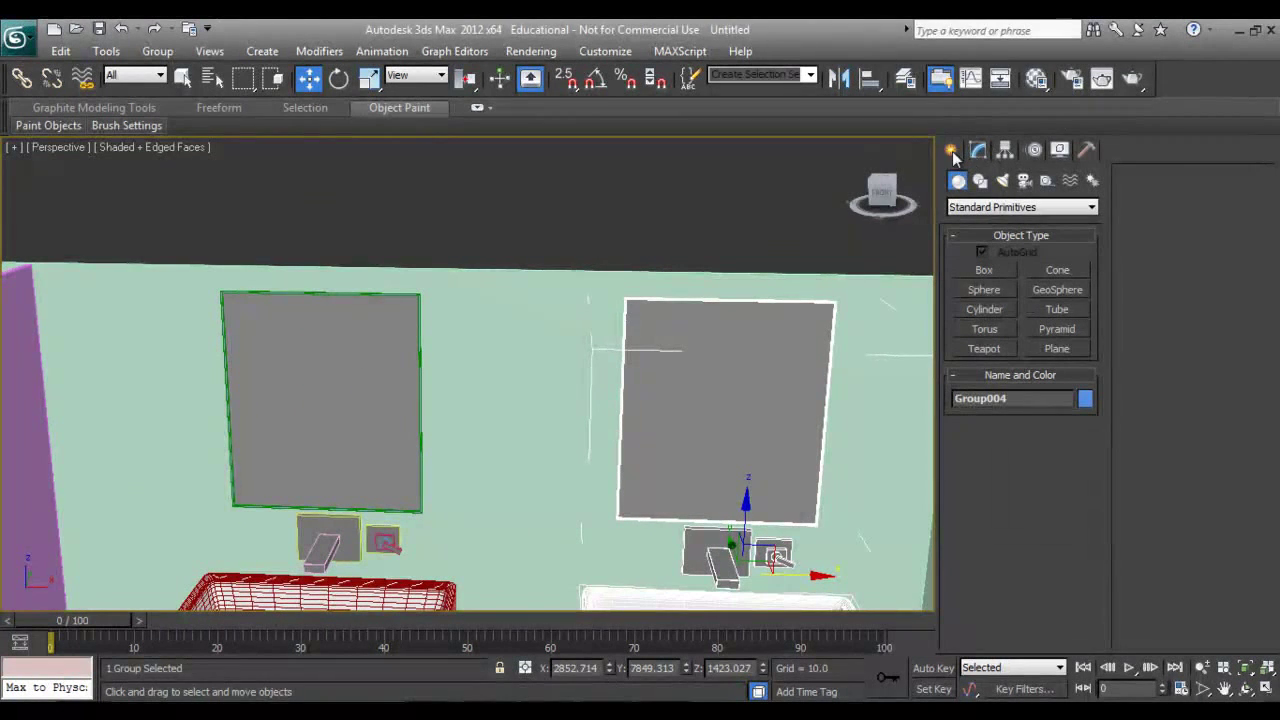
Reframe the perspective view of the room and select the left sink group.
click(982, 272)
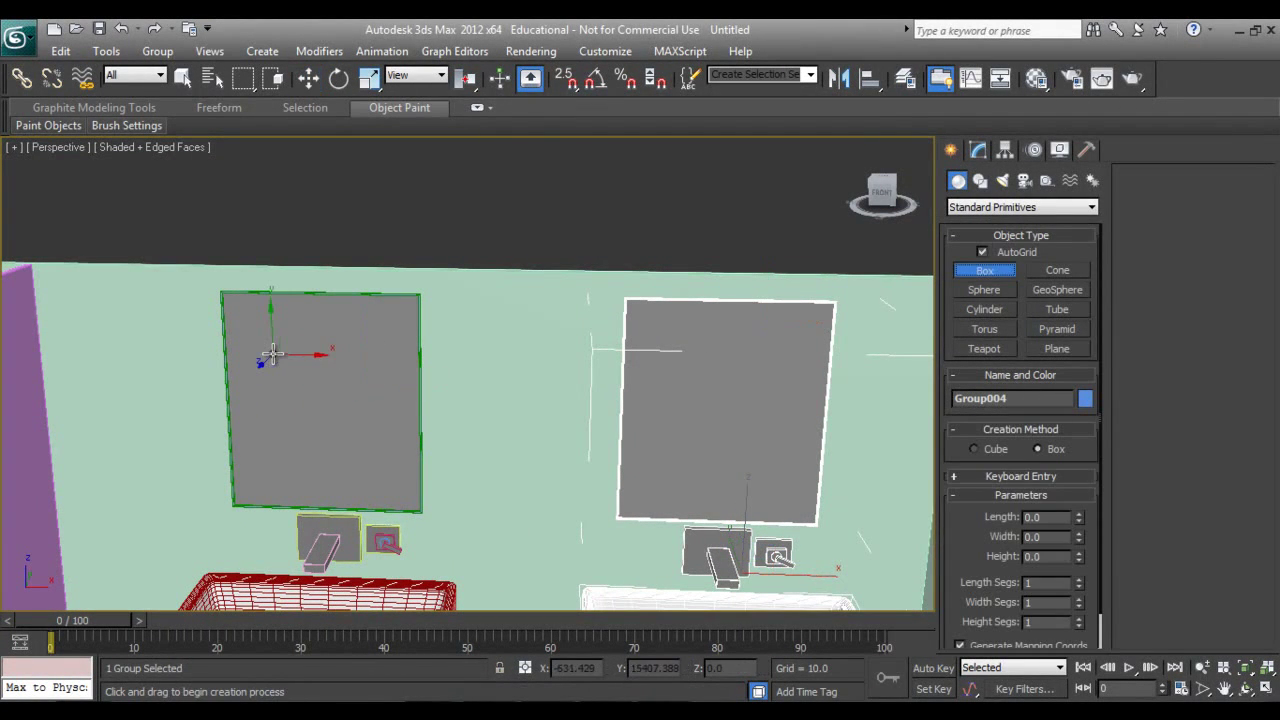
key(f)
mouse_move(274, 354)
middle_down()
mouse_move(449, 403)
mouse_move(358, 499)
middle_up()
key(p)
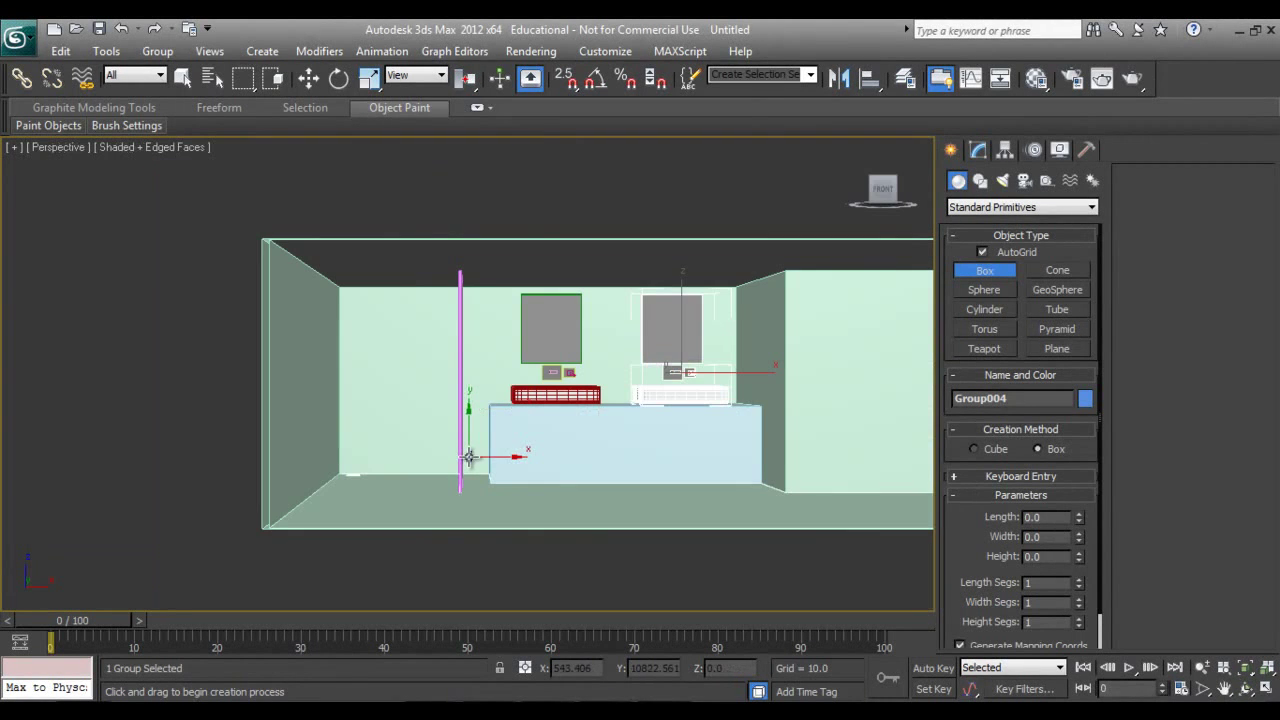
mouse_move(497, 438)
alt+middle_down()
mouse_move(645, 298)
mouse_move(635, 295)
alt+middle_up()
key(w)
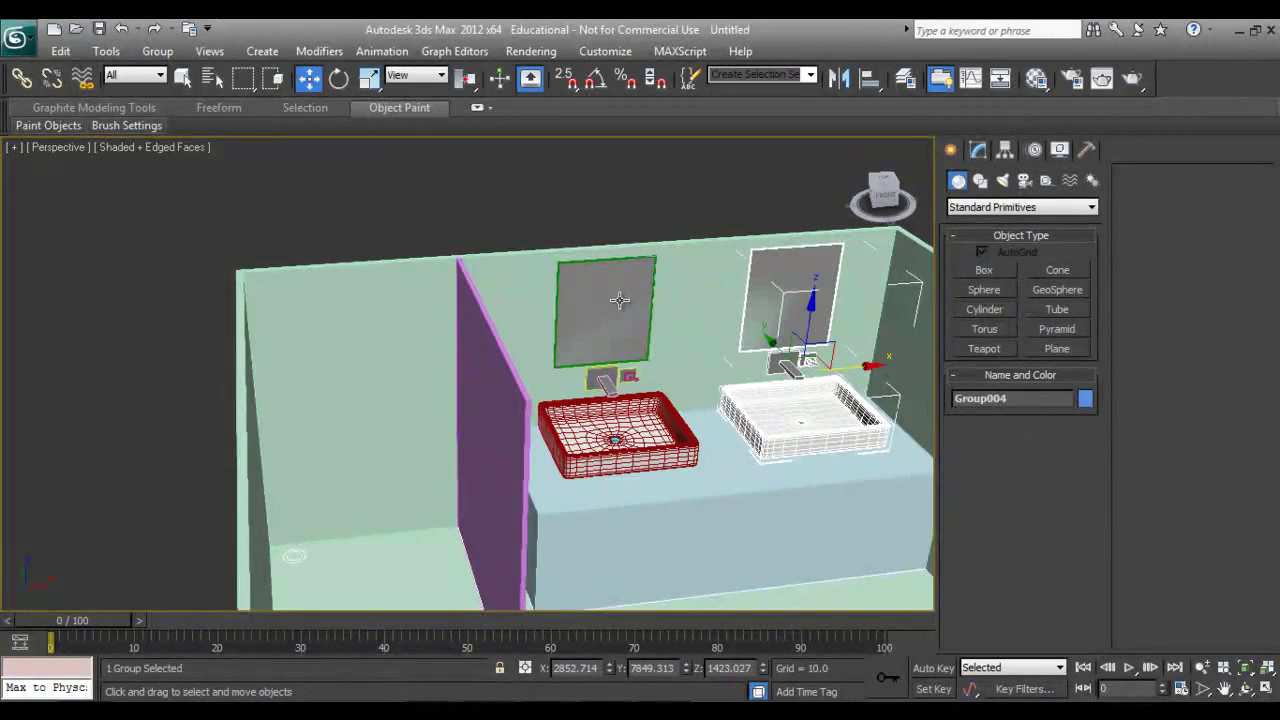
click(620, 300)
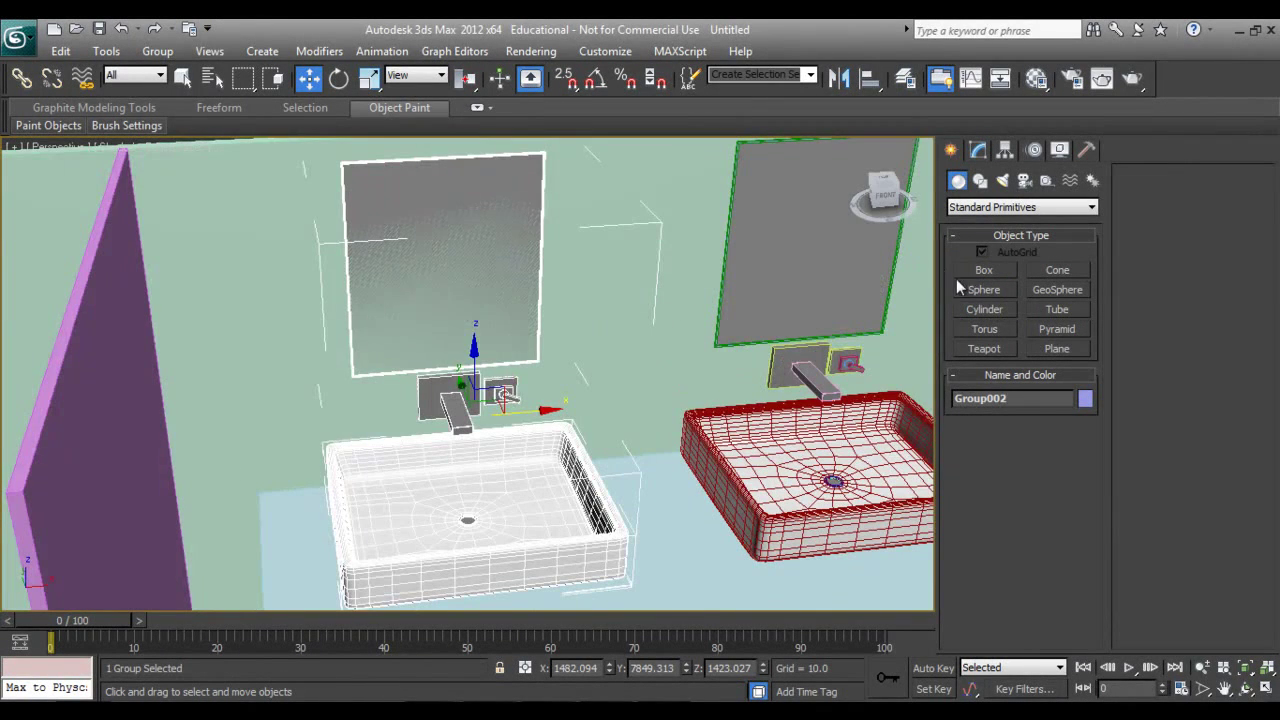
Draw Box015 along the first mirror's top edge and zoom in on it.
click(980, 270)
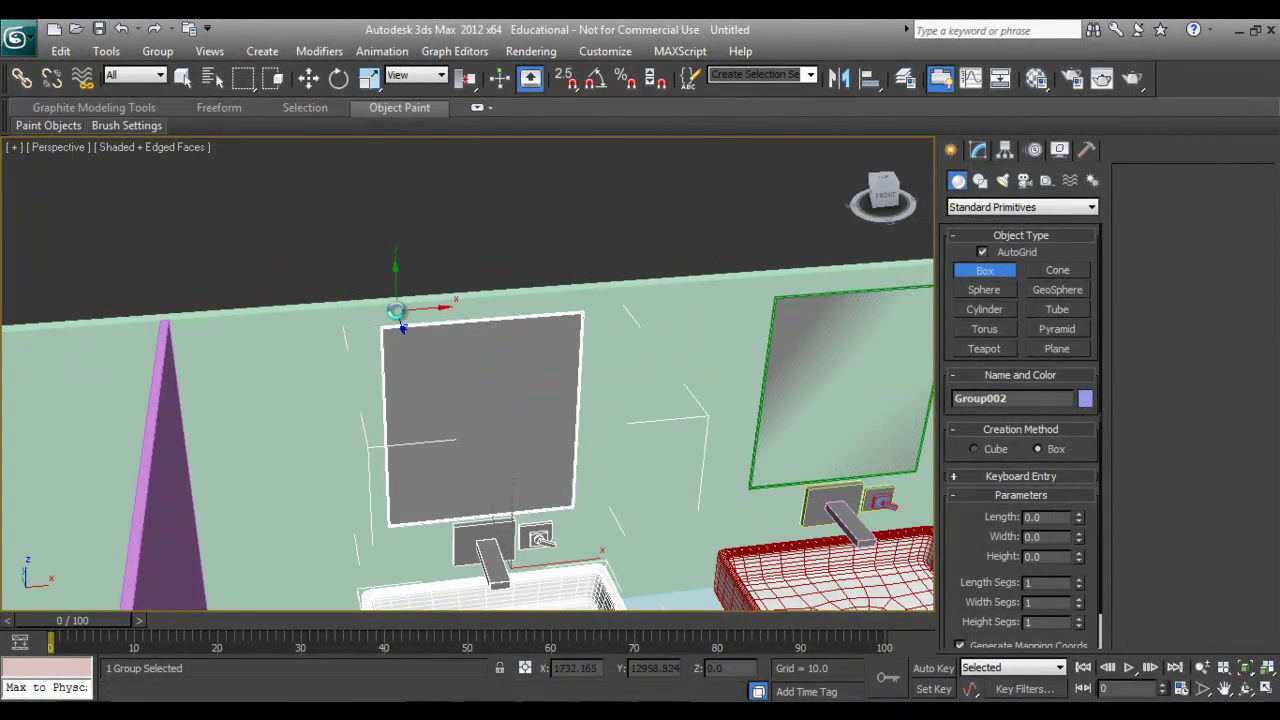
drag(437, 314, 545, 305)
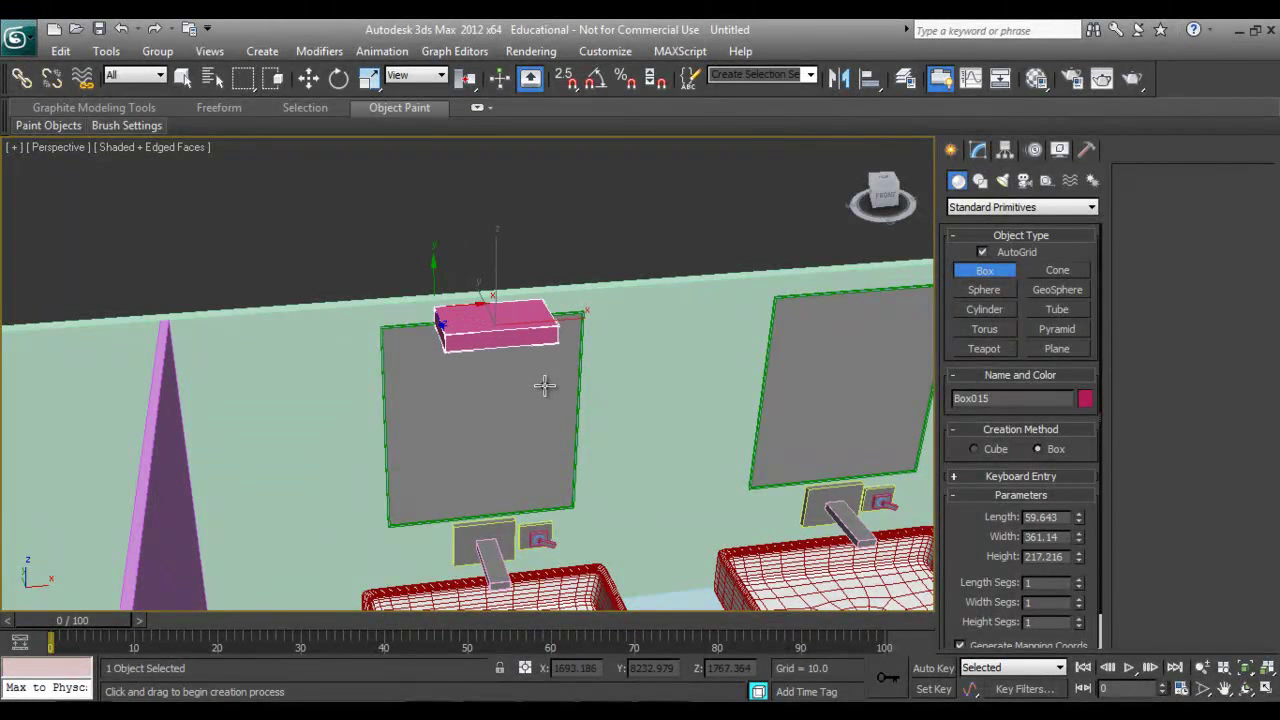
click(544, 385)
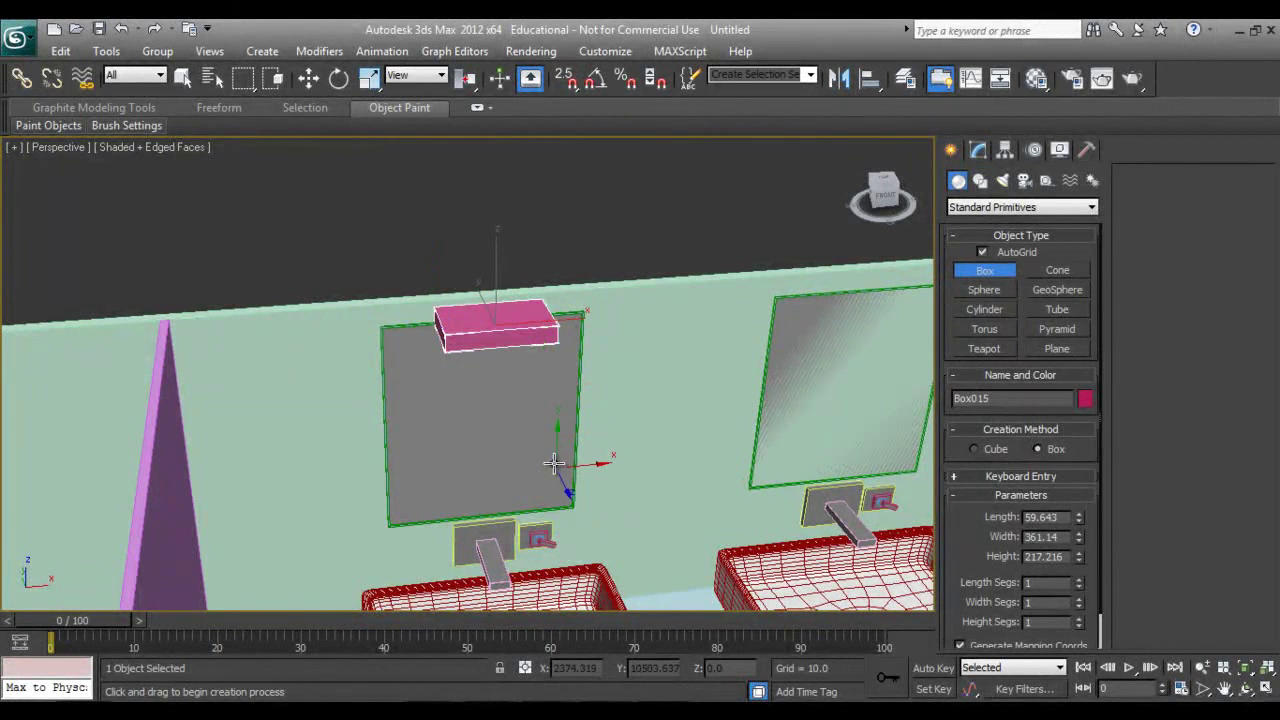
alt+middle_drag(553, 463, 486, 440)
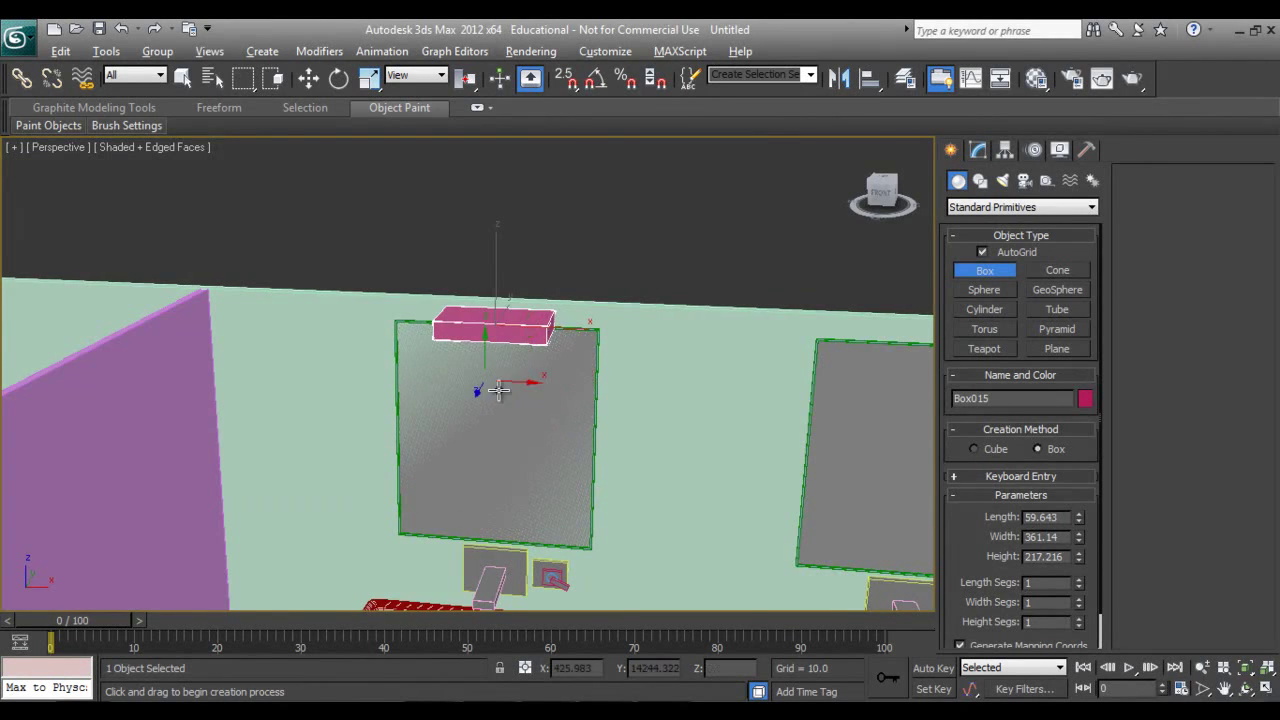
alt+middle_drag(498, 390, 542, 295)
scroll(514, 354, up, 5)
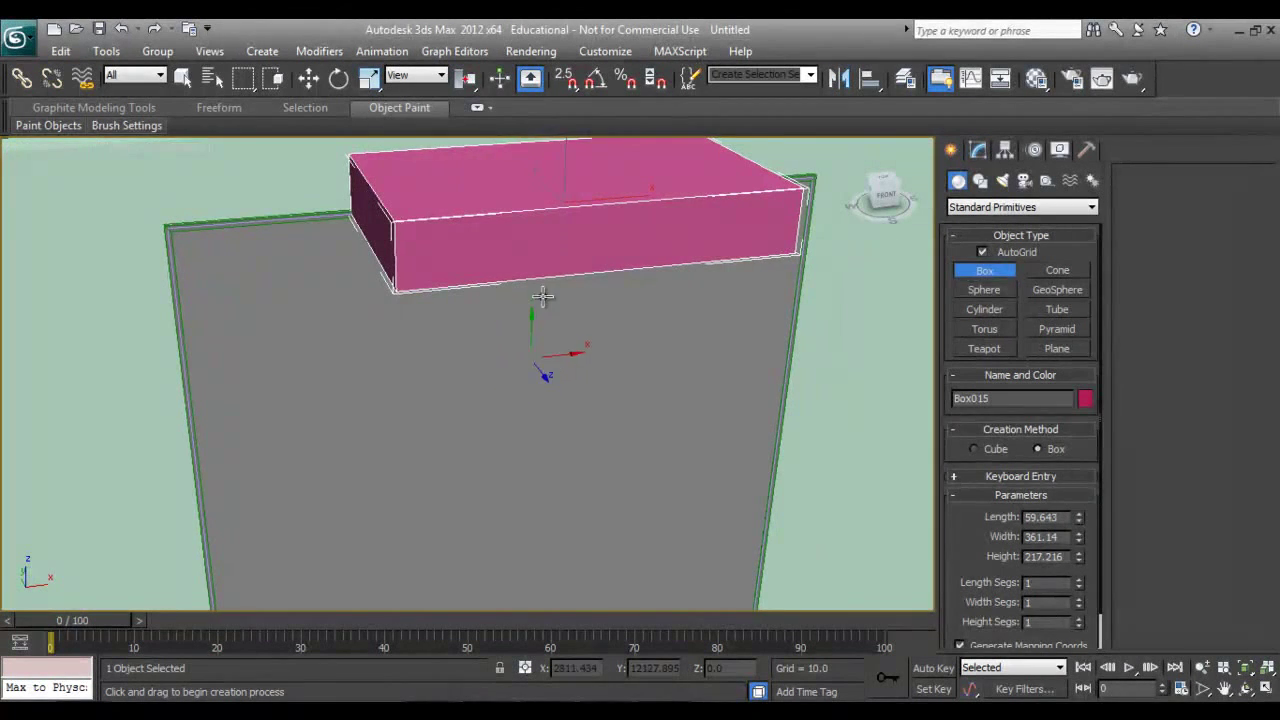
right_click(544, 250)
Convert Box015 to an Editable Poly and select its two front bottom vertices.
right_click(544, 250)
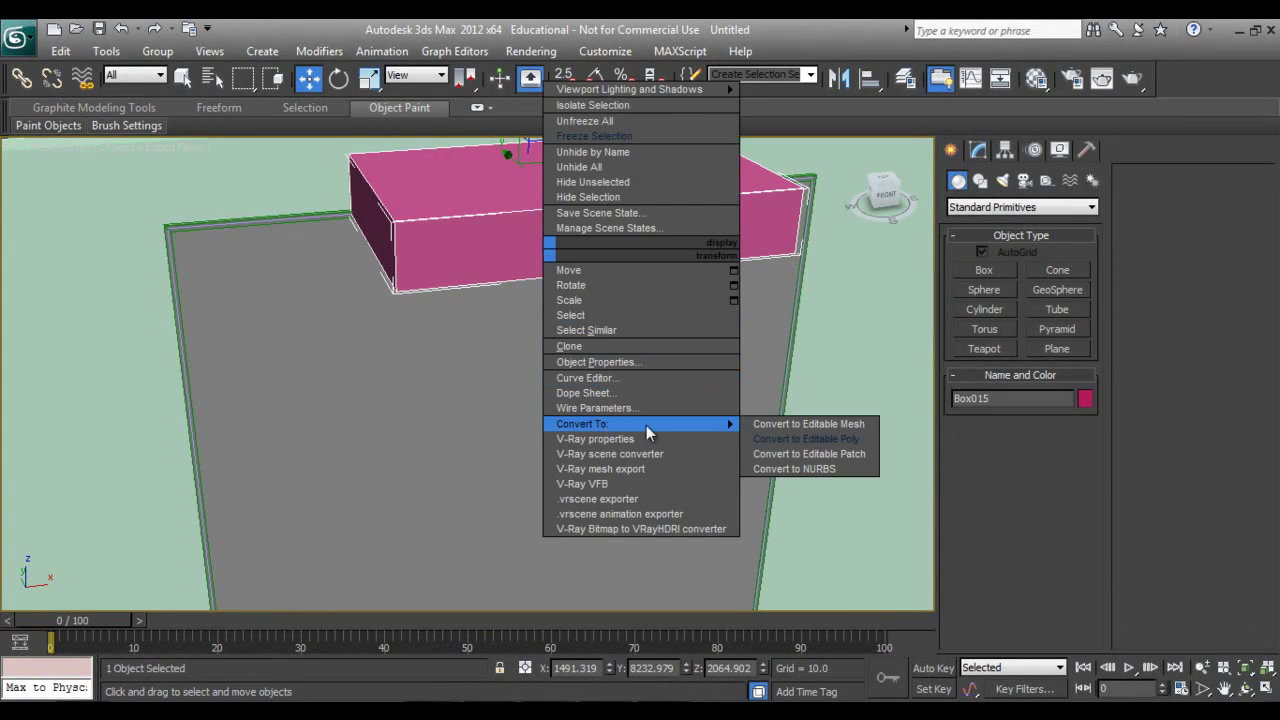
click(806, 438)
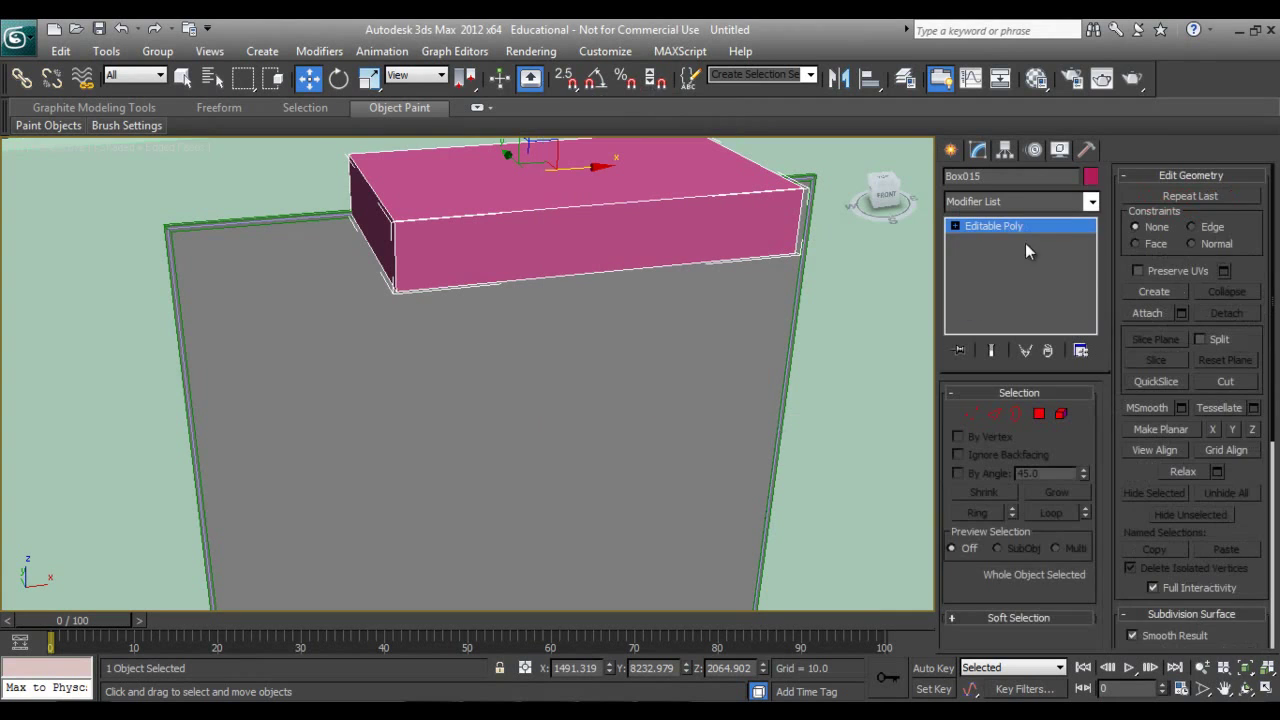
click(970, 413)
click(397, 291)
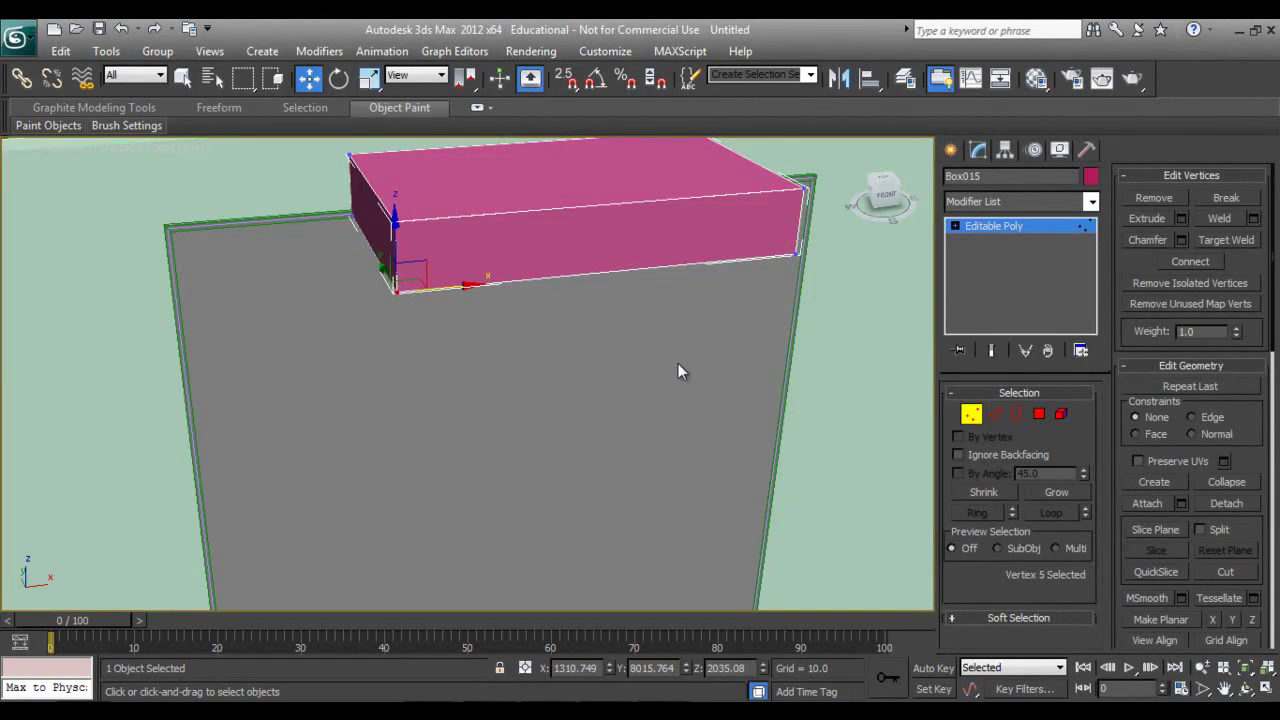
mouse_move(678, 363)
alt+middle_down()
mouse_move(660, 352)
mouse_move(701, 358)
alt+middle_up()
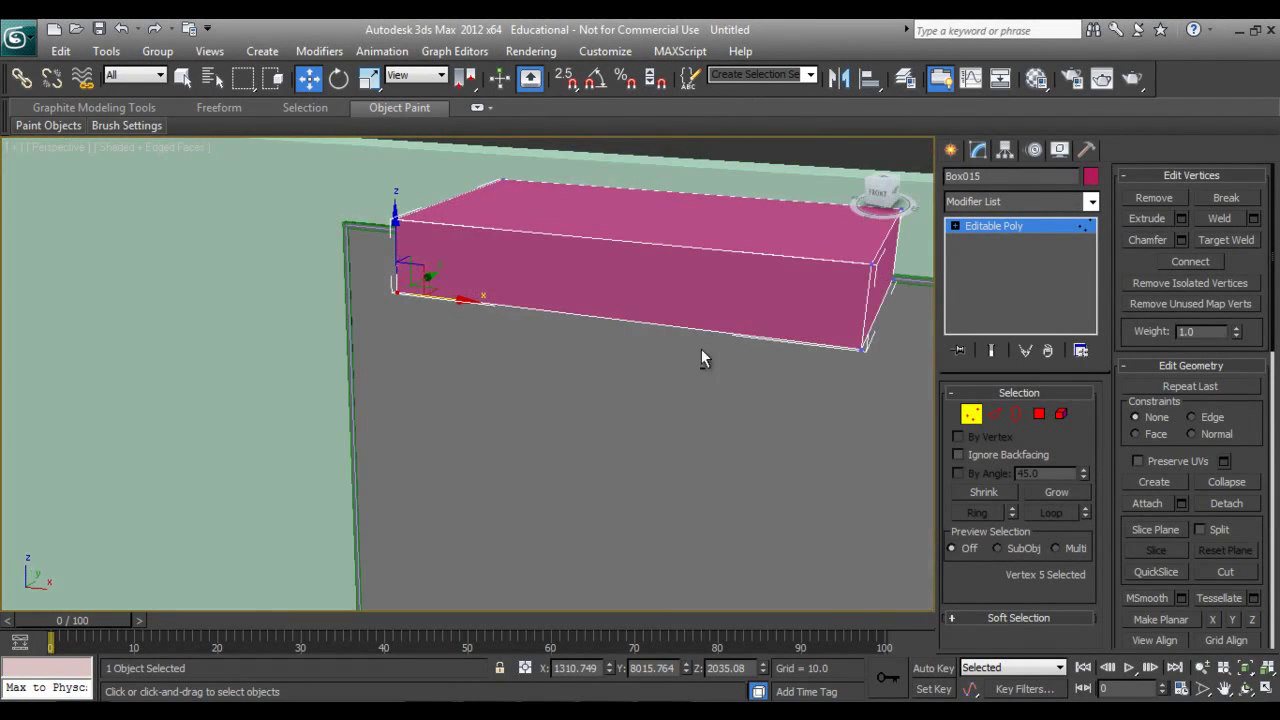
ctrl+click(863, 350)
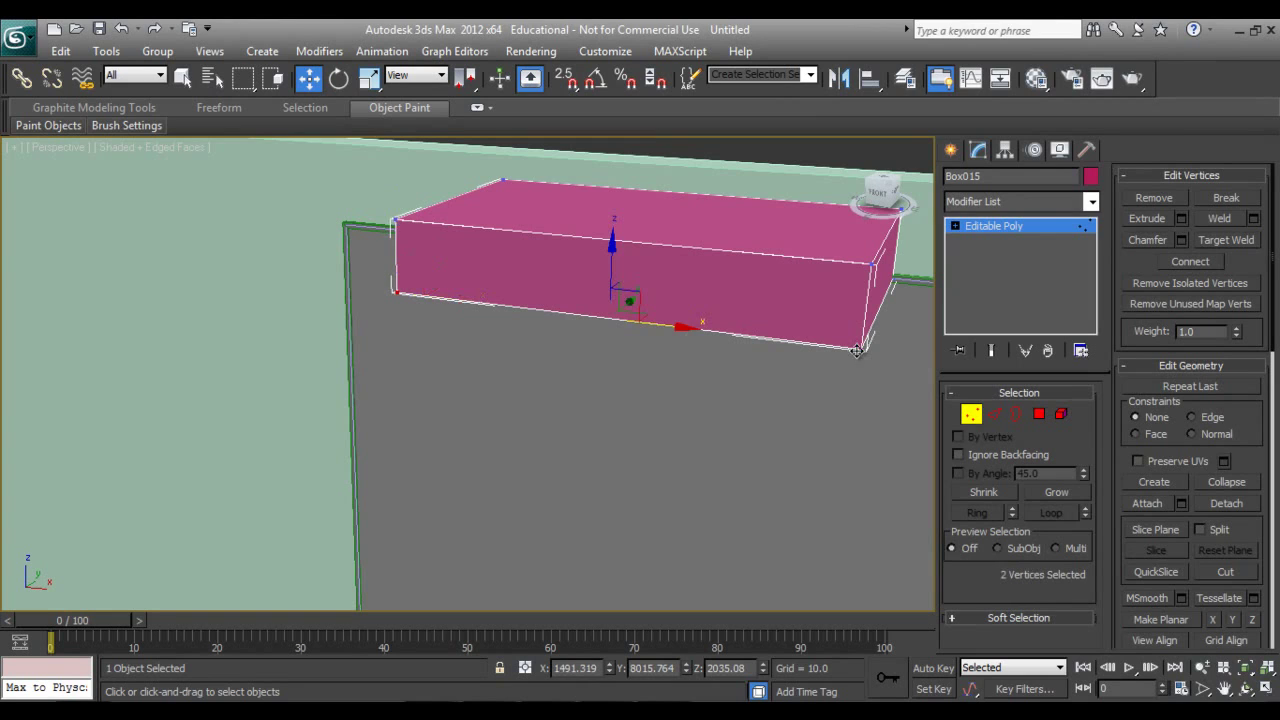
click(608, 232)
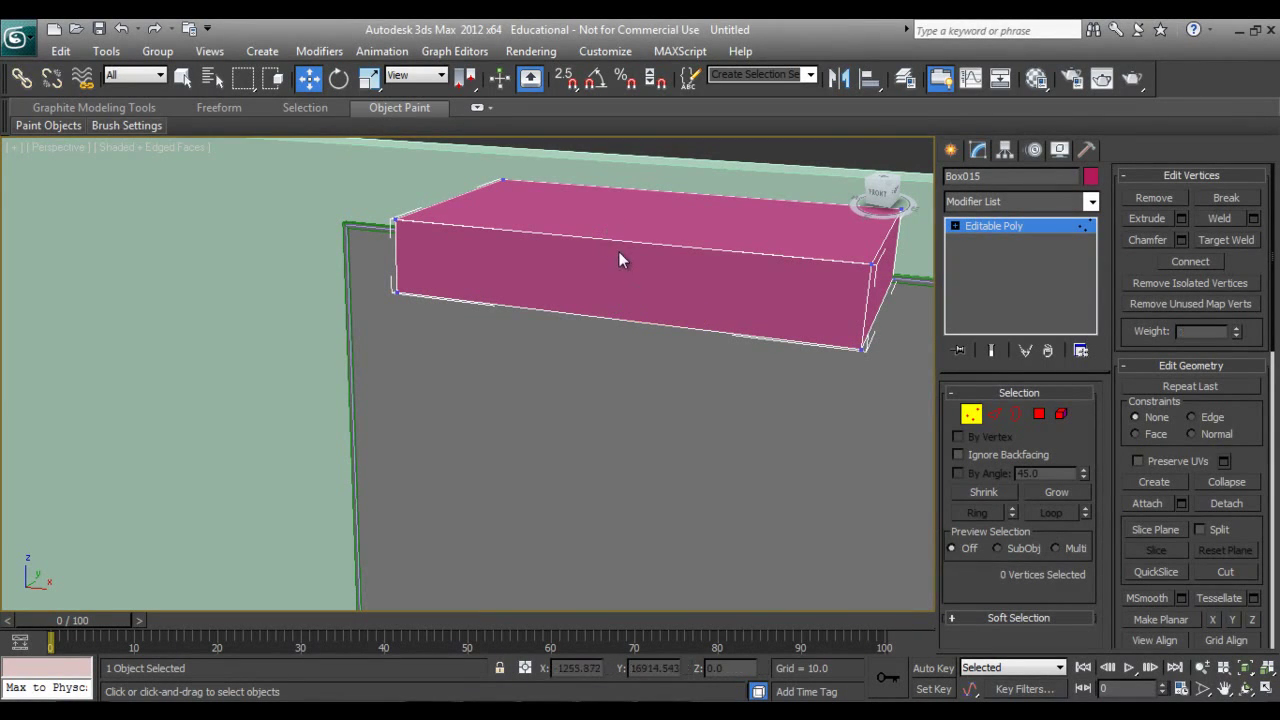
key(ctrl+z)
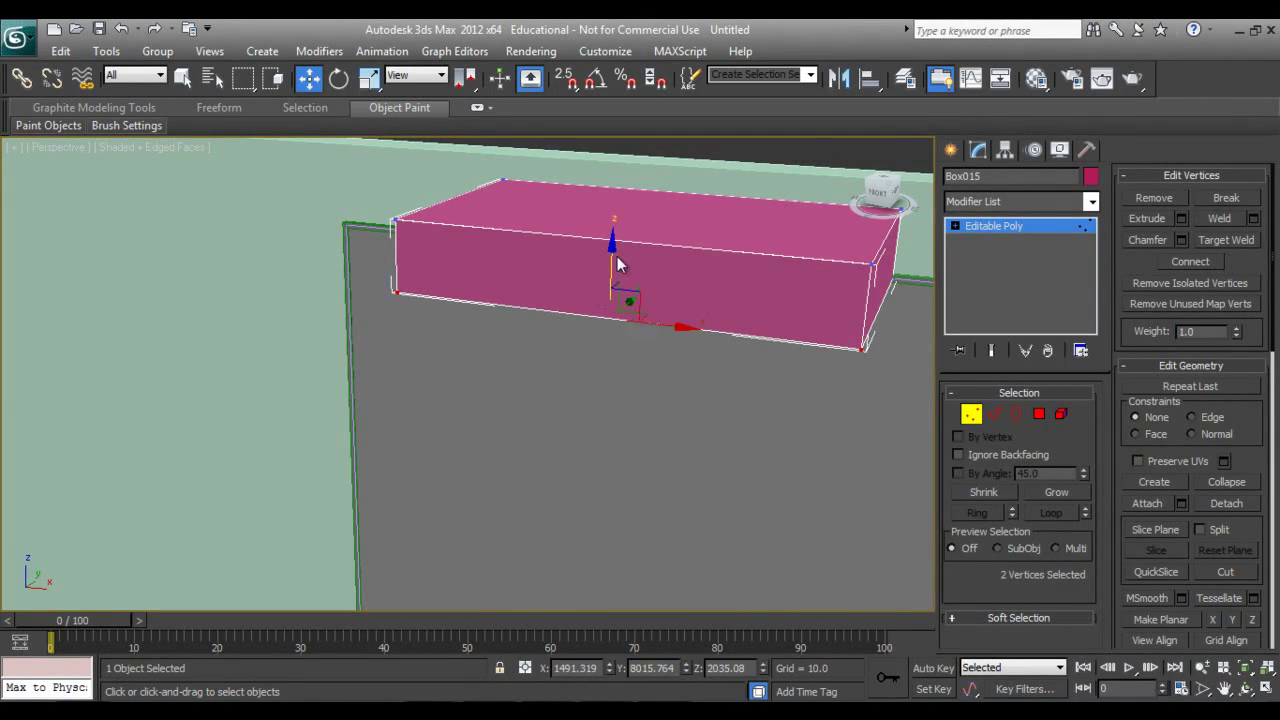
Raise the two selected vertices along Z so the box's front edge tilts upward.
key(F3)
drag(615, 257, 617, 195)
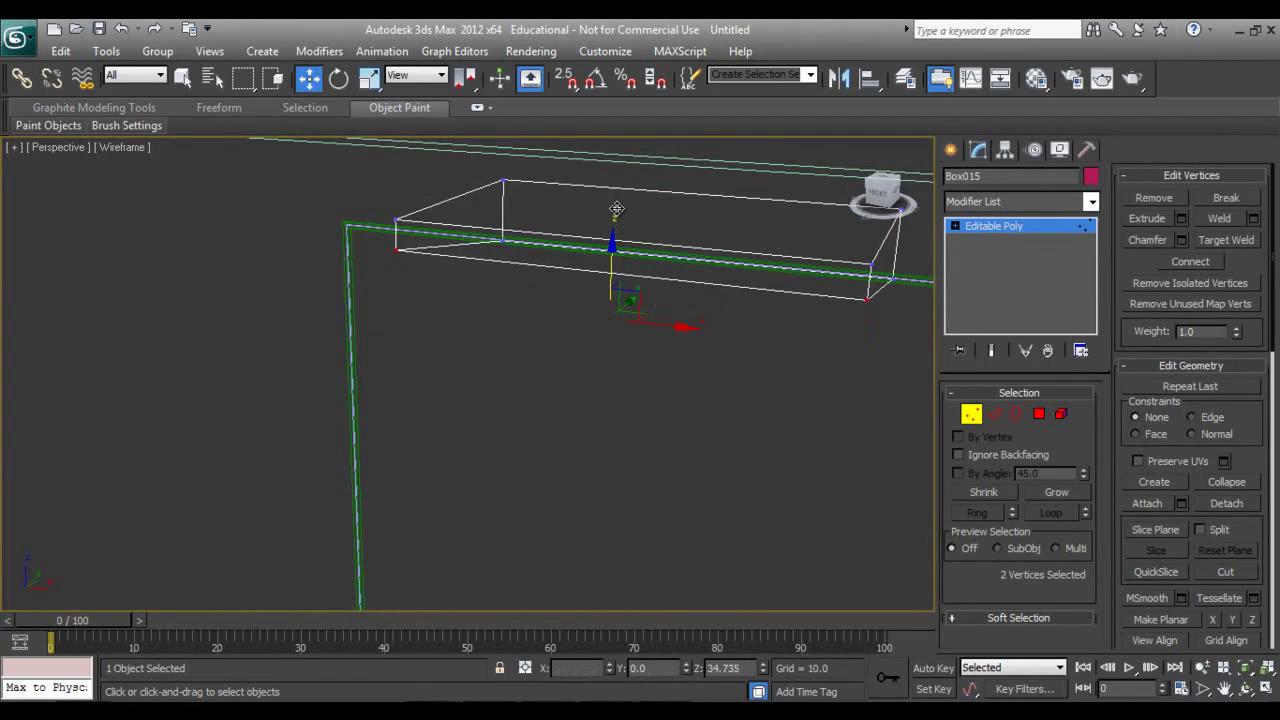
mouse_move(619, 302)
alt+middle_down()
mouse_move(629, 320)
mouse_move(630, 299)
alt+middle_up()
key(F3)
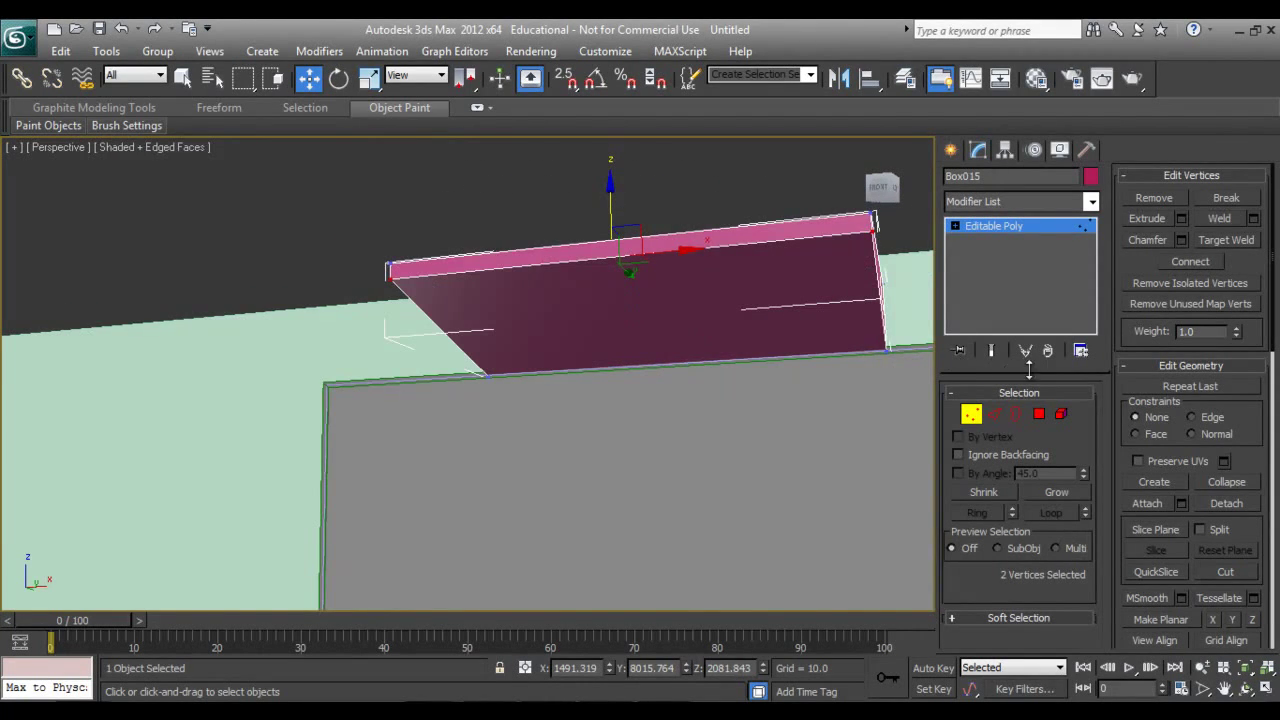
Inset the box's large front face by an amount of 19.169.
key(1)
key(4)
click(773, 333)
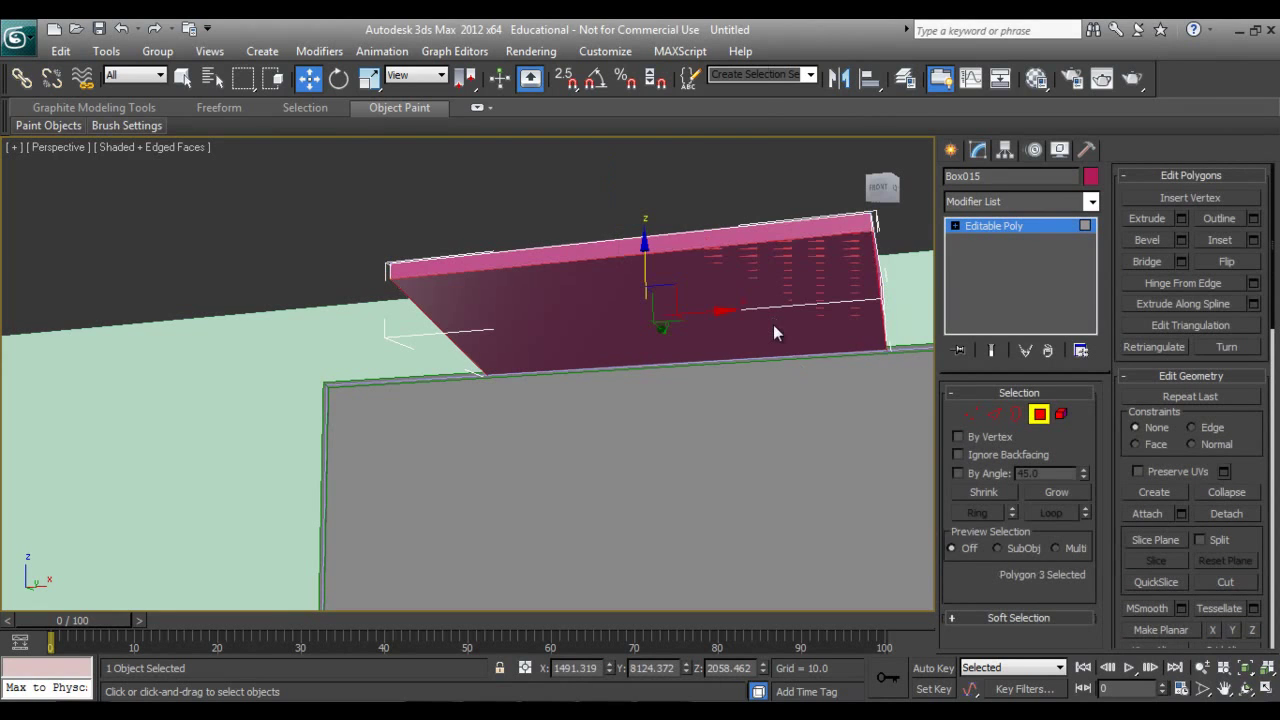
right_click(774, 332)
click(577, 423)
drag(736, 400, 838, 380)
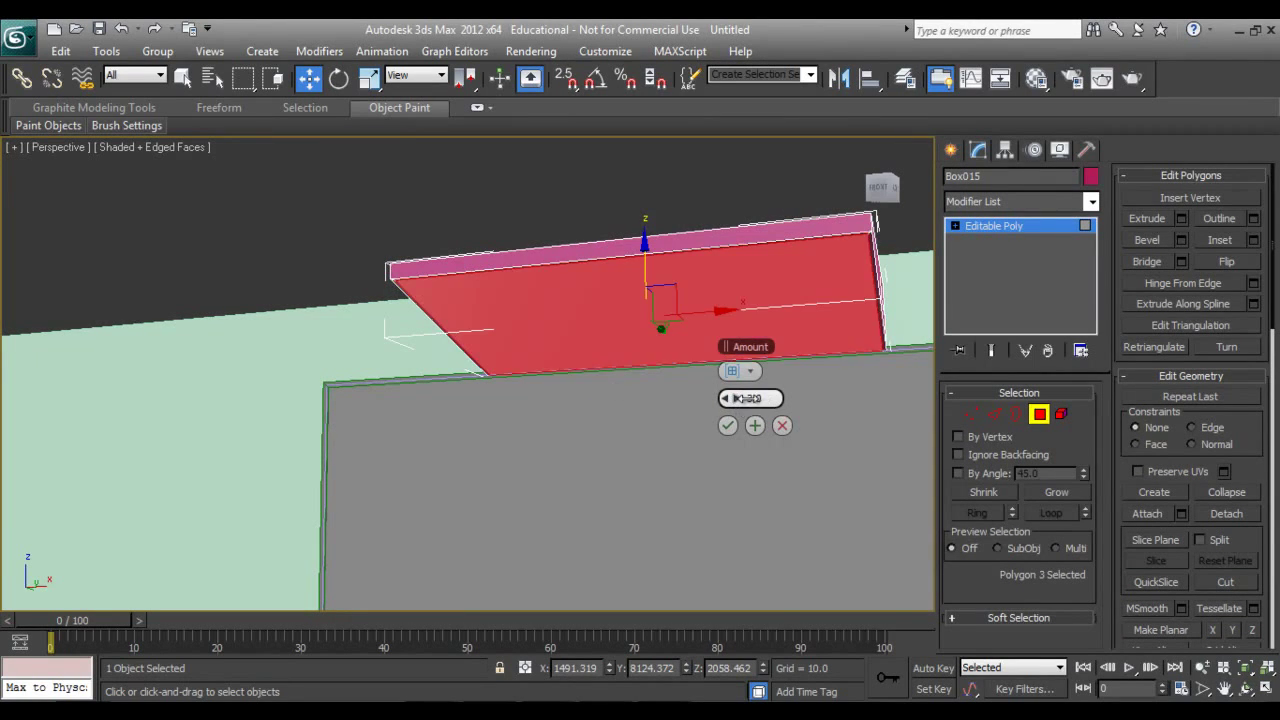
key(F2)
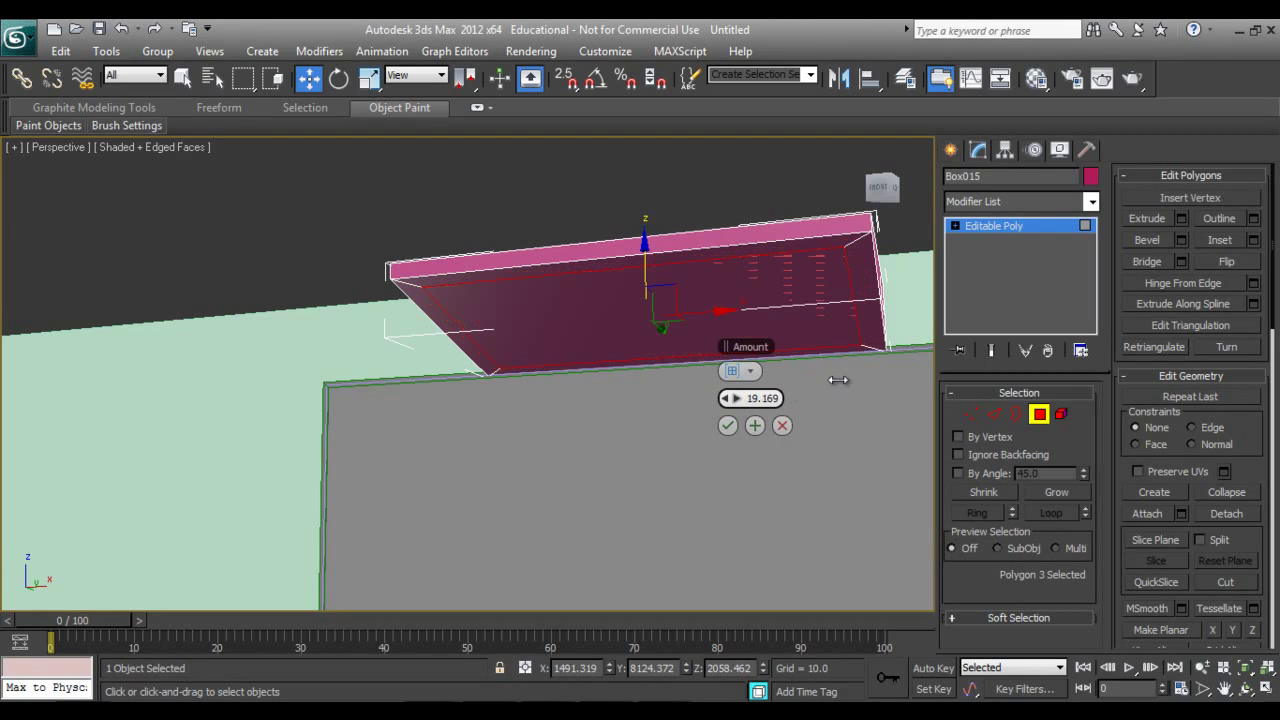
click(727, 425)
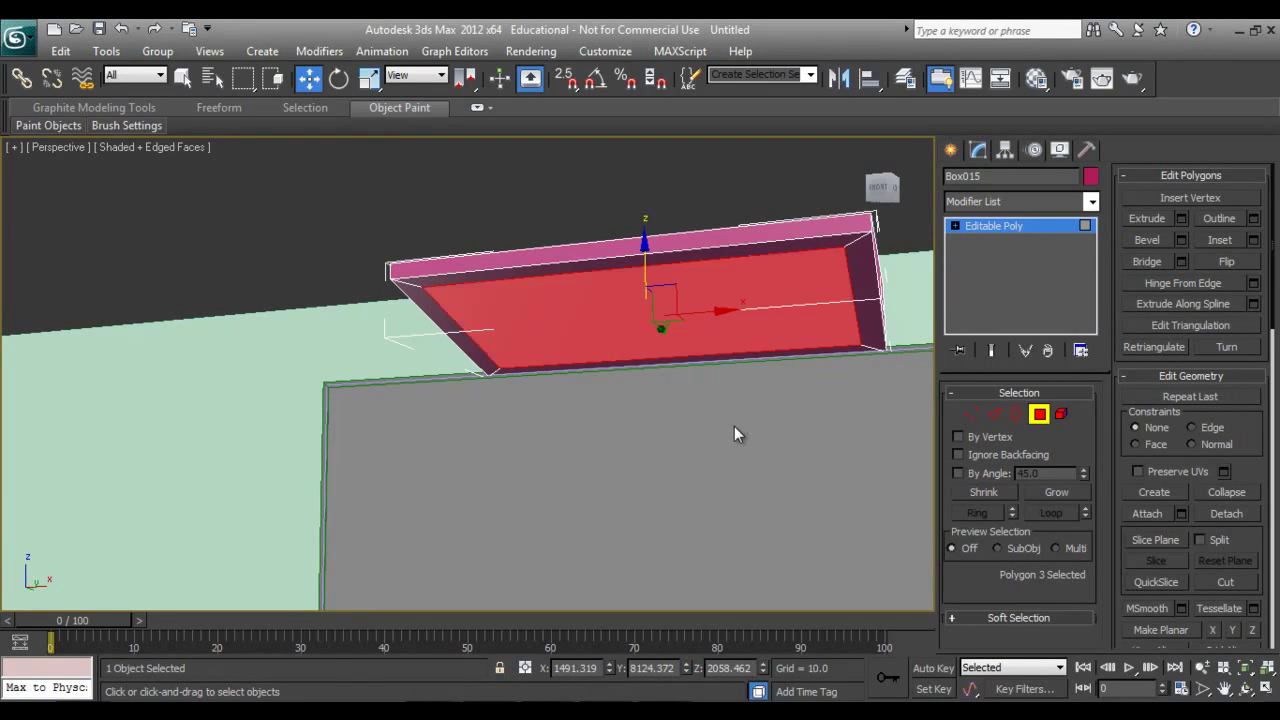
Extrude the inset face inward to a height of -3.335.
right_click(656, 322)
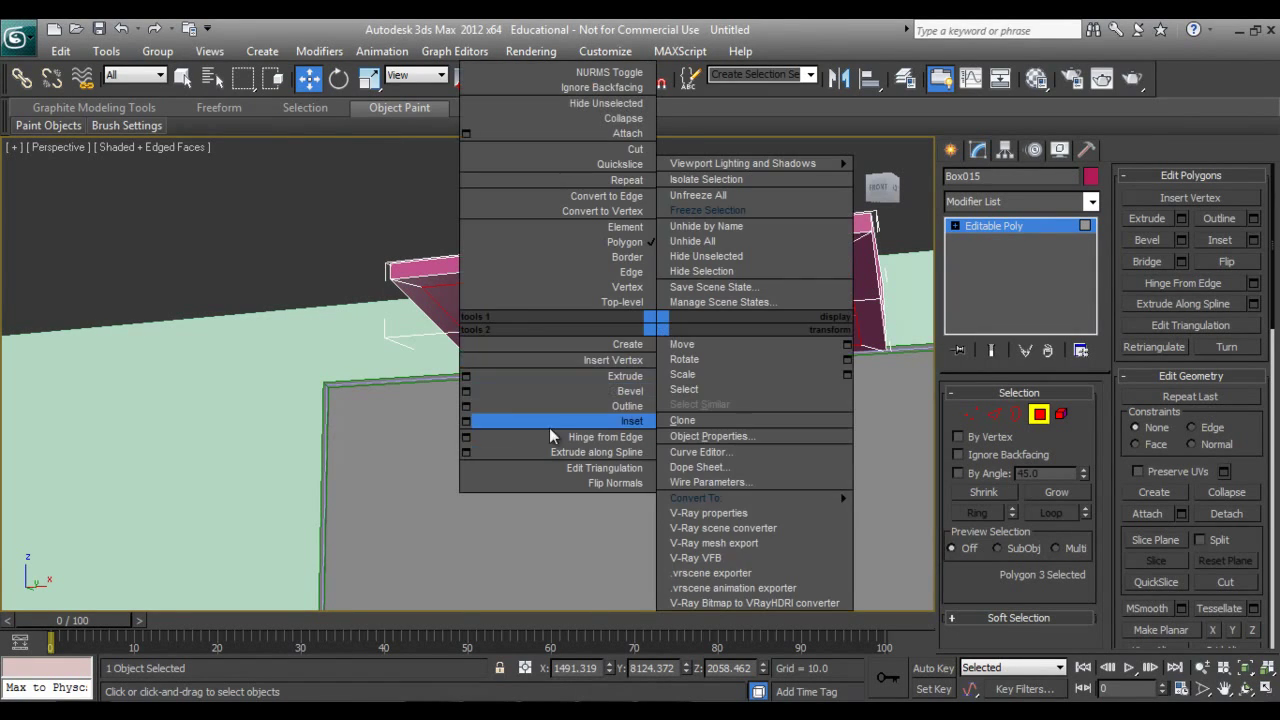
click(468, 376)
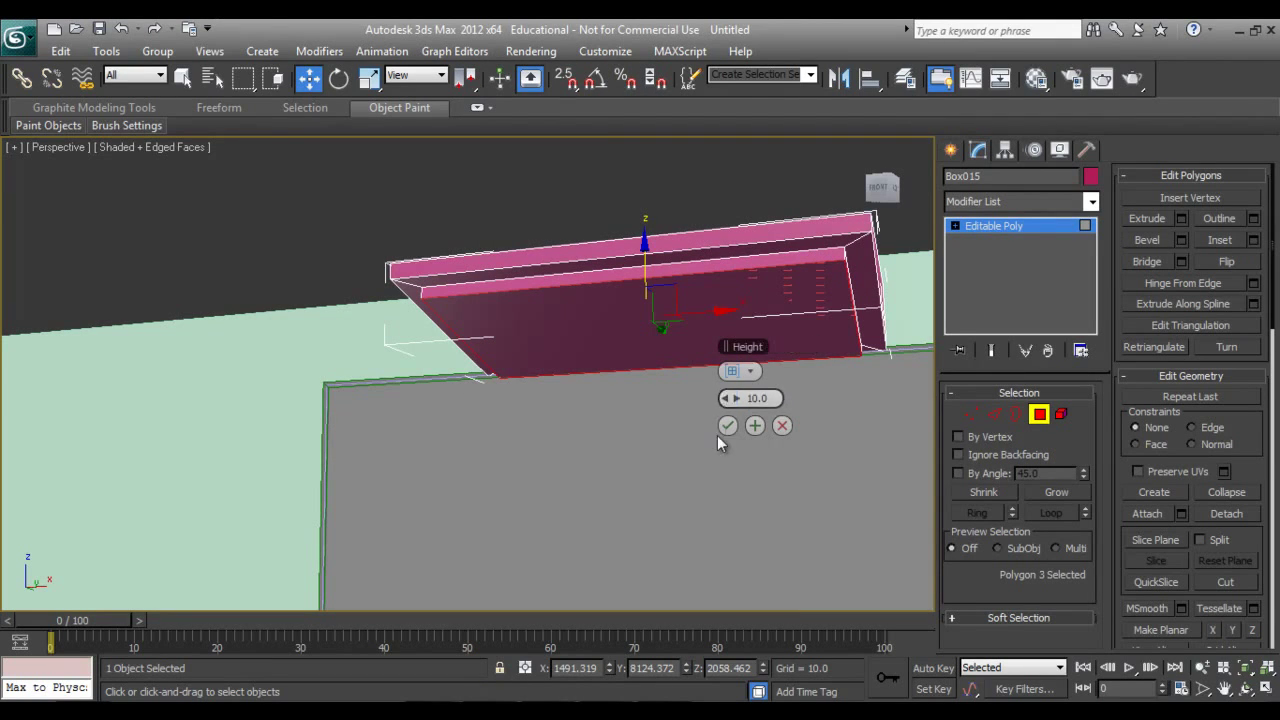
drag(740, 398, 667, 395)
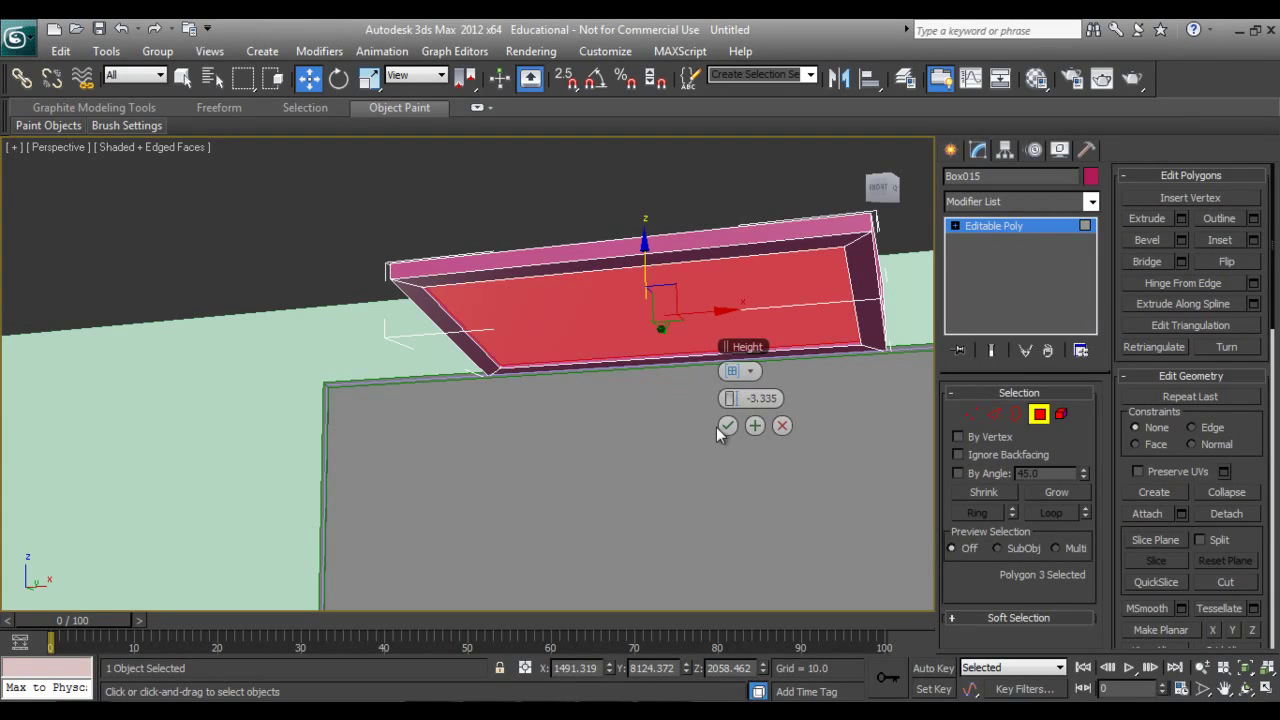
click(728, 426)
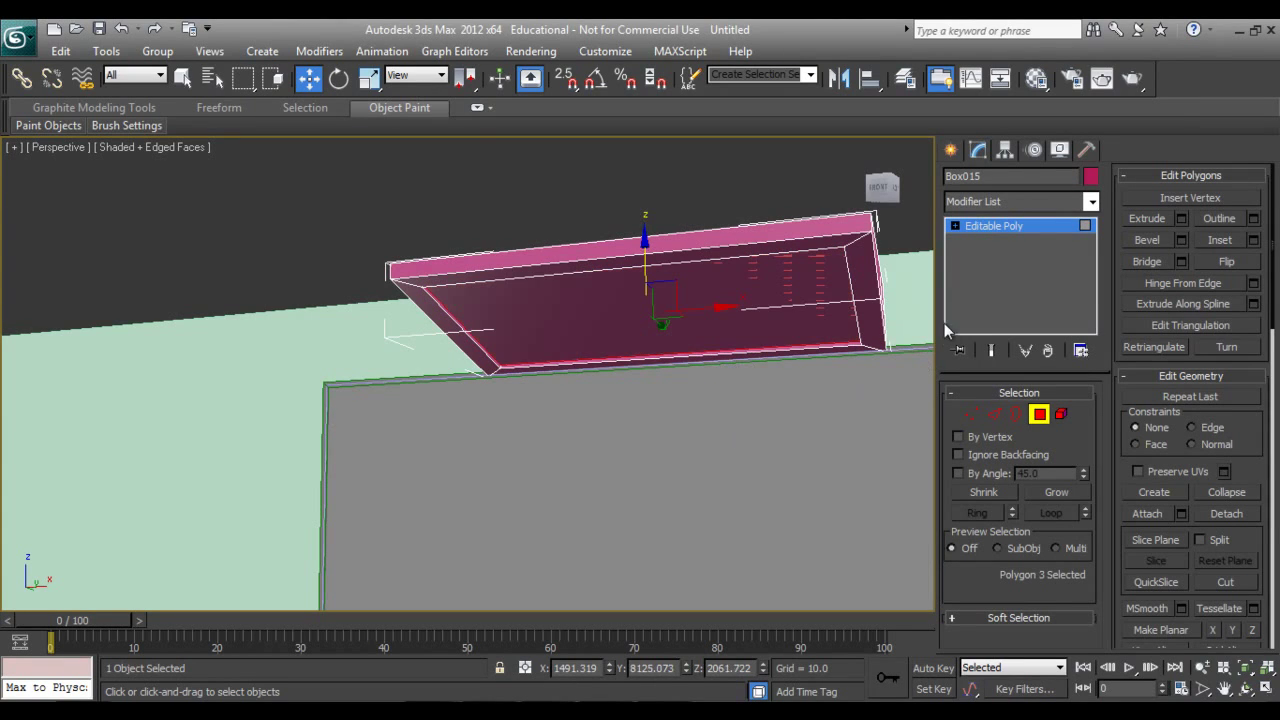
click(950, 149)
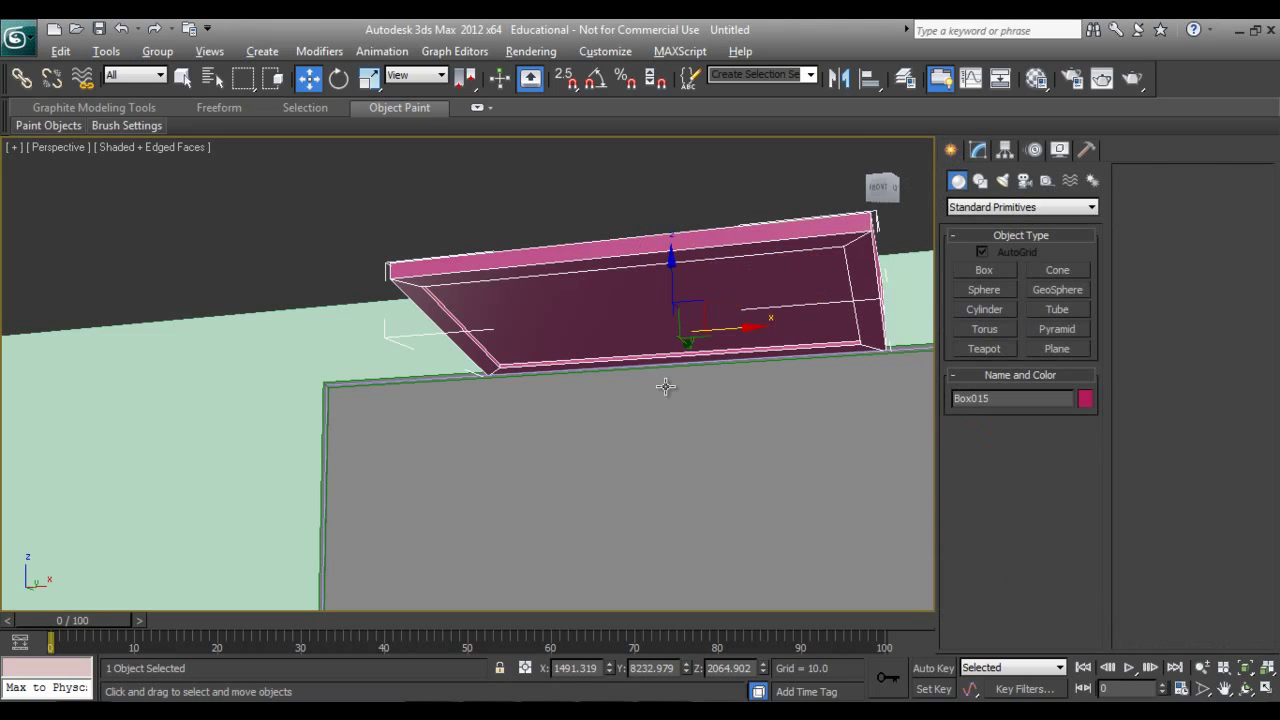
Open the Material Editor and select the name of the unused 07 - Default slot.
alt+middle_drag(666, 387, 687, 330)
mouse_move(600, 424)
alt+middle_down()
mouse_move(646, 423)
mouse_move(517, 377)
mouse_move(596, 392)
mouse_move(500, 423)
alt+middle_up()
scroll(500, 423, down, 2)
alt+middle_drag(364, 461, 408, 463)
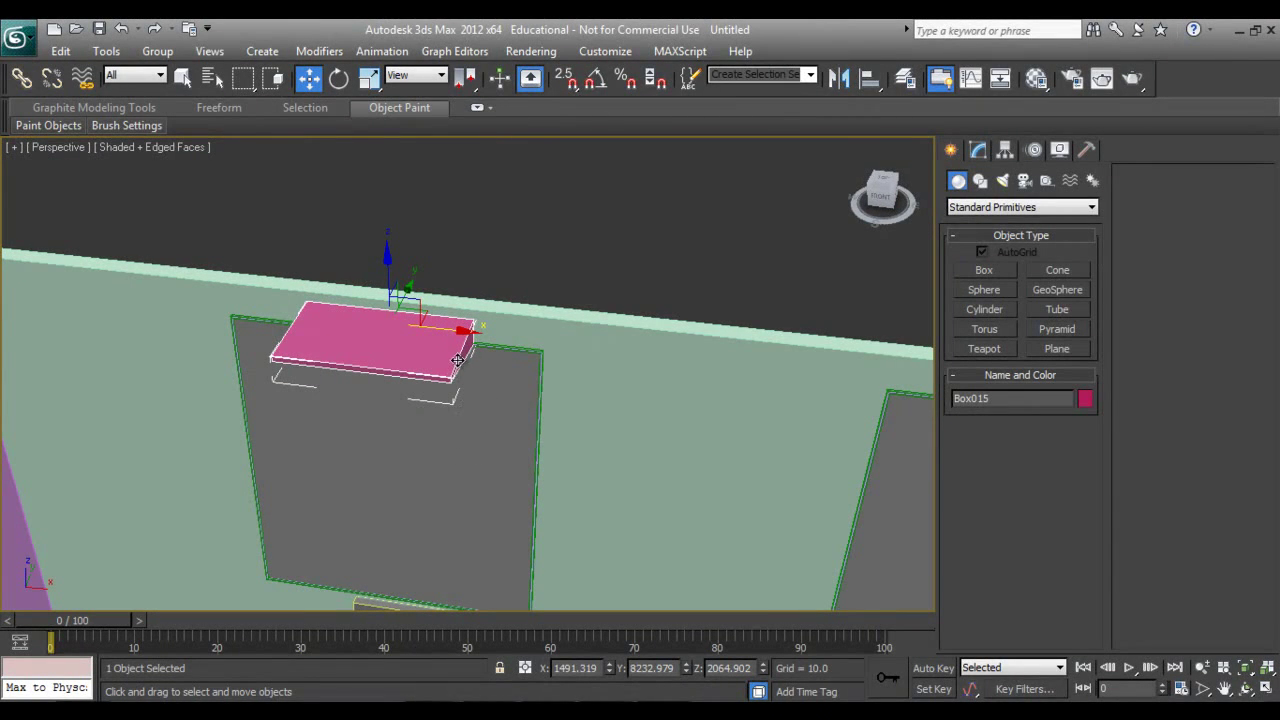
mouse_move(471, 429)
alt+middle_down()
mouse_move(457, 363)
mouse_move(563, 374)
mouse_move(557, 391)
alt+middle_up()
scroll(451, 366, up, 3)
key(m)
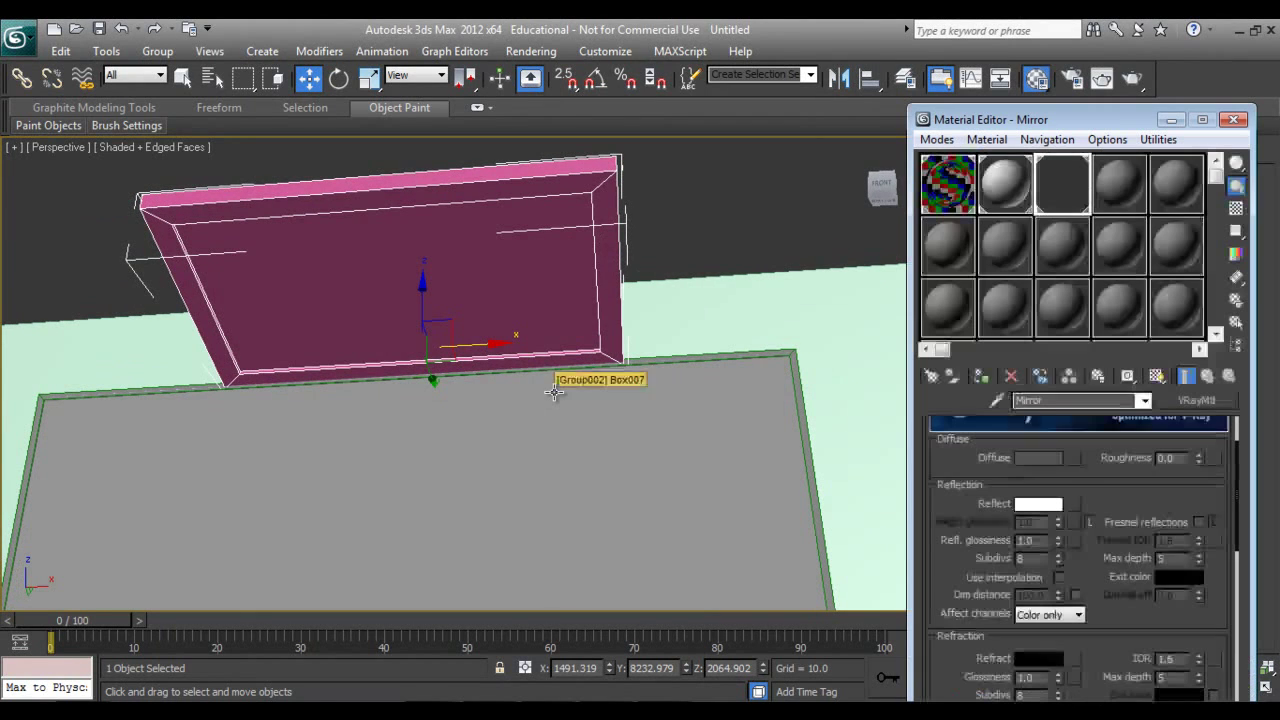
click(962, 250)
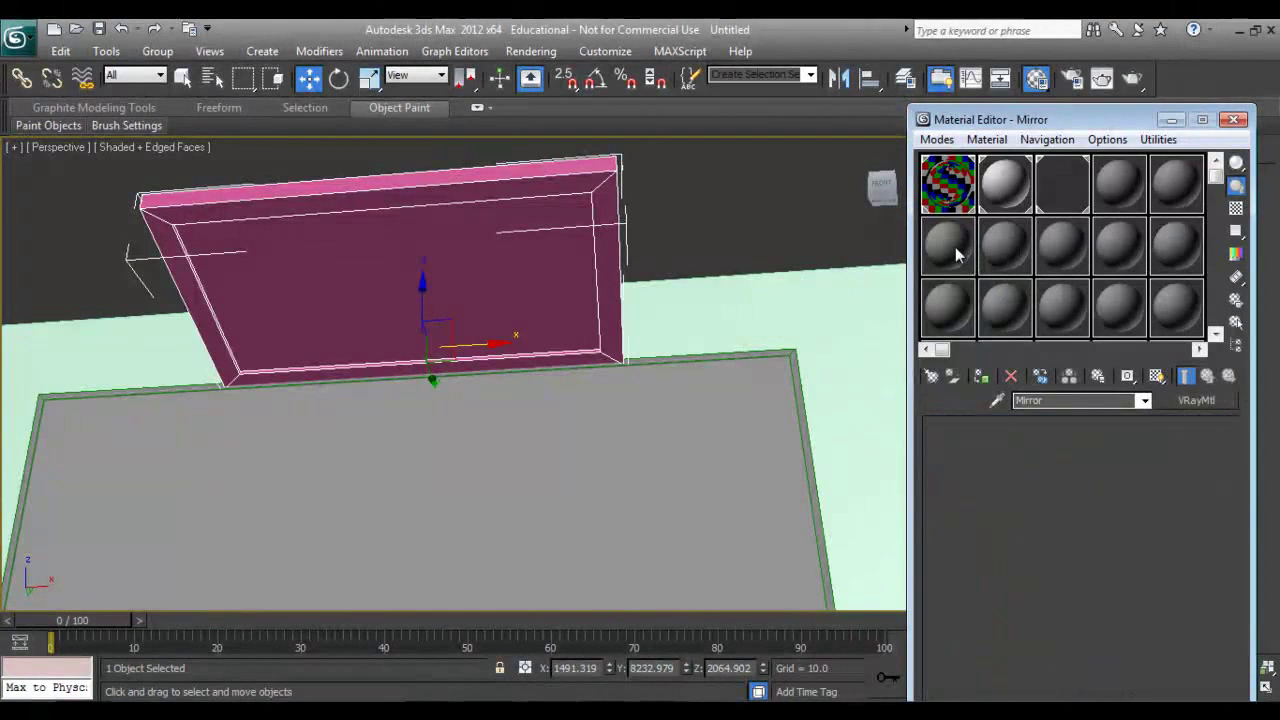
drag(1076, 400, 932, 400)
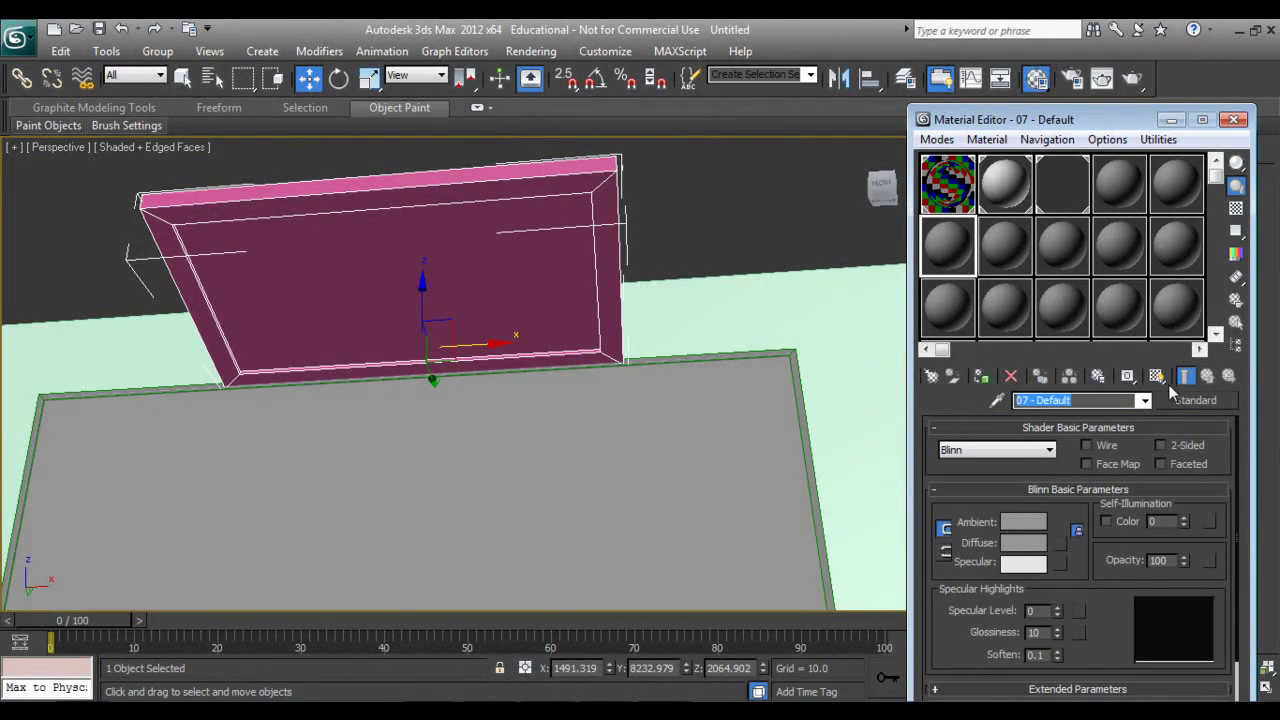
Change 07 - Default from Standard to Multi/Sub-Object, keeping the original as sub-material 1.
click(1197, 403)
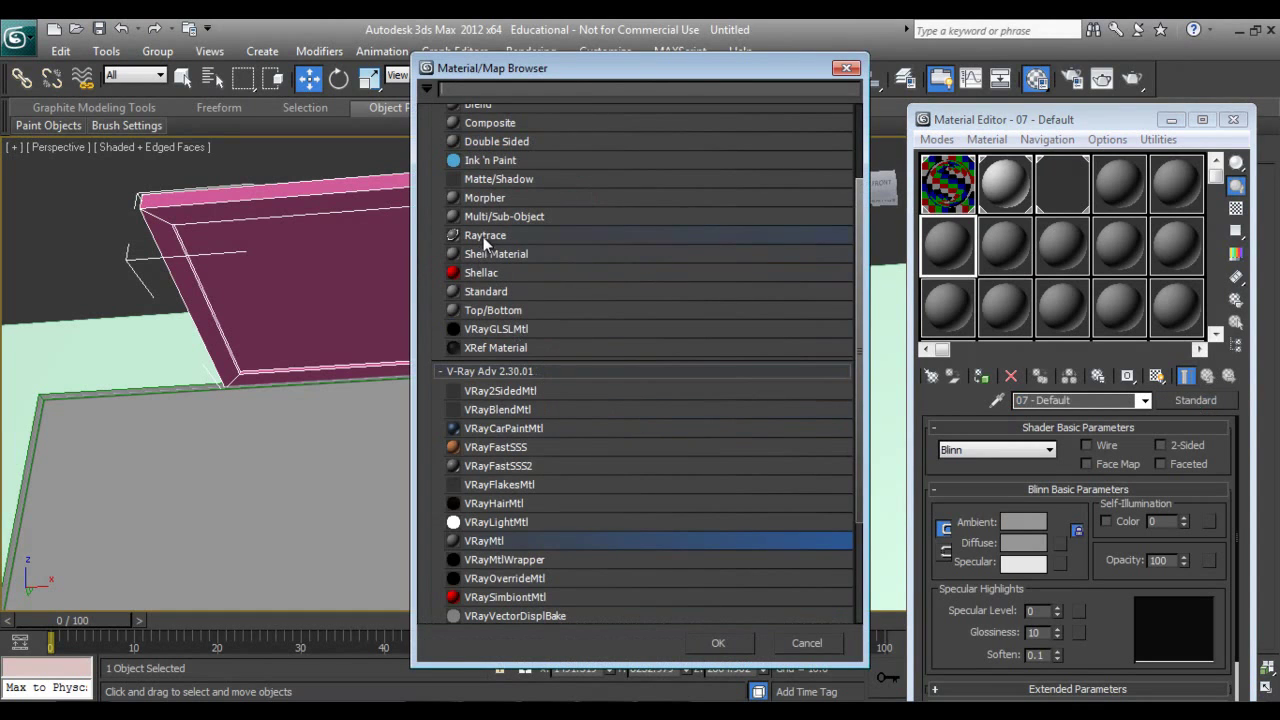
scroll(497, 259, up, 3)
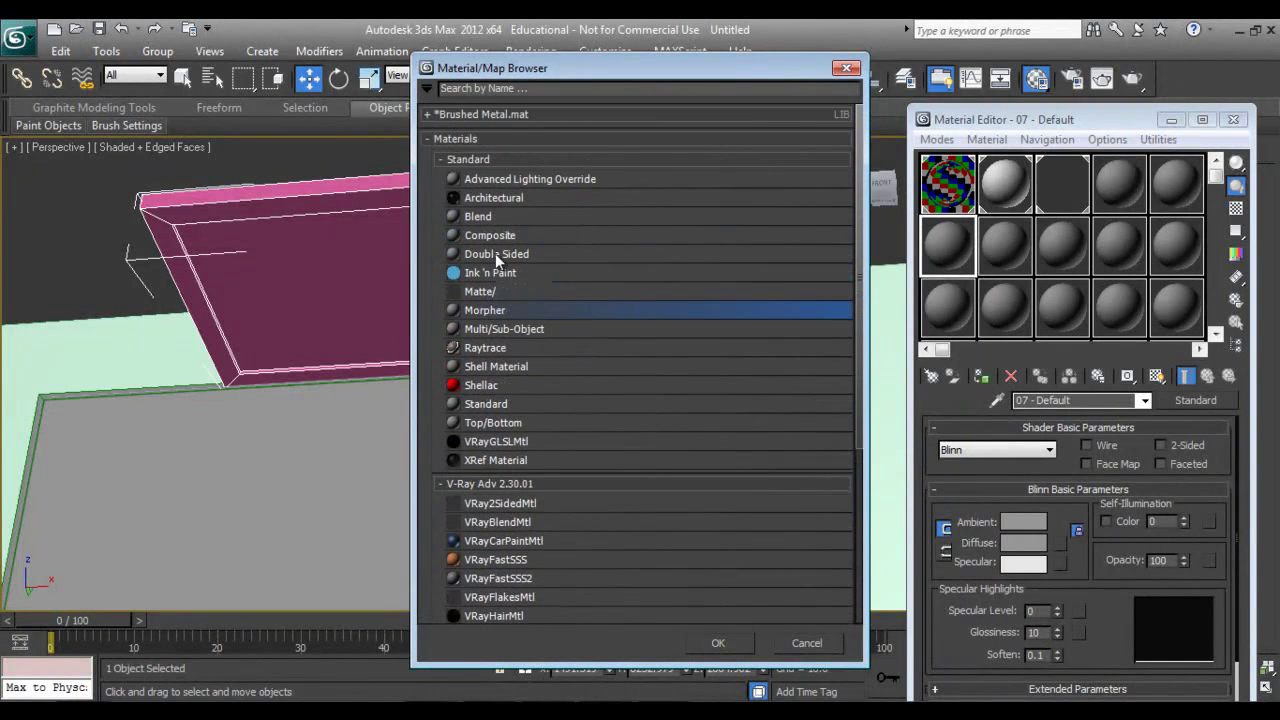
scroll(495, 260, down, 1)
scroll(494, 358, down, 1)
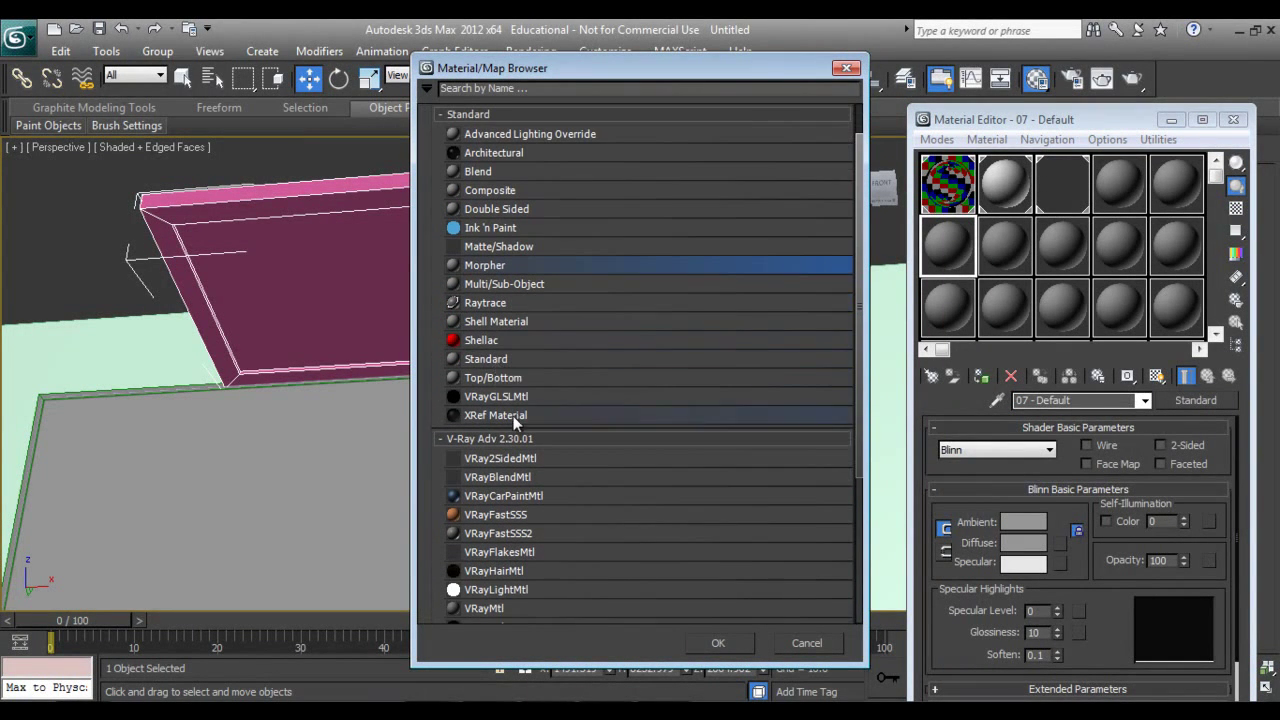
click(500, 359)
click(505, 283)
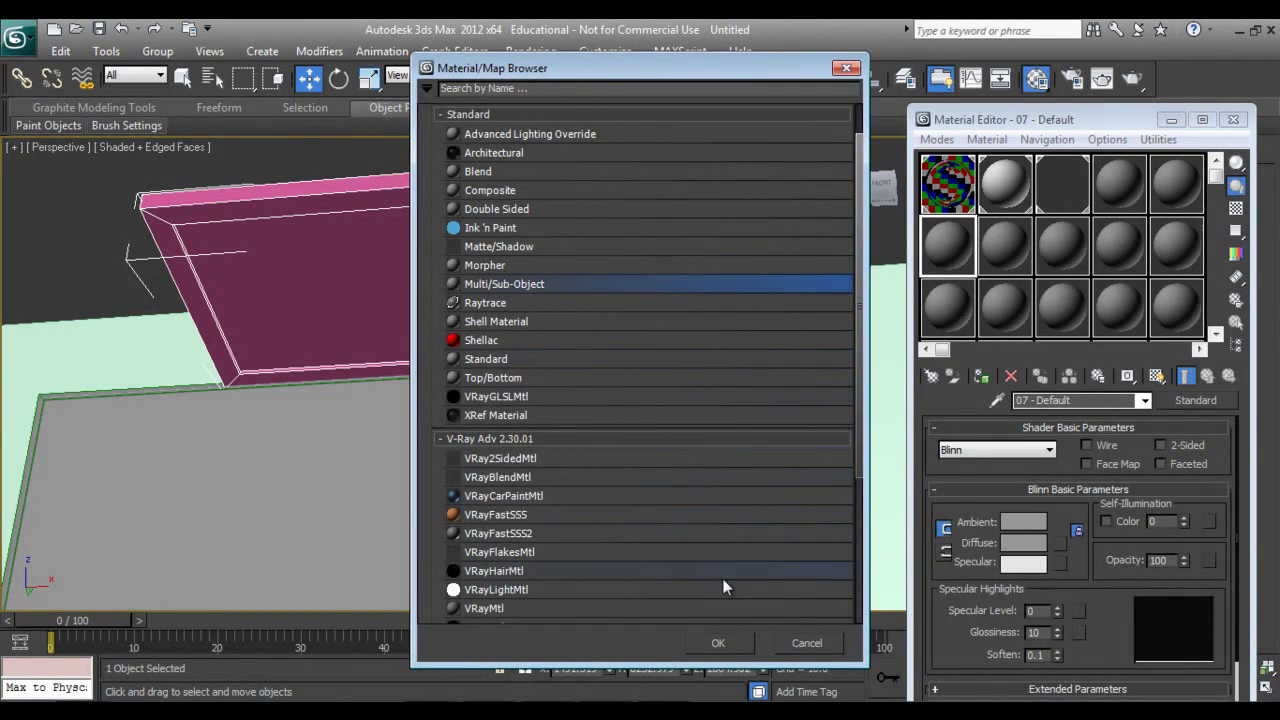
click(728, 643)
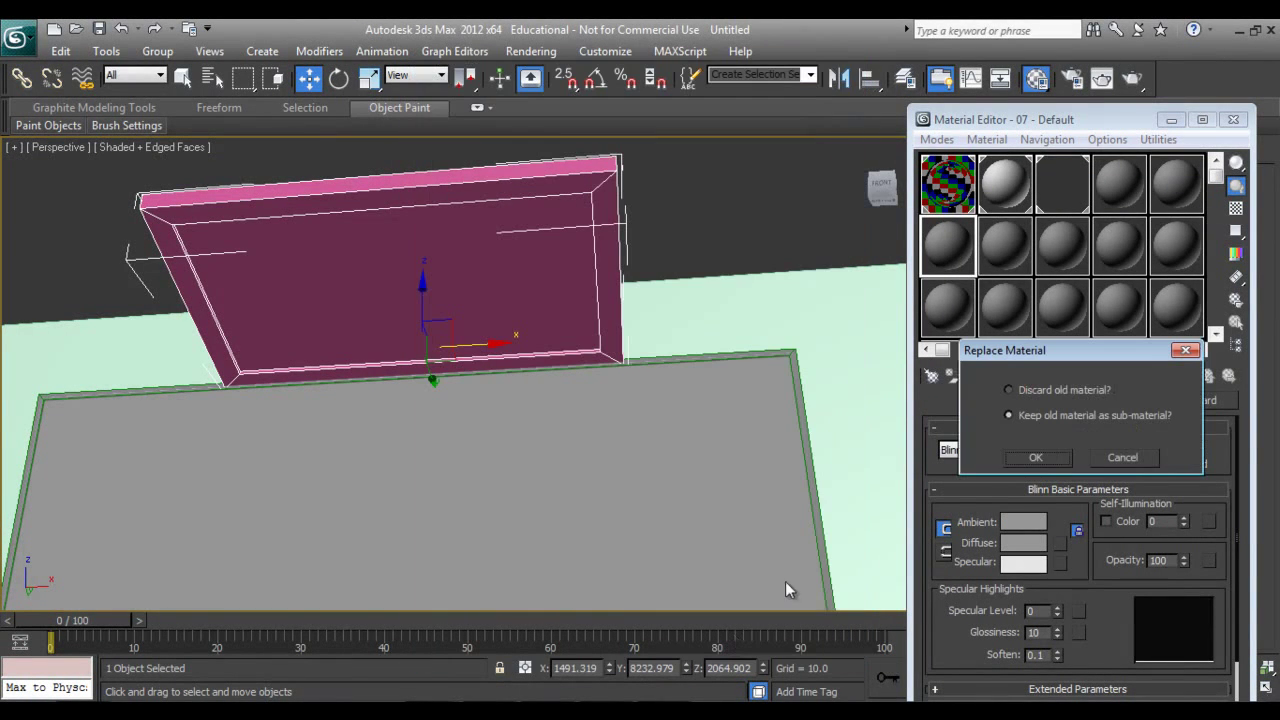
click(1038, 457)
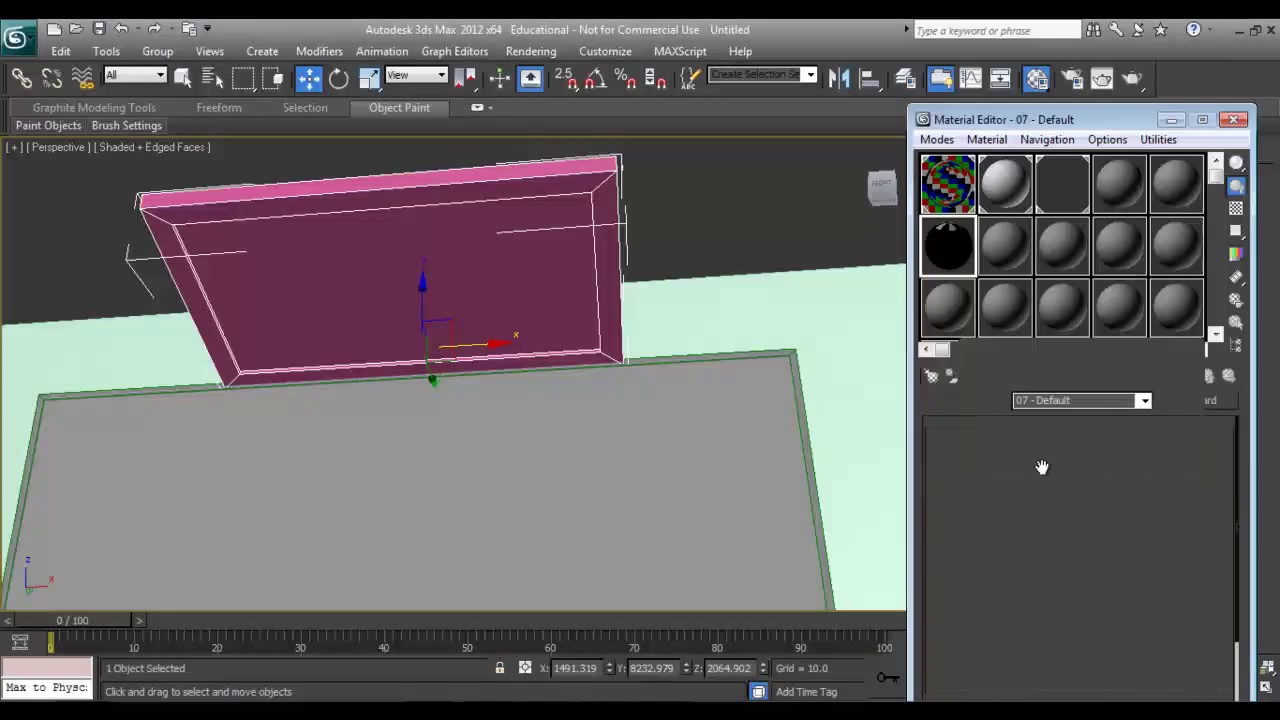
click(958, 193)
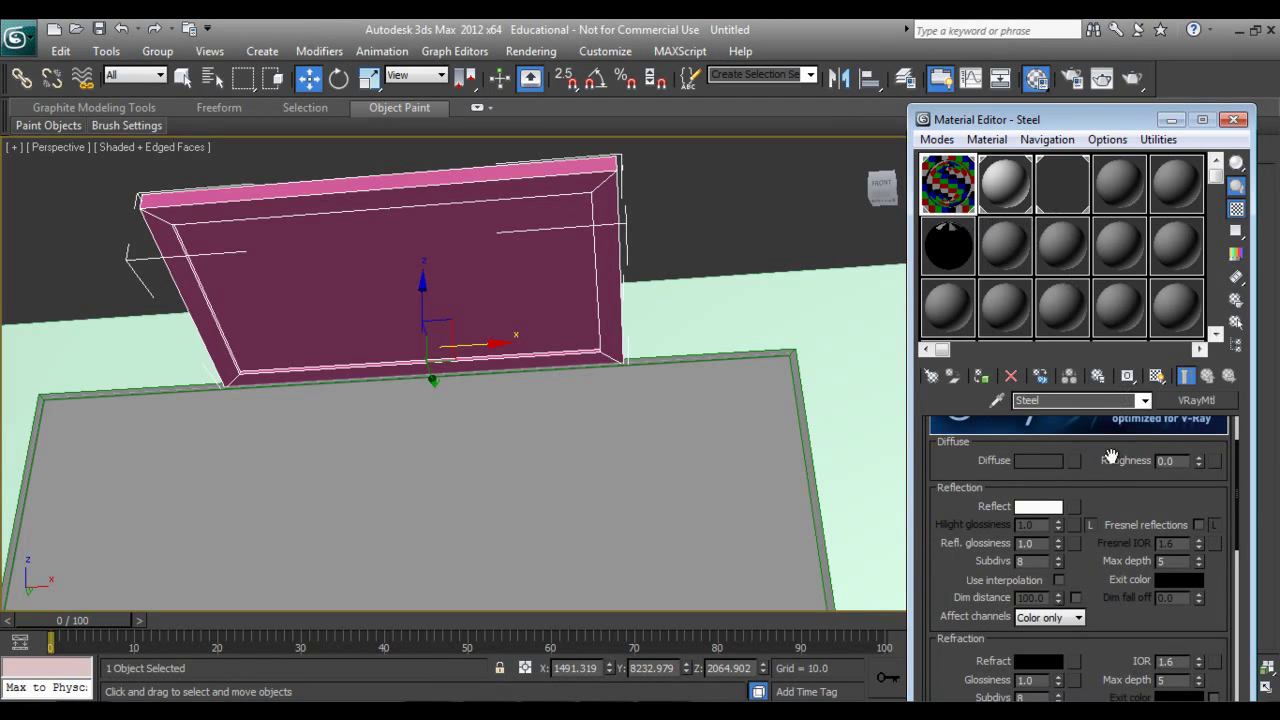
drag(1100, 495, 1124, 627)
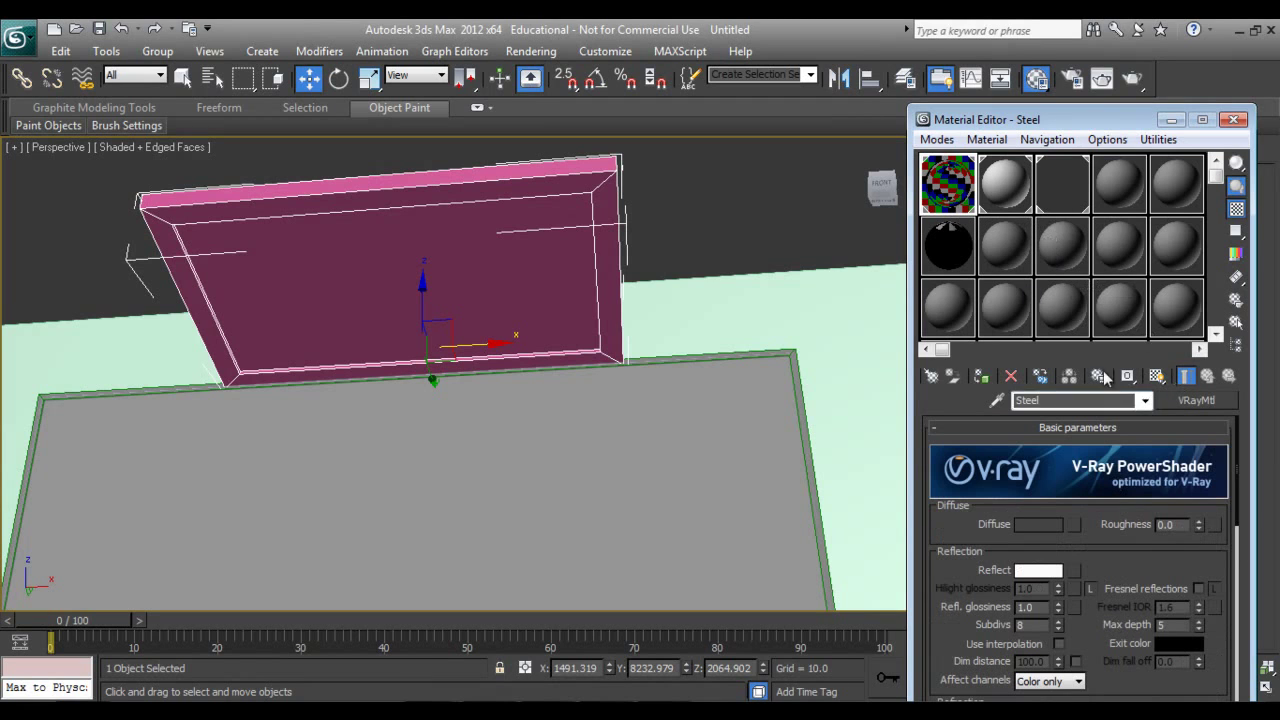
right_click(952, 194)
key(Escape)
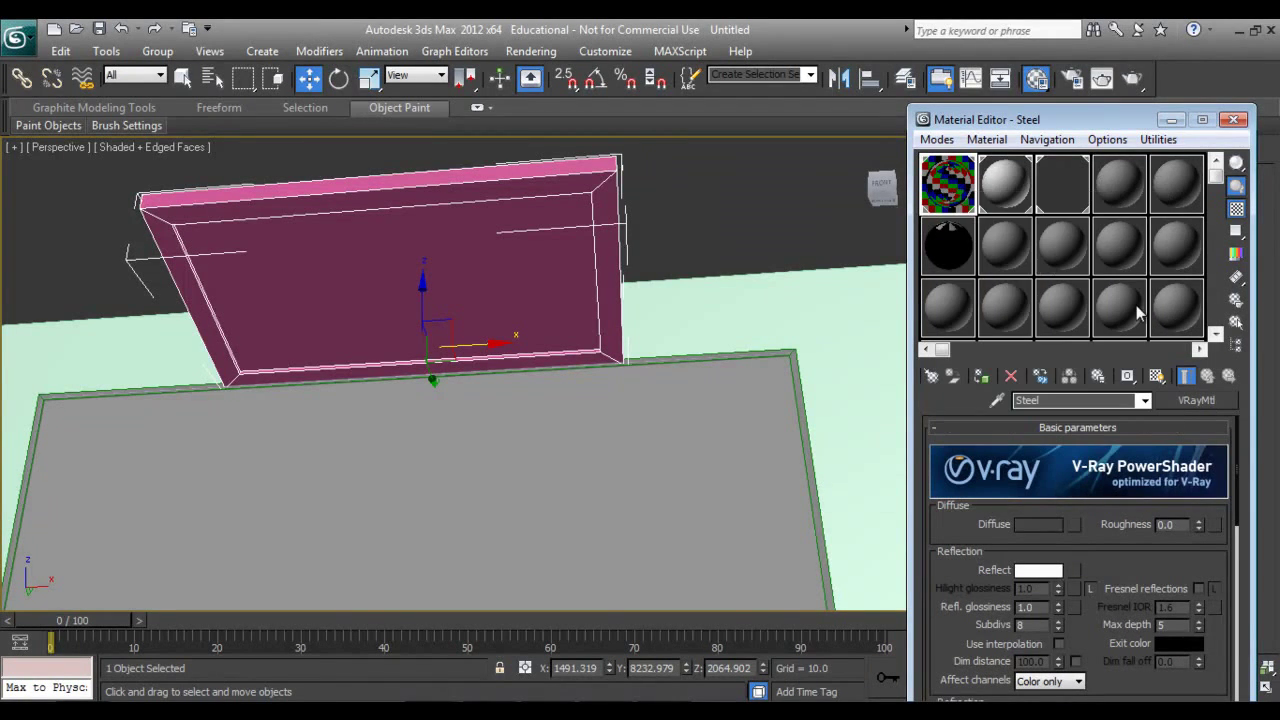
click(1076, 190)
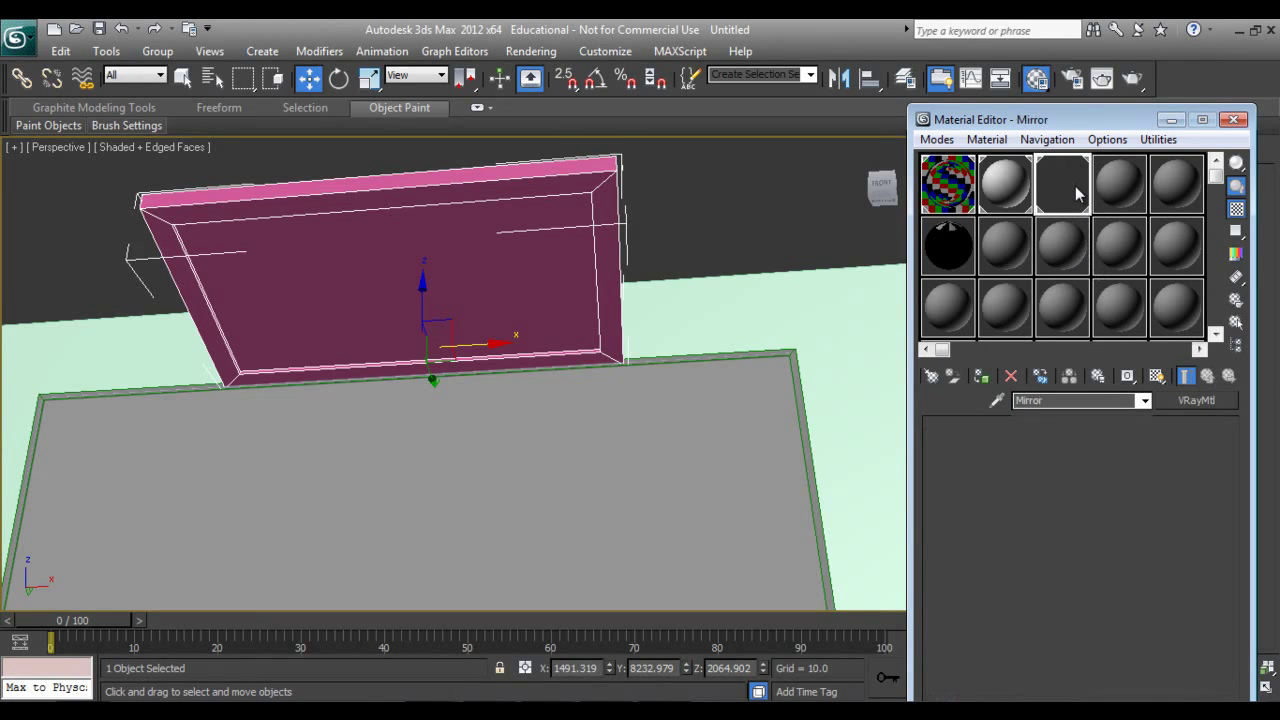
click(1013, 196)
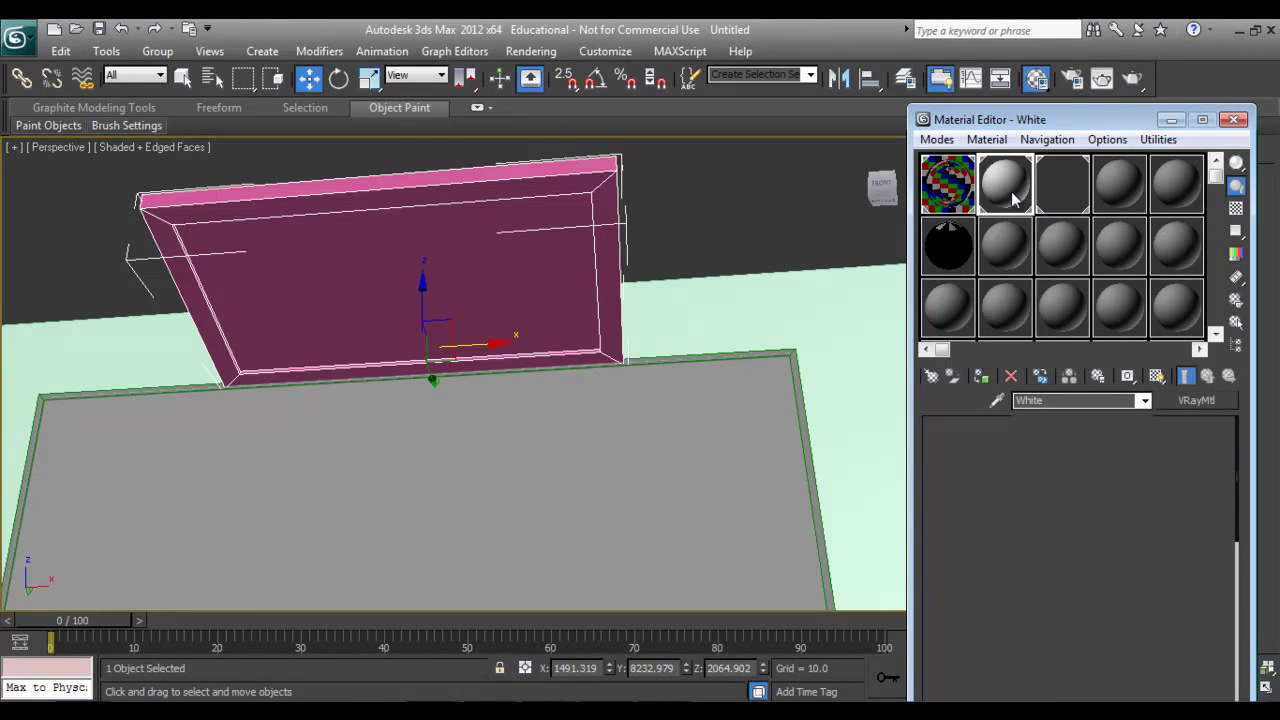
click(1064, 200)
click(1108, 196)
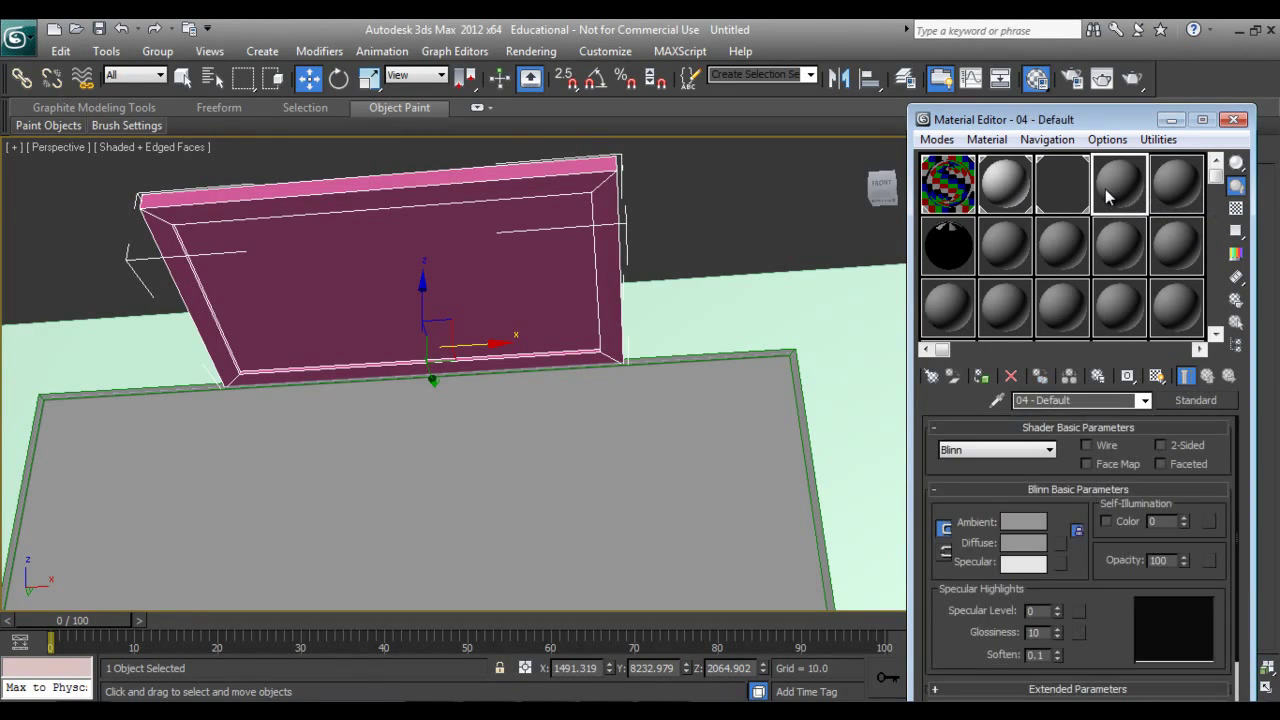
click(1068, 190)
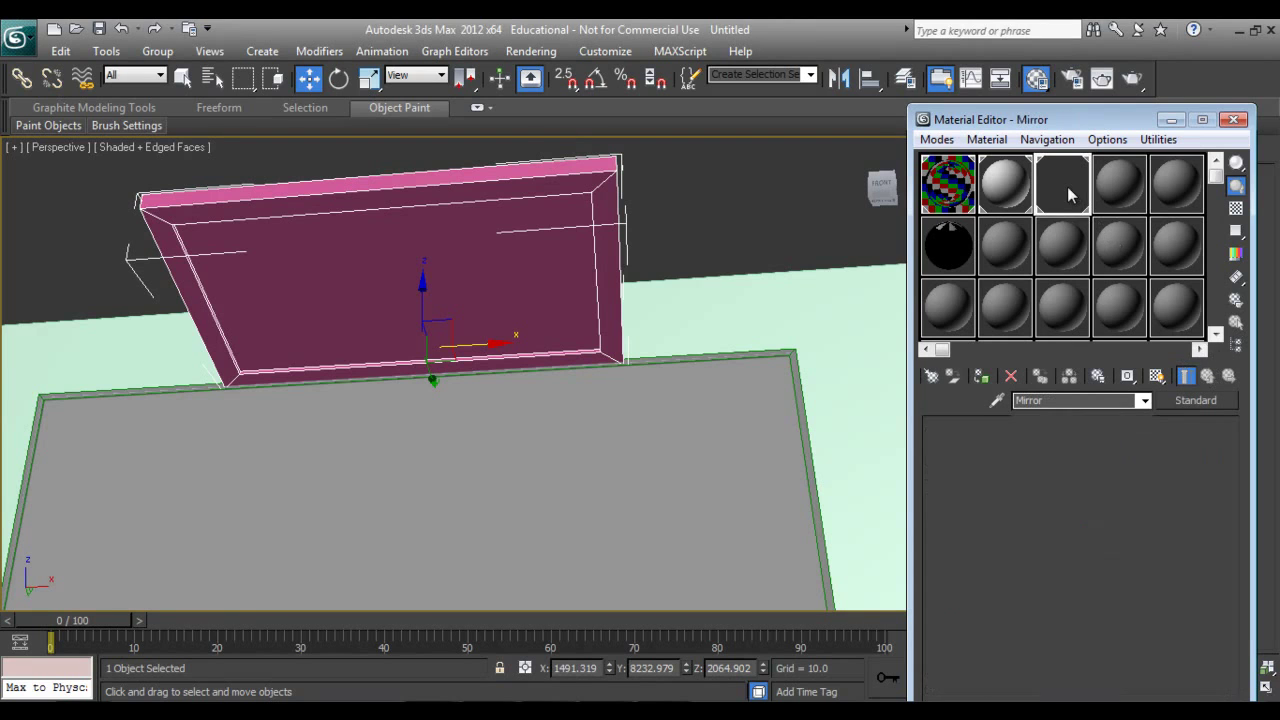
scroll(1120, 482, up, 2)
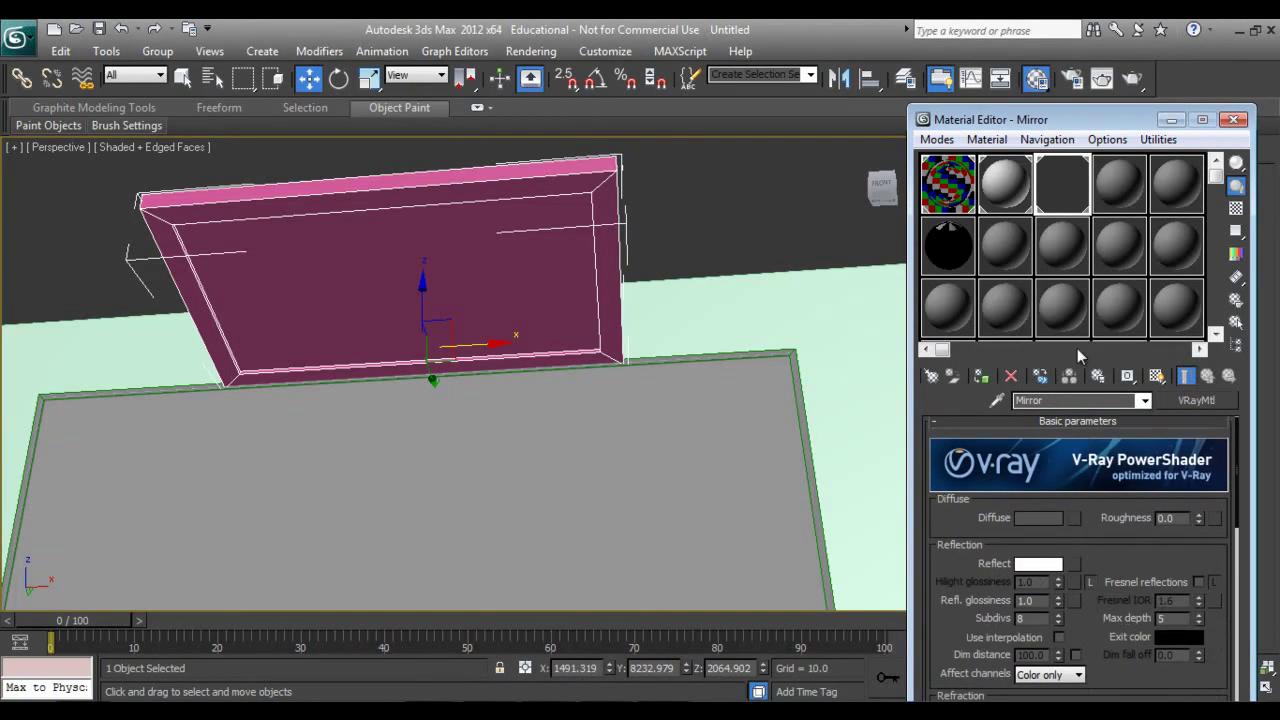
click(965, 265)
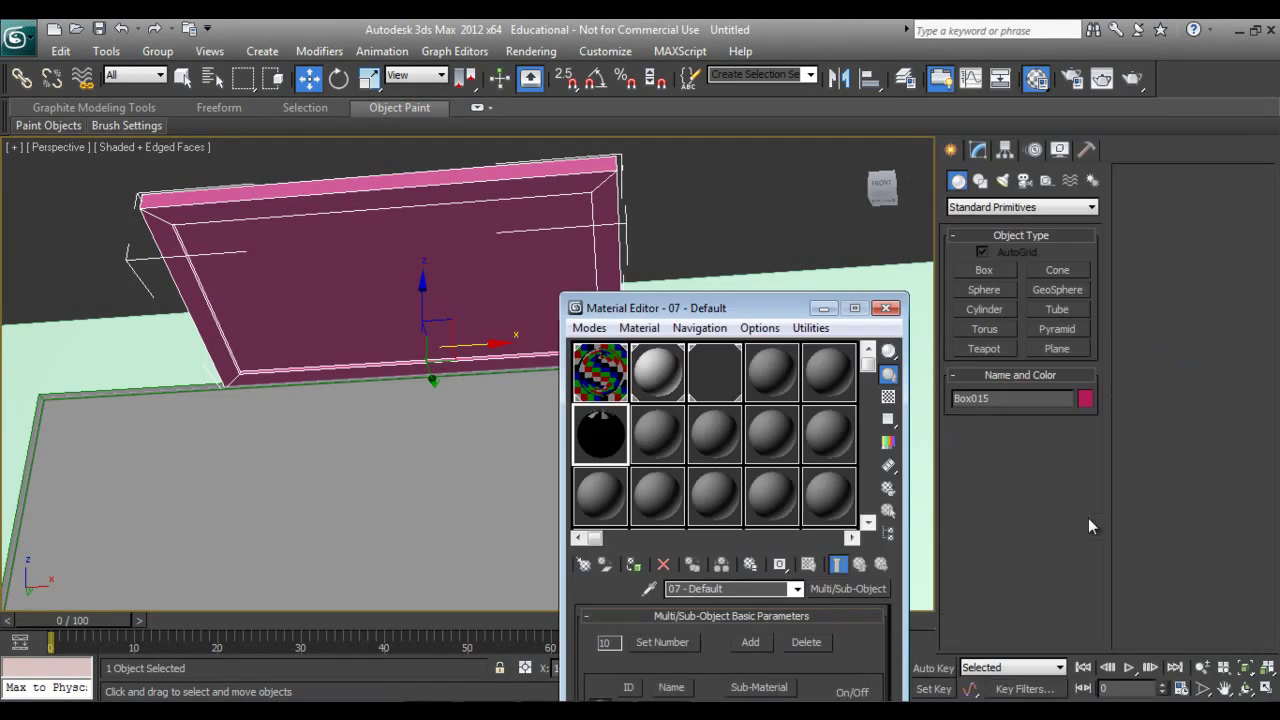
Select the fixture's recessed inner panel face and give it material ID 1.
click(978, 149)
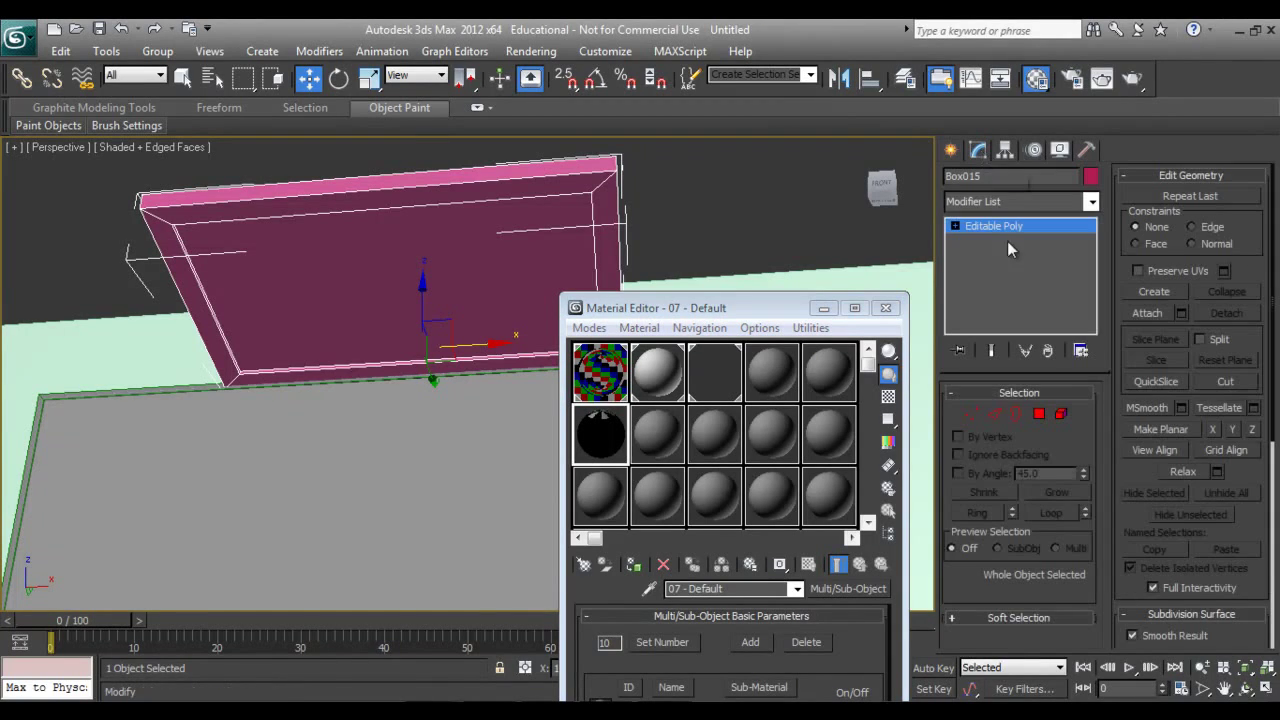
click(1039, 413)
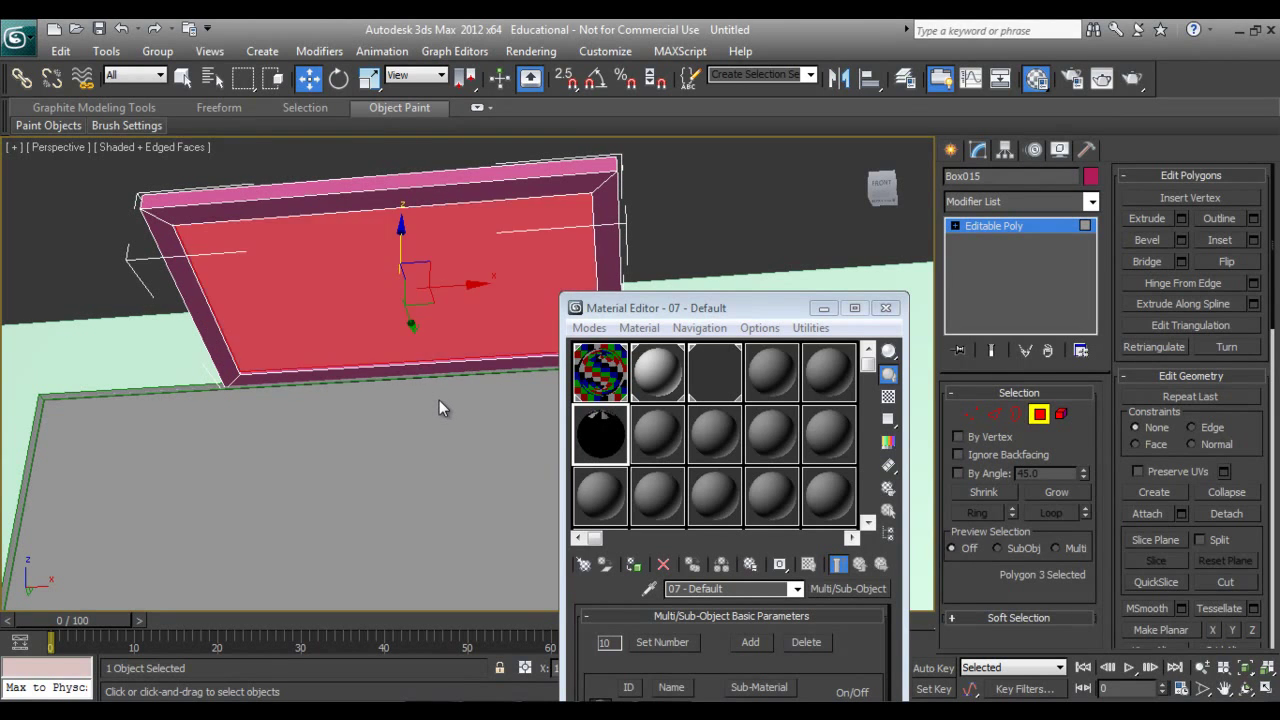
alt+middle_drag(468, 403, 463, 336)
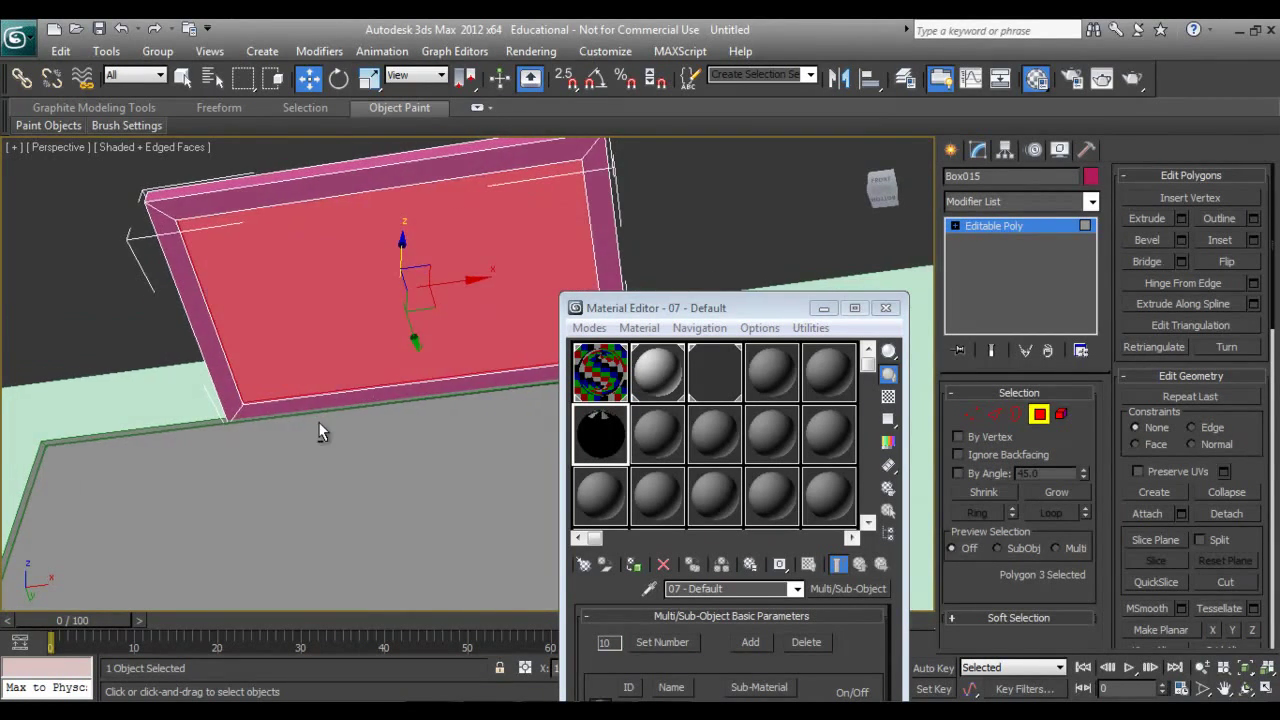
alt+middle_drag(317, 423, 345, 469)
key(F3)
mouse_move(423, 381)
alt+middle_down()
mouse_move(426, 482)
mouse_move(398, 383)
alt+middle_up()
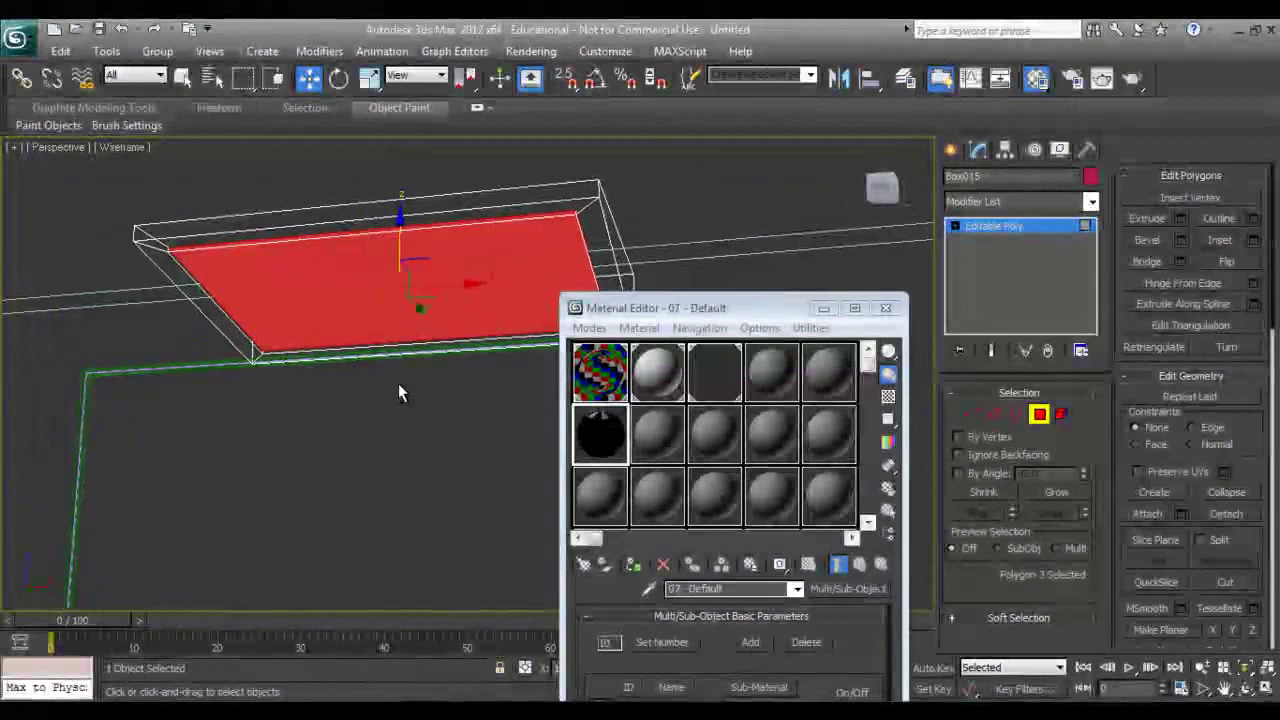
scroll(1254, 540, down, 5)
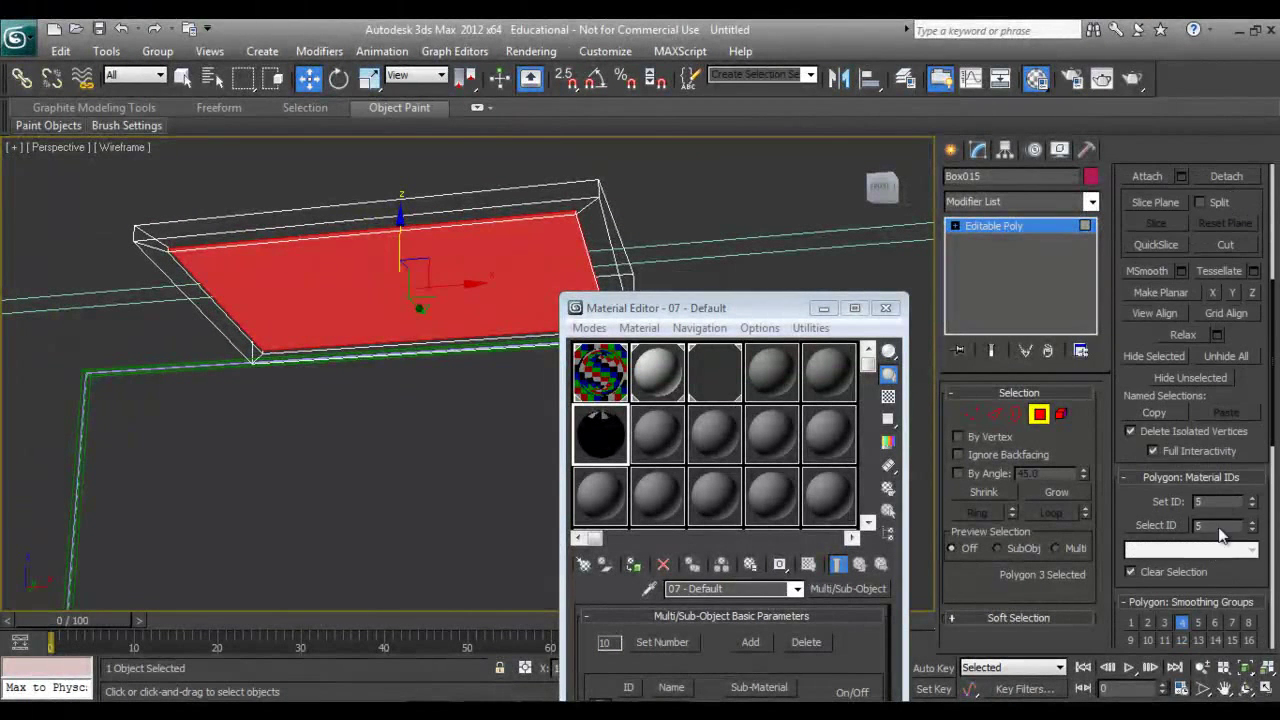
text(1)
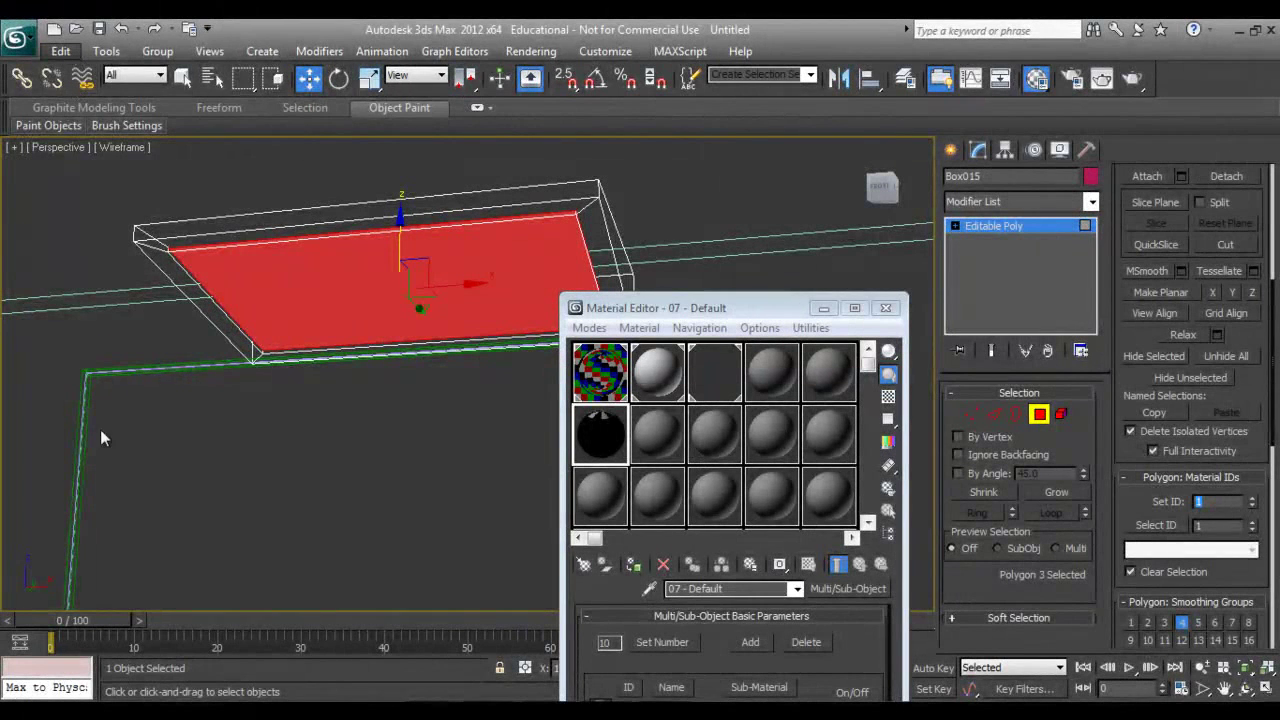
Invert the selection to the 13 frame polygons for material ID 2.
click(60, 51)
click(106, 371)
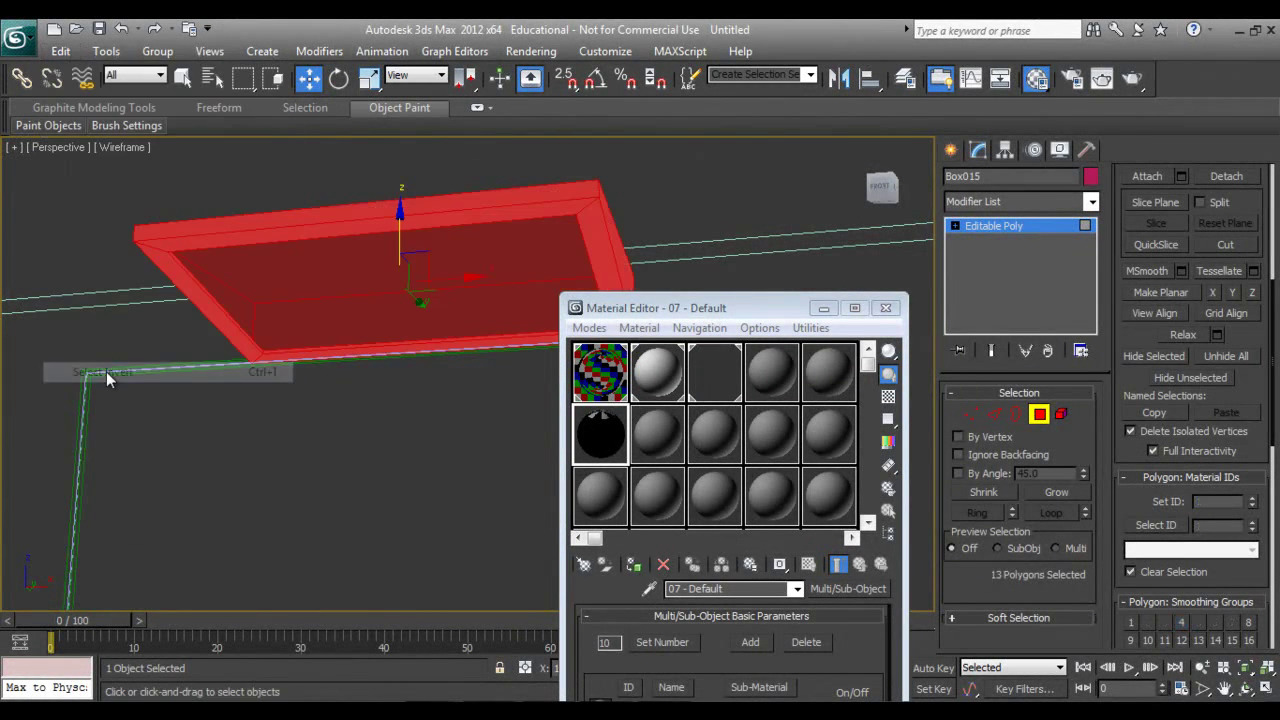
mouse_move(410, 404)
alt+middle_down()
mouse_move(352, 367)
mouse_move(304, 390)
alt+middle_up()
text(2)
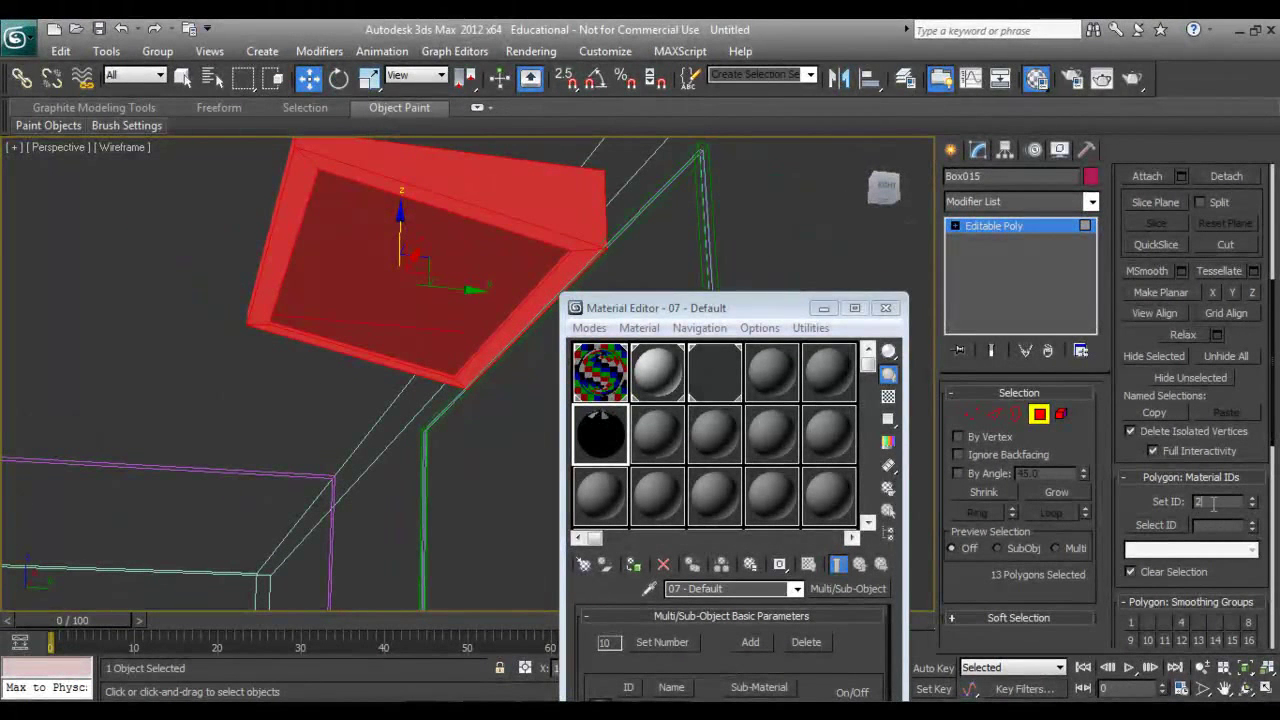
click(951, 150)
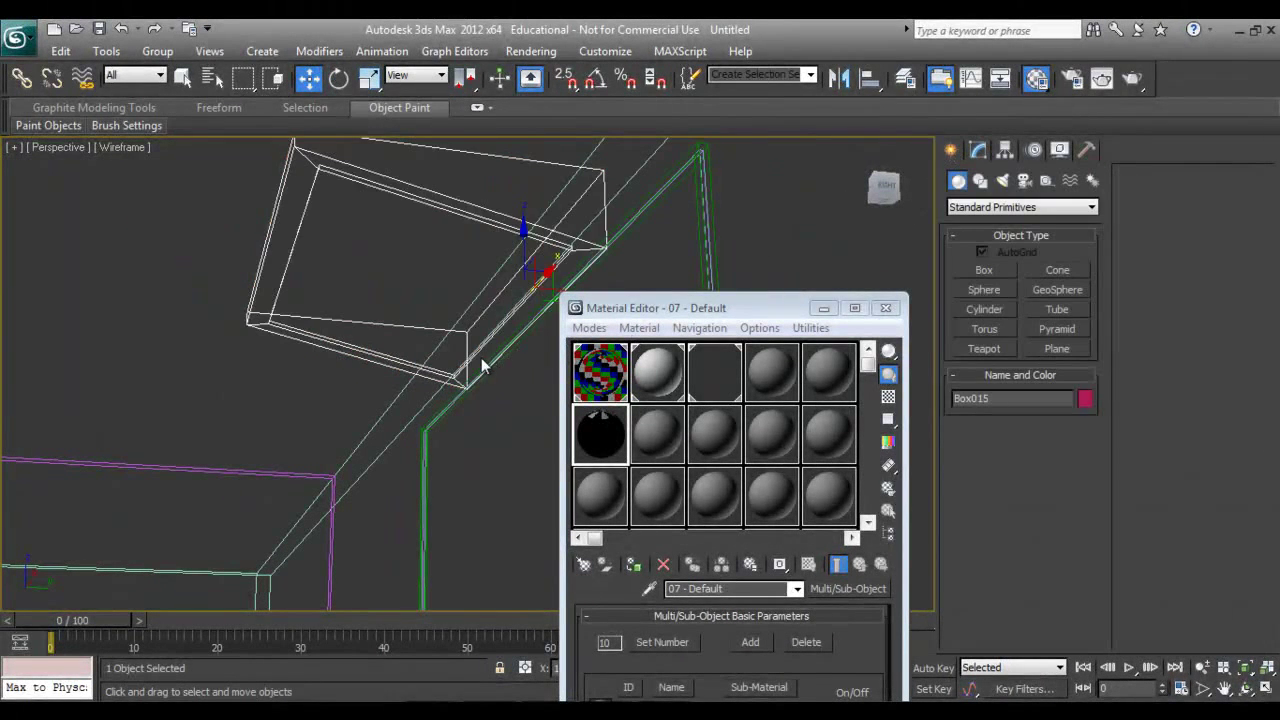
Name sub-material 1 'light' and change its type to VRayLightMtl.
mouse_move(427, 397)
alt+middle_down()
mouse_move(466, 420)
mouse_move(500, 410)
alt+middle_up()
drag(733, 308, 918, 103)
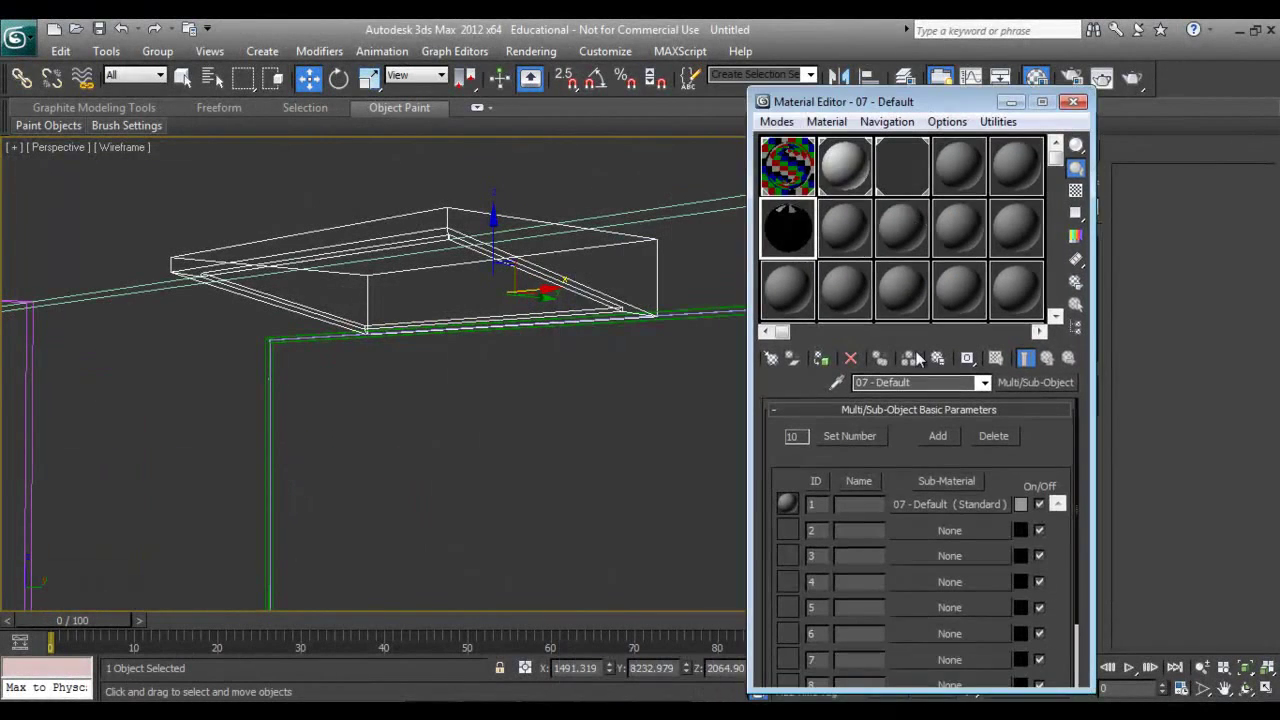
alt+middle_drag(383, 395, 380, 395)
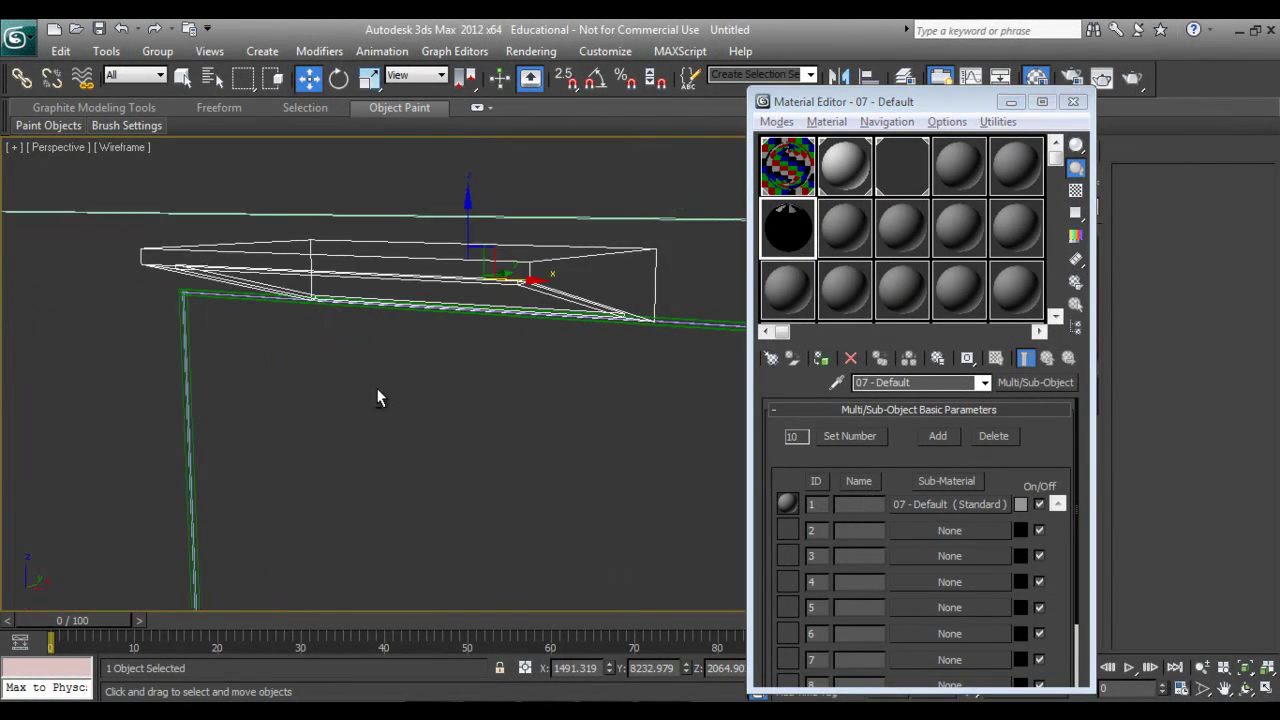
key(F3)
mouse_move(476, 350)
alt+middle_down()
mouse_move(550, 432)
mouse_move(600, 445)
alt+middle_up()
click(847, 503)
text(light)
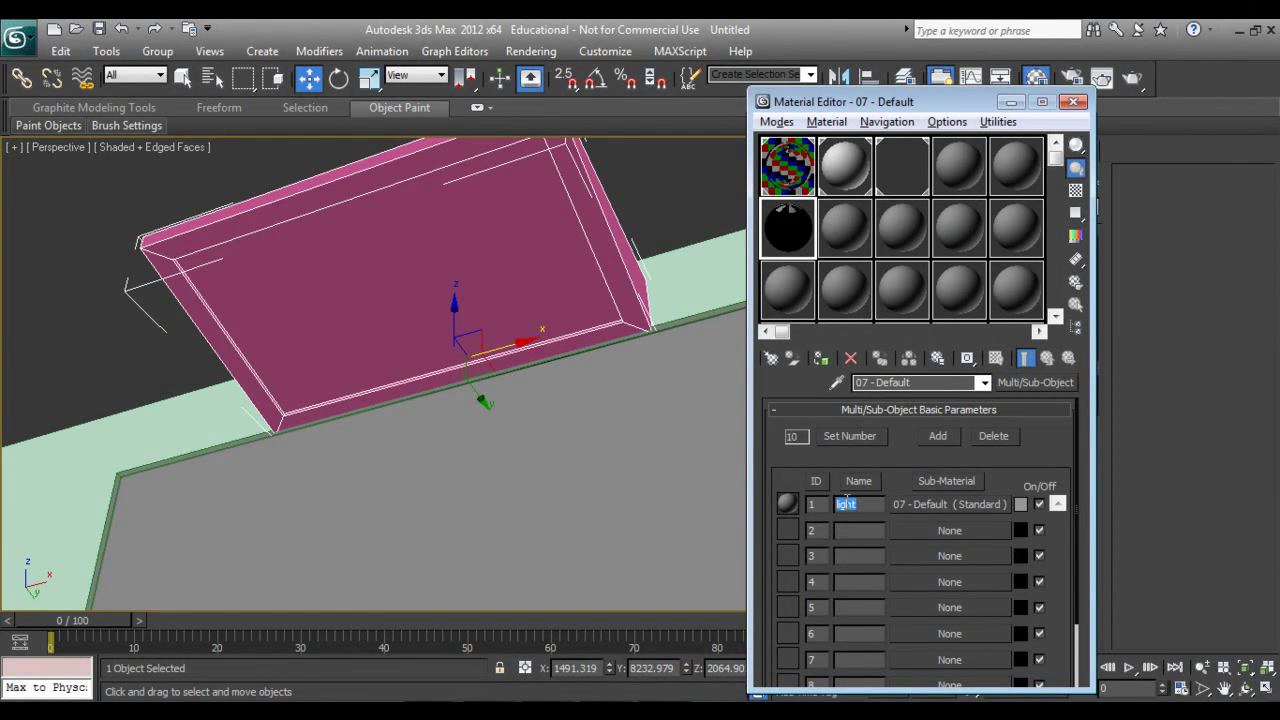
click(981, 503)
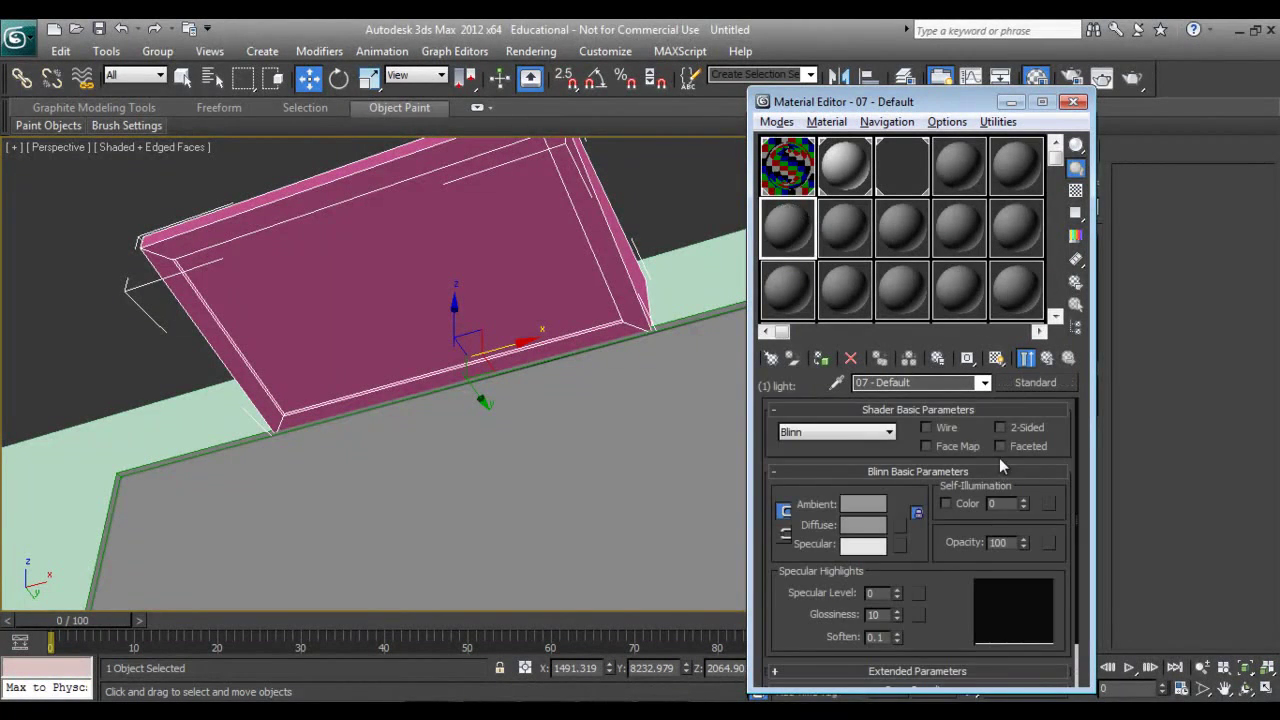
click(1030, 384)
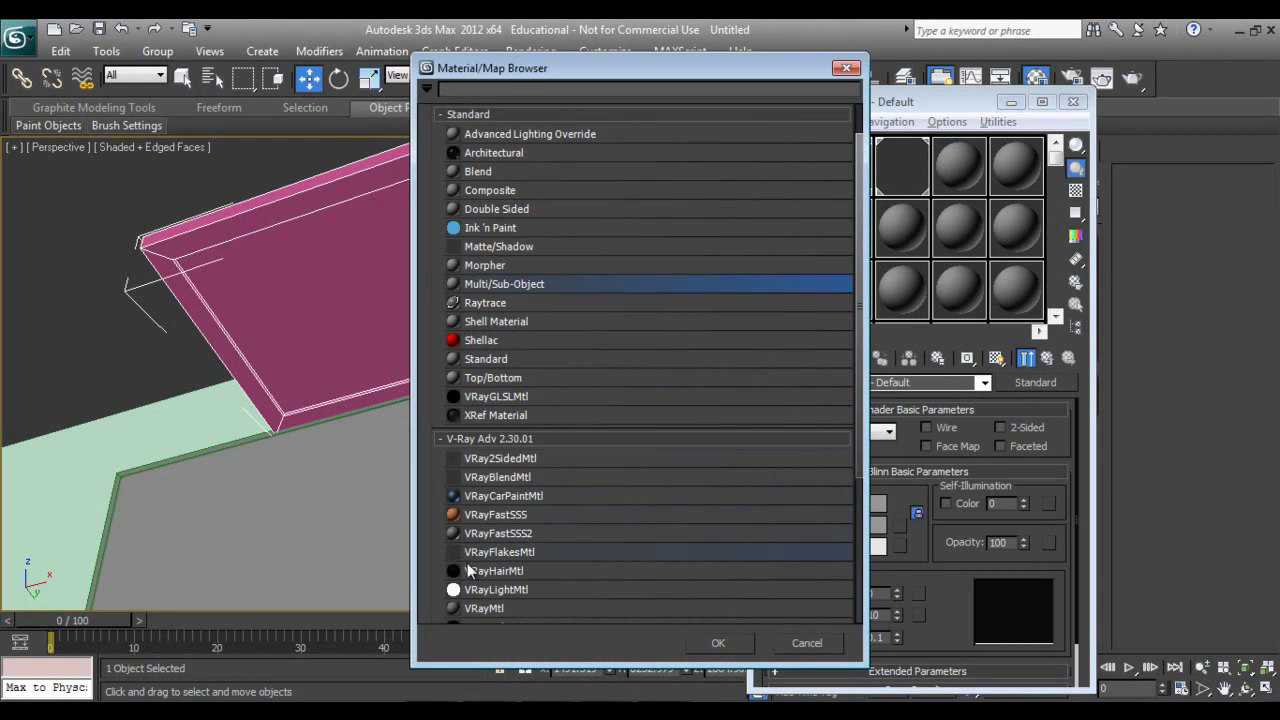
click(476, 592)
click(714, 643)
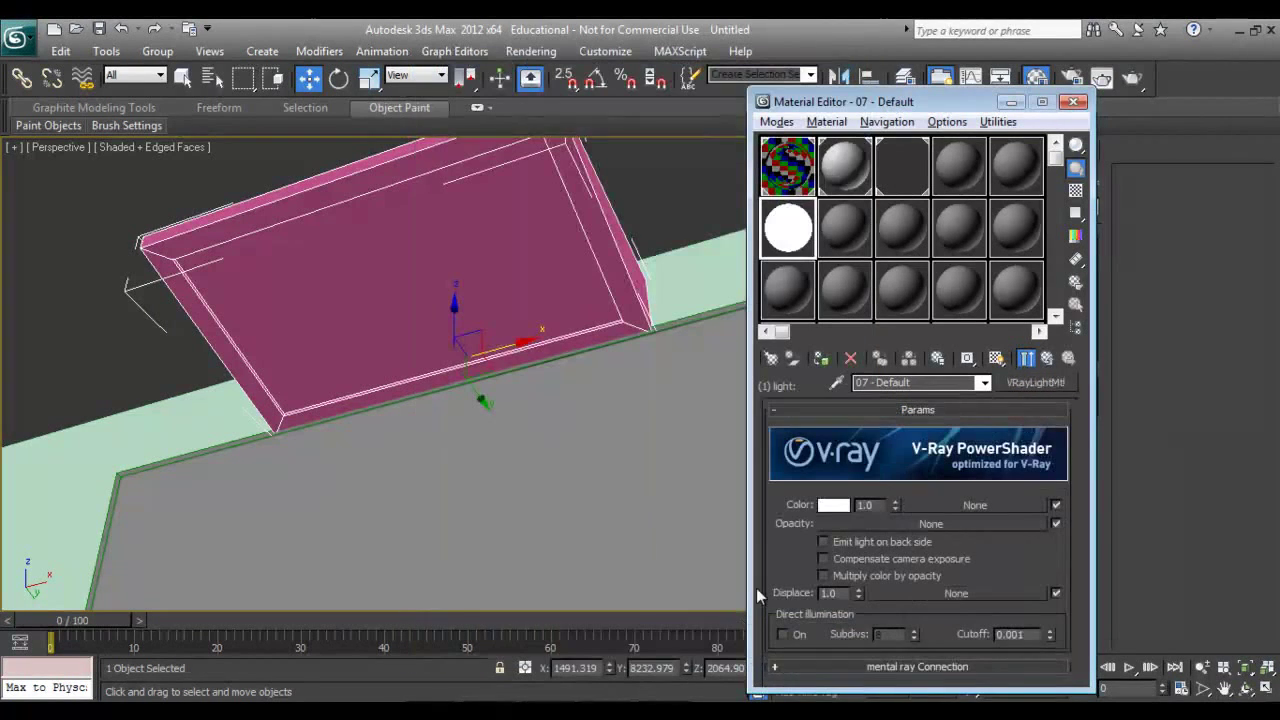
click(1045, 359)
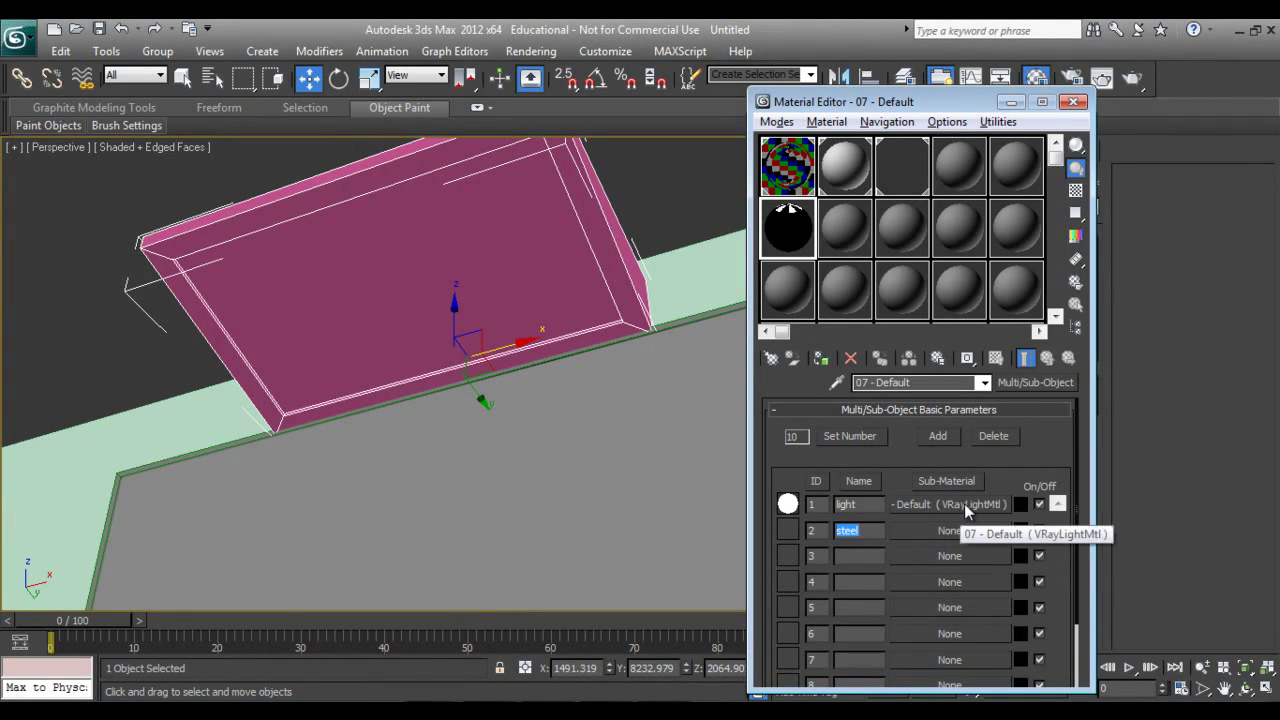
Make the steel sub-material a VRayMtl.
click(956, 531)
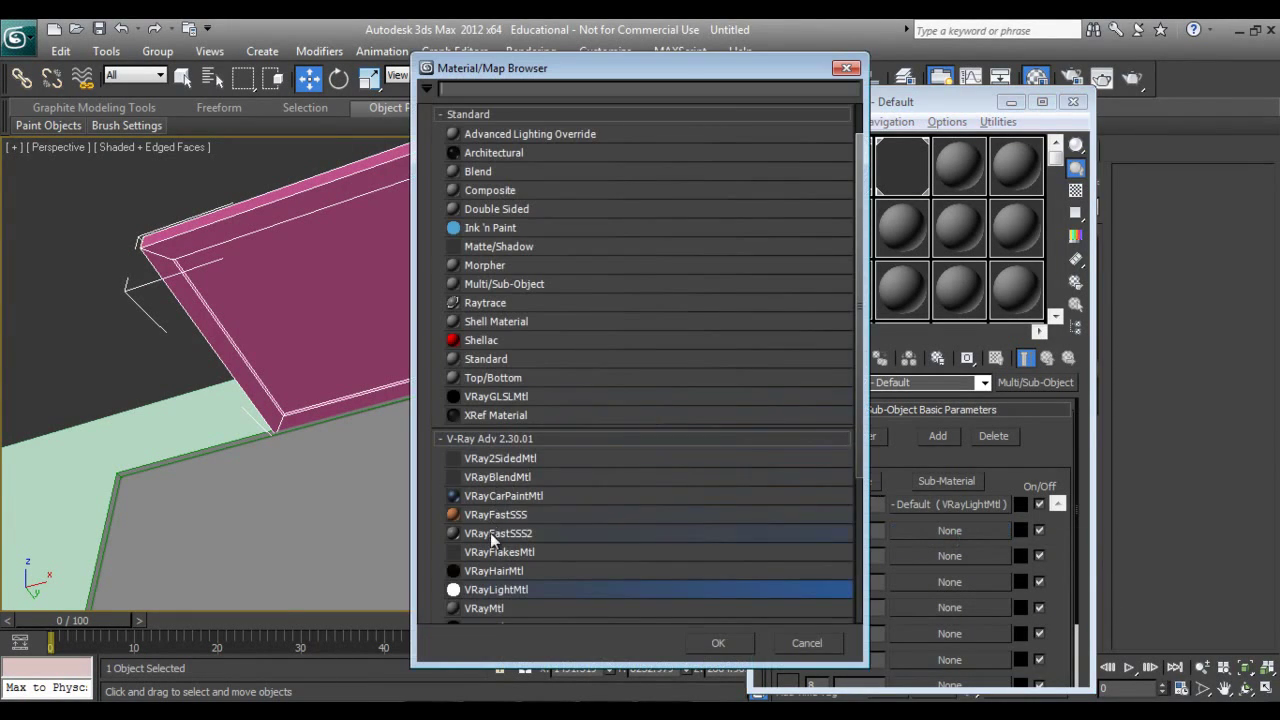
click(487, 572)
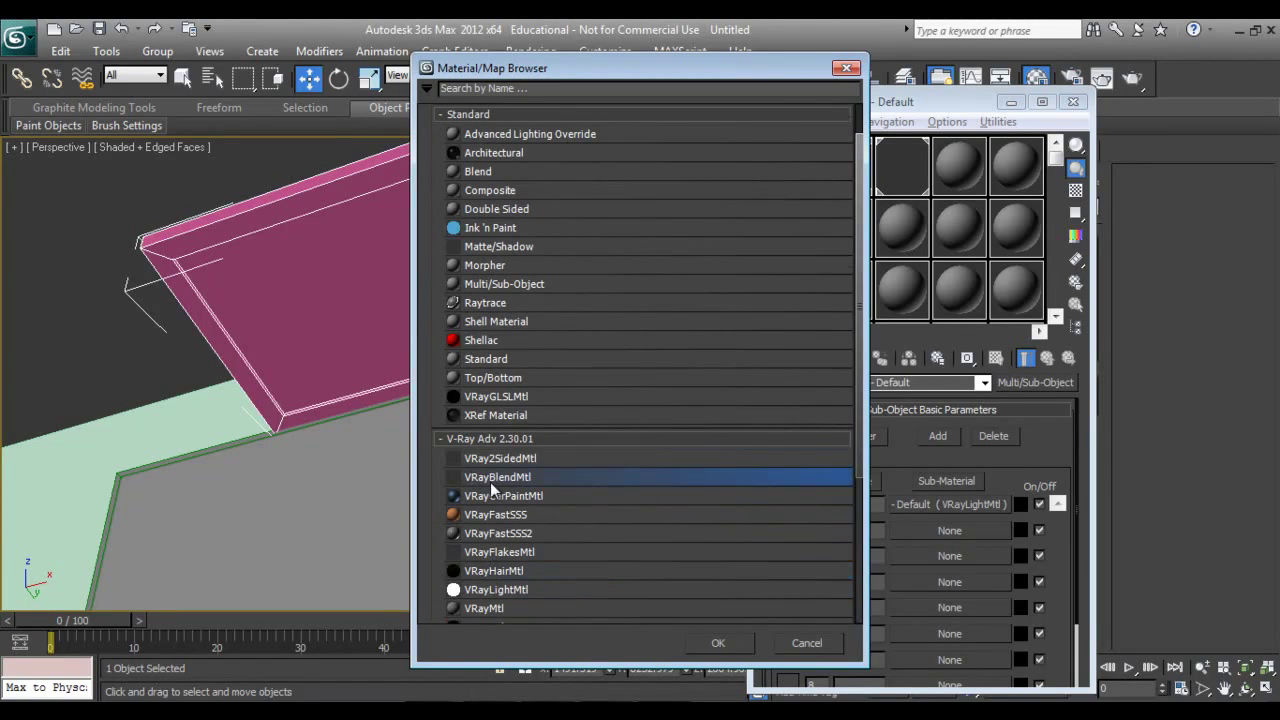
scroll(490, 482, down, 2)
click(488, 540)
double_click(487, 540)
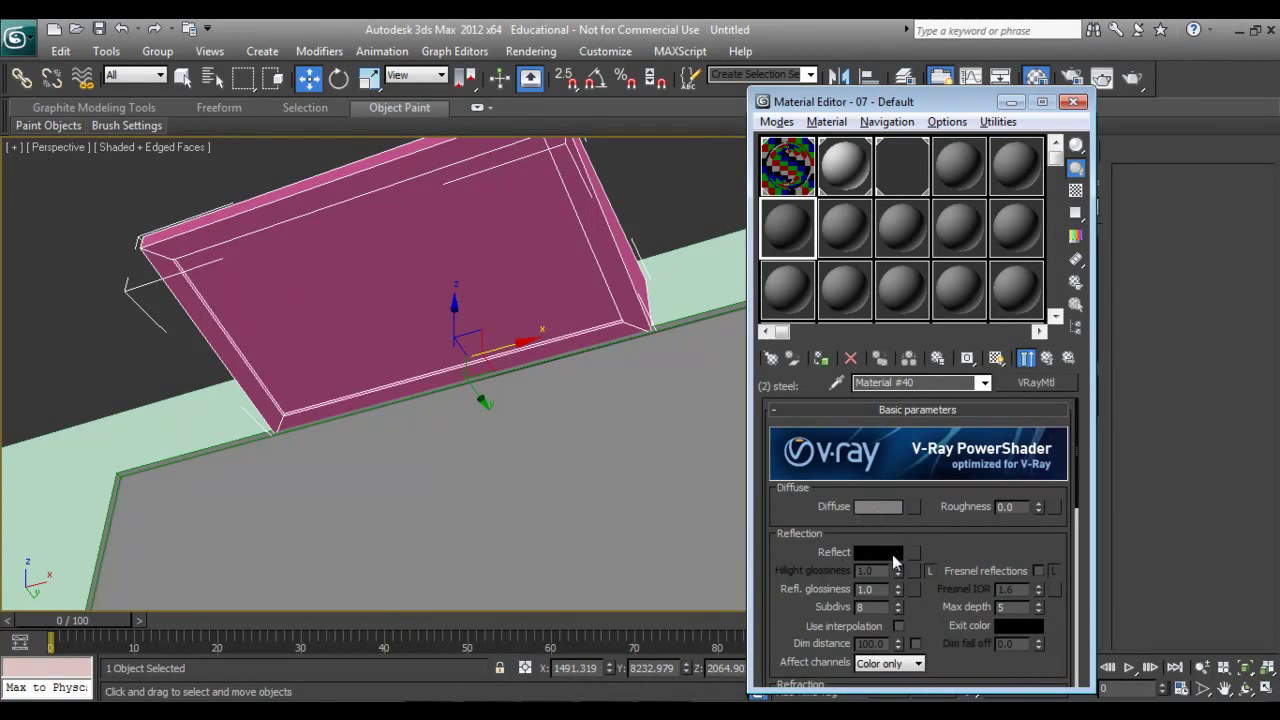
Give the steel a white reflection colour and a black diffuse colour.
click(887, 556)
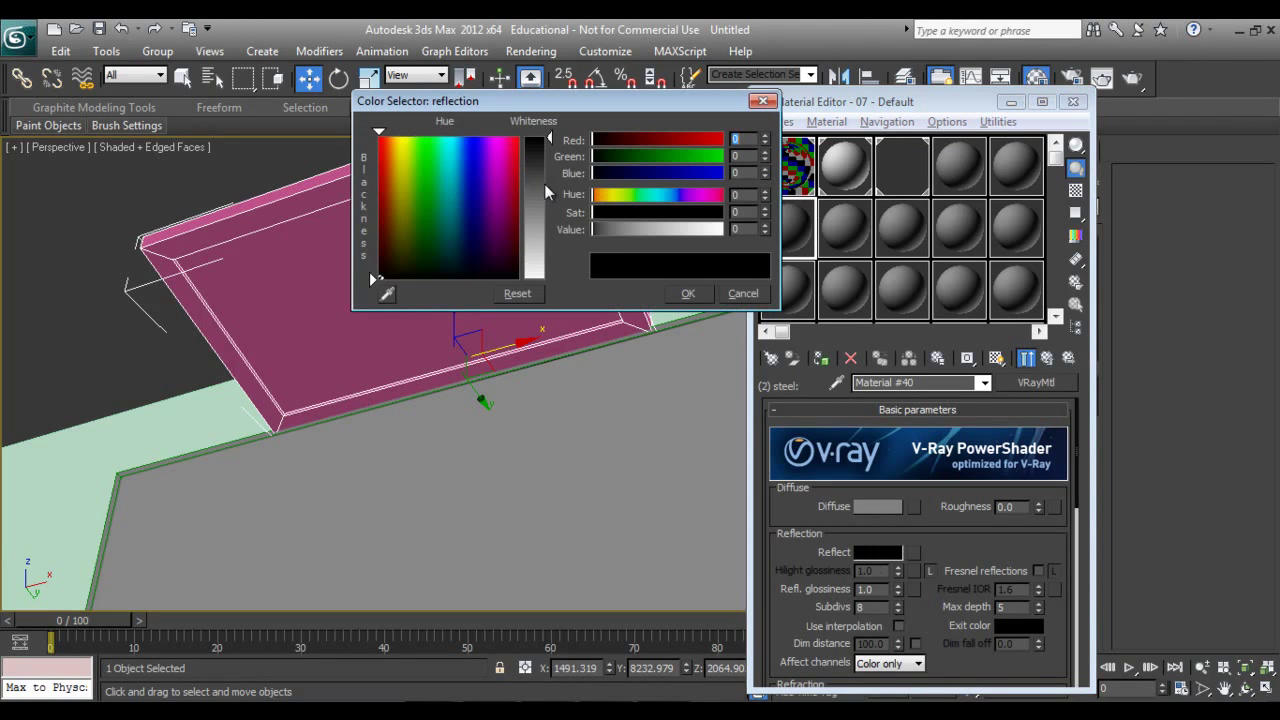
drag(548, 172, 536, 149)
drag(547, 201, 637, 292)
click(688, 293)
click(866, 505)
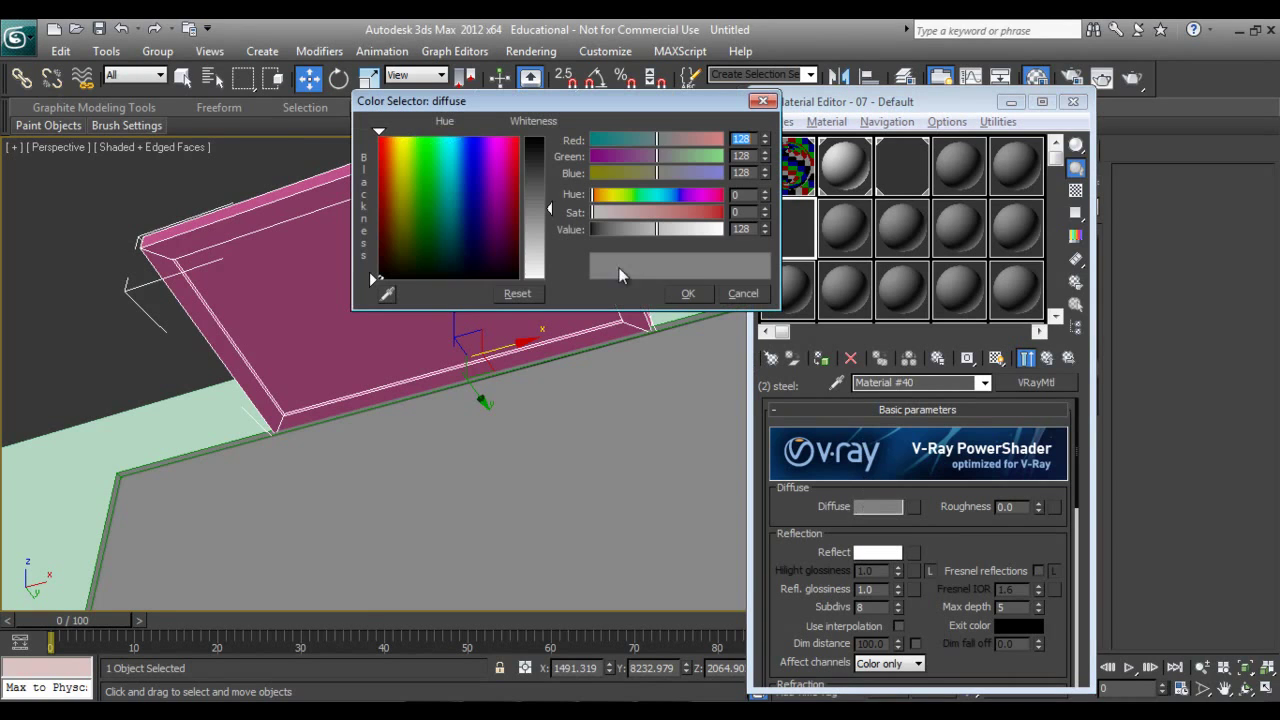
drag(548, 208, 554, 135)
click(690, 293)
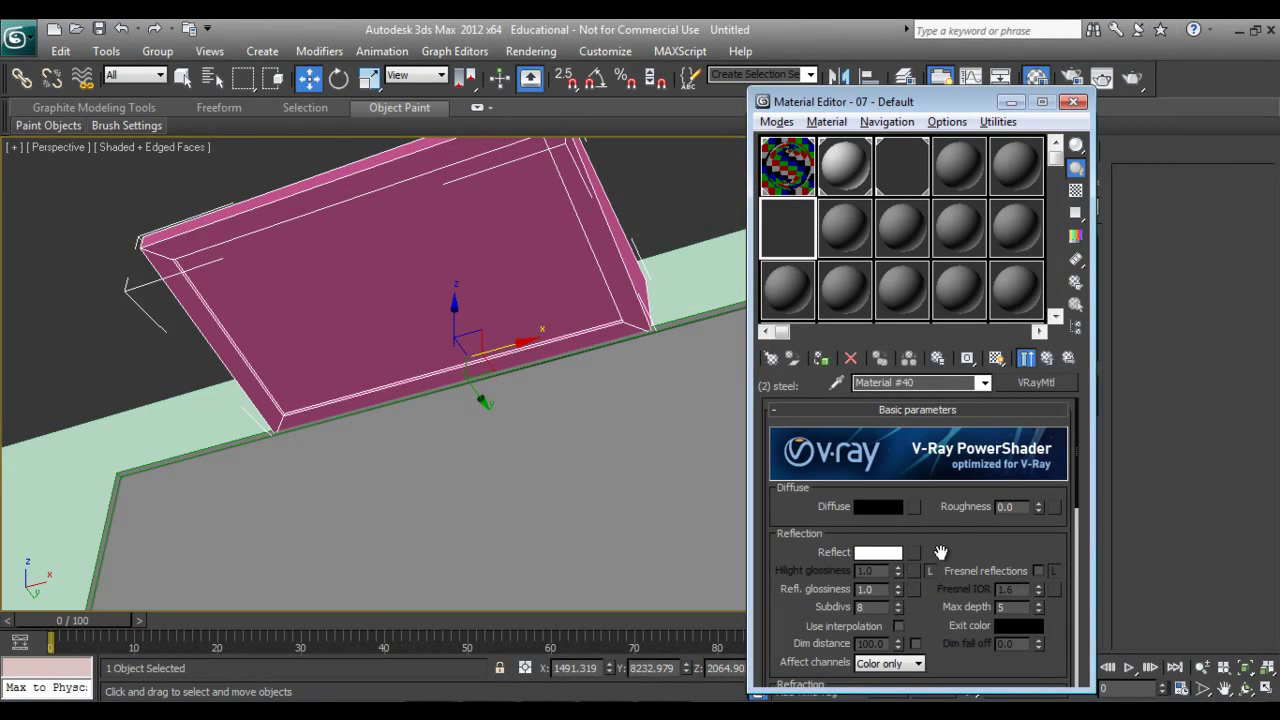
Lower the steel reflection to grey 240 and assign the light-and-steel material to the fixture.
drag(940, 552, 968, 385)
click(1076, 191)
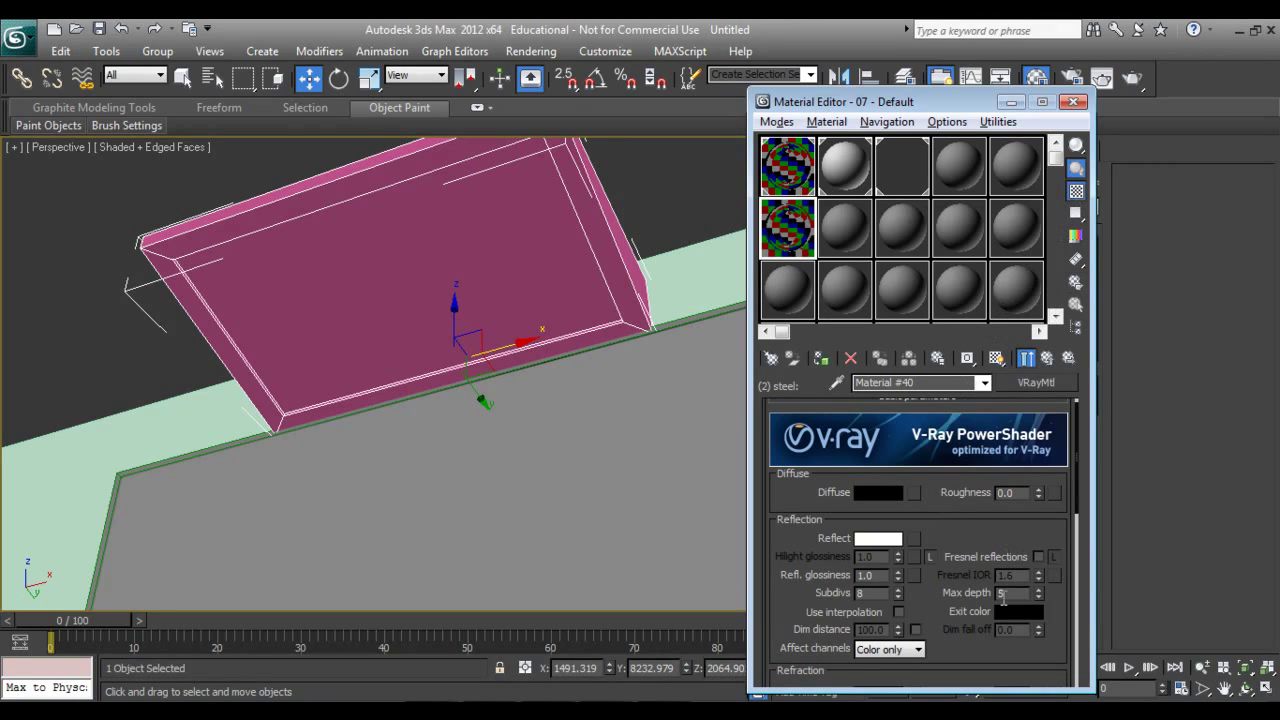
drag(928, 625, 923, 545)
click(896, 460)
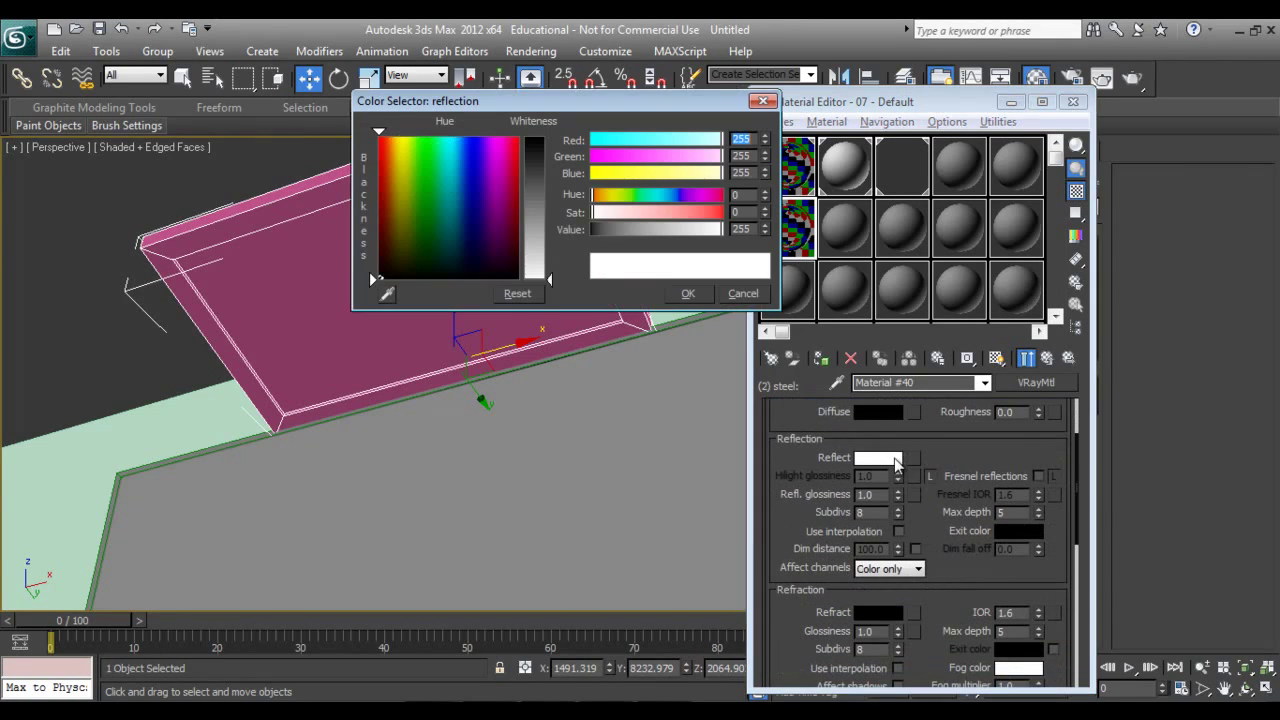
drag(553, 270, 551, 264)
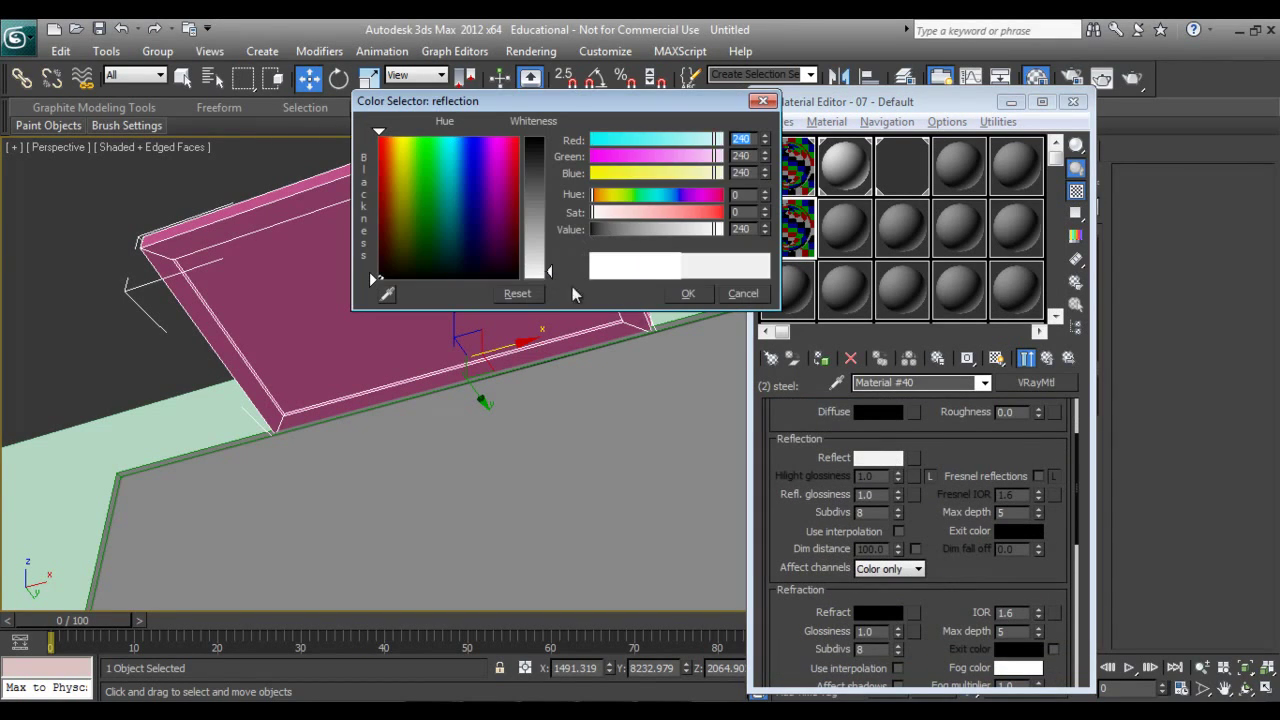
click(688, 295)
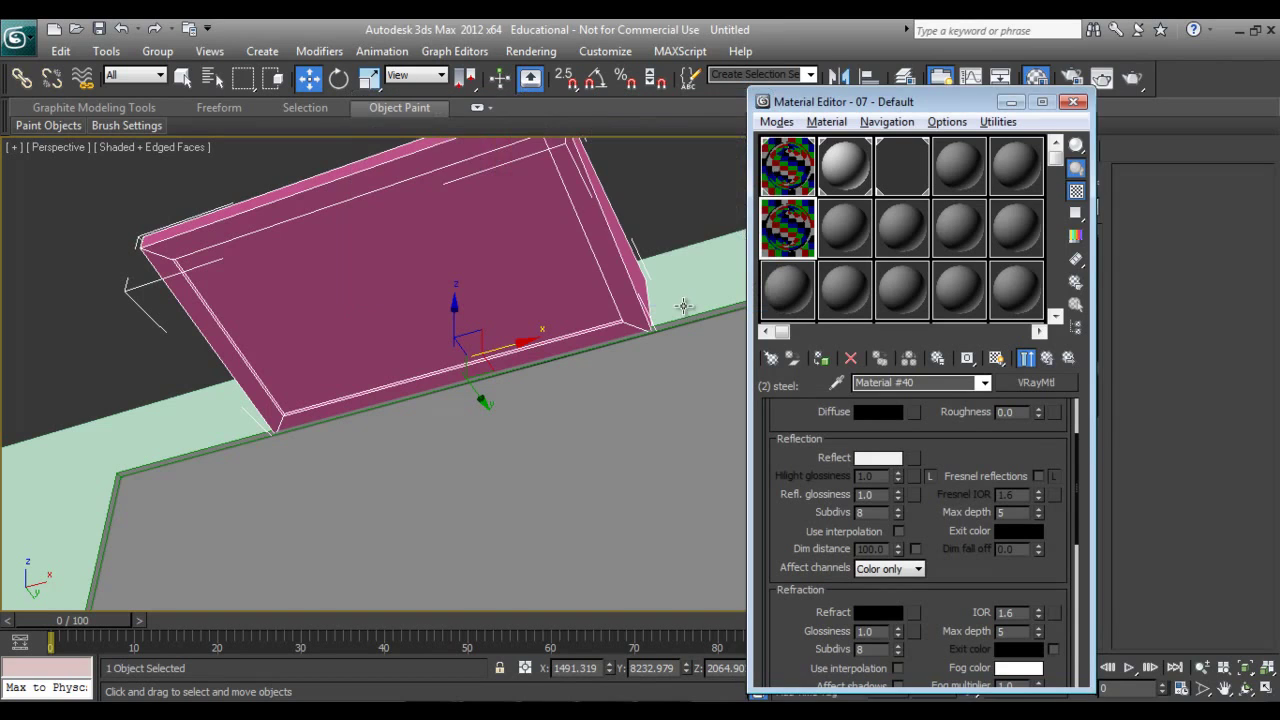
click(1050, 360)
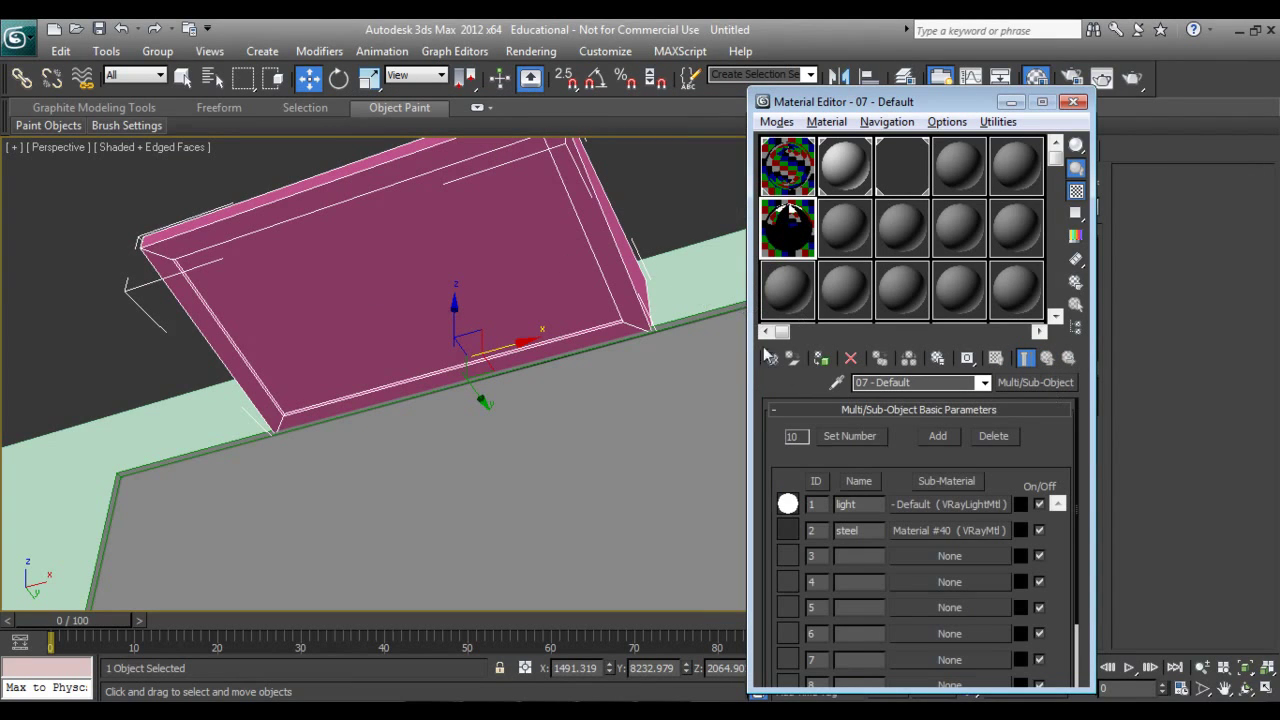
click(822, 359)
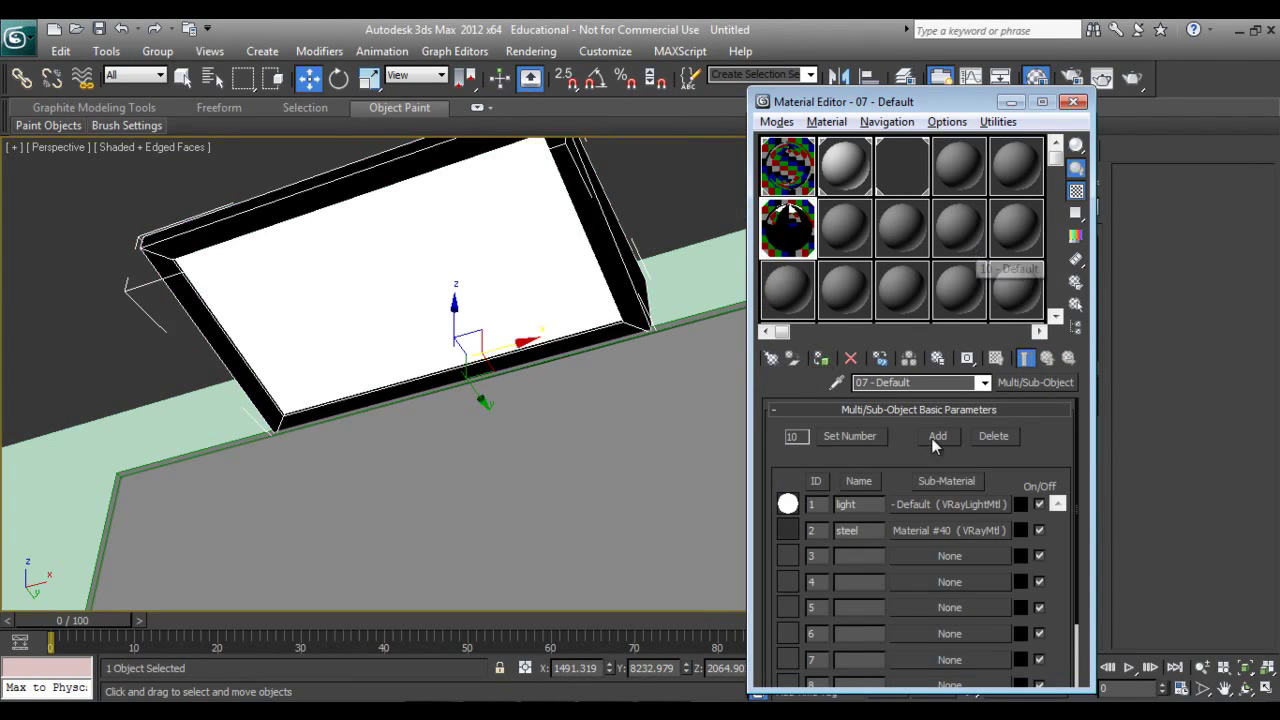
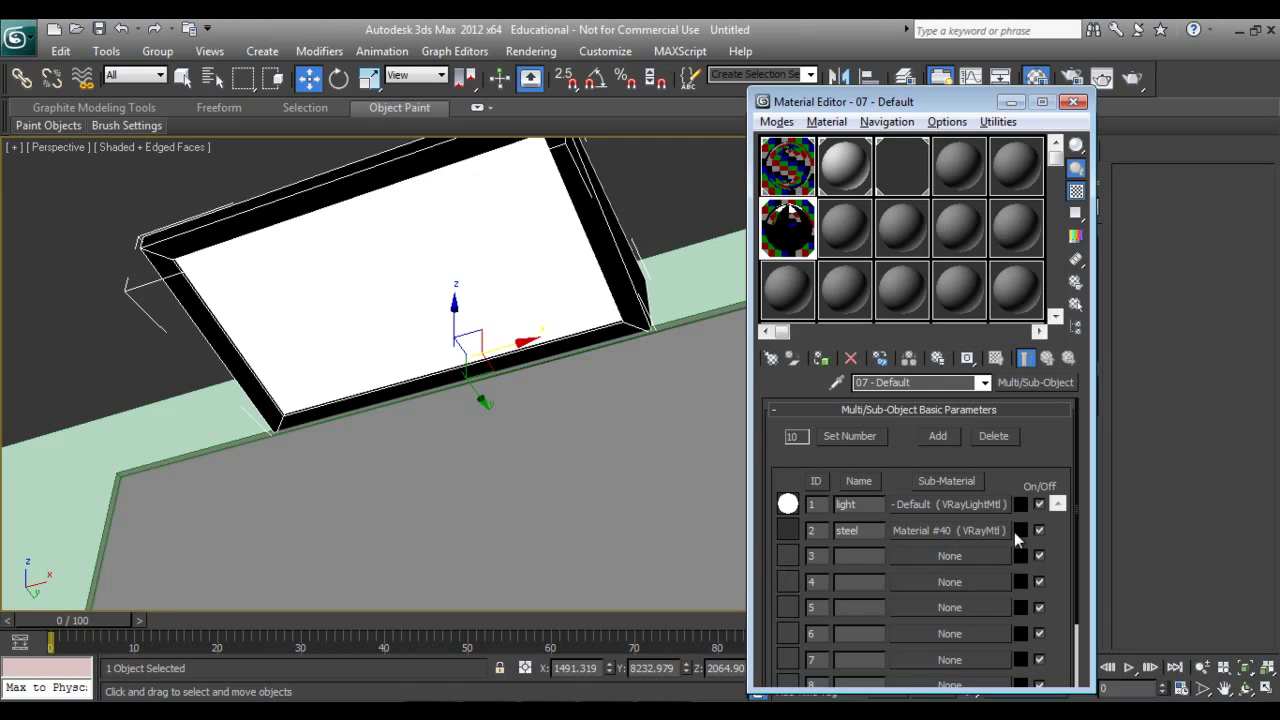
Lighten the steel sub-material's diffuse from black to grey RGB 164, then close the Material Editor.
click(1001, 531)
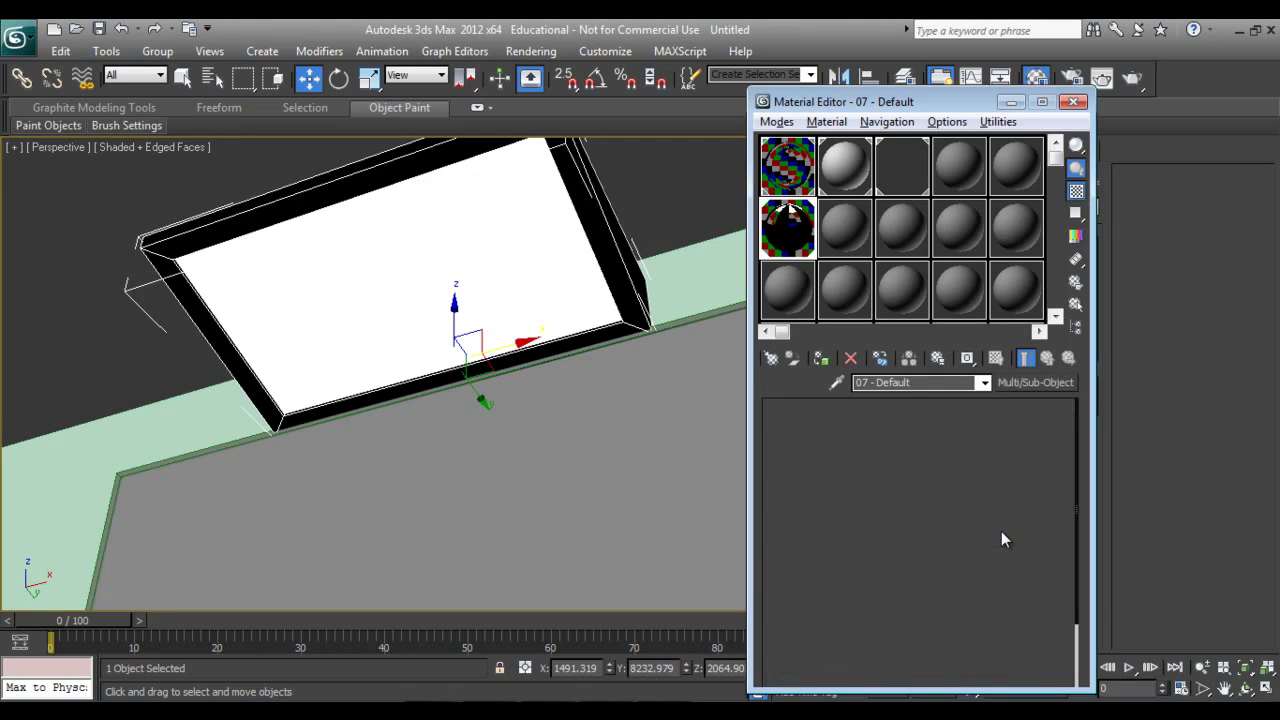
scroll(949, 477, up, 2)
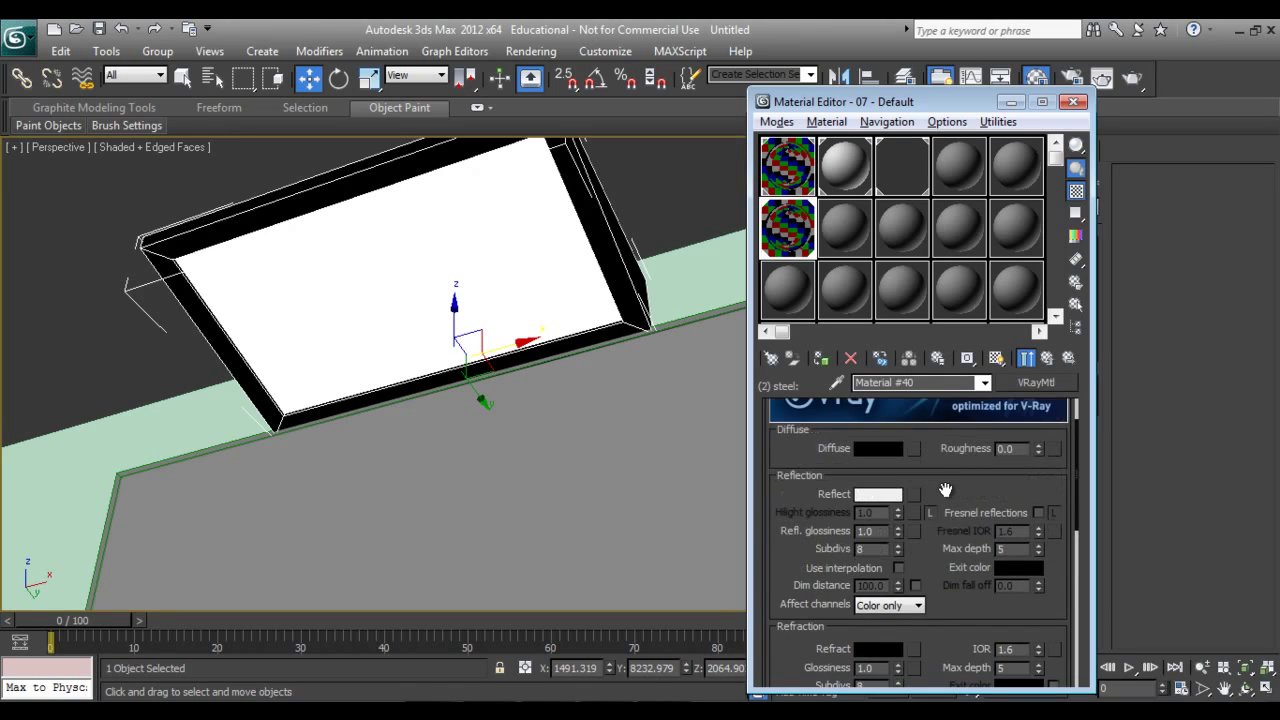
click(878, 457)
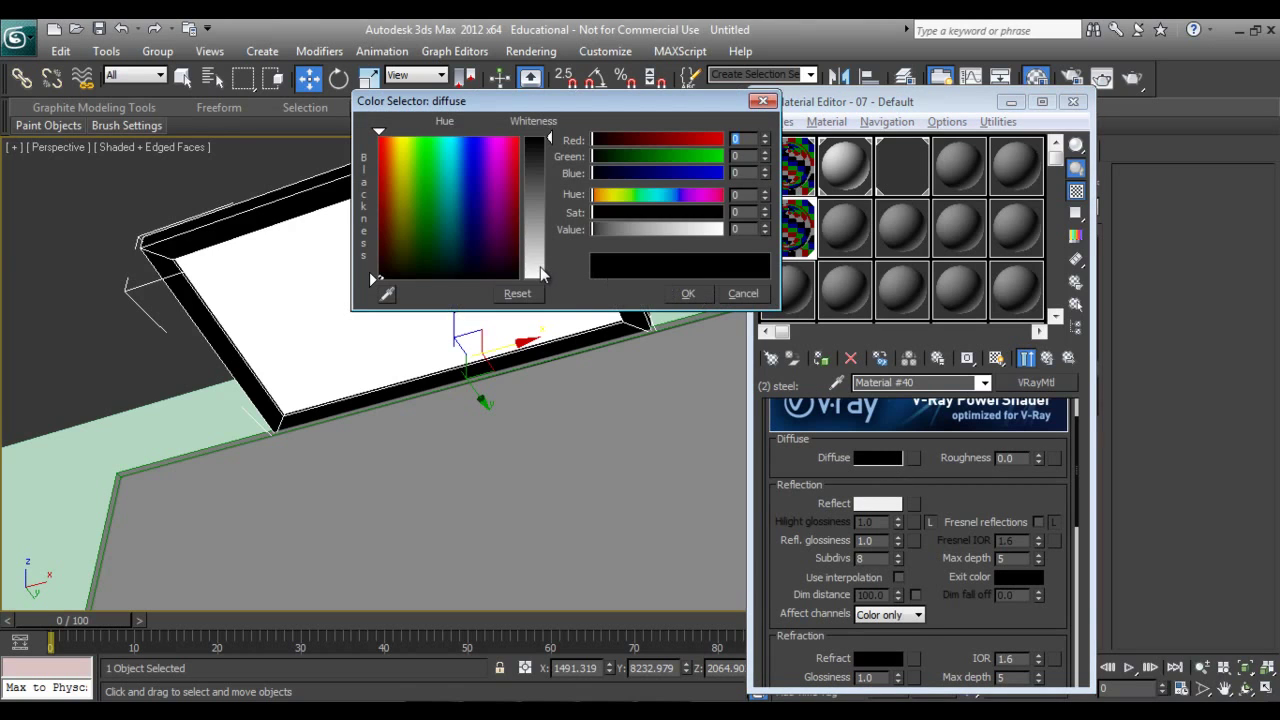
drag(541, 272, 547, 229)
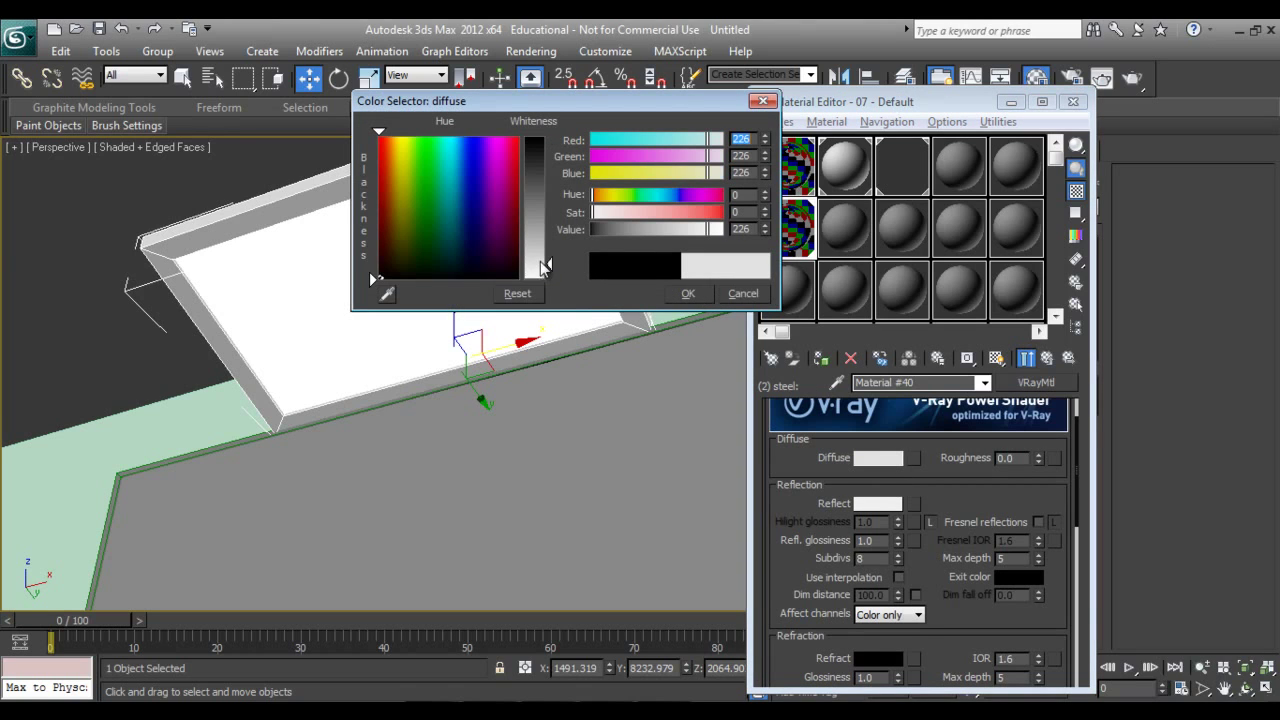
click(690, 292)
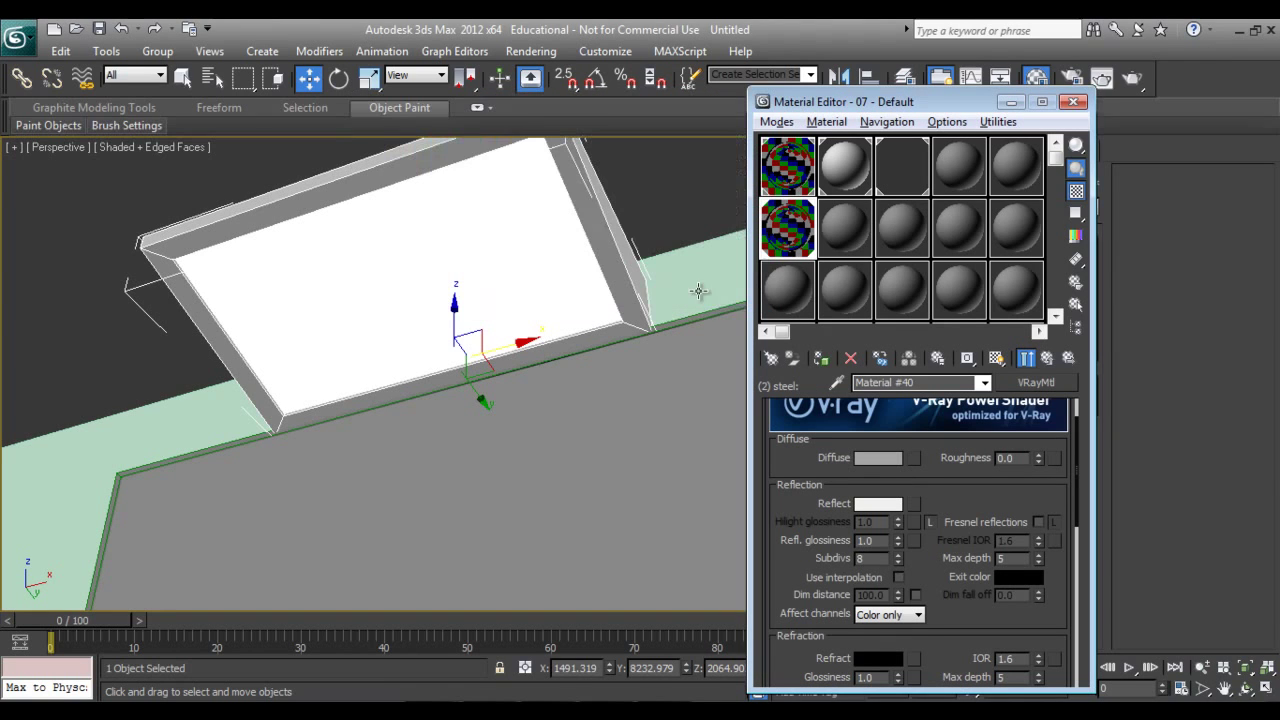
click(1072, 102)
Clone the light box Box015 over to the right-hand mirror as Box016.
alt+middle_drag(608, 371, 643, 466)
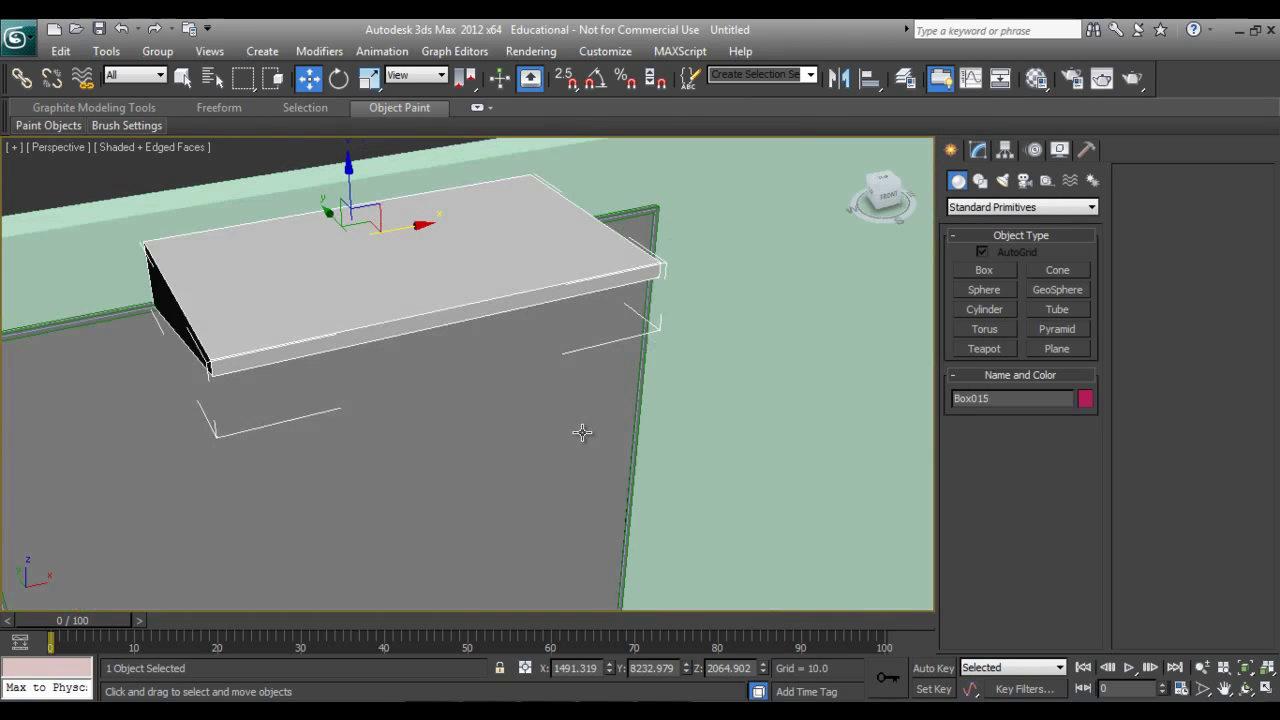
alt+middle_drag(582, 432, 564, 414)
scroll(529, 387, down, 2)
scroll(531, 389, down, 3)
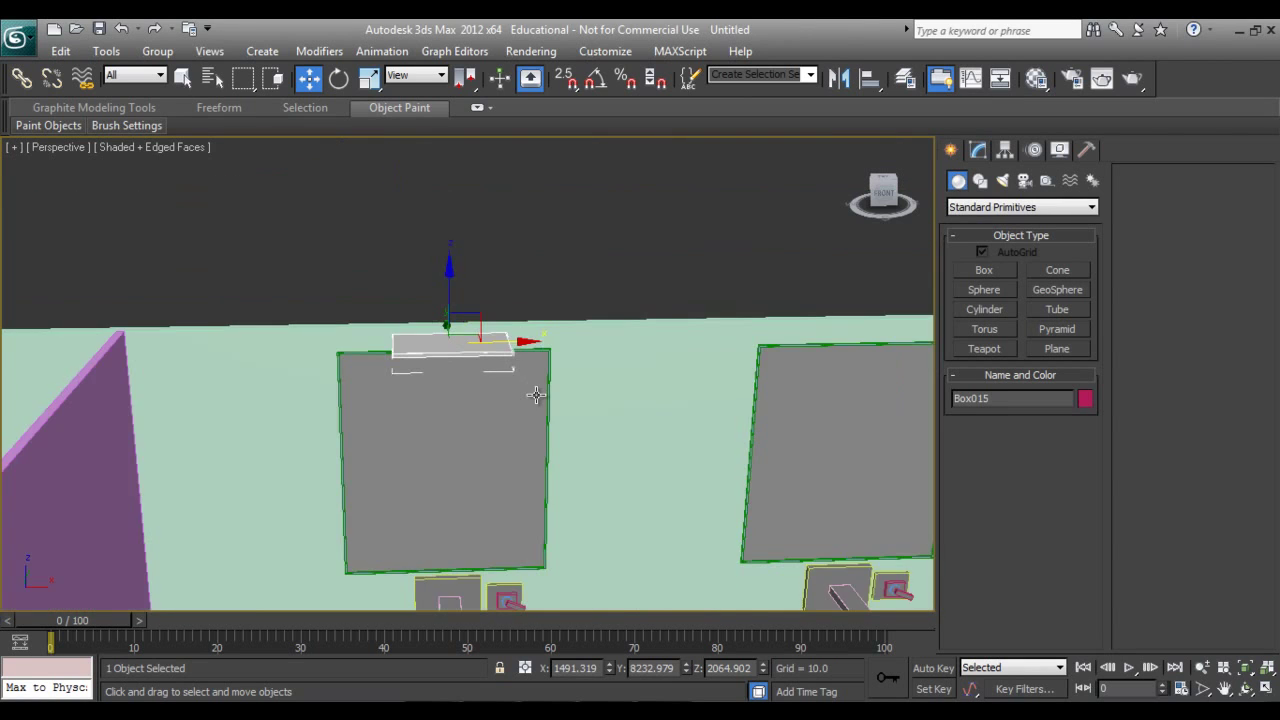
scroll(533, 391, down, 2)
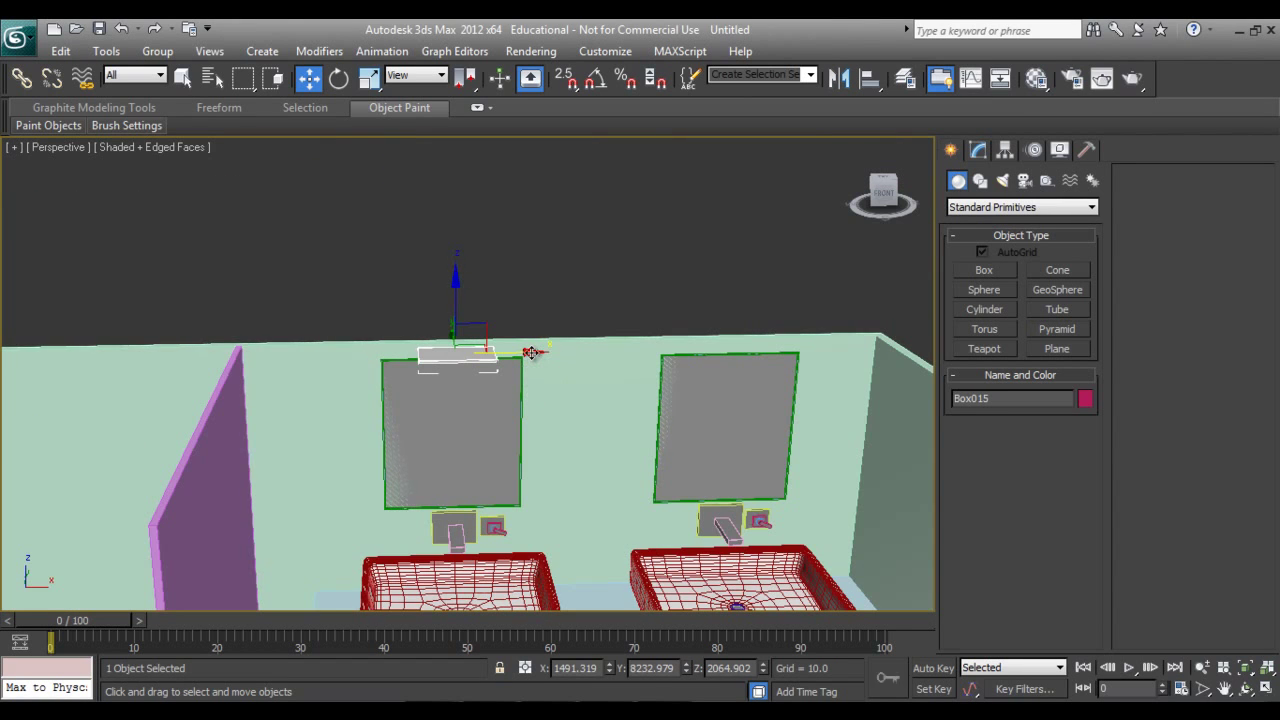
shift+drag(531, 352, 804, 355)
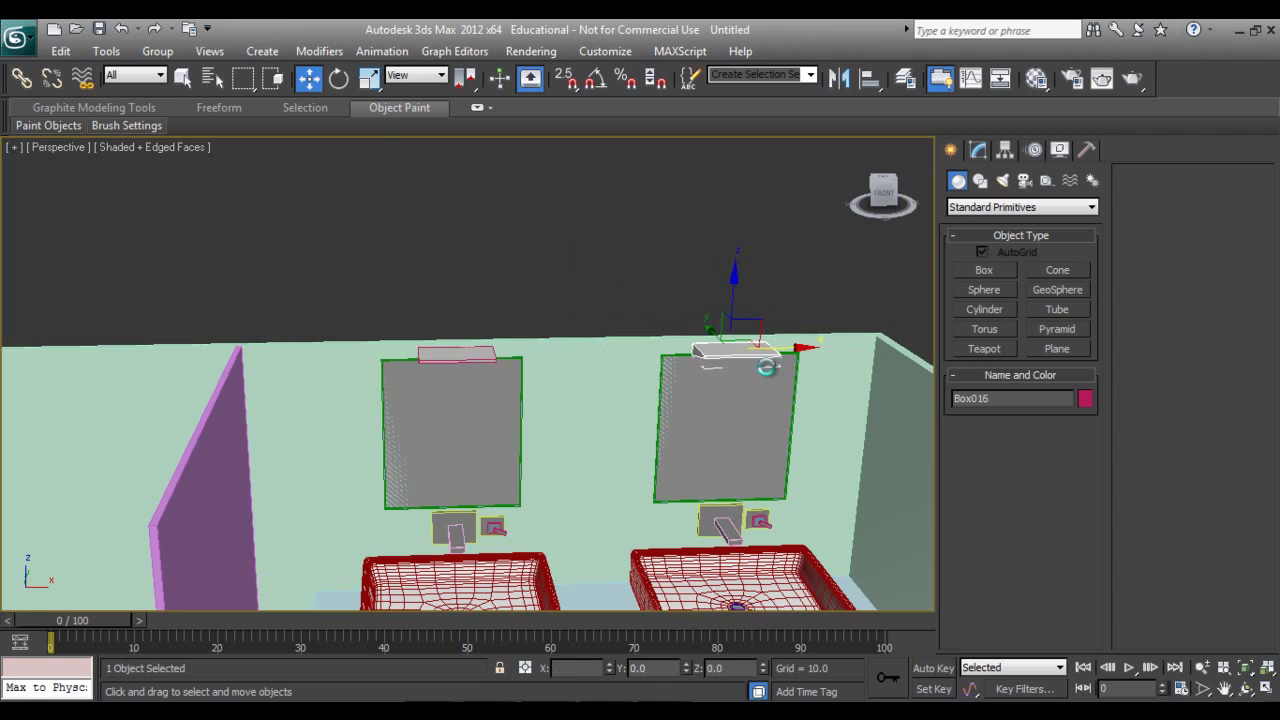
click(636, 446)
In a wireframe Front view, centre the copied light box over the right mirror.
key(f)
middle_drag(634, 440, 638, 378)
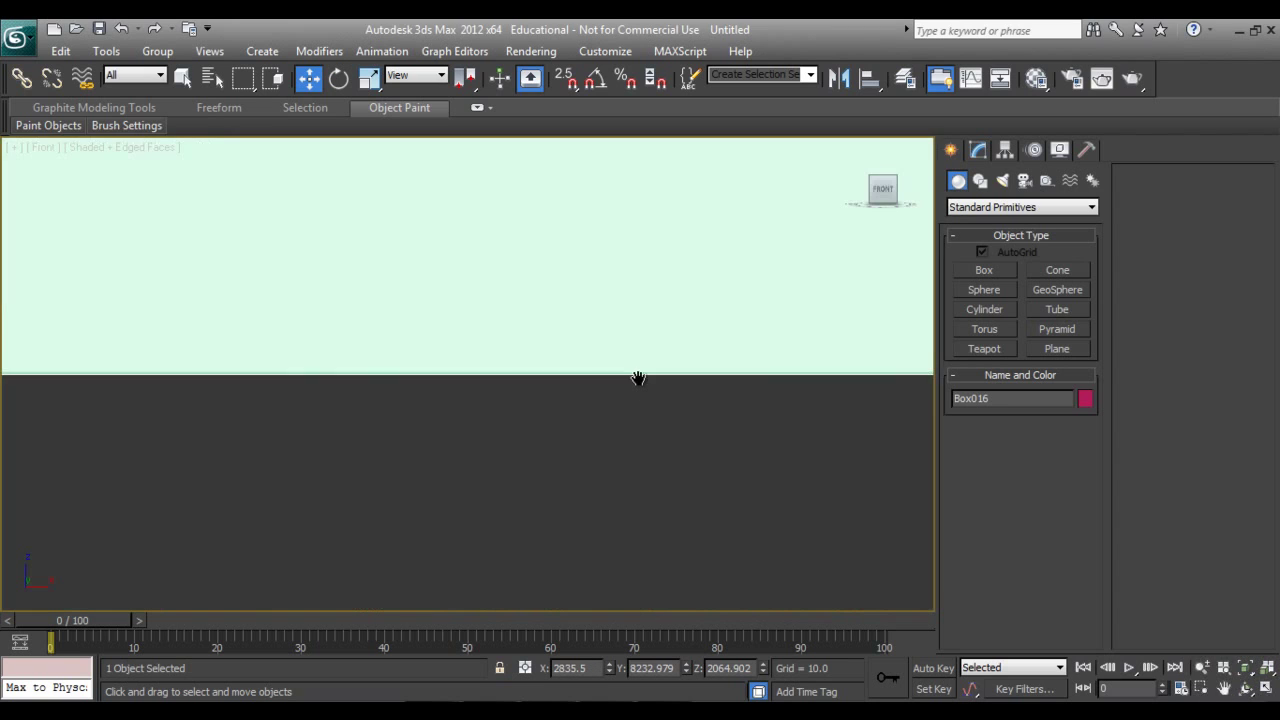
key(F3)
scroll(639, 382, down, 3)
scroll(640, 389, down, 3)
middle_drag(534, 366, 366, 489)
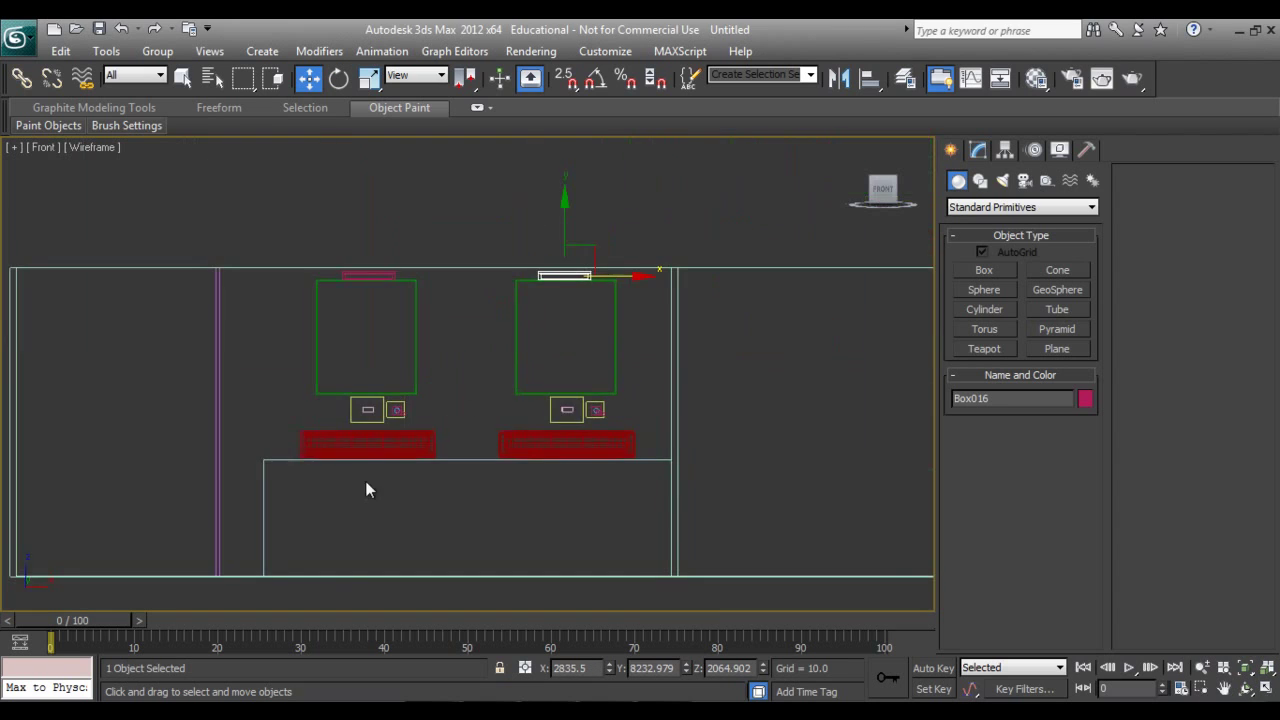
scroll(480, 380, up, 4)
middle_drag(548, 334, 614, 396)
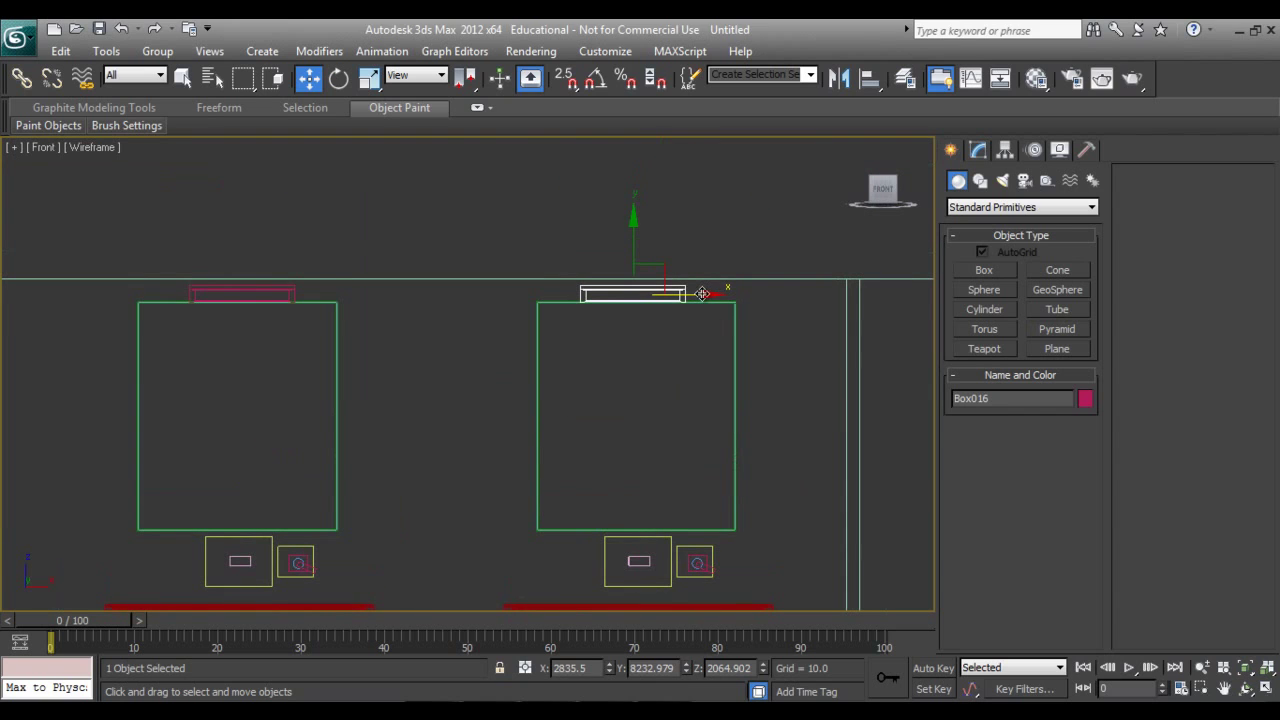
drag(702, 293, 714, 293)
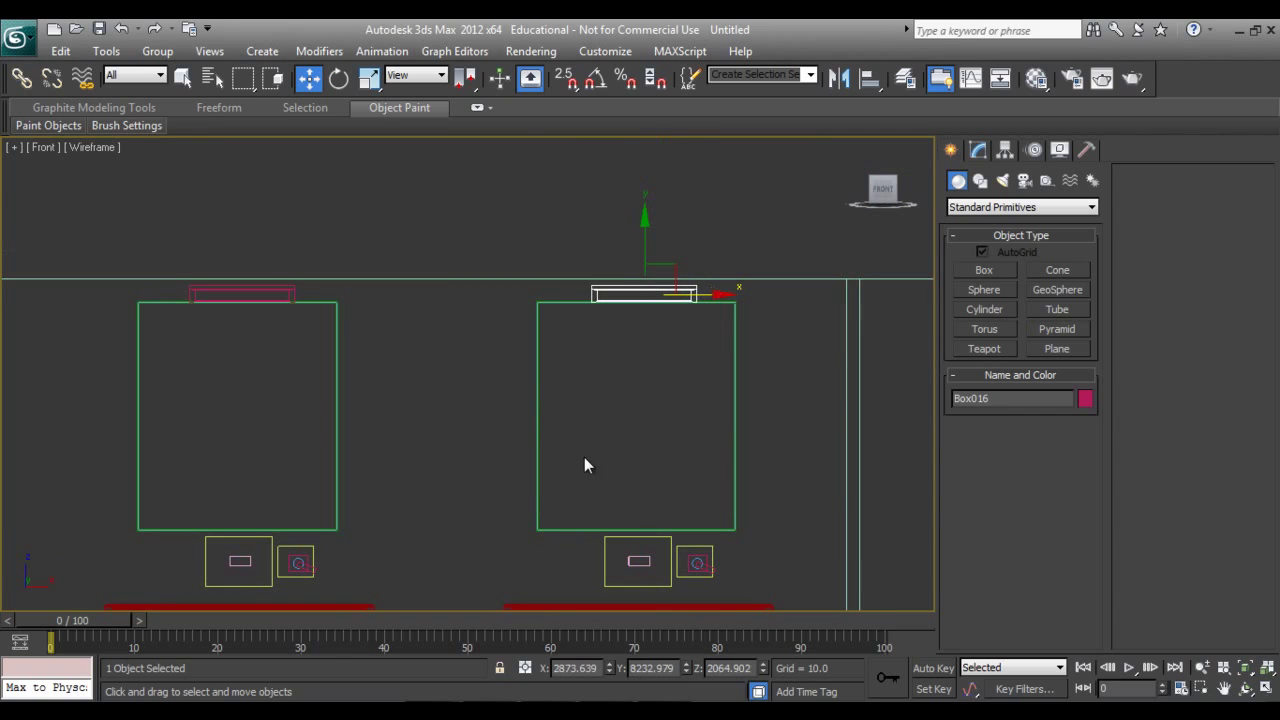
middle_drag(611, 569, 600, 528)
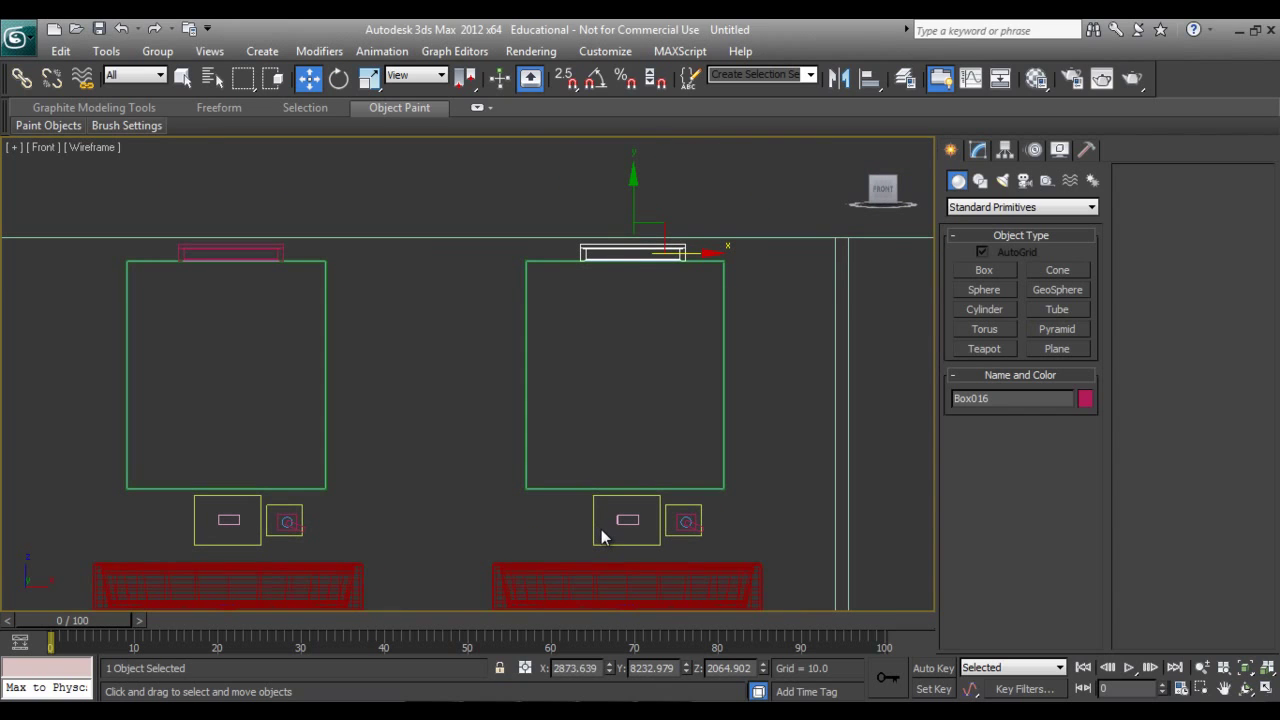
Return to a shaded perspective view and frame the left sink group.
key(p)
mouse_move(601, 468)
alt+middle_down()
mouse_move(588, 518)
mouse_move(475, 504)
mouse_move(505, 501)
mouse_move(413, 480)
alt+middle_up()
key(F3)
click(413, 480)
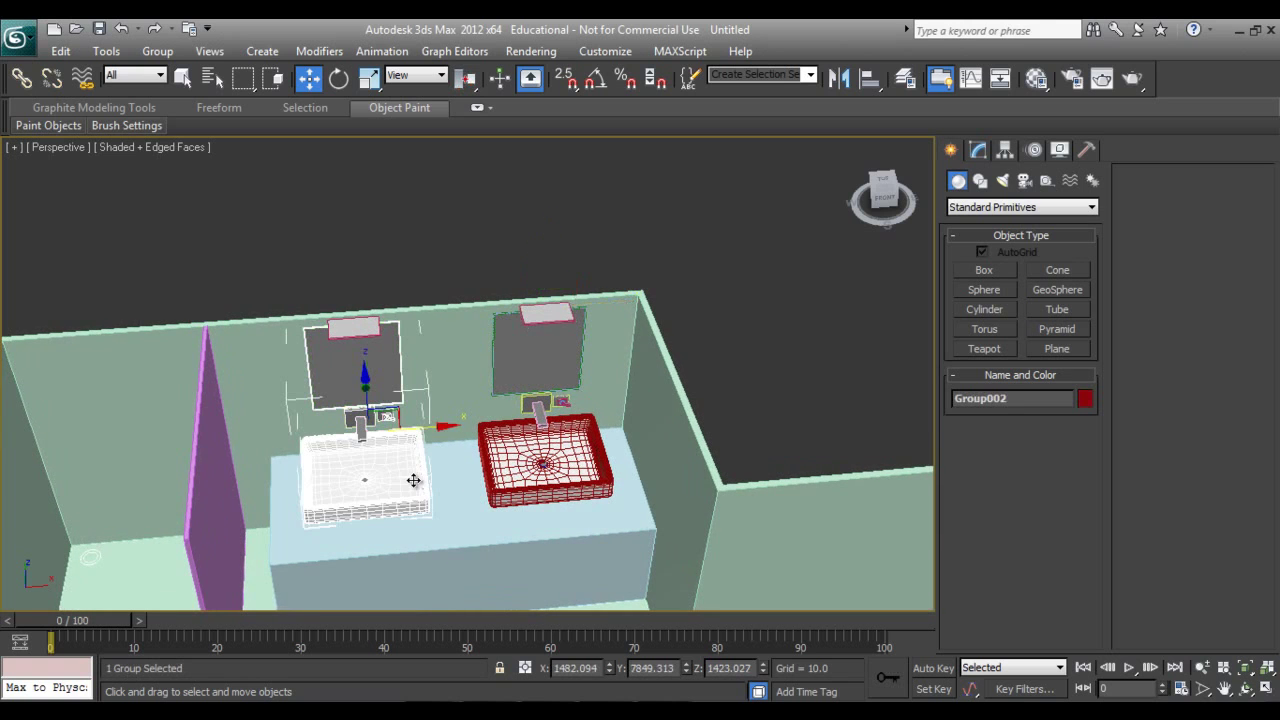
key(z)
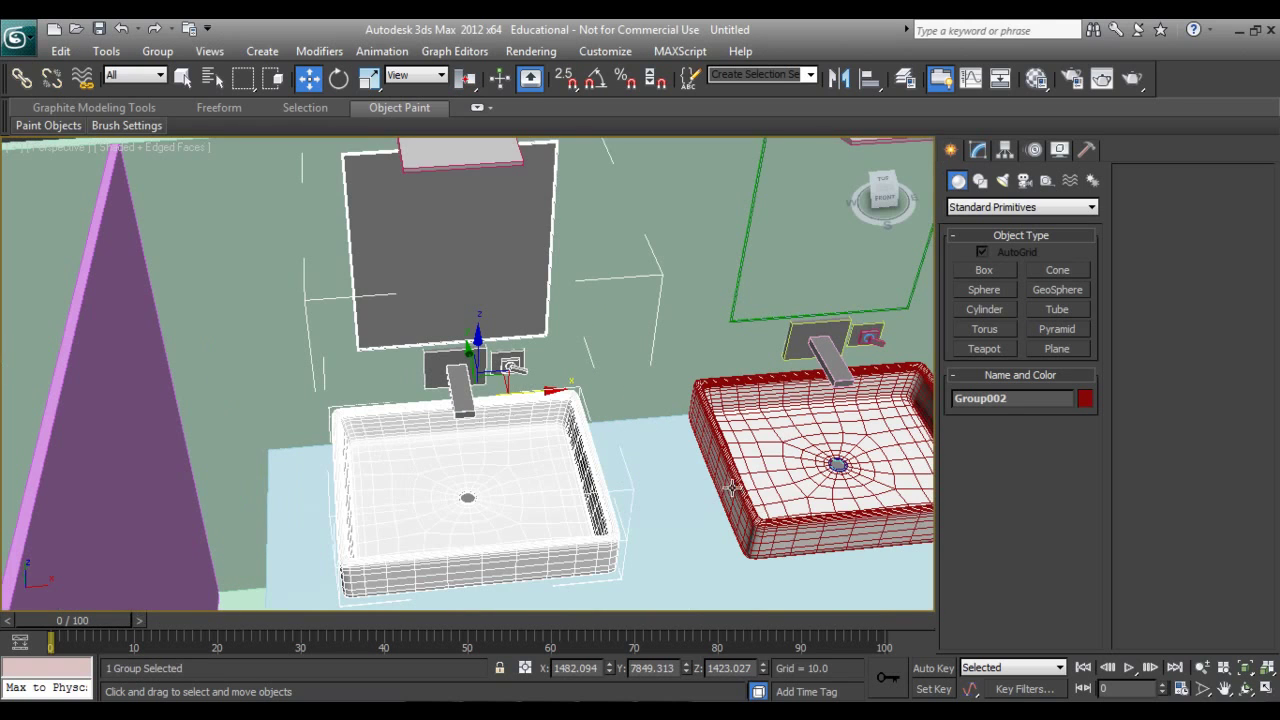
scroll(581, 455, down, 2)
scroll(566, 443, down, 3)
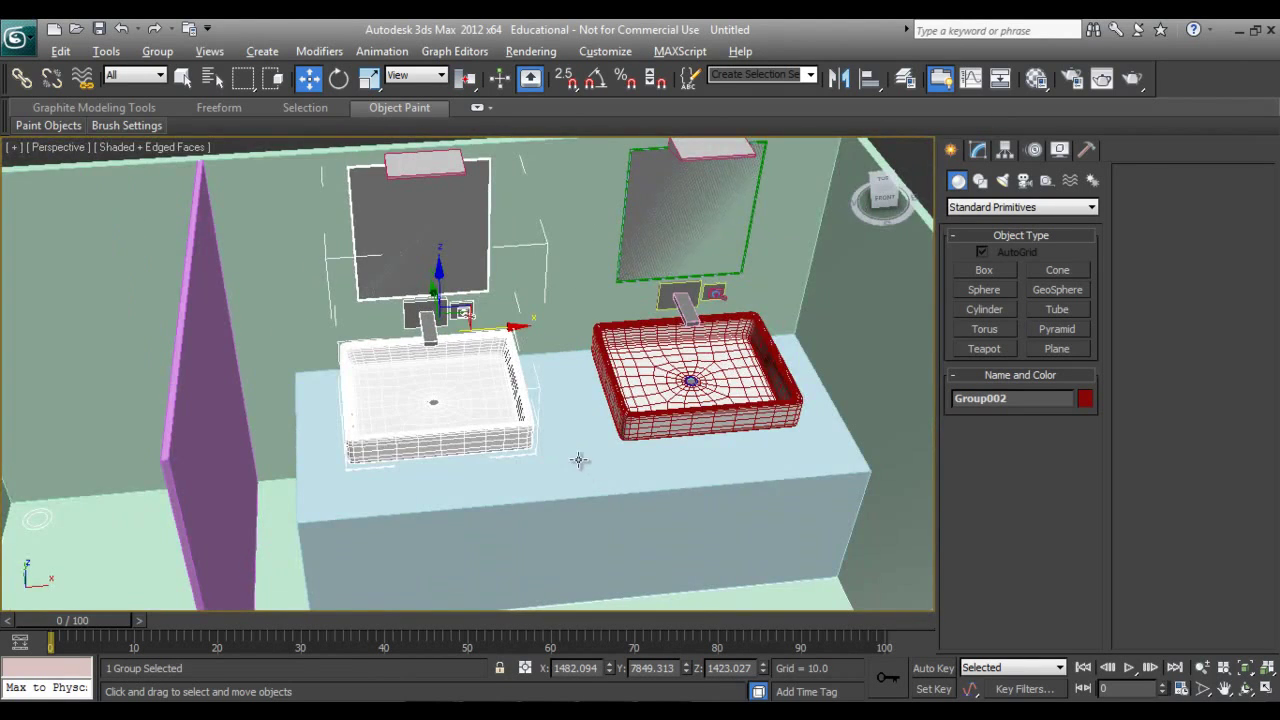
alt+middle_drag(579, 460, 499, 471)
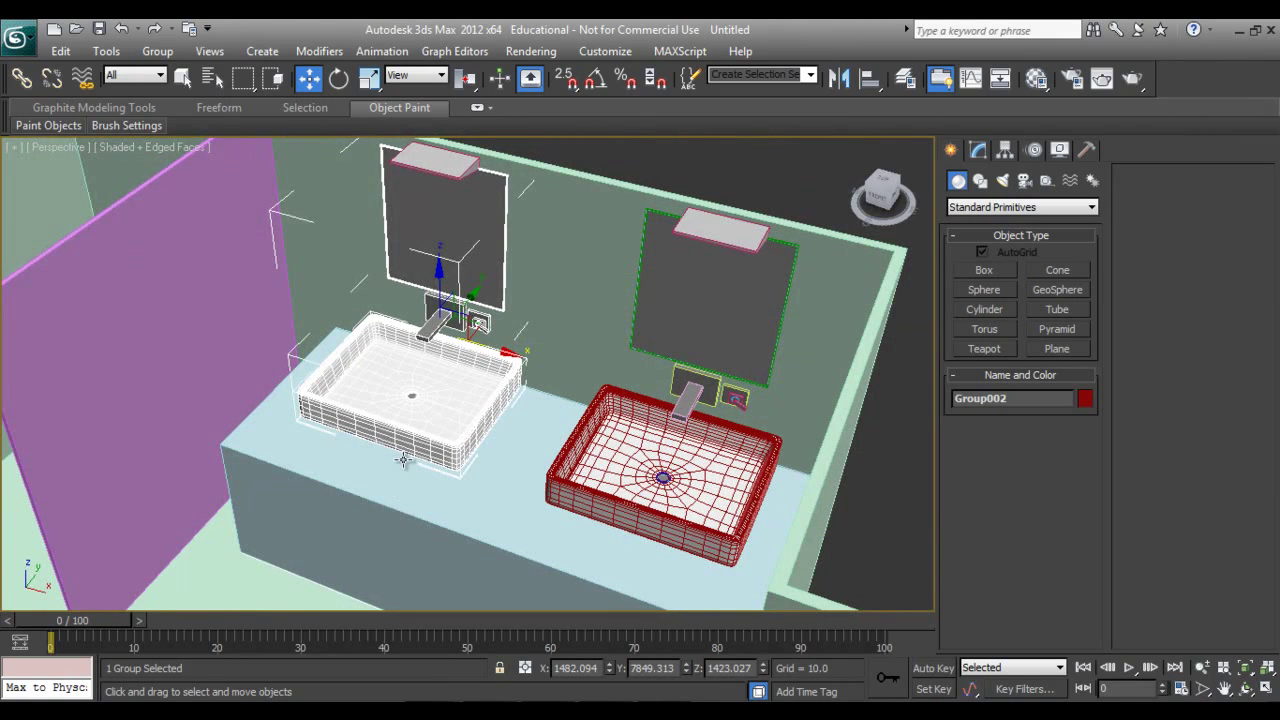
Add an Edit Poly modifier to the vanity counter.
click(363, 498)
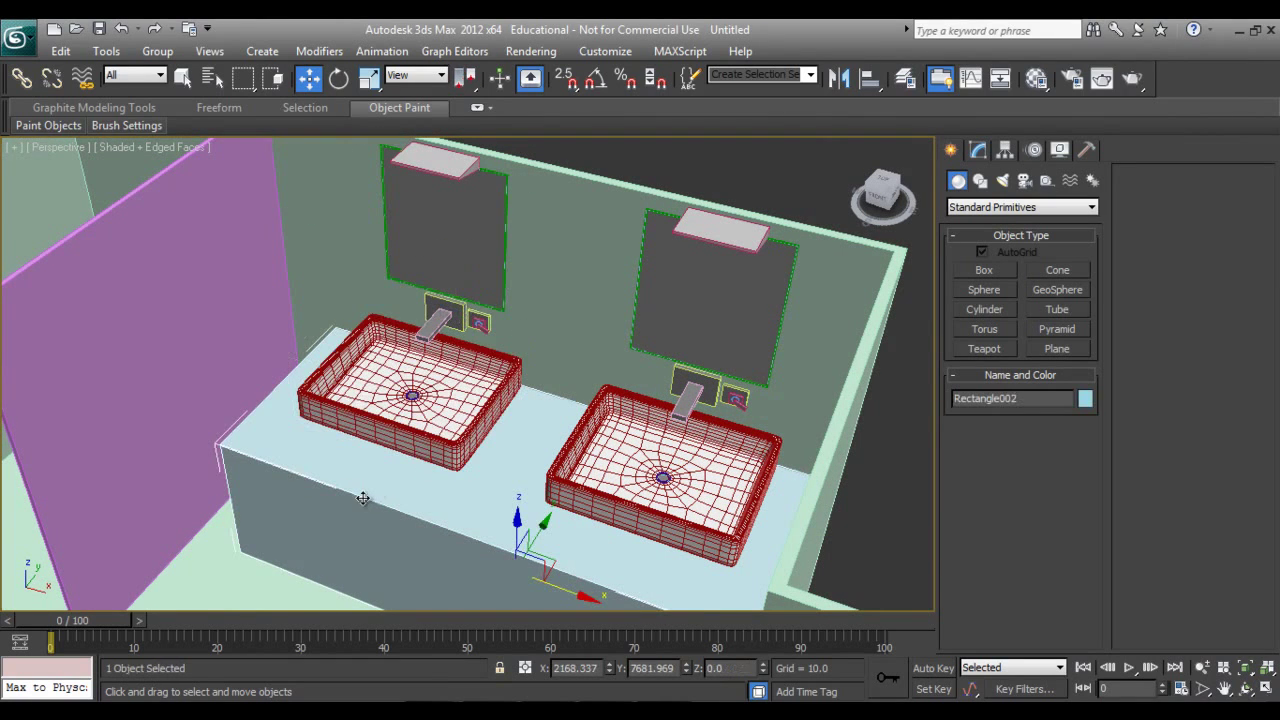
click(978, 150)
click(988, 203)
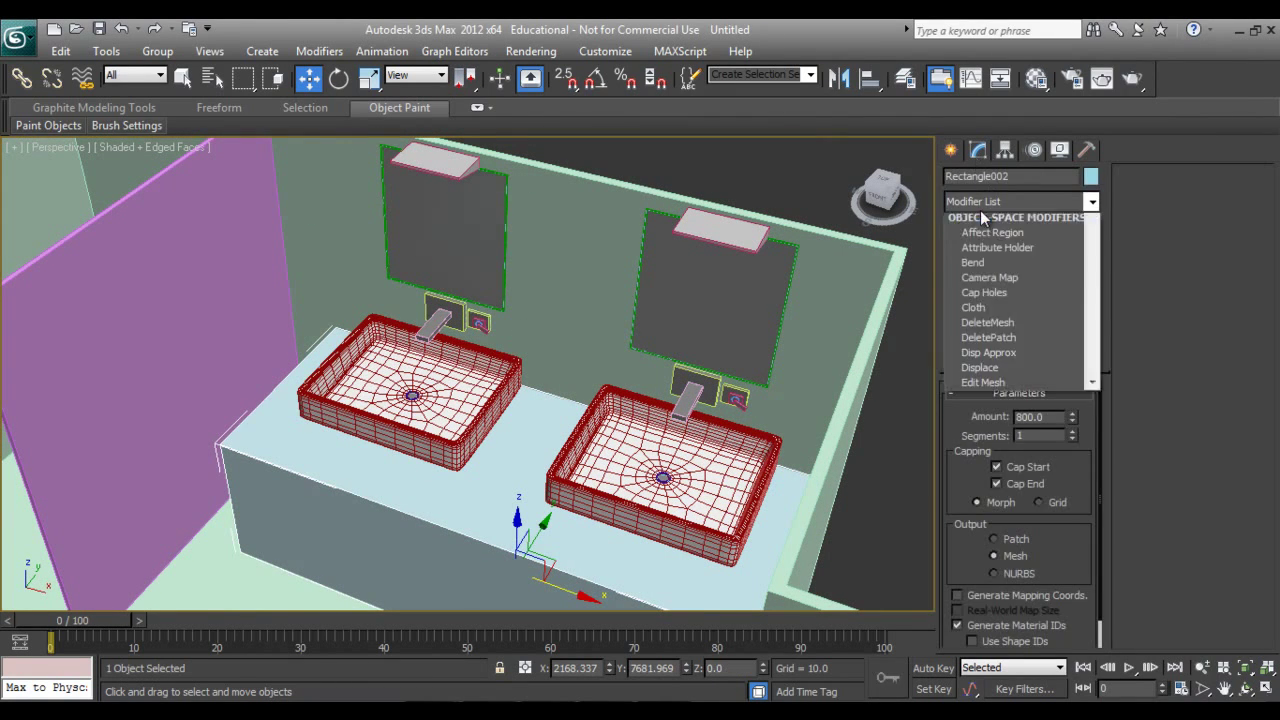
key(e)
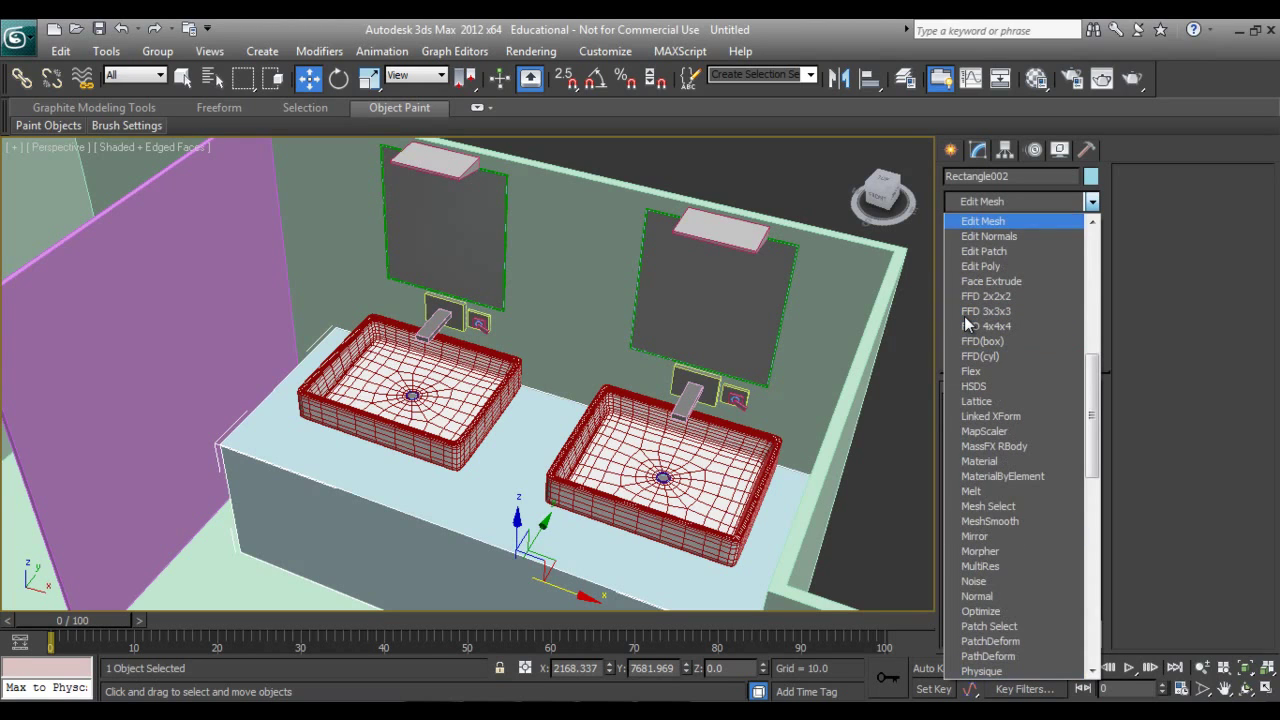
key(e)
key(e)
key(e)
key(Return)
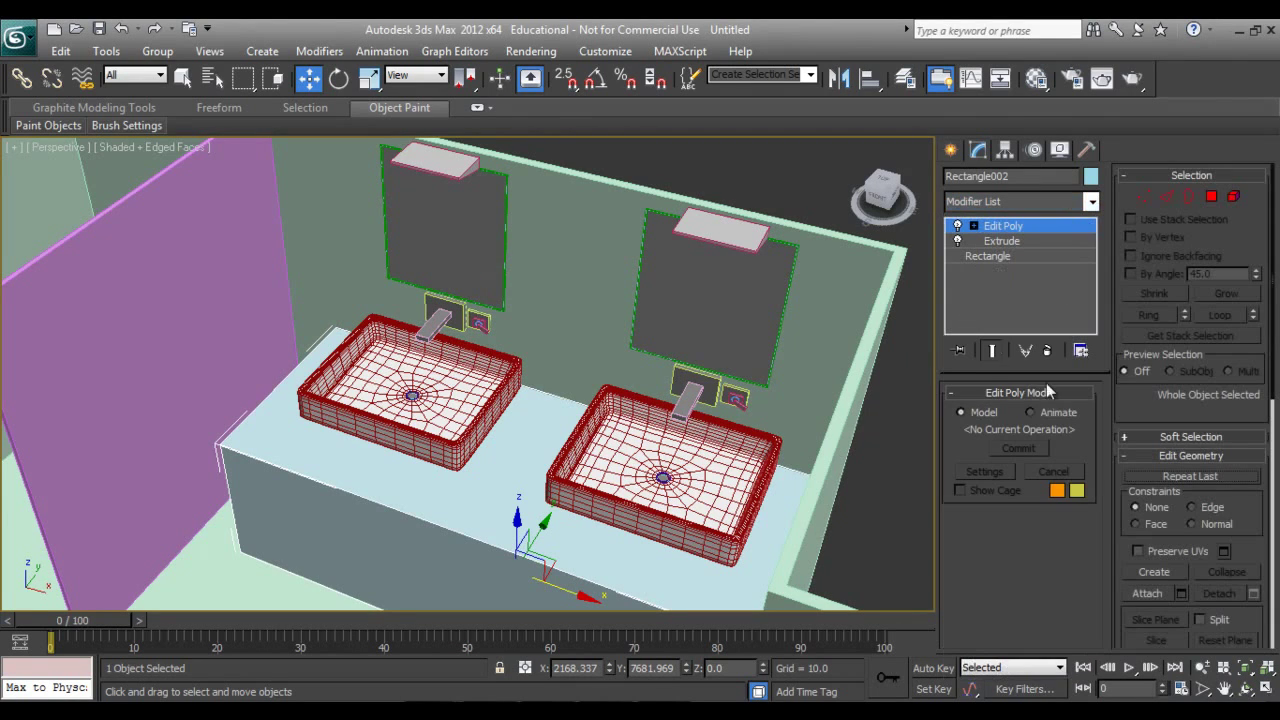
Select four vertices along the counter's edge and push them outward along Y.
click(1145, 197)
scroll(455, 478, down, 5)
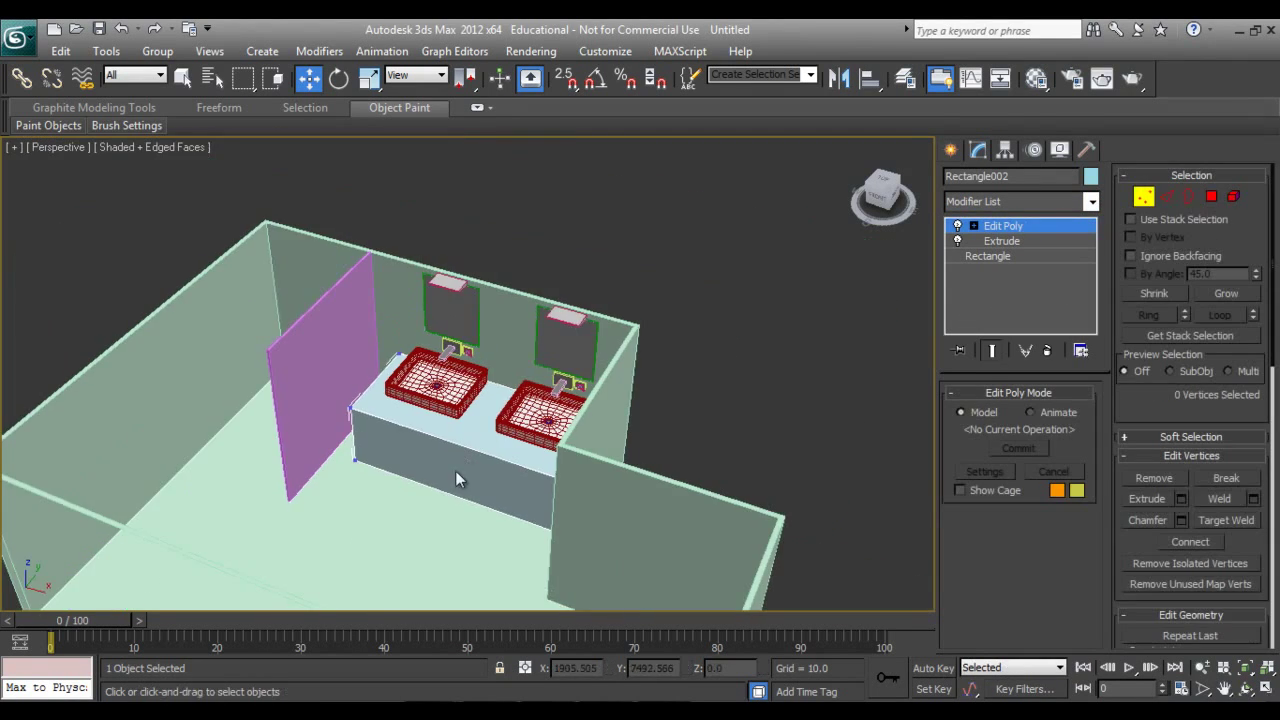
mouse_move(467, 513)
alt+middle_down()
mouse_move(491, 560)
mouse_move(360, 470)
alt+middle_up()
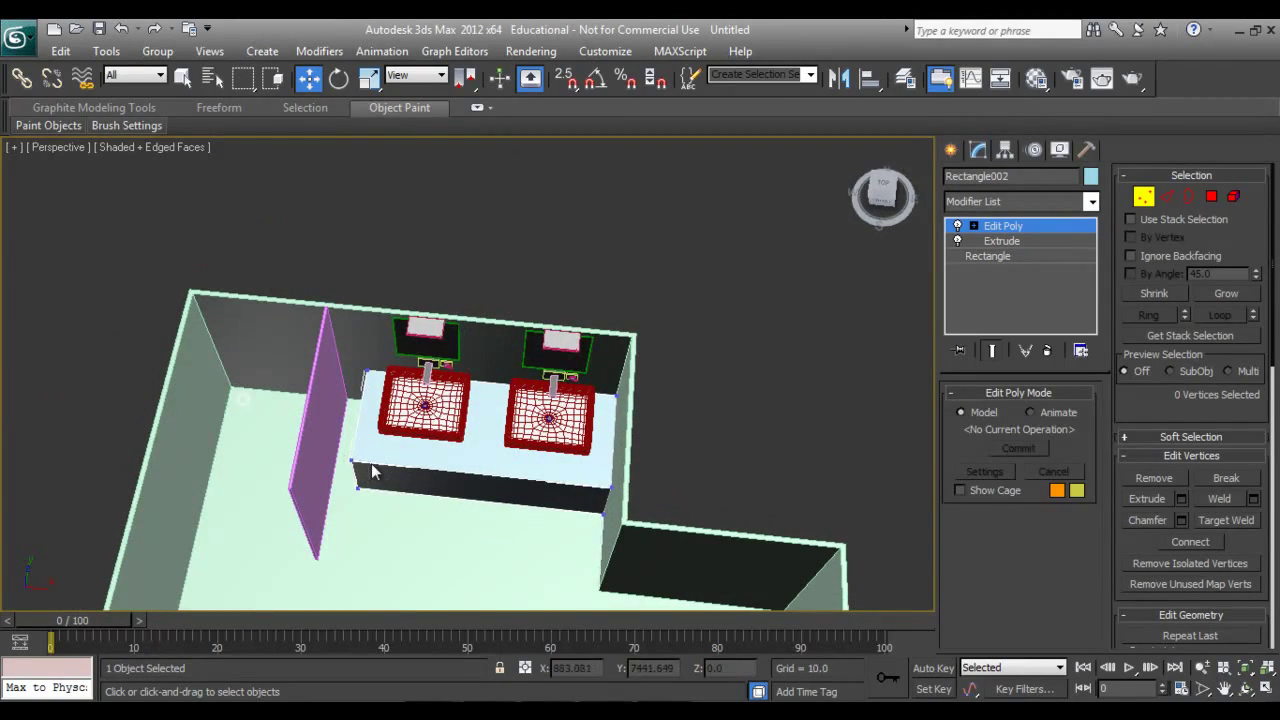
drag(639, 533, 640, 534)
scroll(555, 497, up, 2)
scroll(543, 493, up, 3)
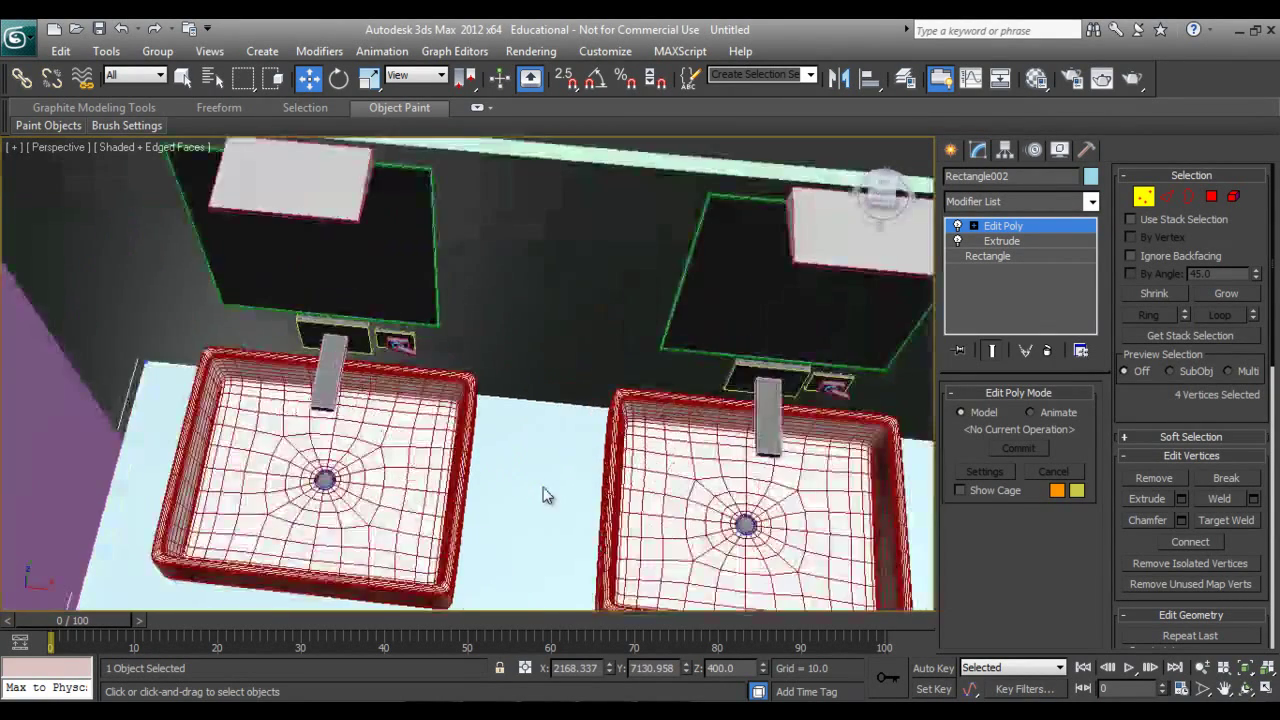
scroll(500, 400, up, 2)
alt+middle_drag(478, 312, 450, 508)
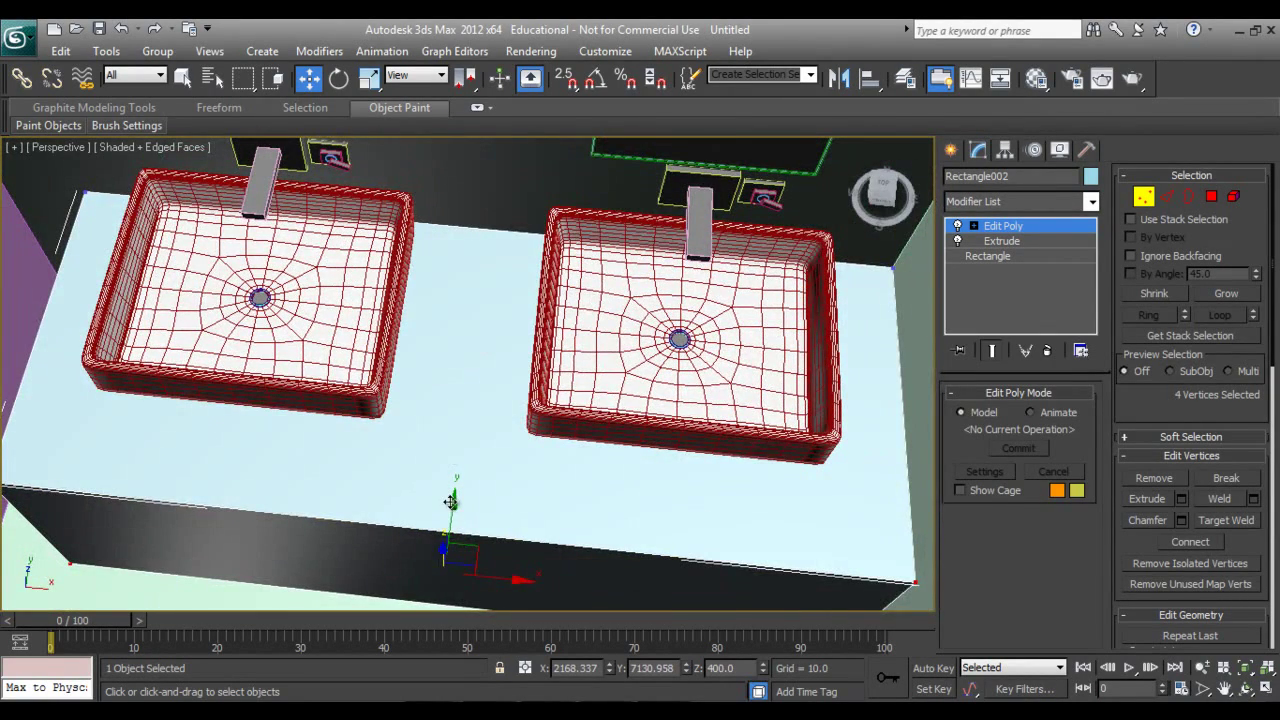
drag(451, 502, 470, 458)
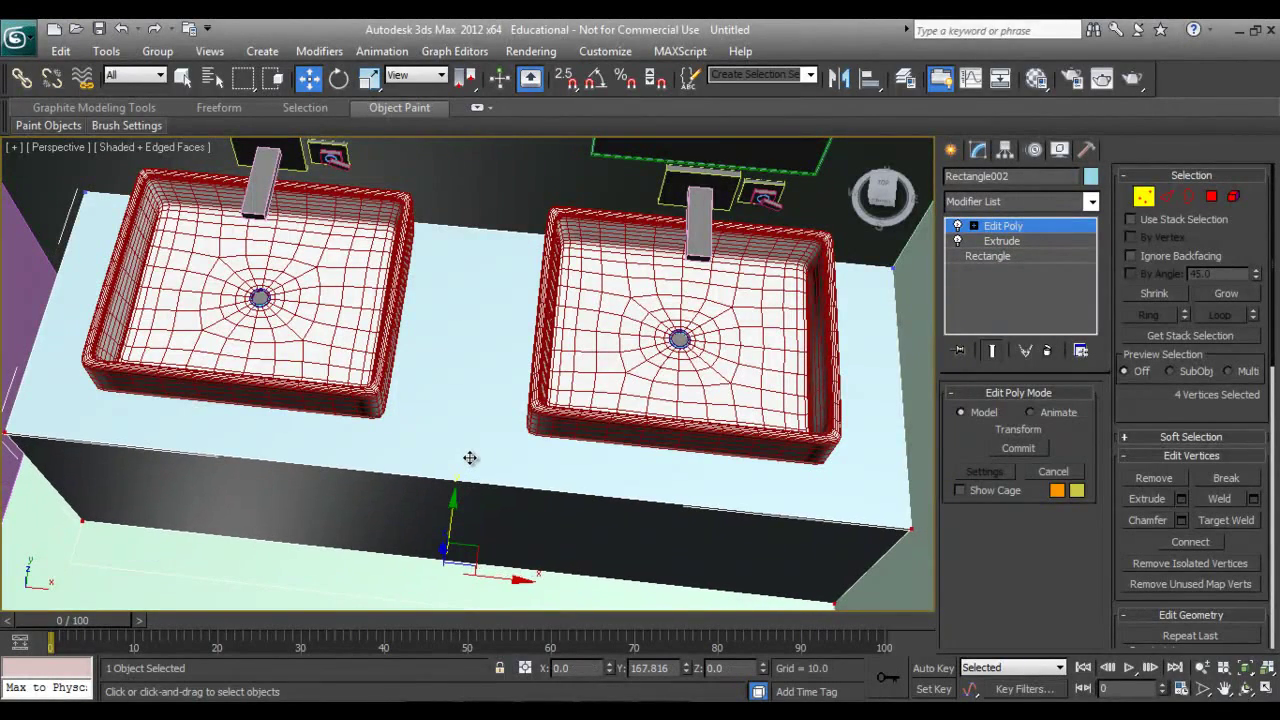
click(950, 149)
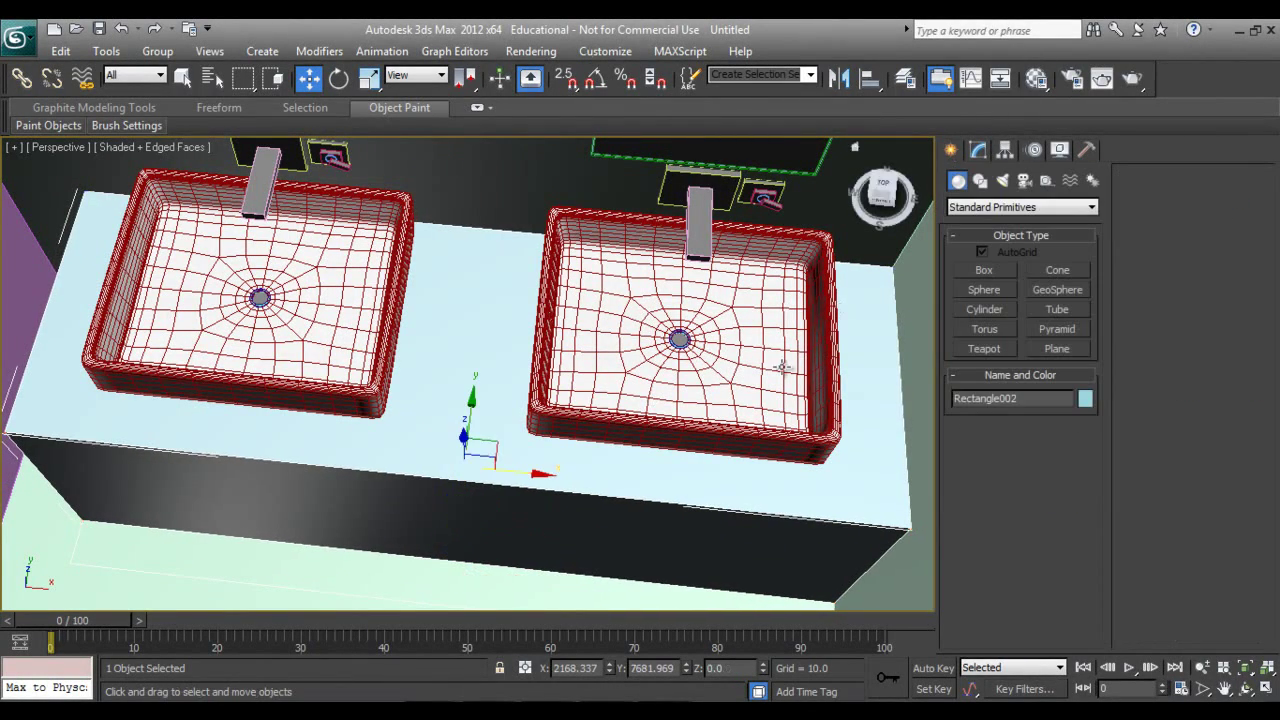
At Edge level, region-select the four vertical edges on the cabinet front.
alt+middle_drag(783, 367, 660, 360)
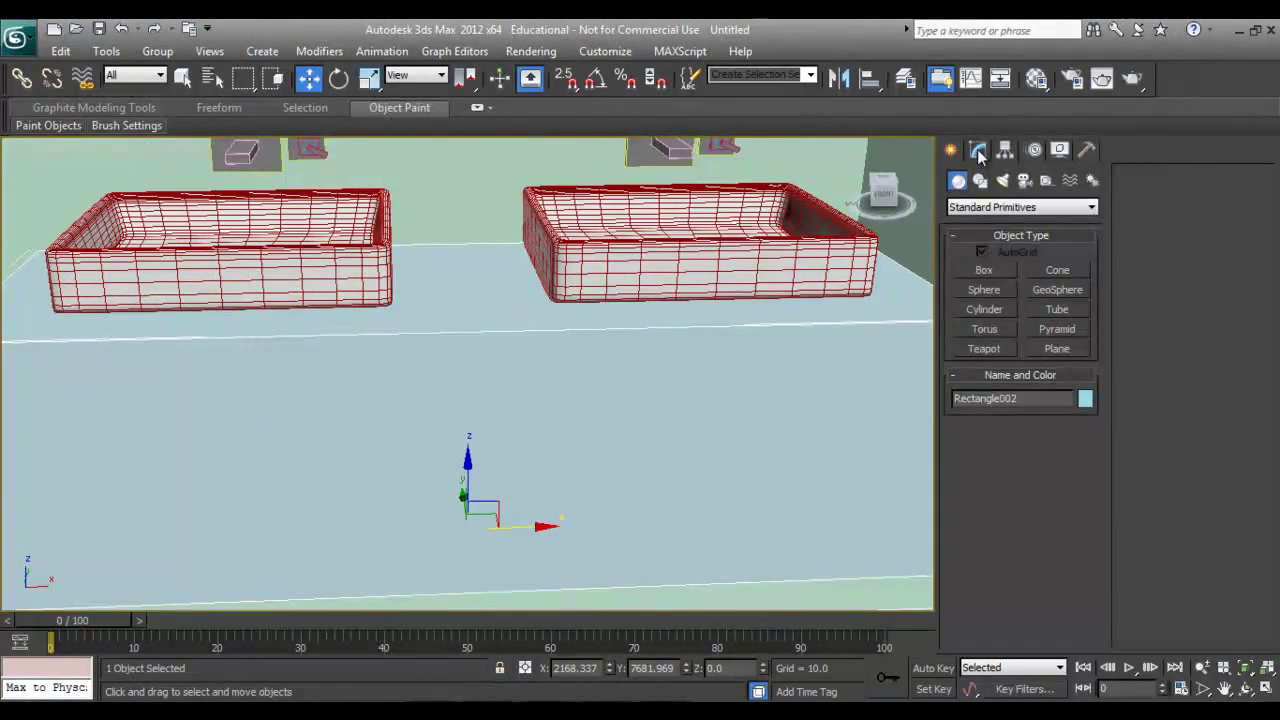
click(978, 150)
click(1166, 197)
scroll(397, 575, down, 3)
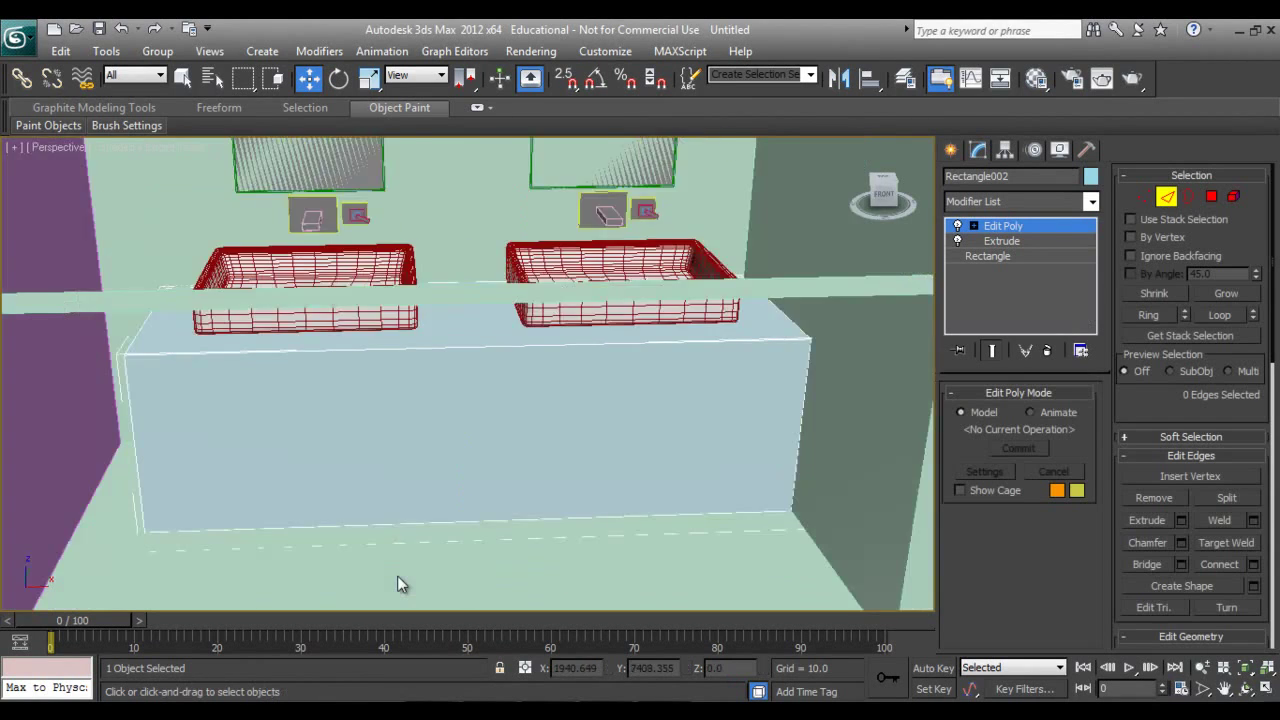
scroll(367, 538, down, 2)
scroll(300, 480, down, 2)
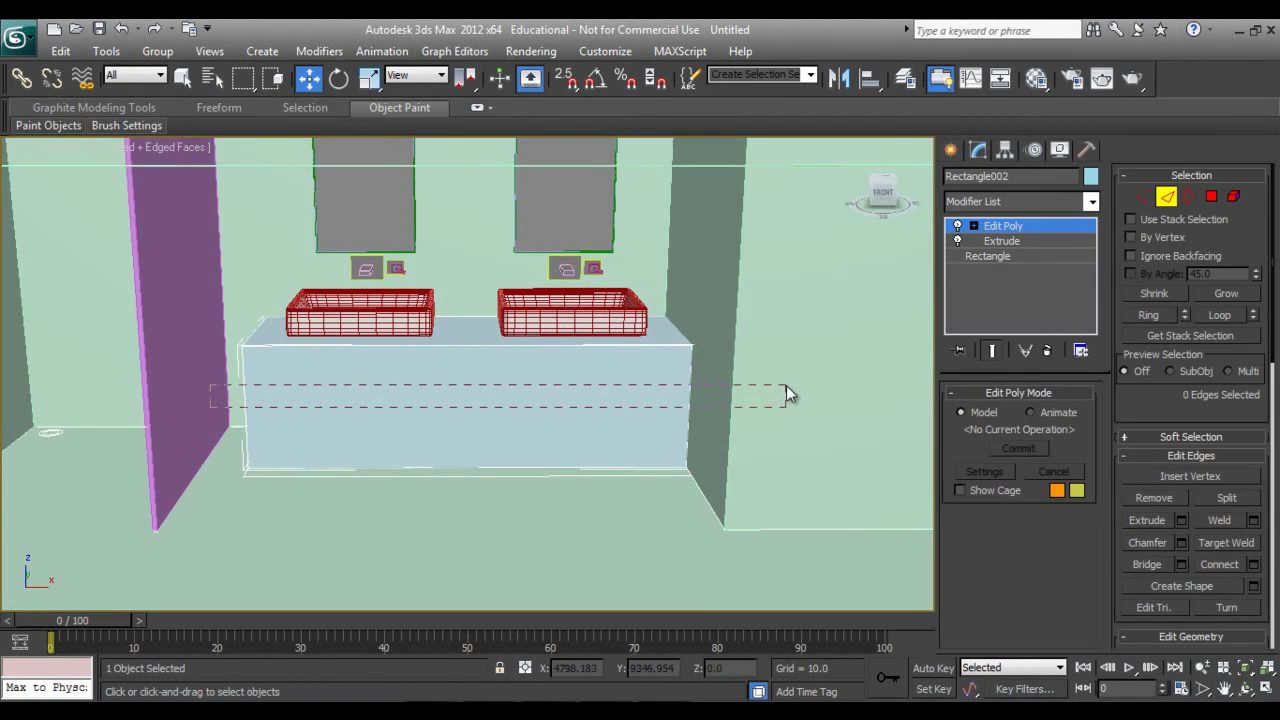
drag(786, 395, 786, 396)
scroll(388, 458, up, 2)
scroll(388, 458, down, 2)
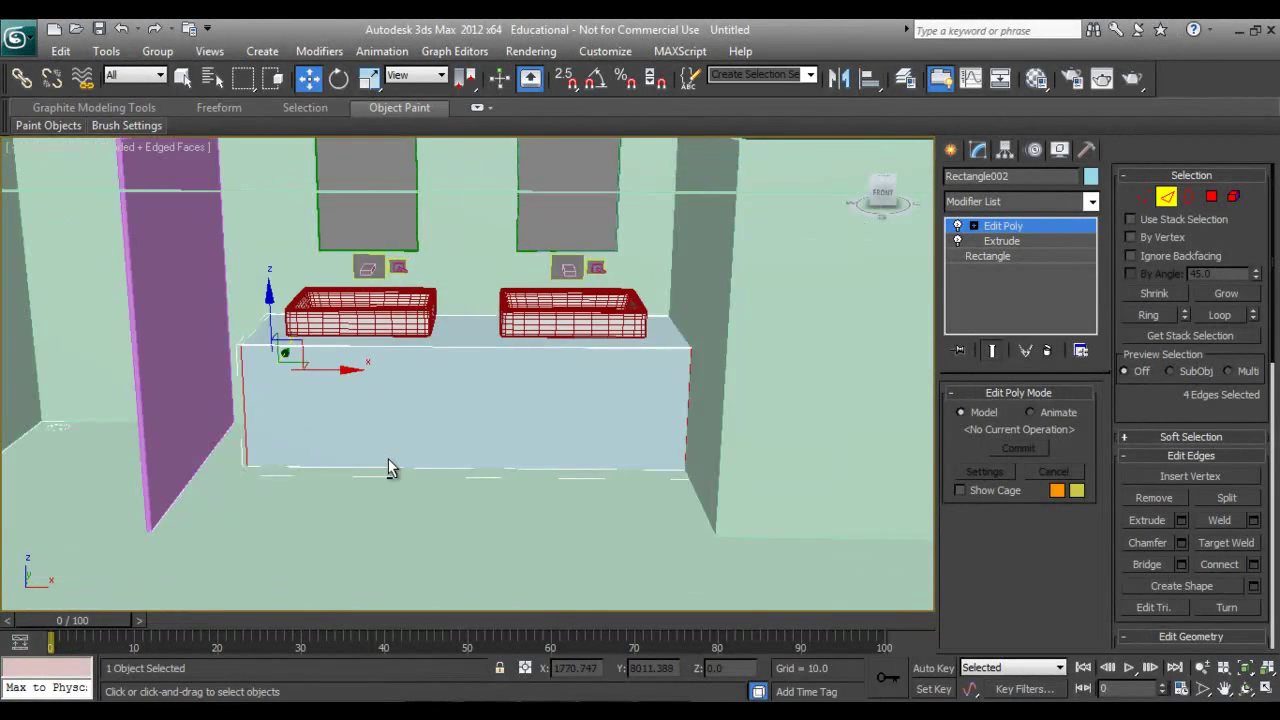
Connect the vertical edges with 2 segments and adjusted pinch, adding two horizontal edge loops.
right_click(379, 438)
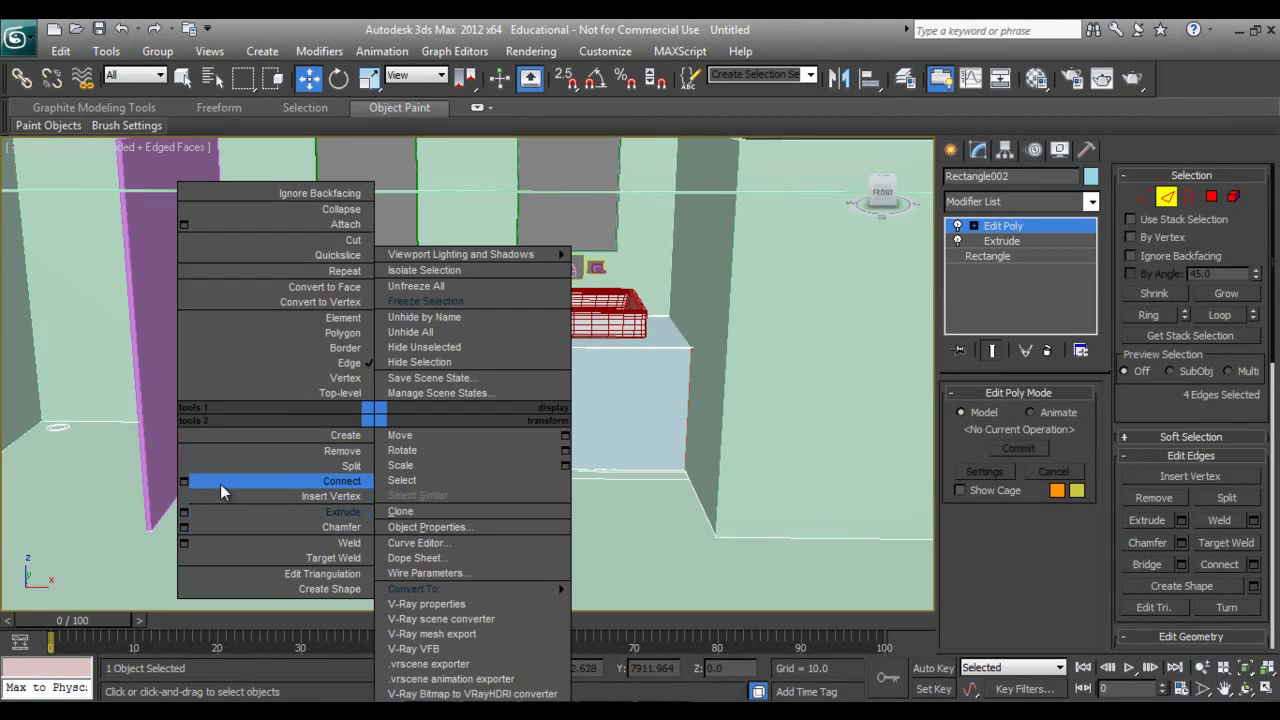
click(184, 482)
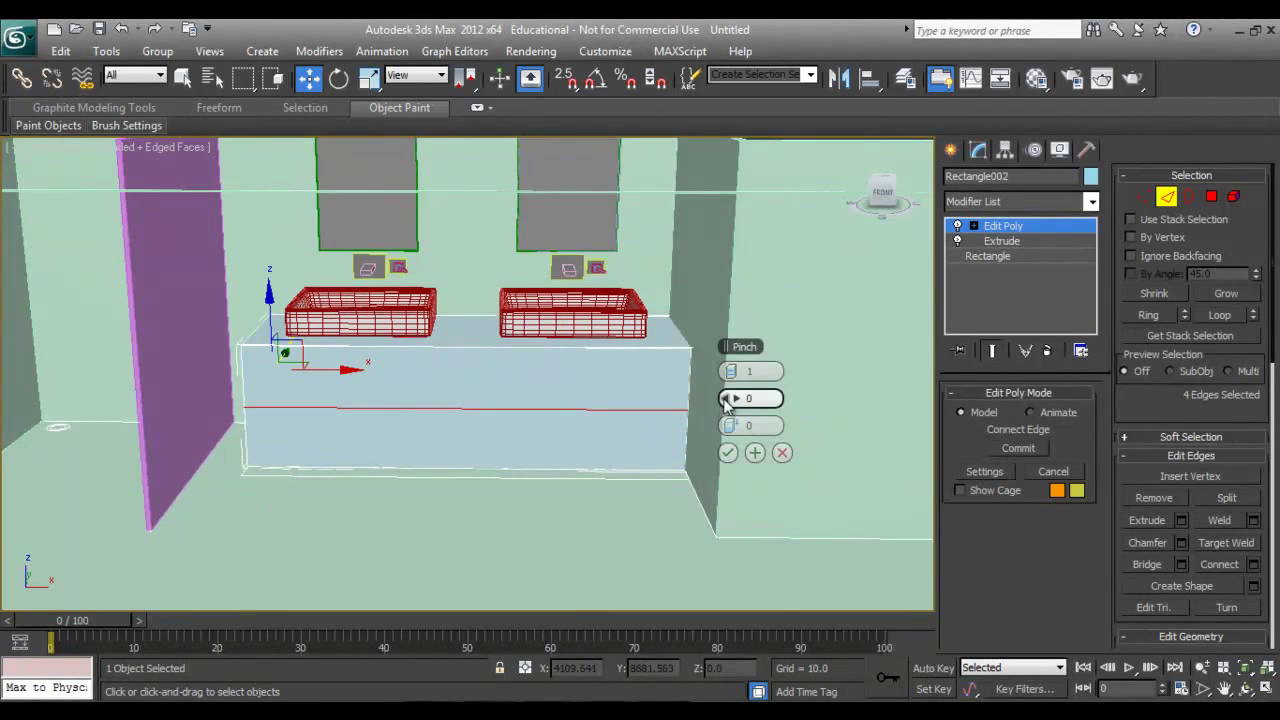
click(737, 371)
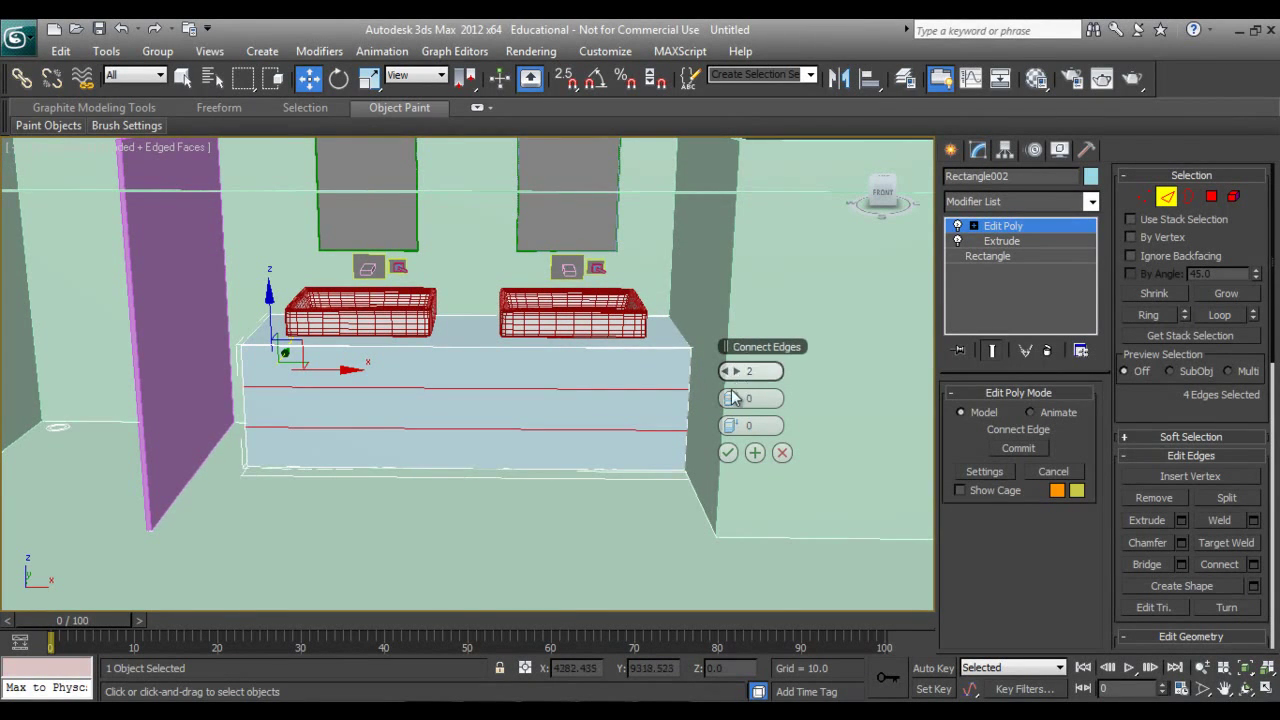
drag(741, 399, 799, 410)
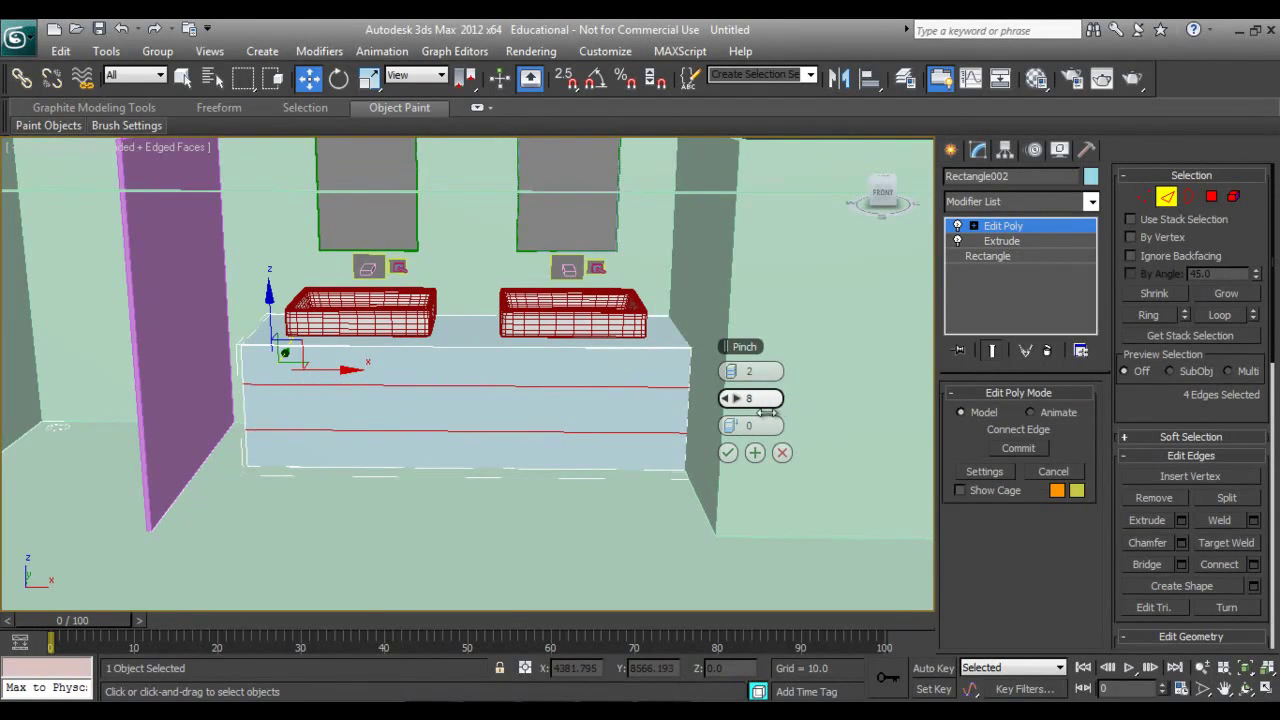
click(728, 452)
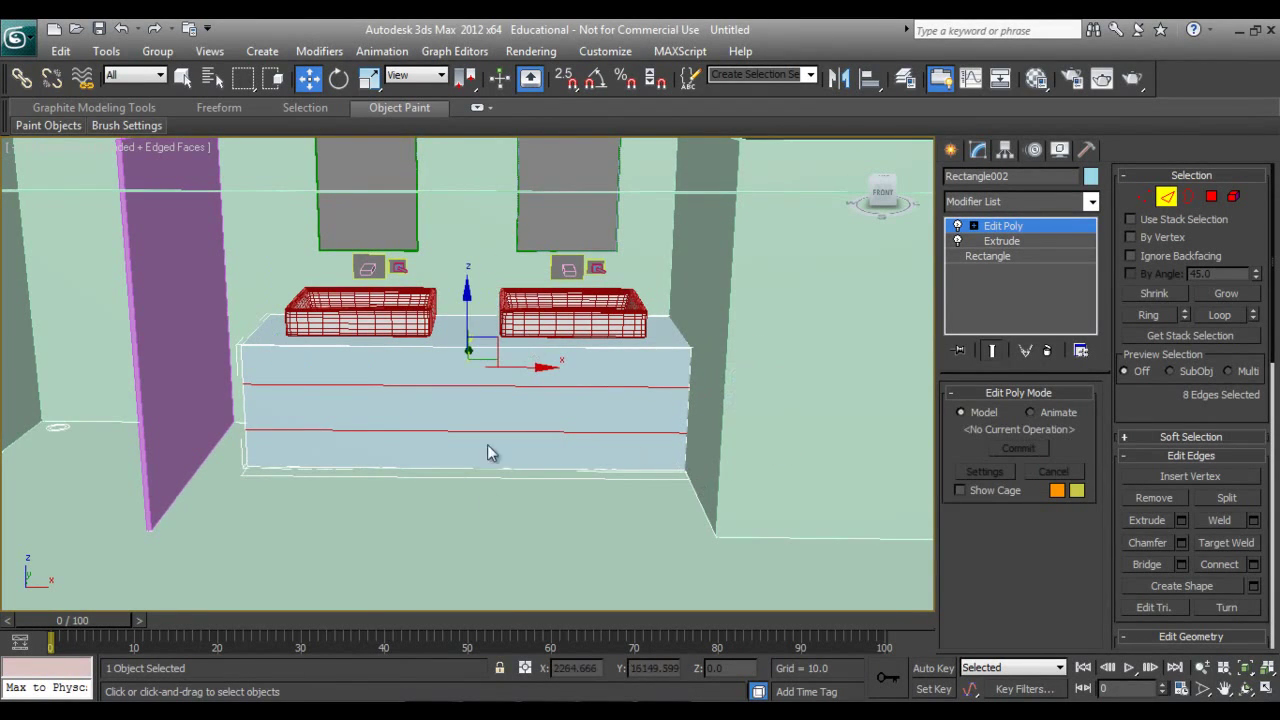
Connect the horizontal edges to add two vertical divisions across the front.
right_click(484, 560)
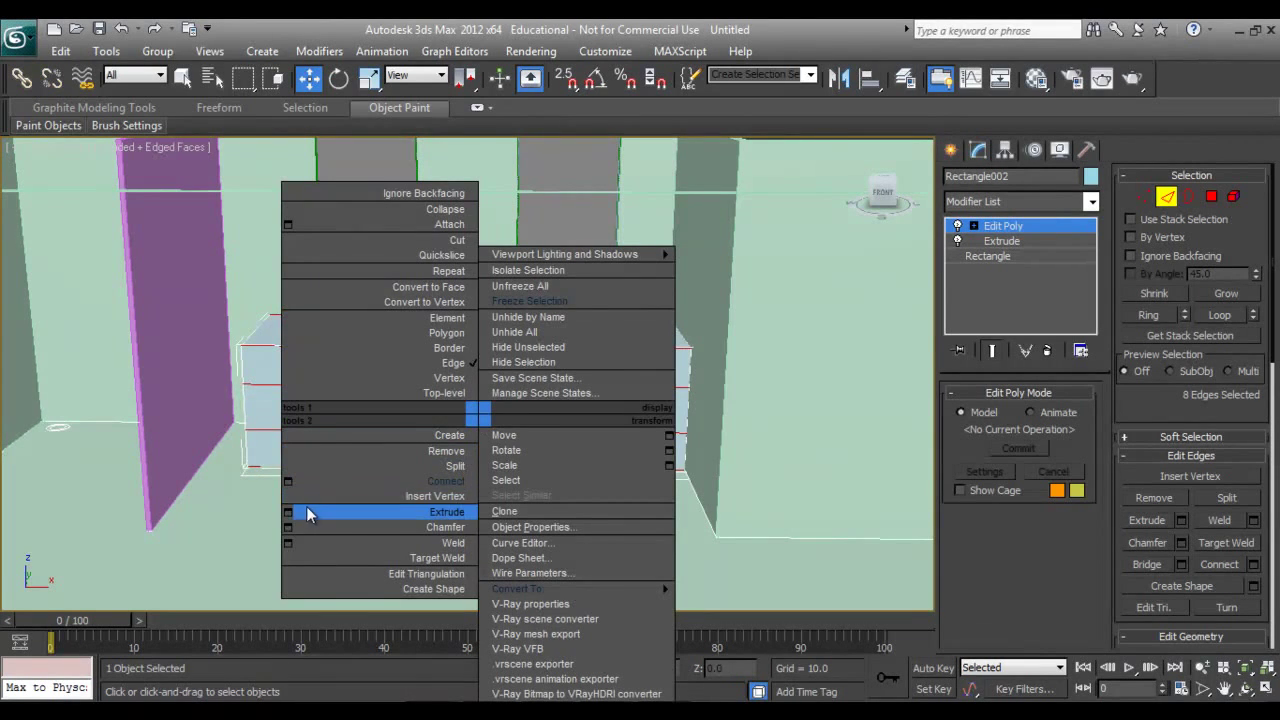
click(288, 481)
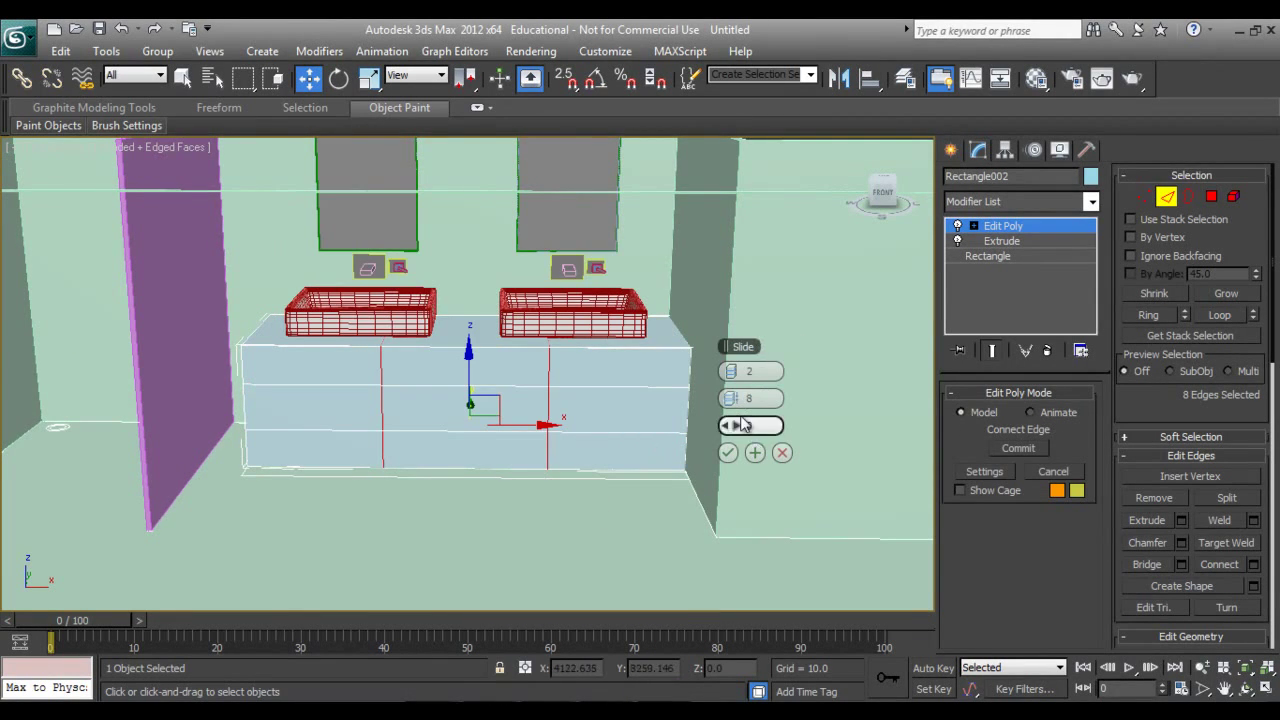
click(727, 452)
alt+middle_drag(398, 499, 419, 503)
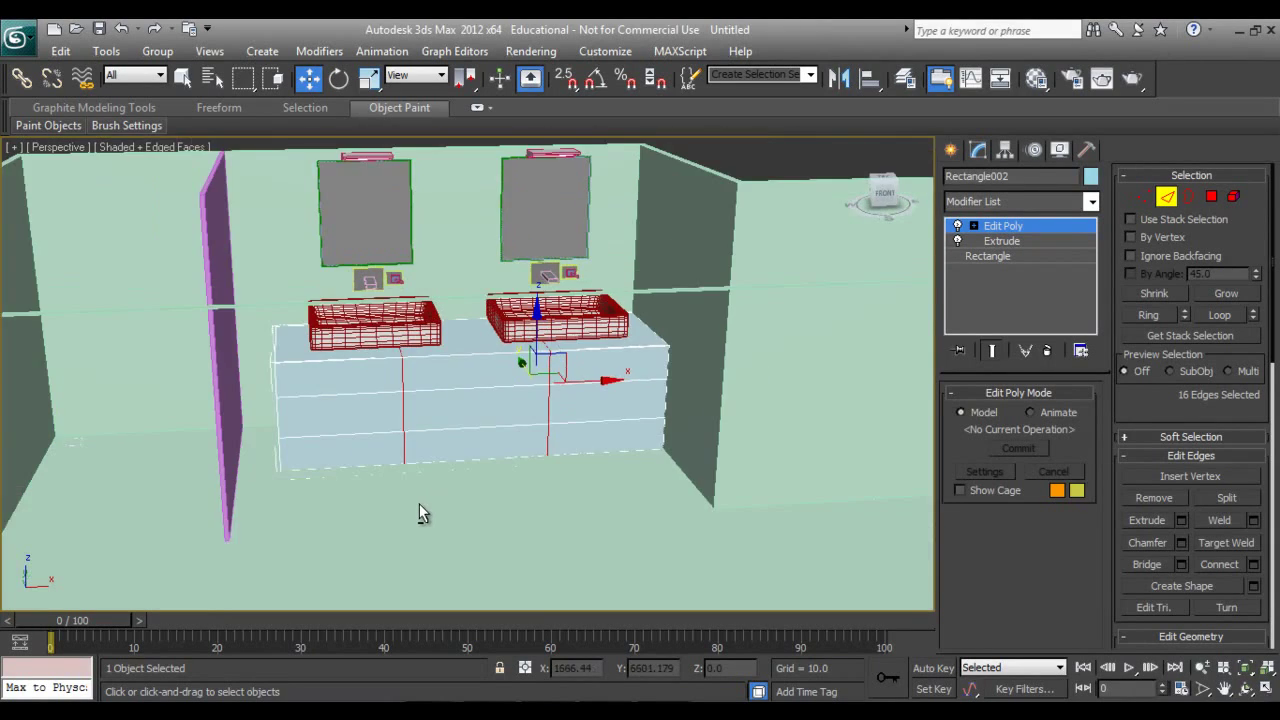
scroll(419, 503, up, 3)
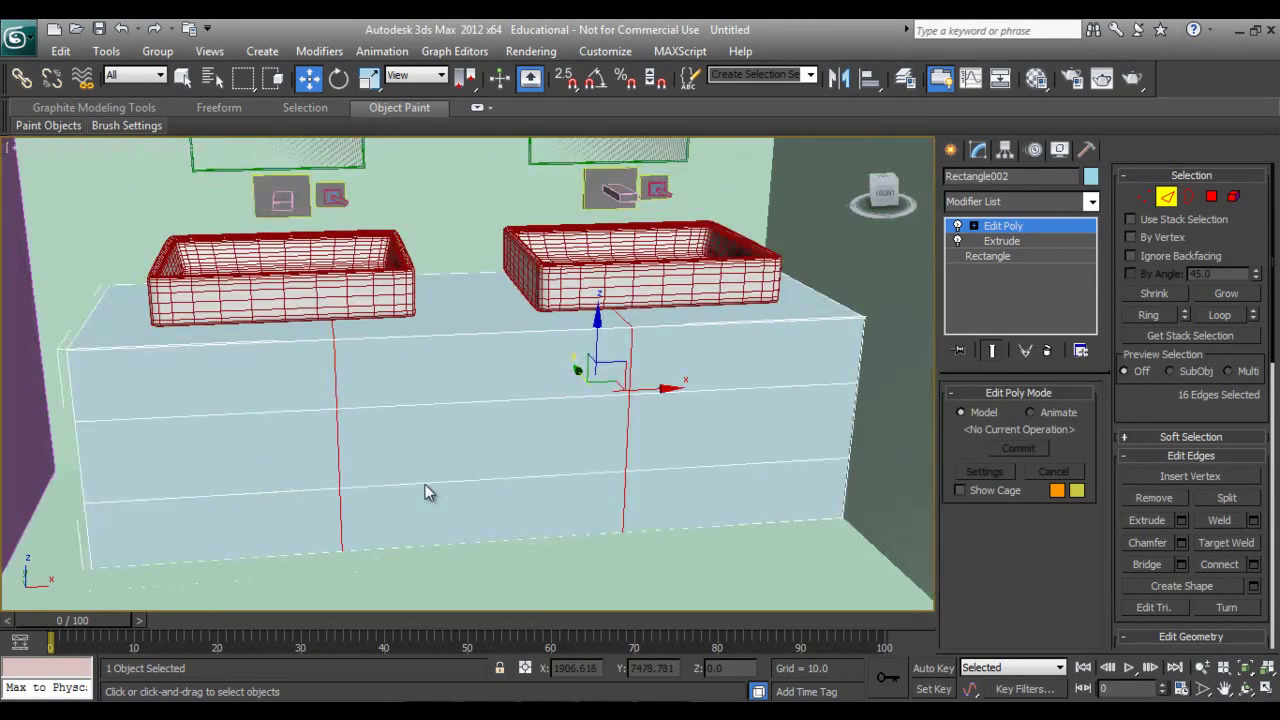
At Polygon level, select all nine front panels of the three-by-three grid.
click(1211, 197)
click(305, 390)
ctrl+click(286, 450)
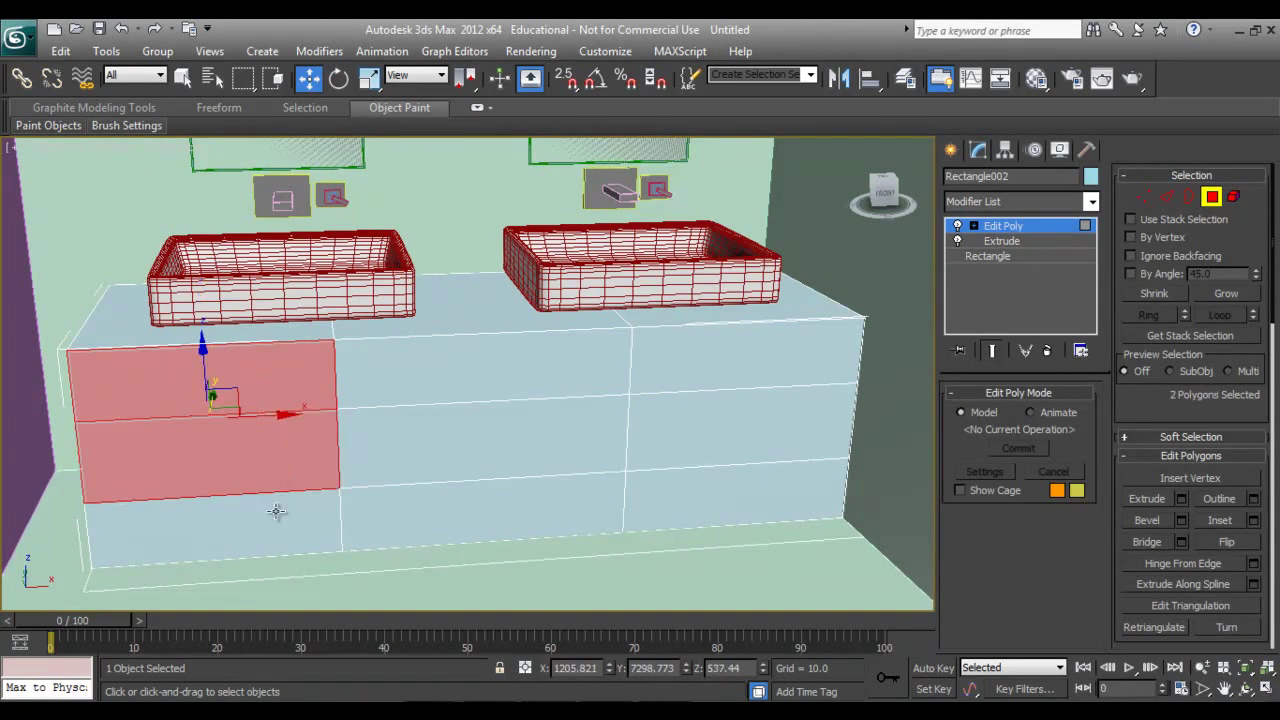
ctrl+click(276, 511)
ctrl+click(434, 509)
ctrl+click(449, 457)
ctrl+click(460, 372)
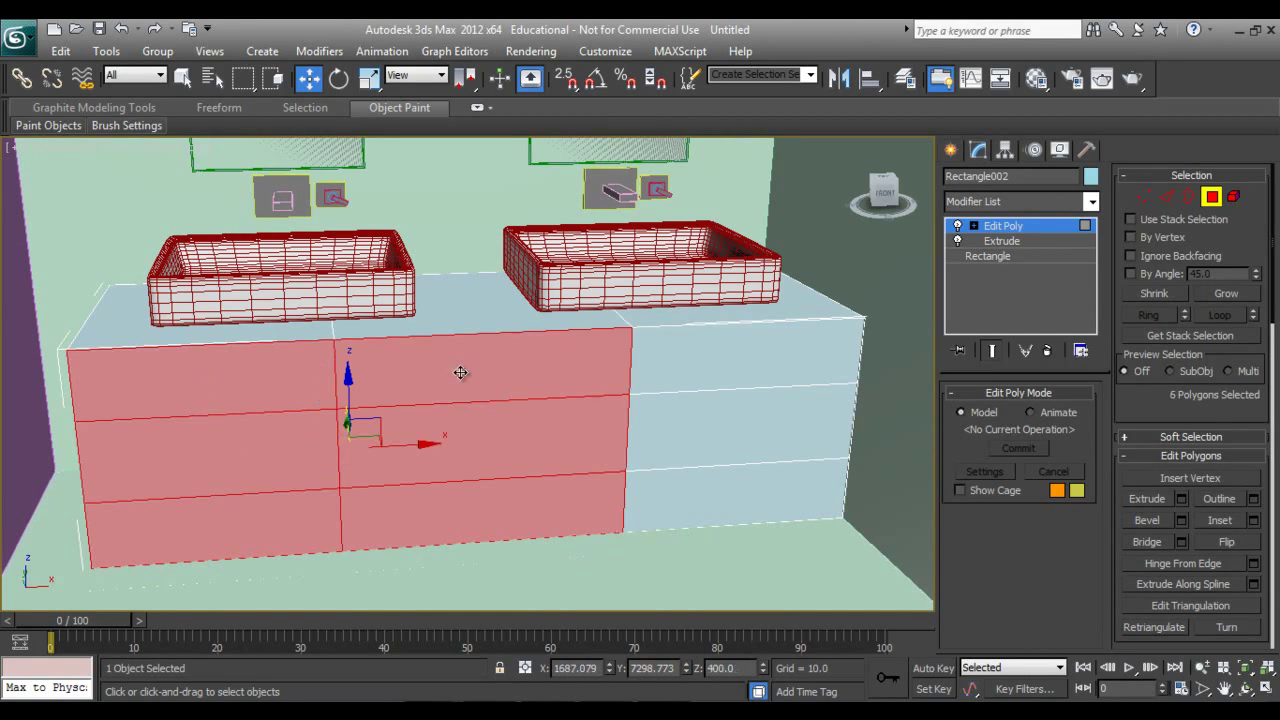
ctrl+click(663, 363)
ctrl+click(677, 434)
ctrl+click(672, 492)
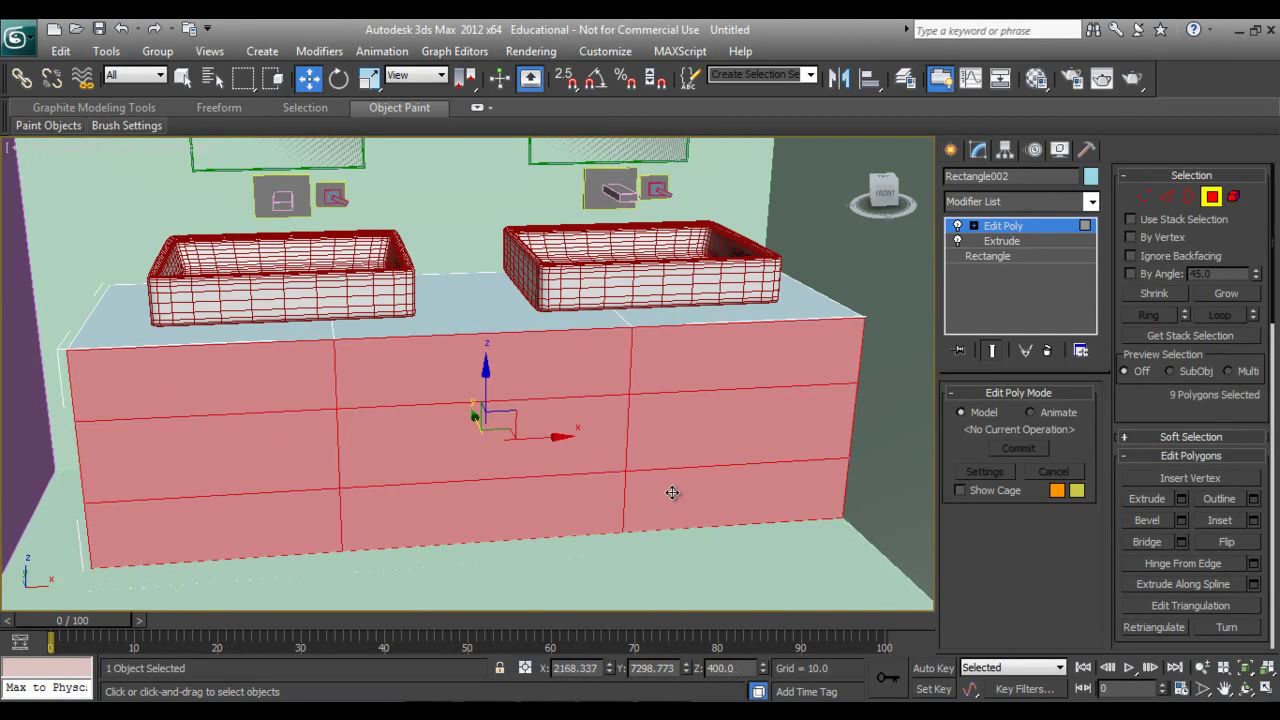
right_click(672, 492)
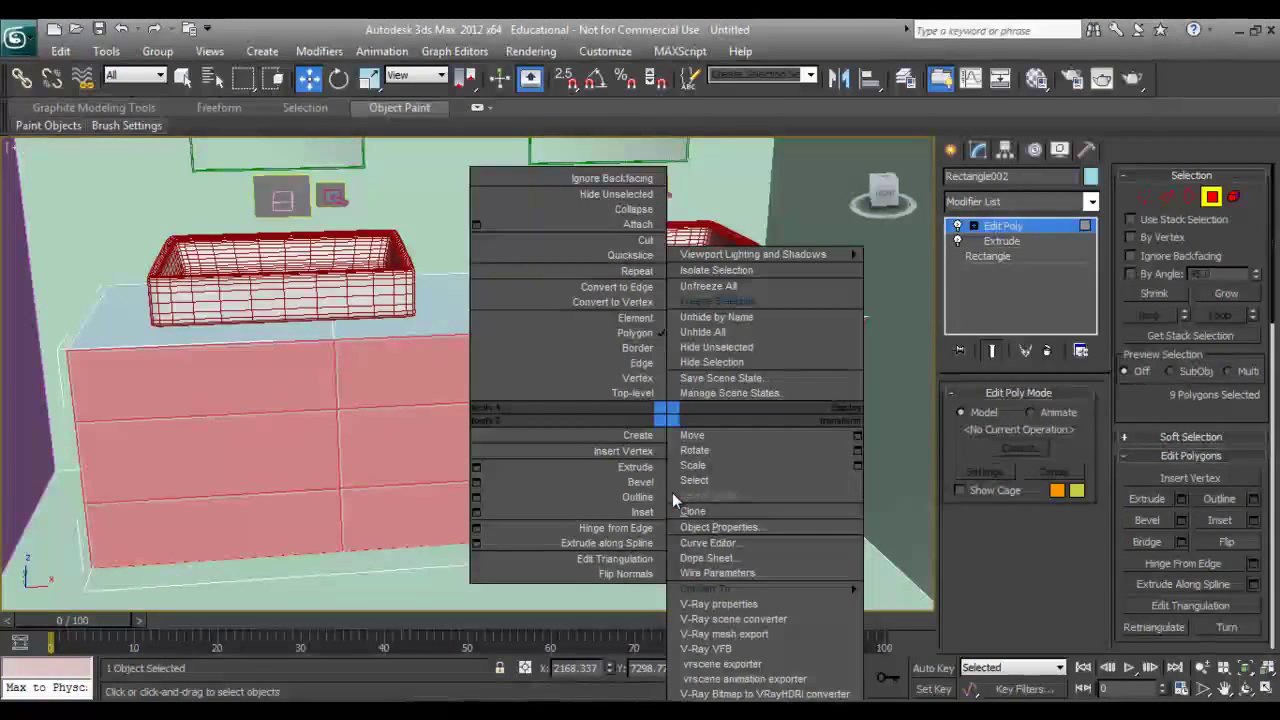
Inset the nine panels By Polygon by about 15.8.
click(477, 513)
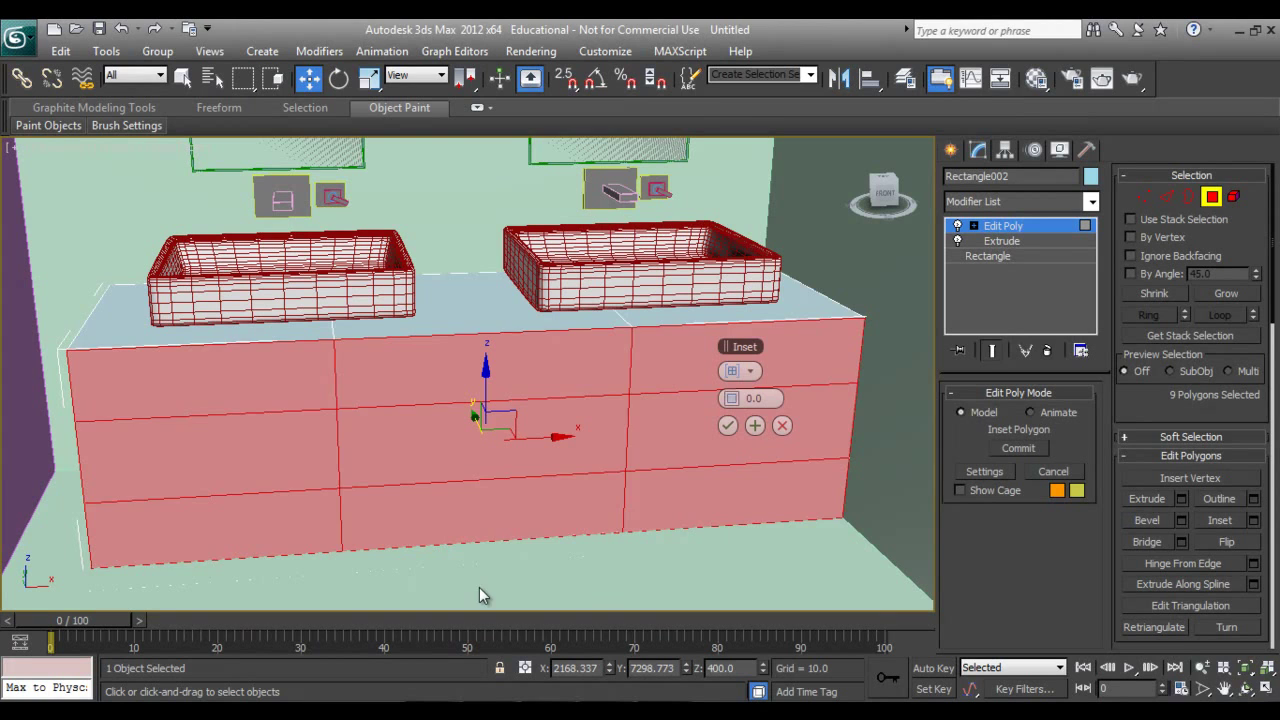
drag(735, 398, 820, 408)
click(742, 370)
click(775, 400)
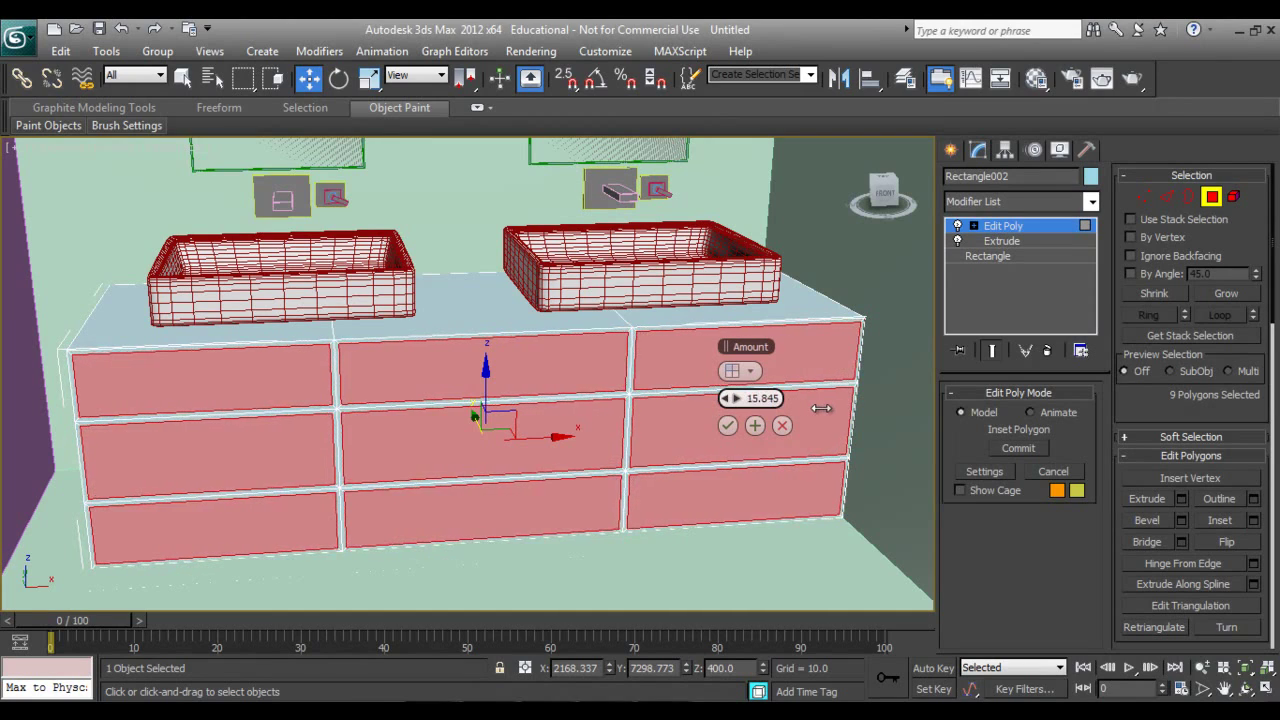
click(727, 425)
scroll(454, 497, up, 3)
Extrude the inset panels by -3.334 to form recessed drawer fronts.
right_click(401, 397)
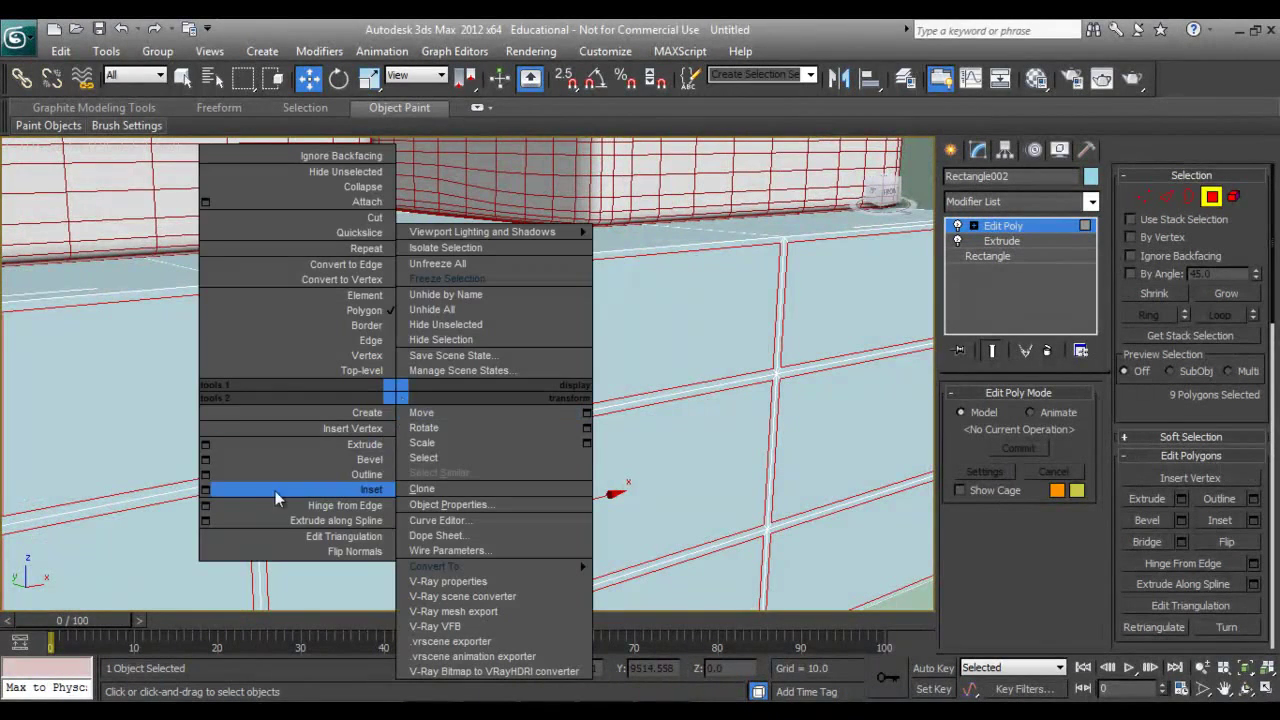
click(206, 448)
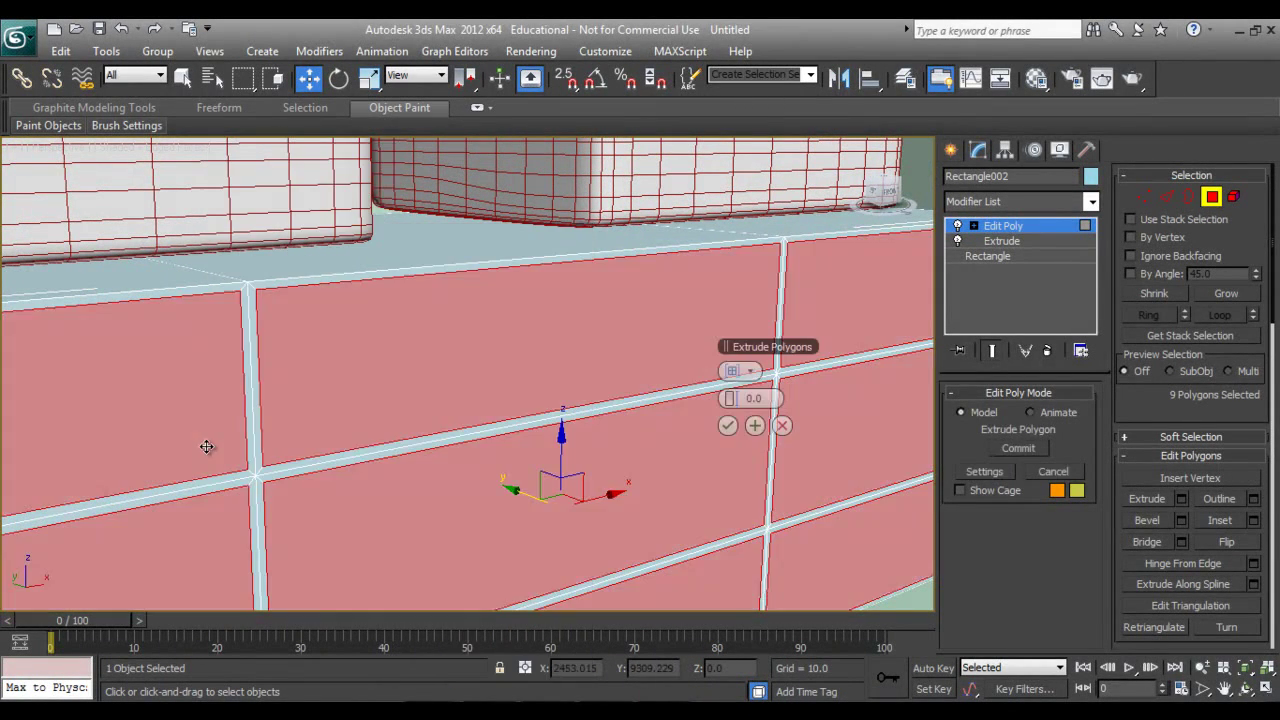
alt+middle_drag(206, 449, 730, 398)
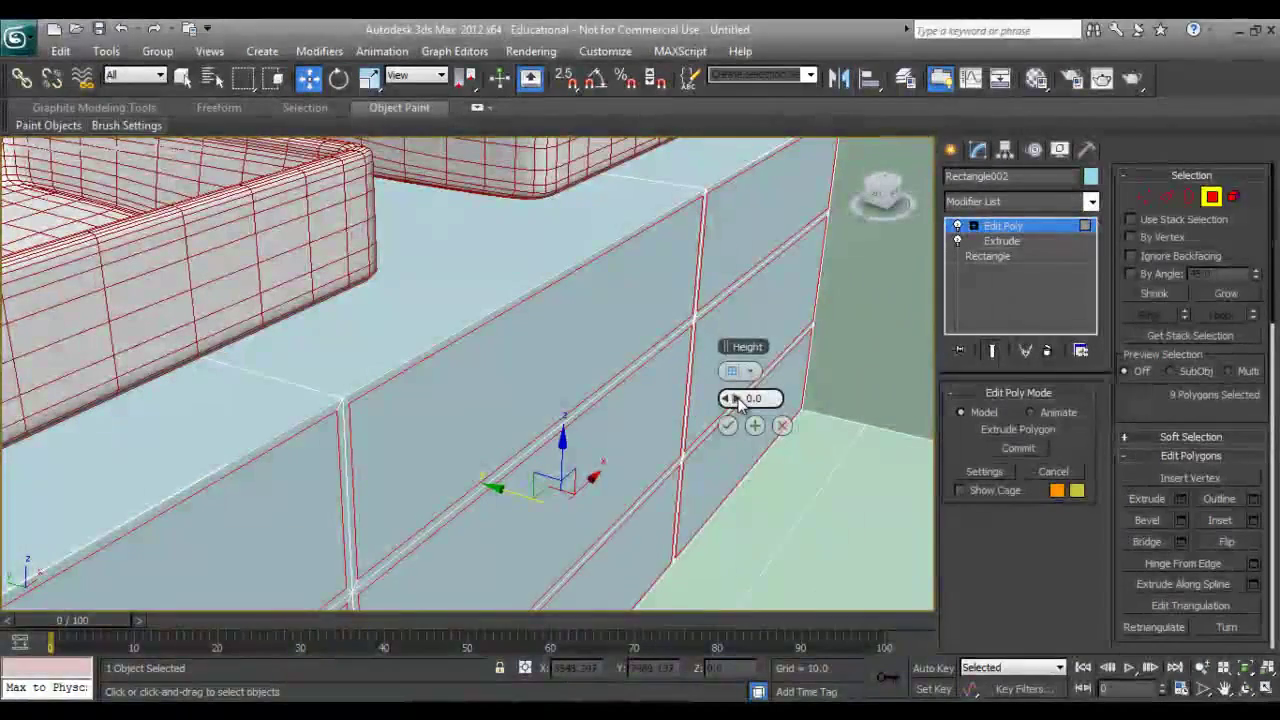
mouse_move(731, 399)
mouse_down()
mouse_move(779, 396)
mouse_move(760, 397)
mouse_up()
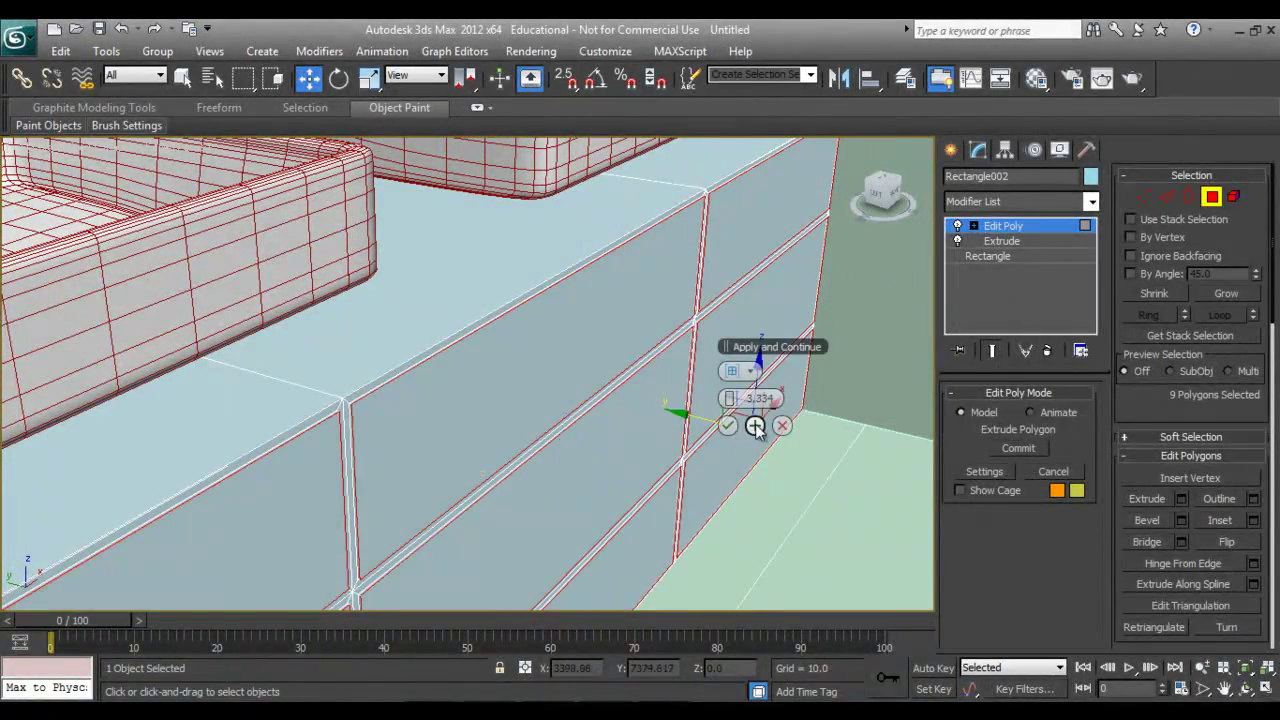
click(754, 426)
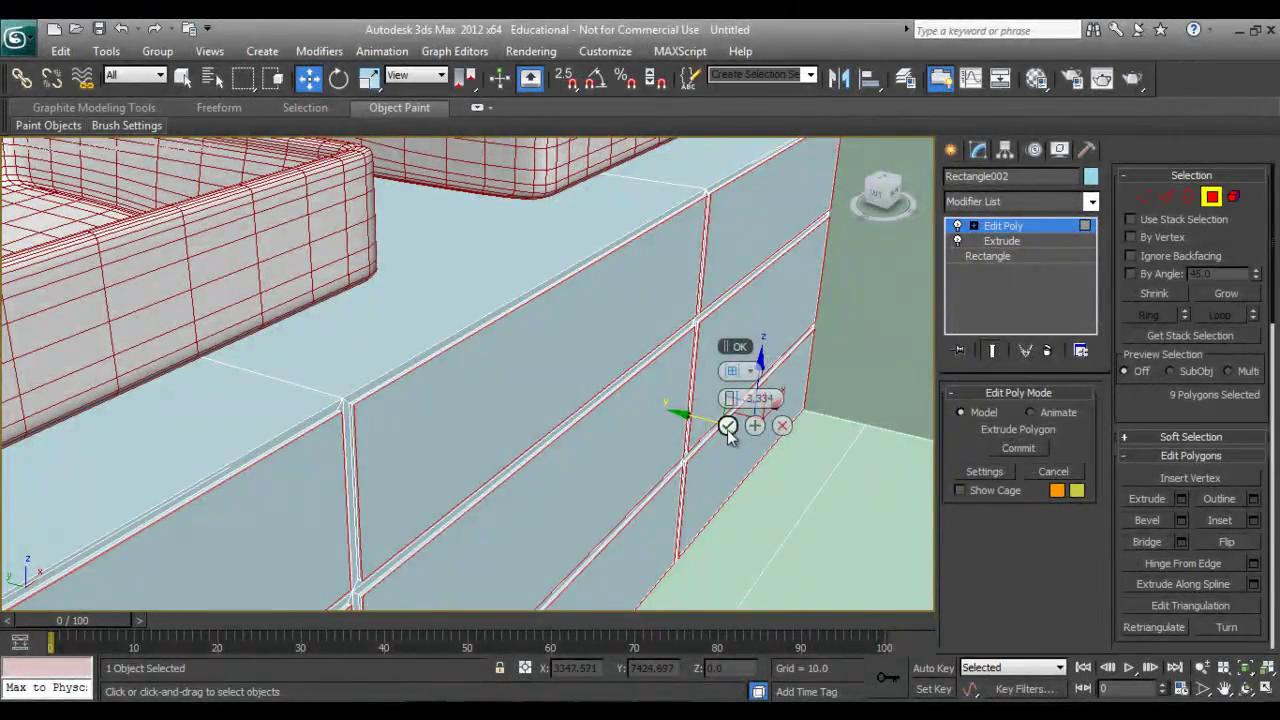
click(728, 427)
alt+middle_drag(732, 432, 577, 469)
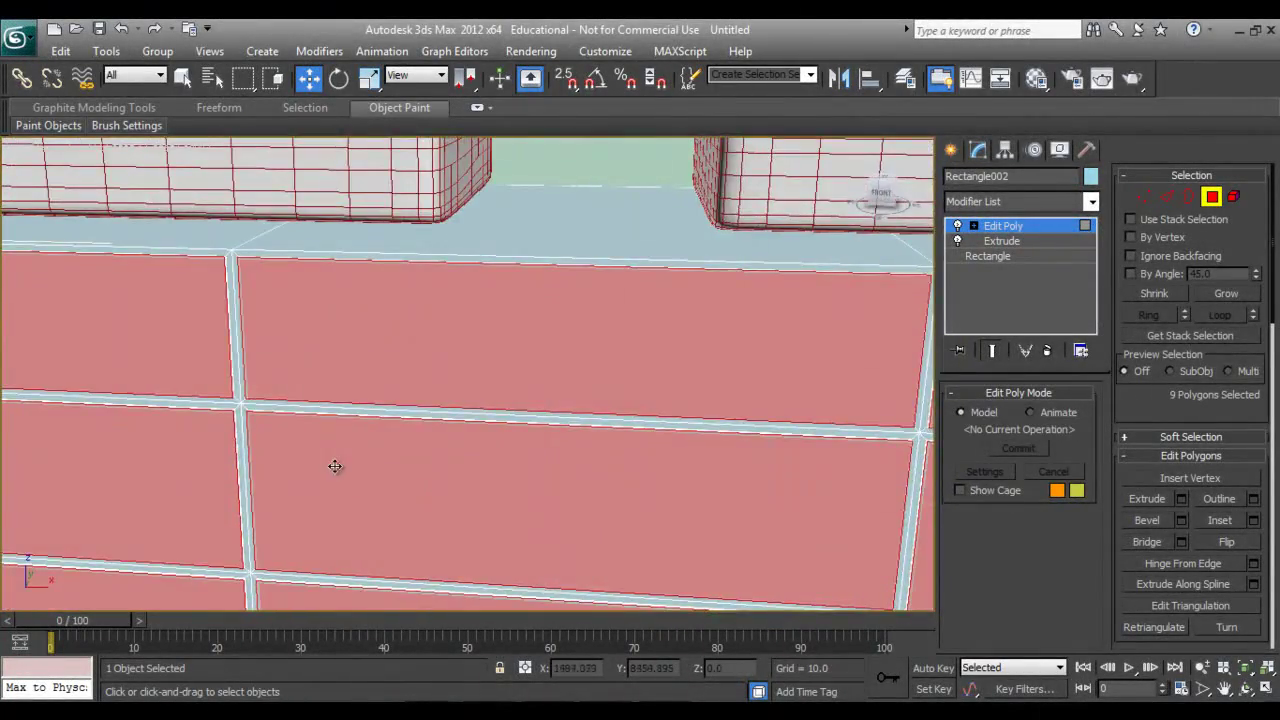
scroll(334, 466, down, 5)
alt+middle_drag(400, 471, 378, 459)
scroll(378, 459, up, 4)
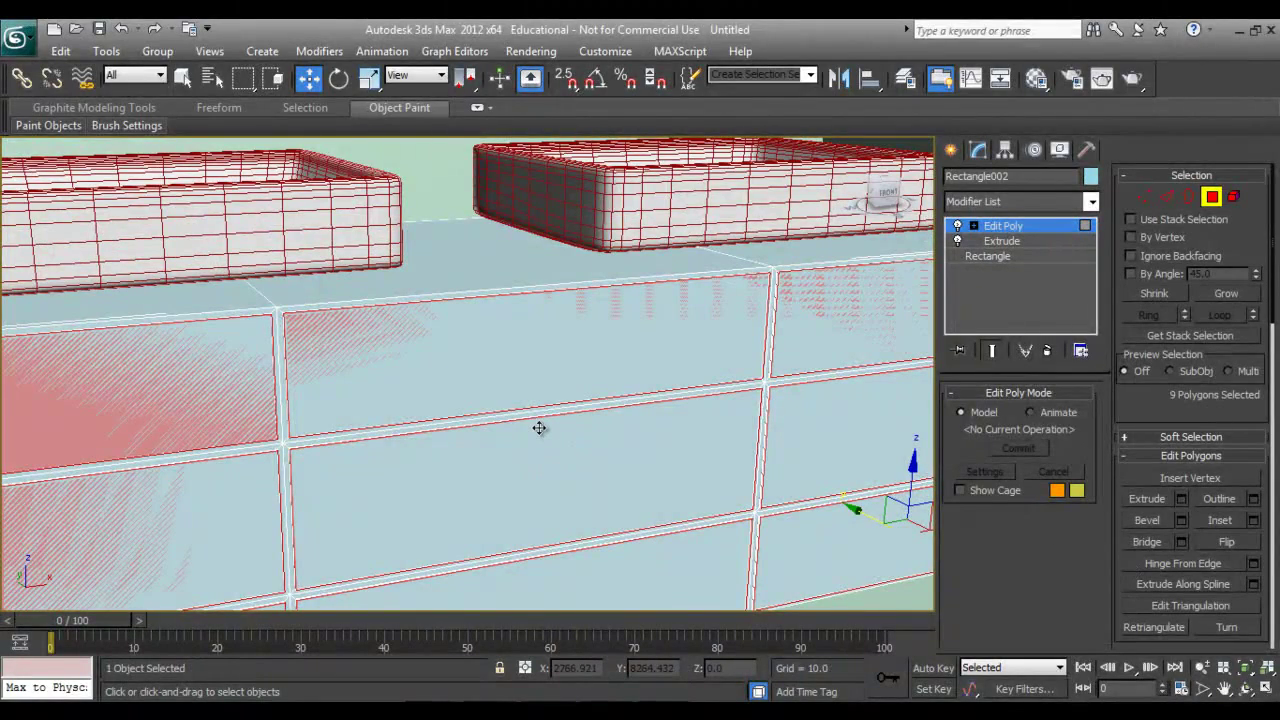
scroll(425, 430, down, 5)
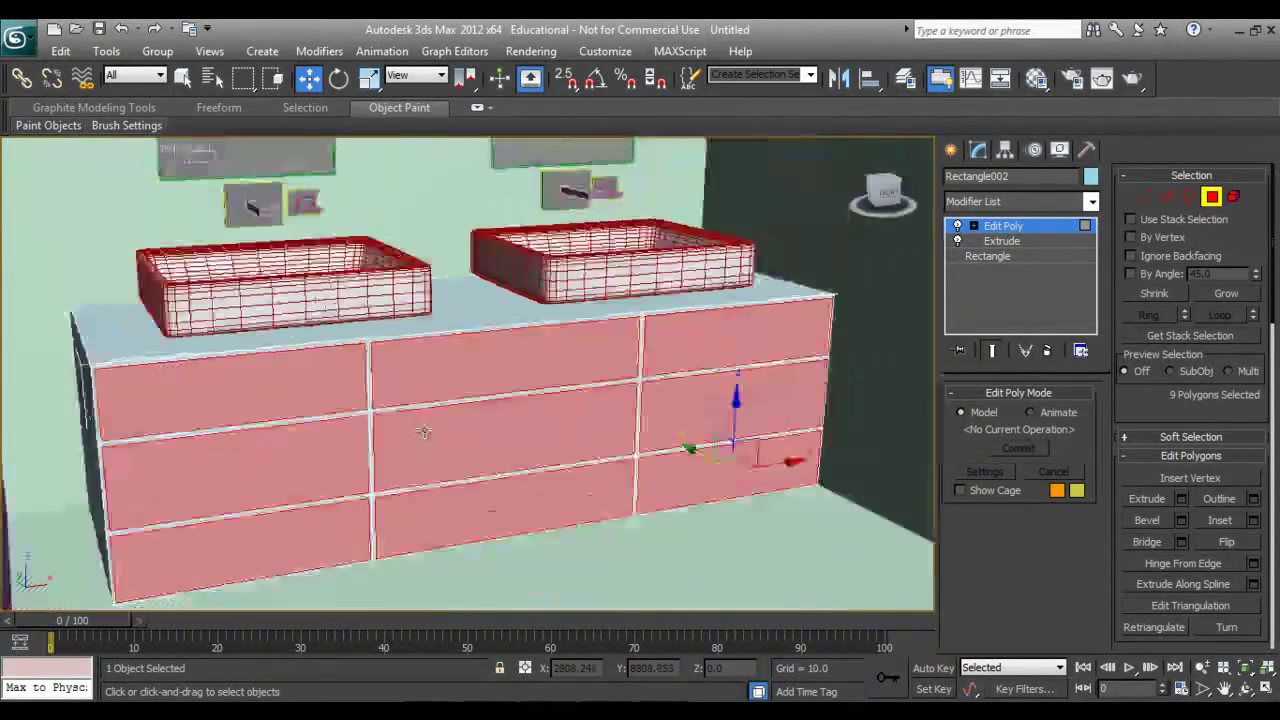
alt+middle_drag(562, 422, 358, 460)
Orient the perspective view over the vanity's top-left drawer for drawing a handle.
scroll(358, 460, up, 3)
scroll(476, 459, up, 2)
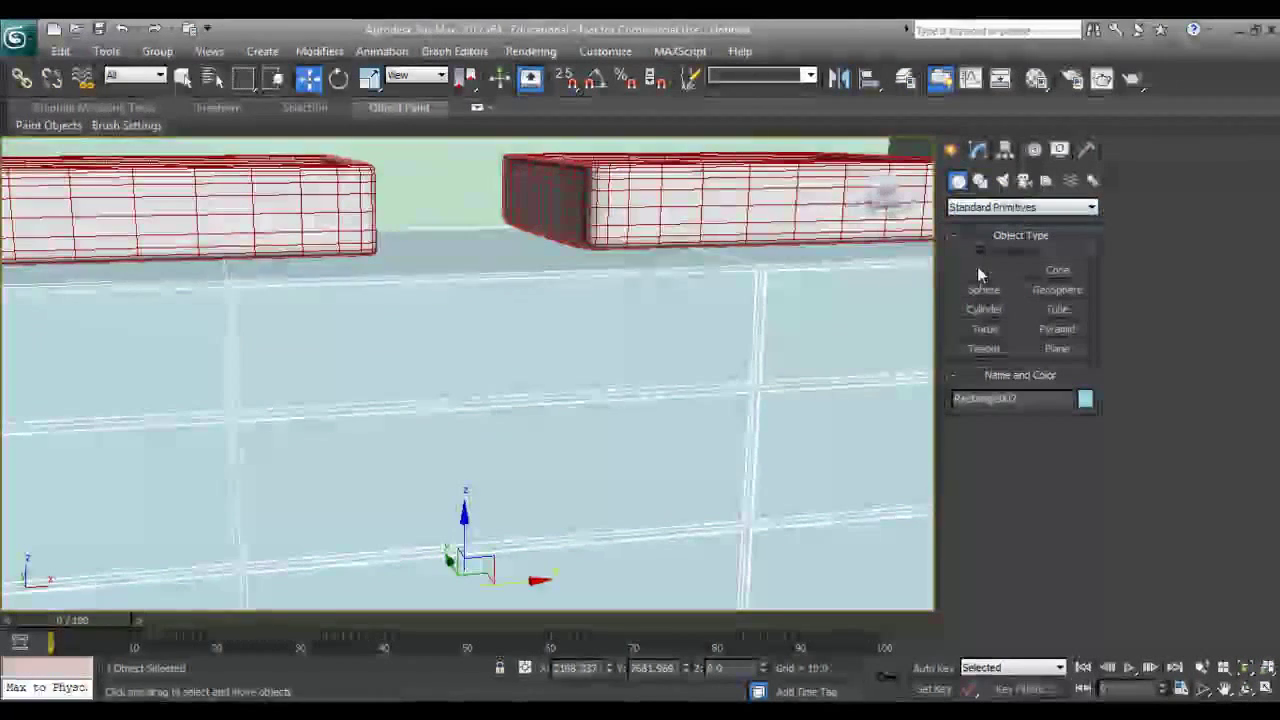
click(980, 268)
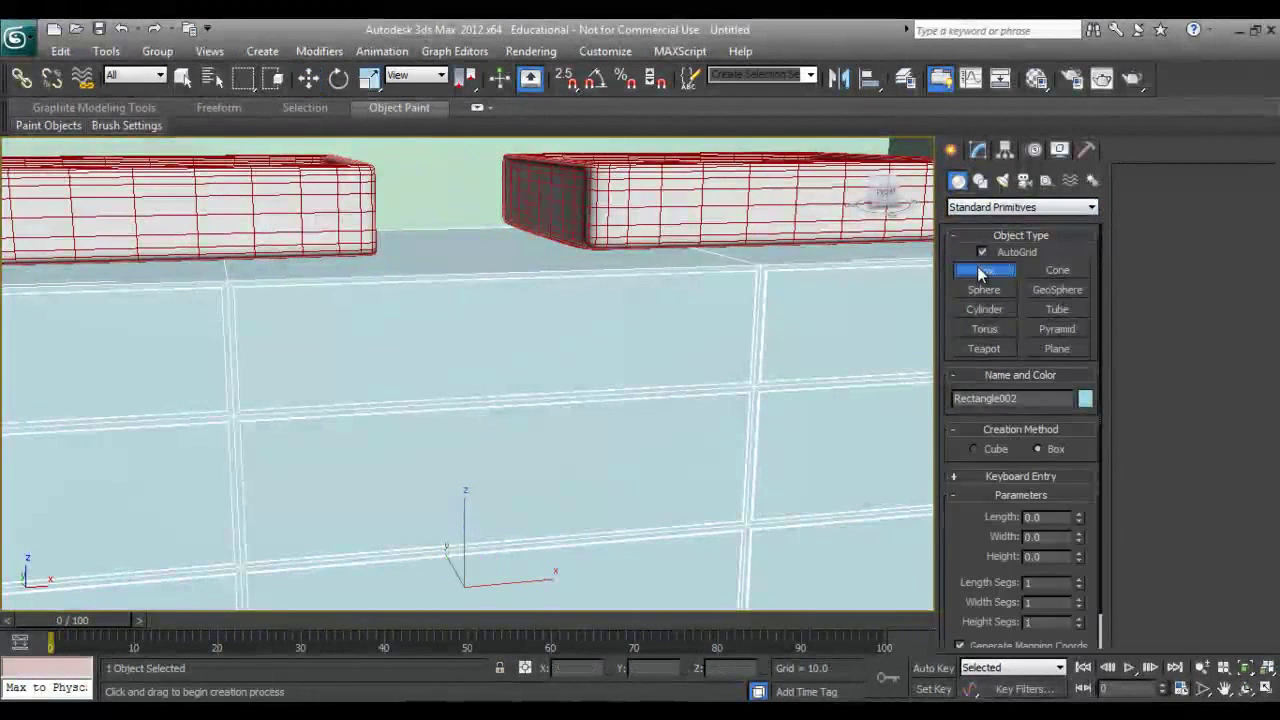
key(f)
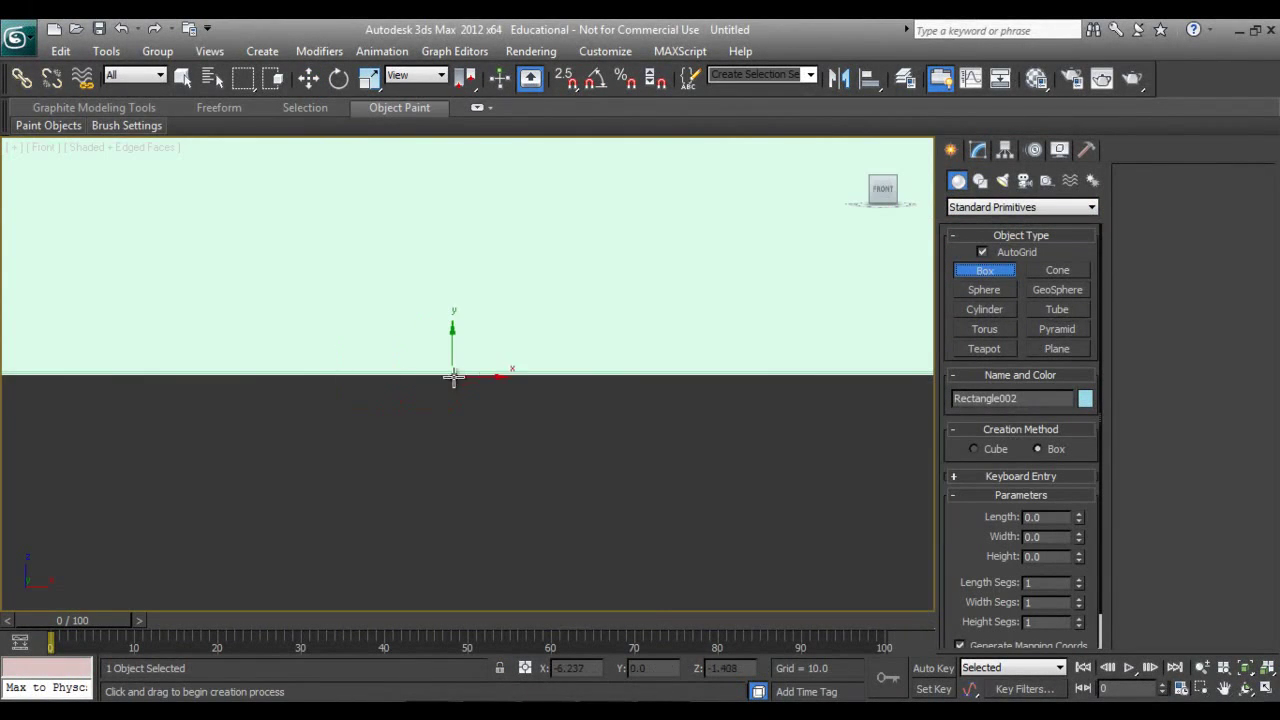
key(p)
mouse_move(631, 374)
alt+middle_down()
mouse_move(663, 392)
mouse_move(680, 369)
mouse_move(677, 383)
mouse_move(560, 400)
alt+middle_up()
key(w)
scroll(480, 397, up, 5)
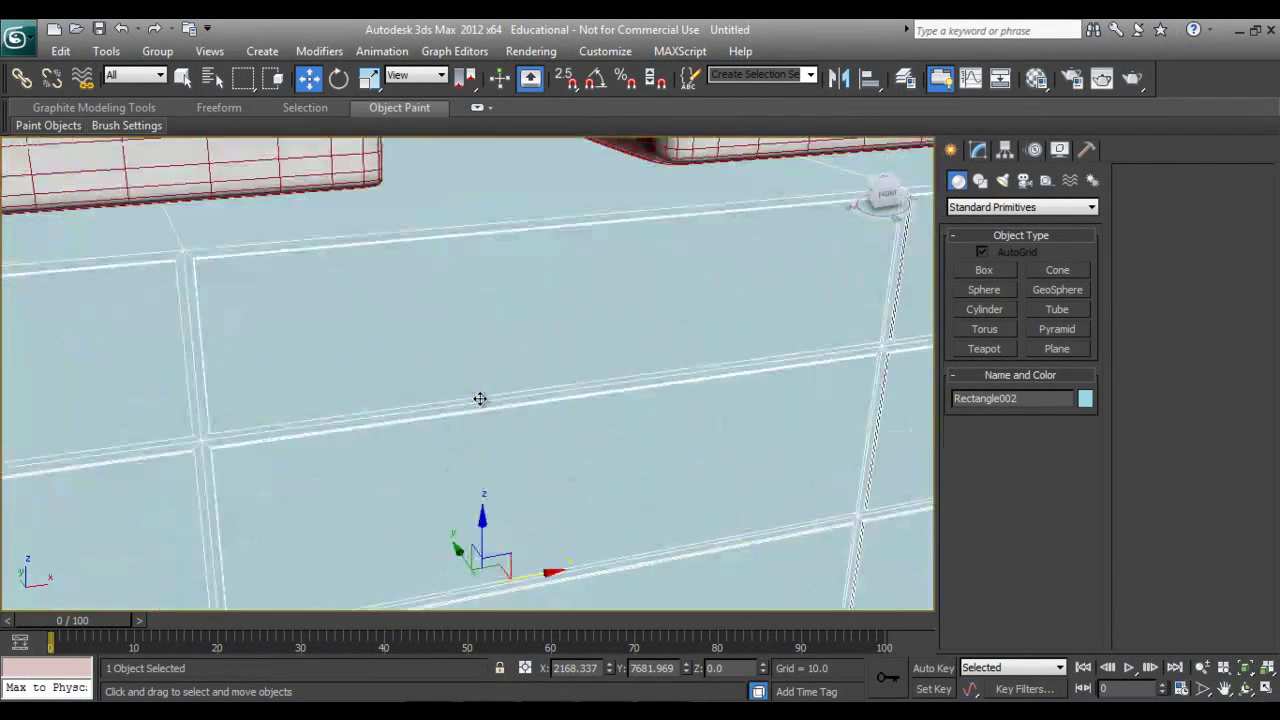
scroll(578, 389, up, 3)
scroll(578, 389, down, 10)
scroll(578, 389, down, 2)
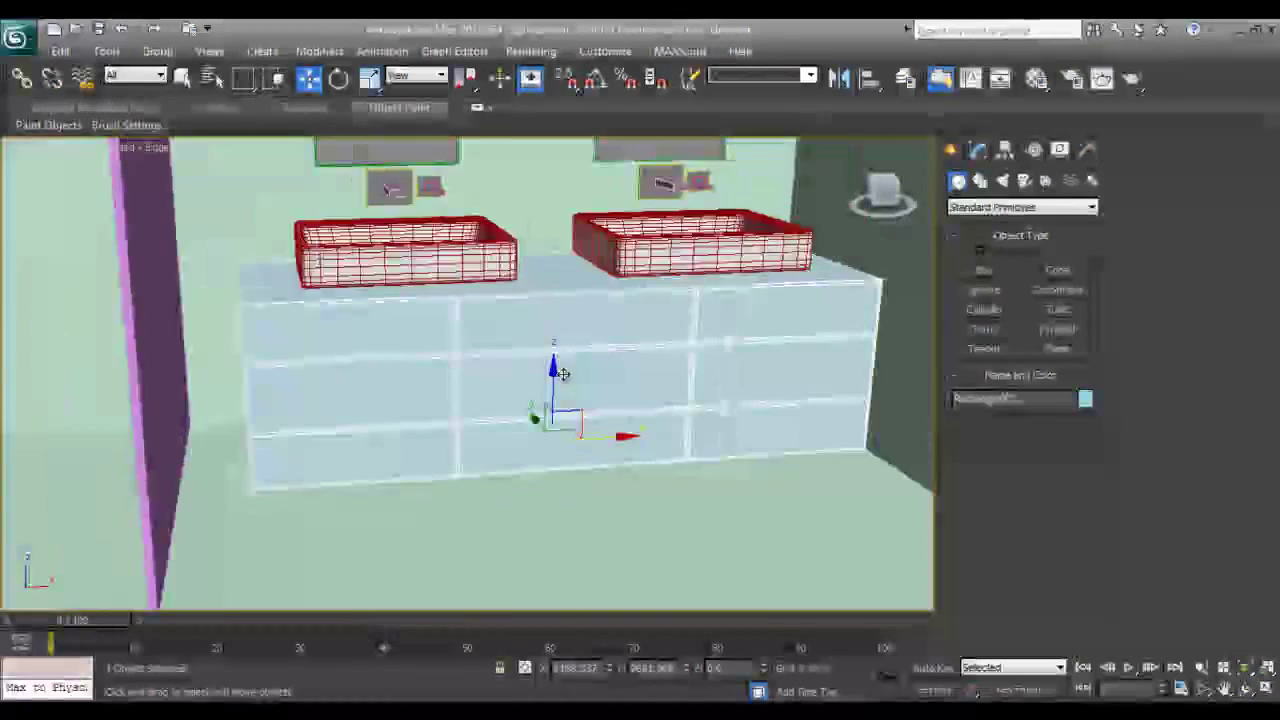
Draw a thin Box bar handle on the top-left drawer front.
click(967, 275)
scroll(466, 346, up, 5)
scroll(586, 403, down, 2)
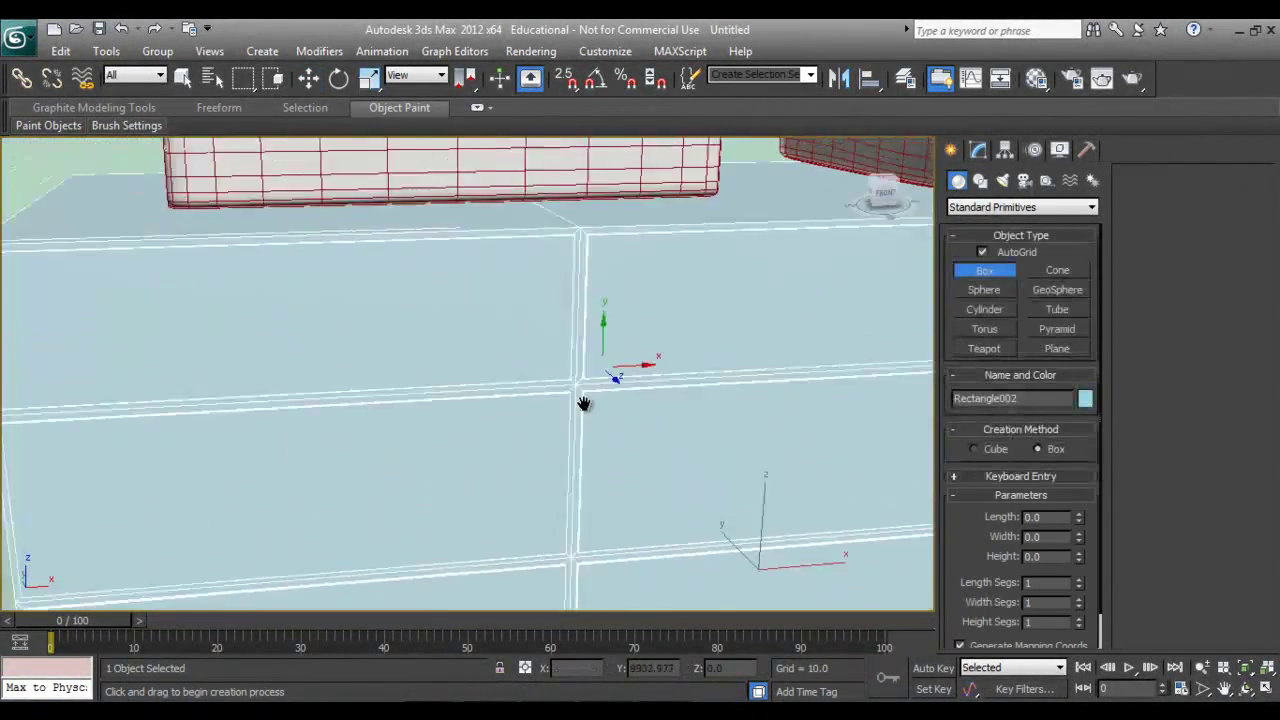
scroll(513, 400, down, 2)
mouse_move(398, 357)
mouse_down()
mouse_move(590, 348)
mouse_move(575, 344)
mouse_up()
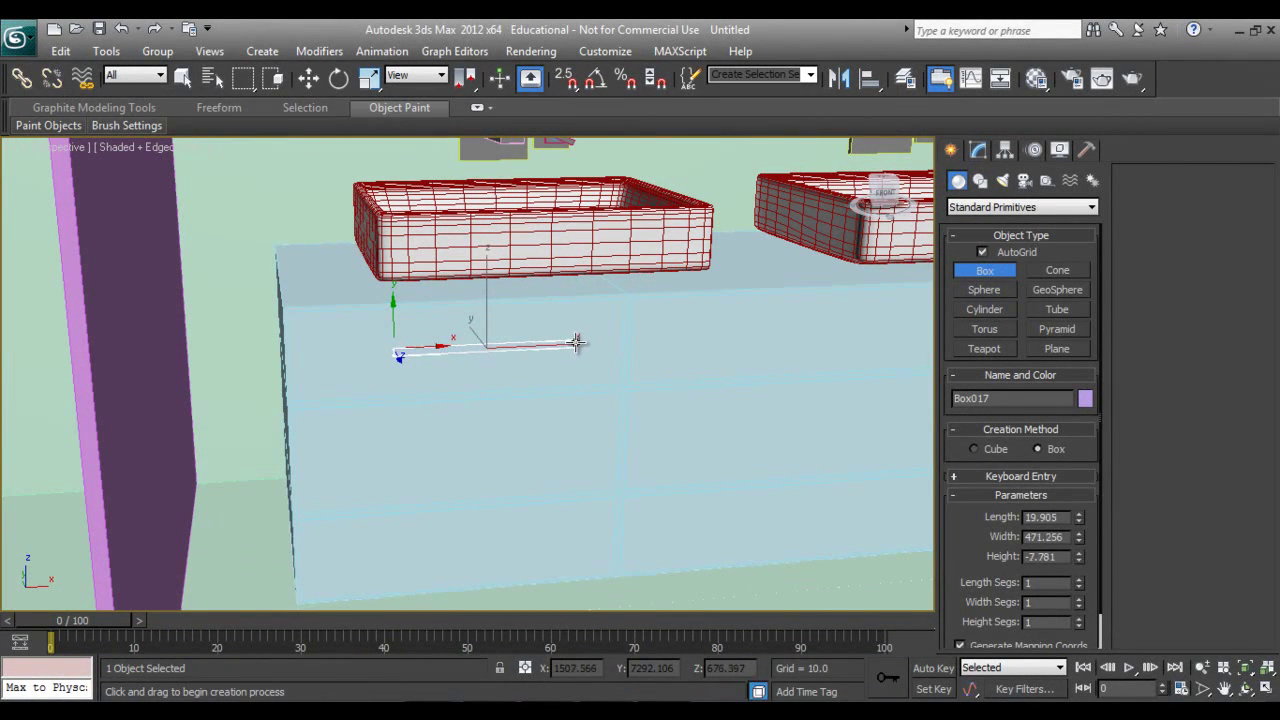
click(574, 354)
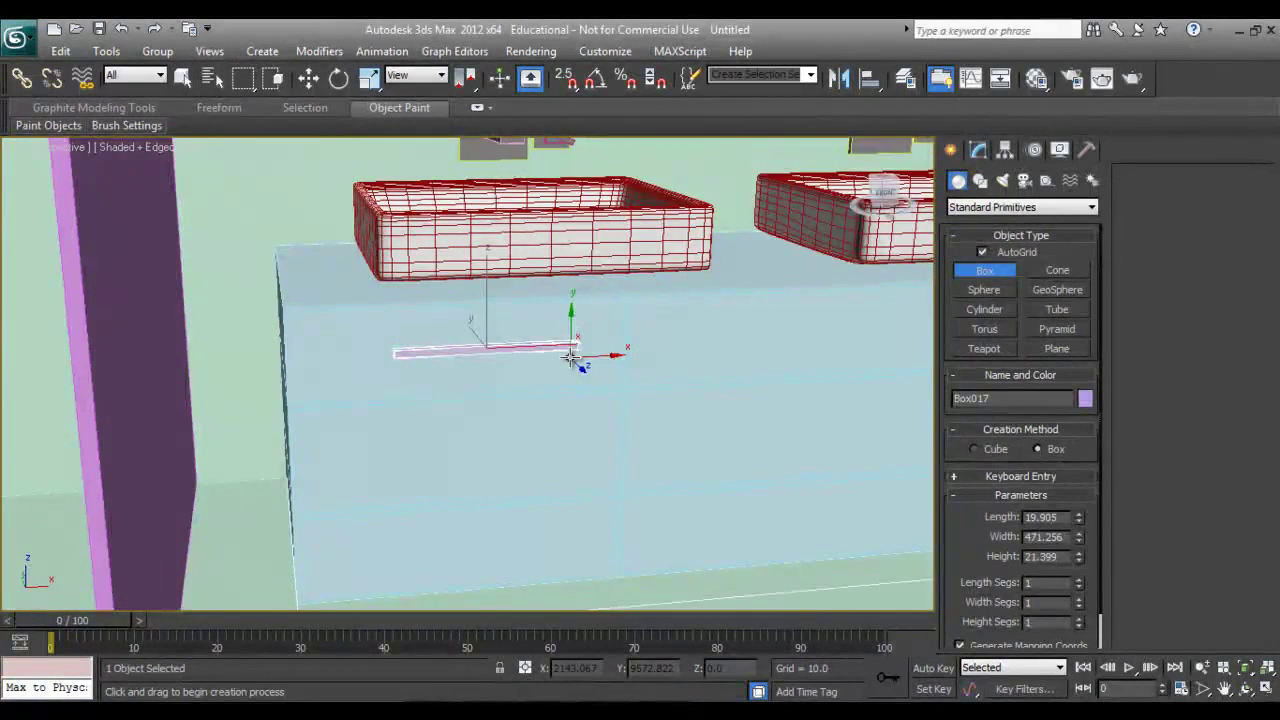
scroll(570, 357, up, 2)
scroll(586, 371, up, 2)
scroll(543, 400, up, 2)
scroll(543, 400, up, 2)
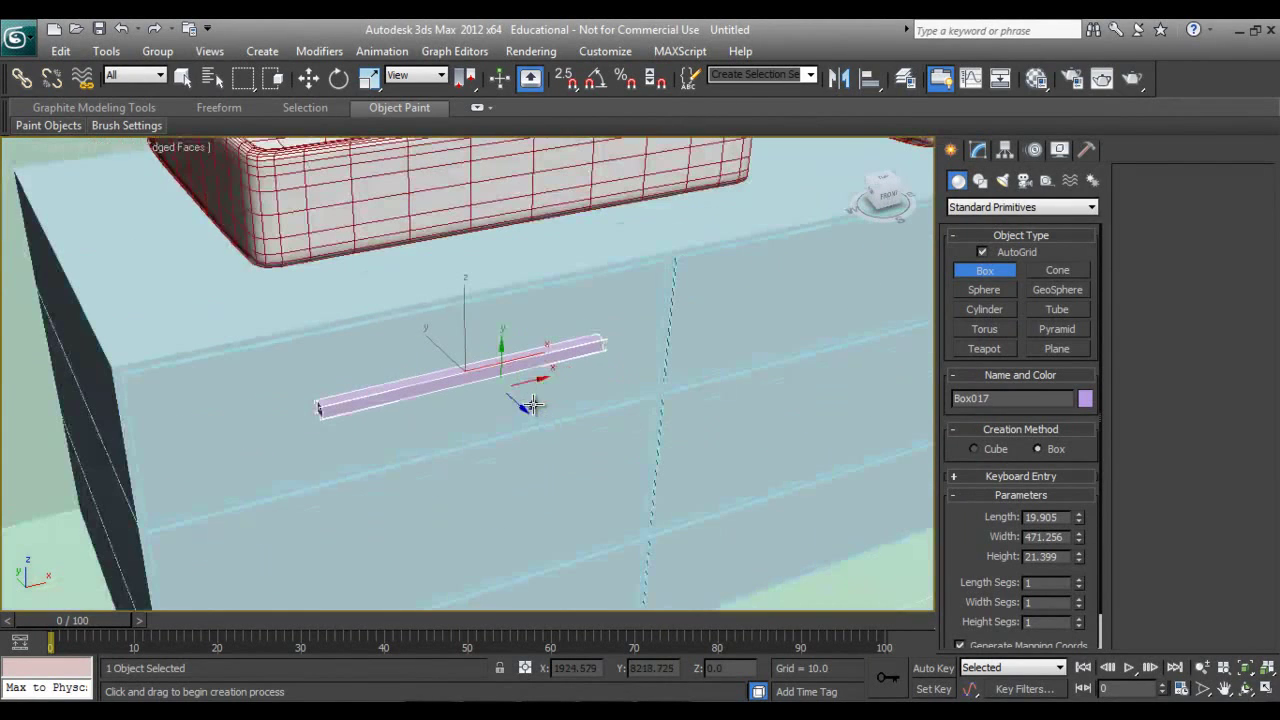
right_click(450, 388)
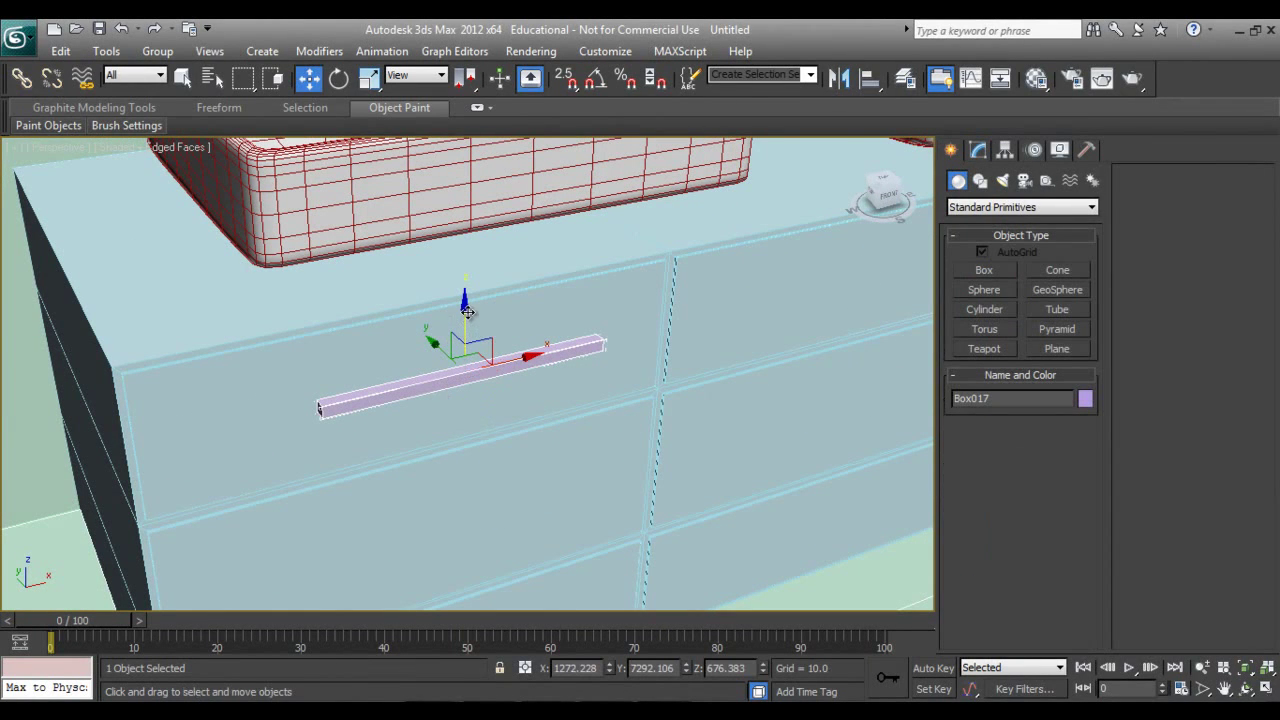
Instance the handle down onto the middle and bottom left drawers.
shift+drag(467, 312, 491, 462)
click(633, 449)
middle_drag(623, 494, 623, 283)
shift+drag(457, 264, 456, 403)
click(632, 449)
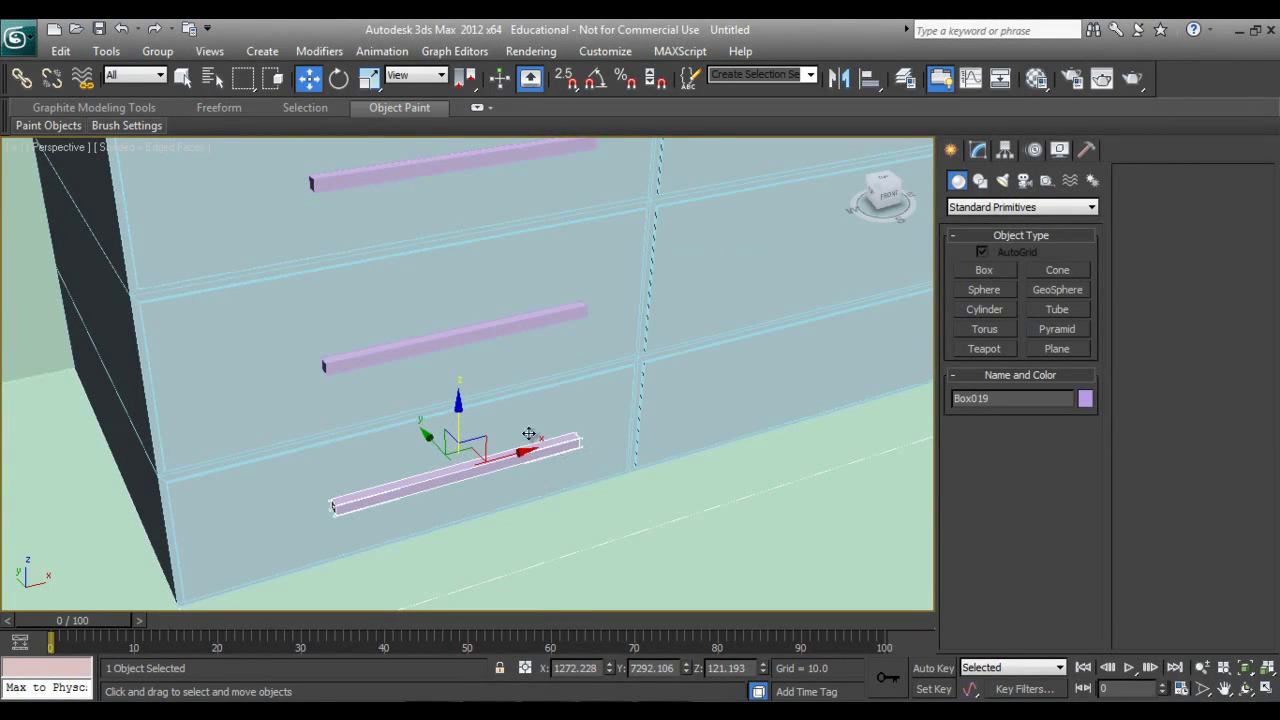
Select all three left handles and Shift-drag them across to the next drawer column.
ctrl+click(489, 331)
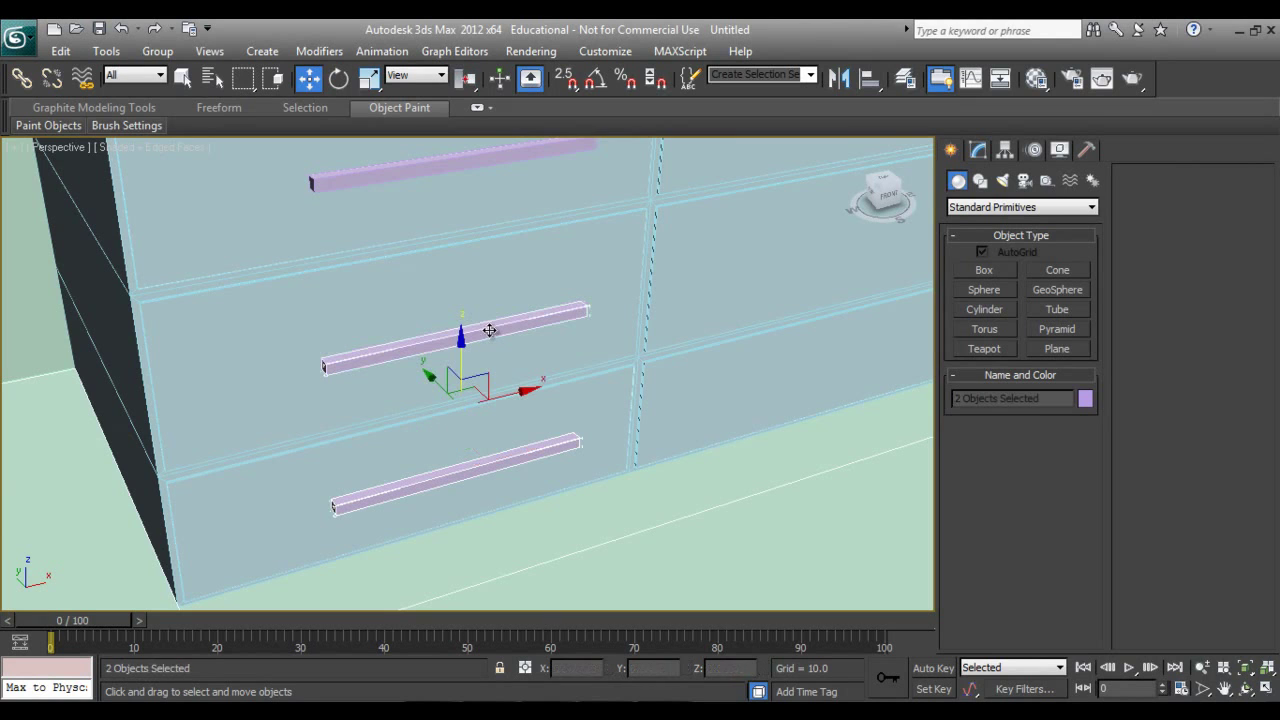
ctrl+click(446, 165)
scroll(491, 343, down, 2)
scroll(491, 343, down, 2)
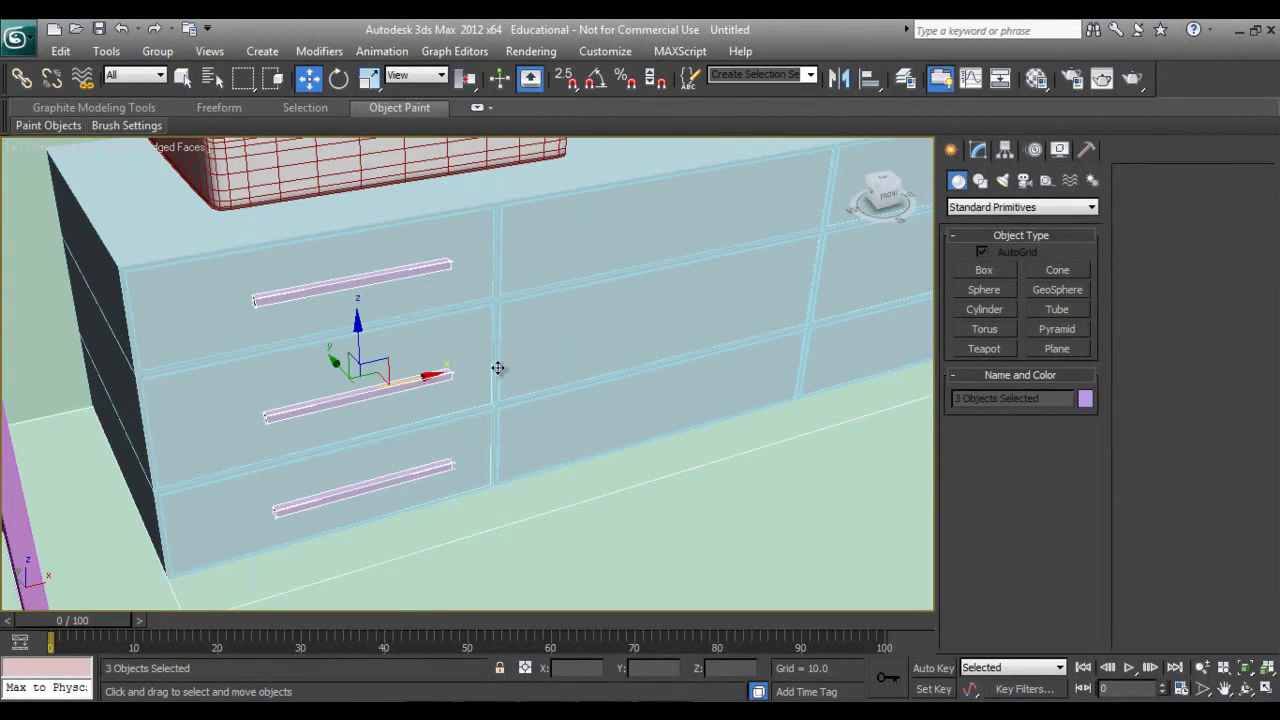
shift+drag(497, 368, 750, 321)
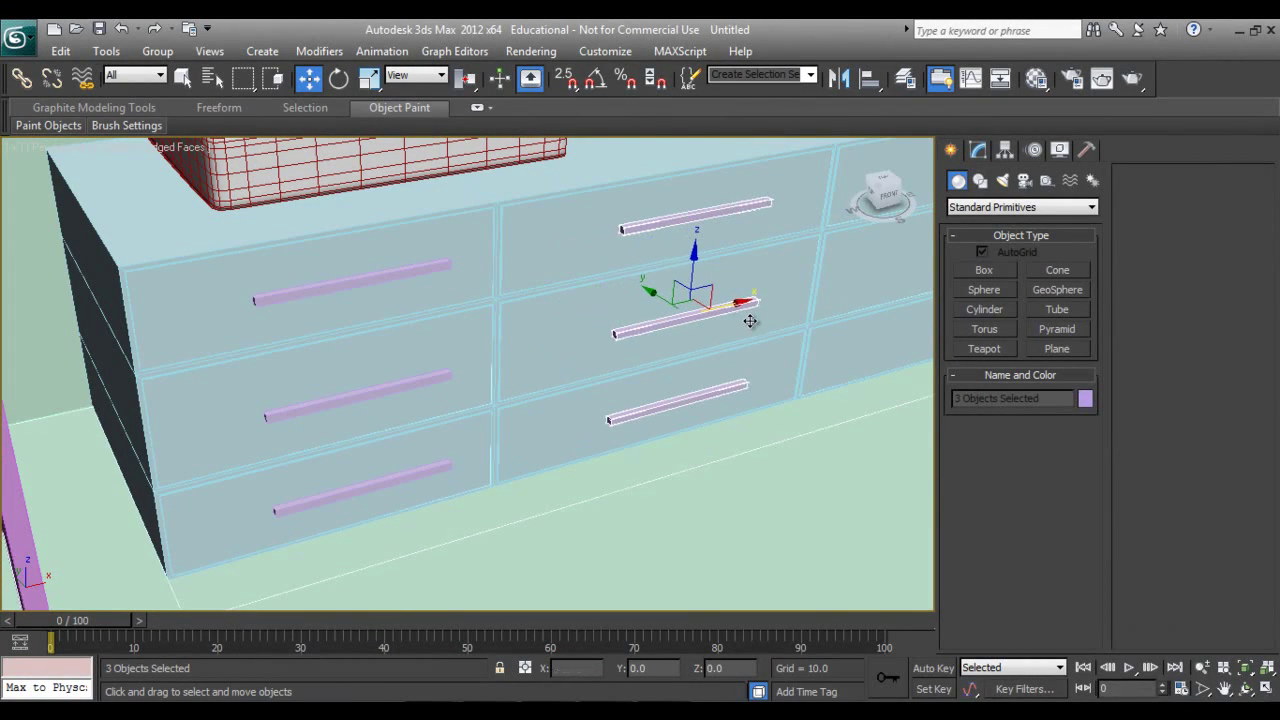
Finish two instance copies of the handle column and group all nine handles as 'handels'.
click(641, 448)
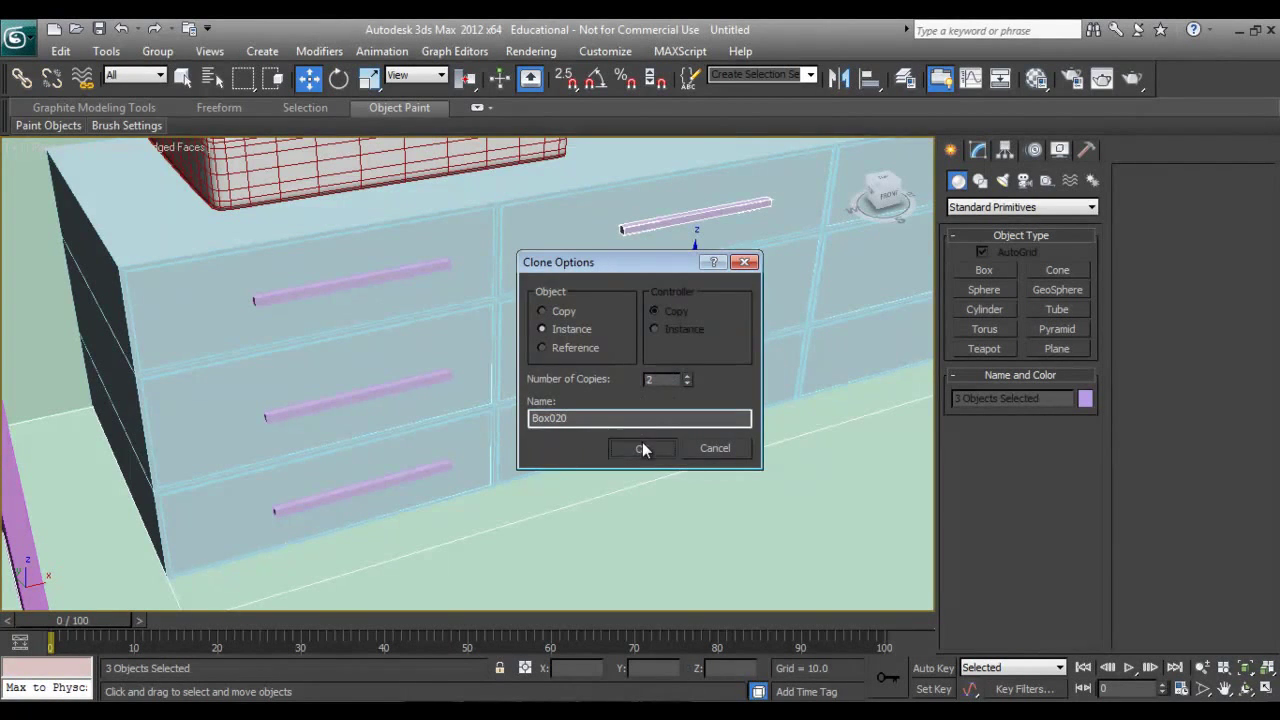
middle_drag(641, 448, 326, 476)
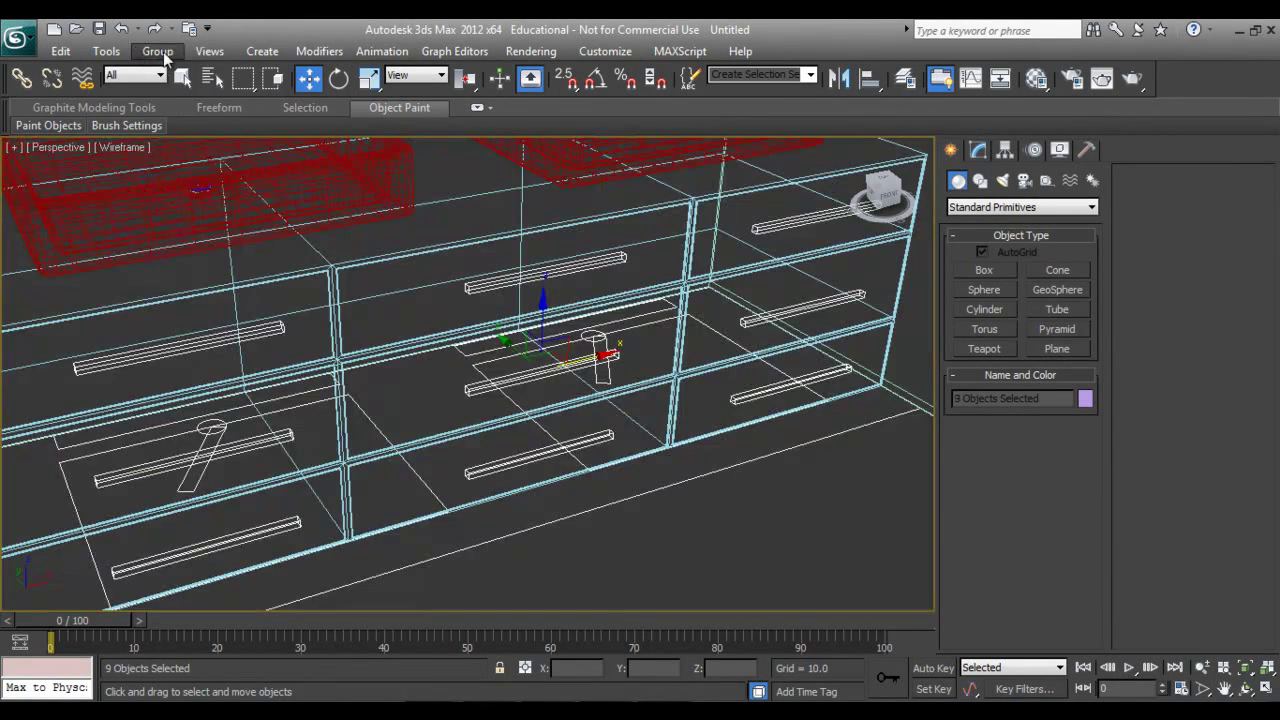
click(157, 51)
click(176, 77)
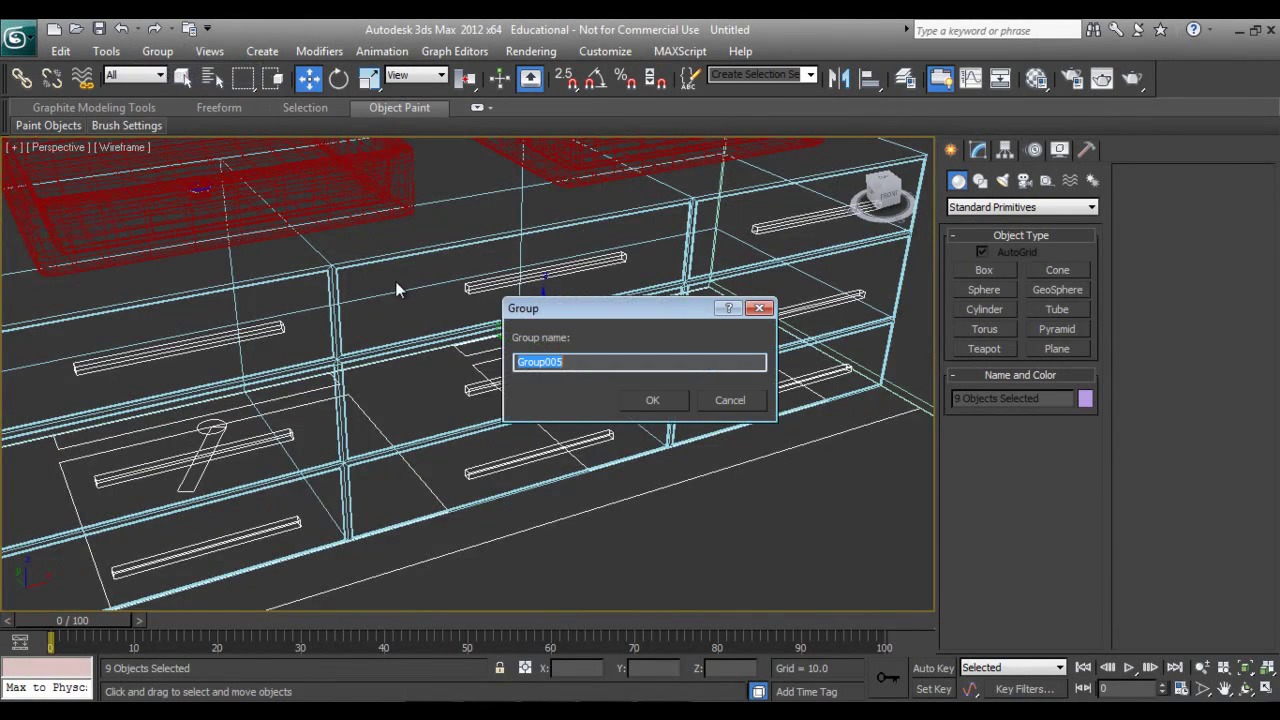
text(han)
text(dels)
click(645, 401)
Assign the Steel material to the handels group.
key(m)
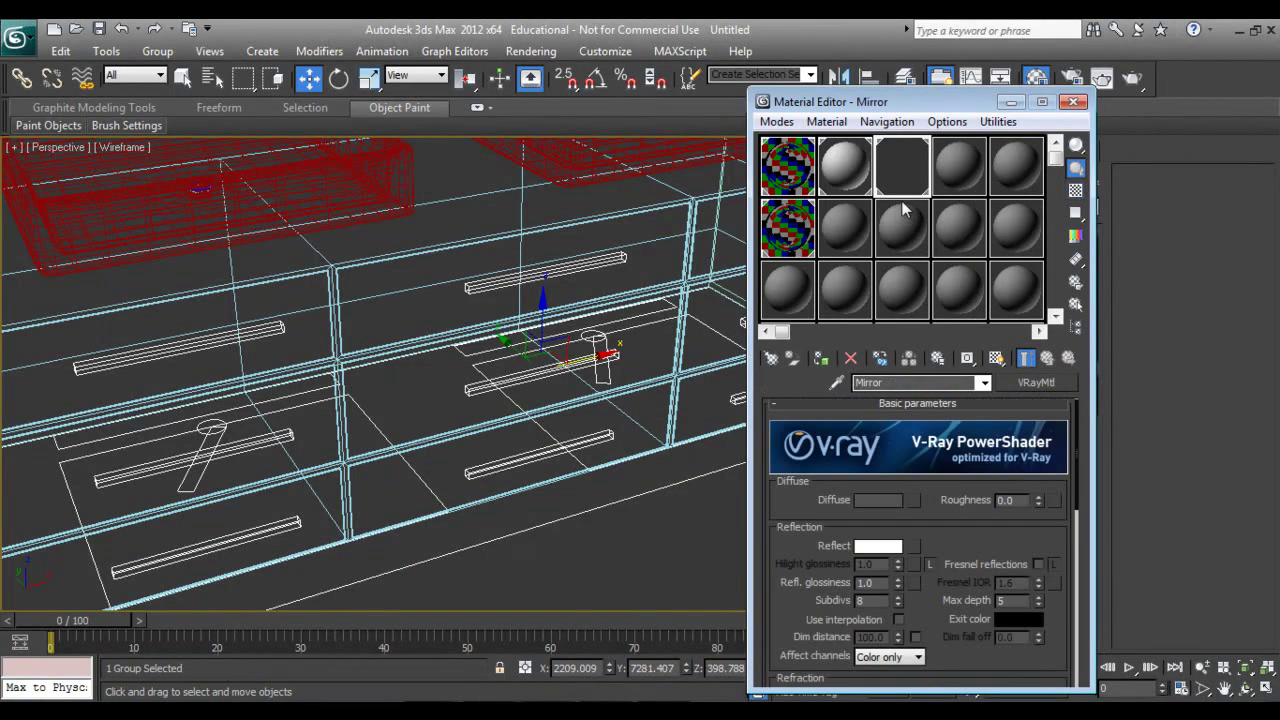
click(798, 176)
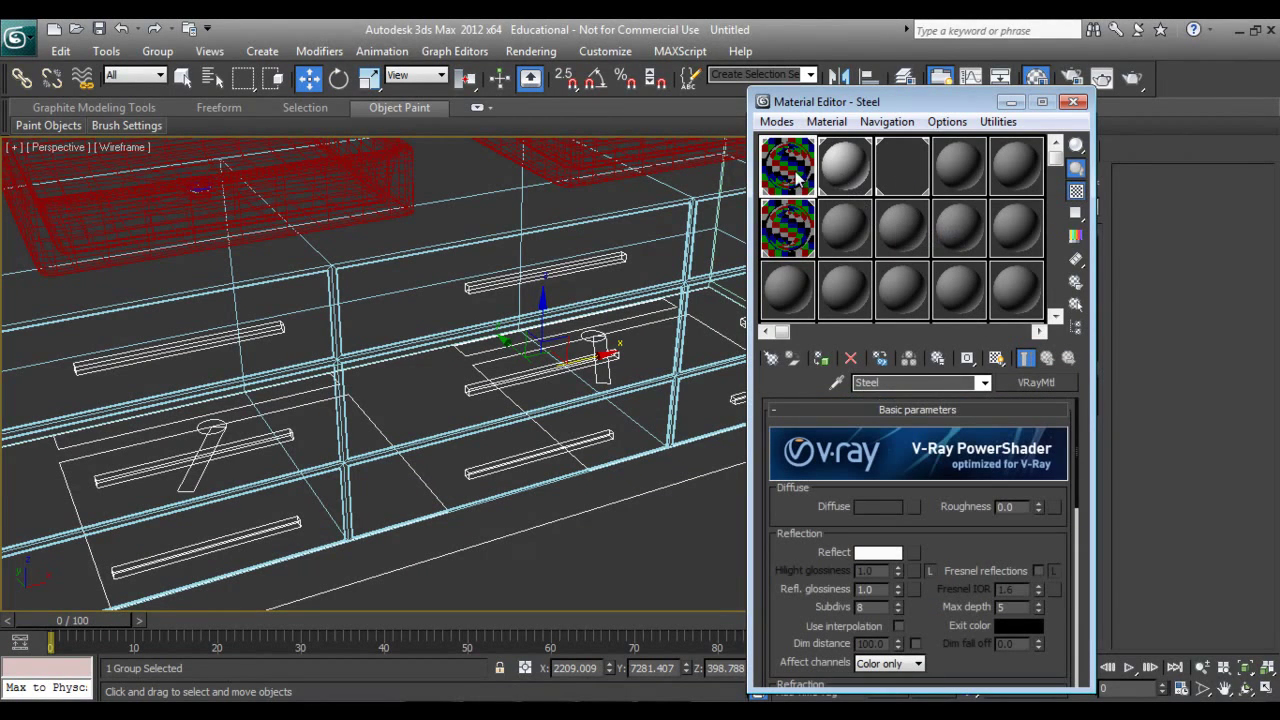
click(820, 358)
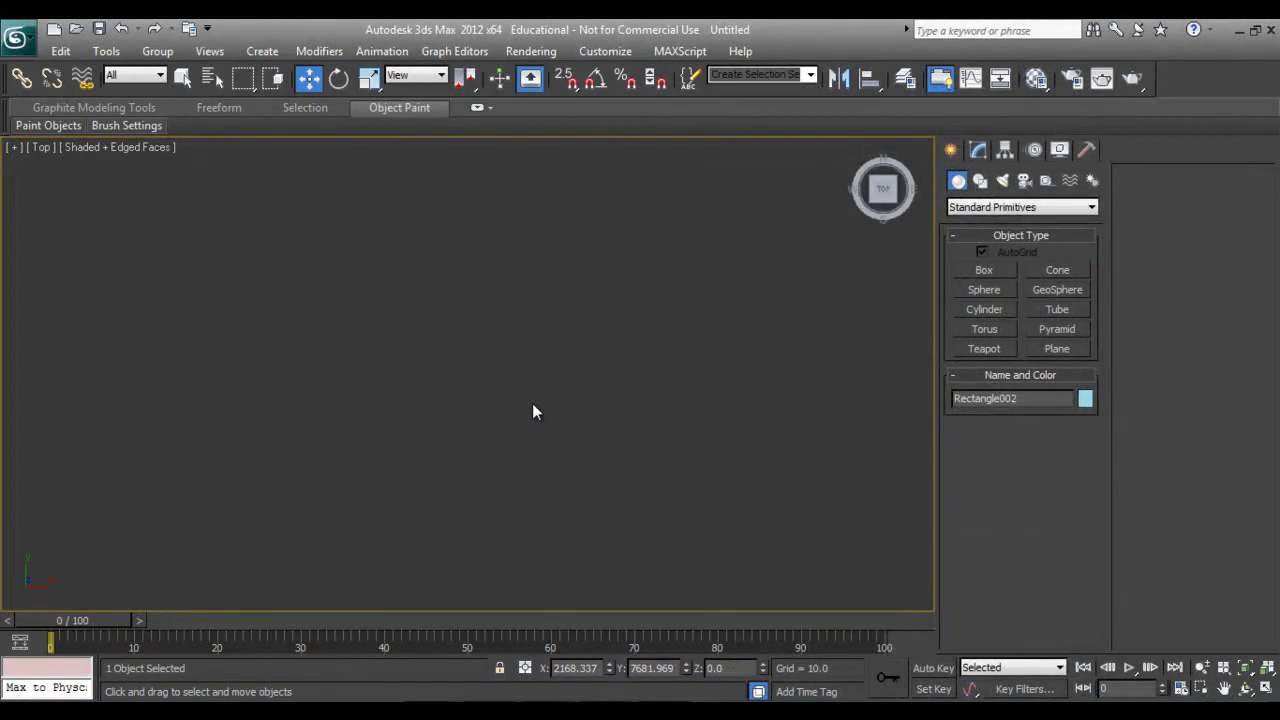
Draw a thin 13.778-high box slab over the vanity top footprint beneath both sinks.
scroll(620, 376, down, 1)
scroll(620, 376, down, 2)
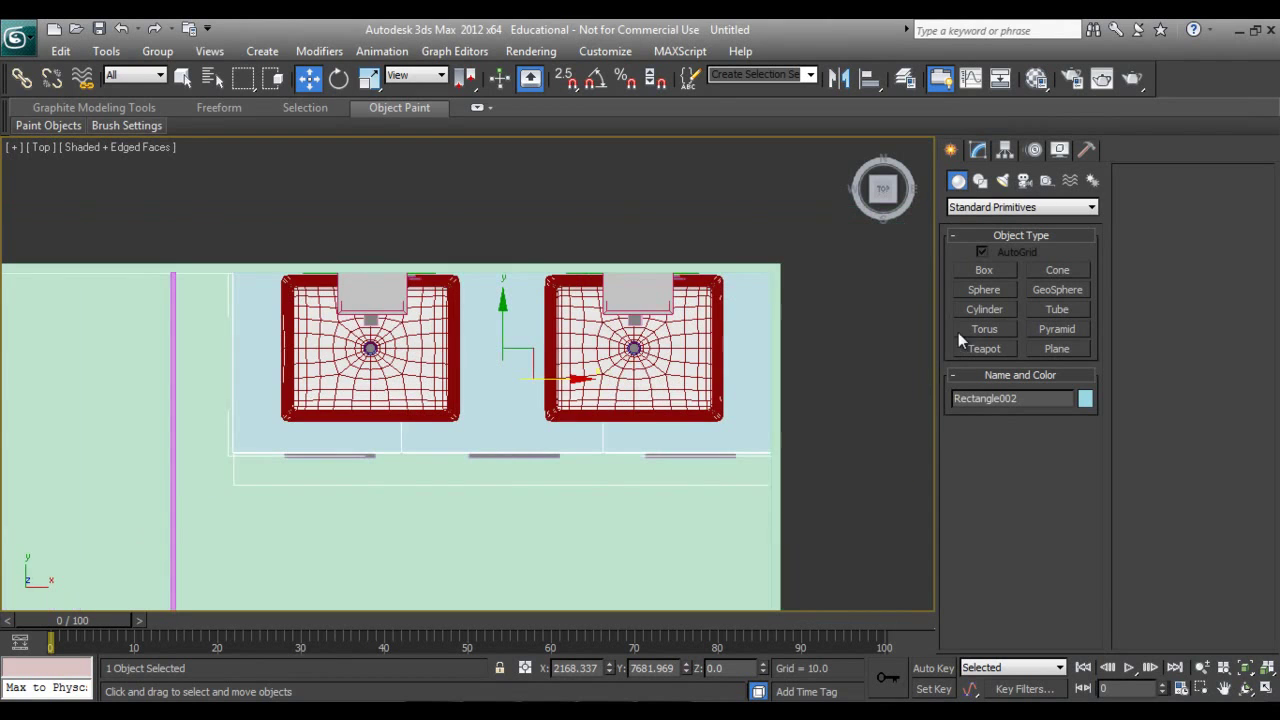
click(992, 270)
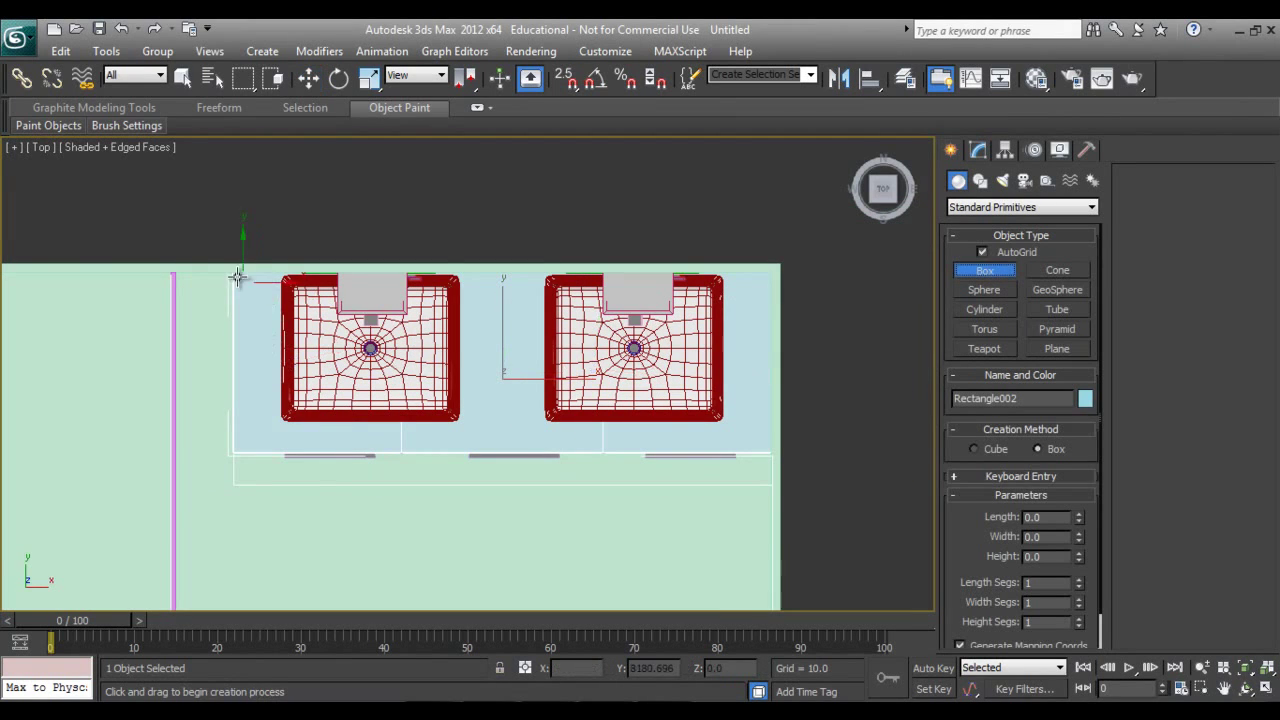
scroll(235, 277, up, 4)
scroll(220, 277, down, 2)
scroll(205, 277, down, 1)
scroll(196, 277, down, 1)
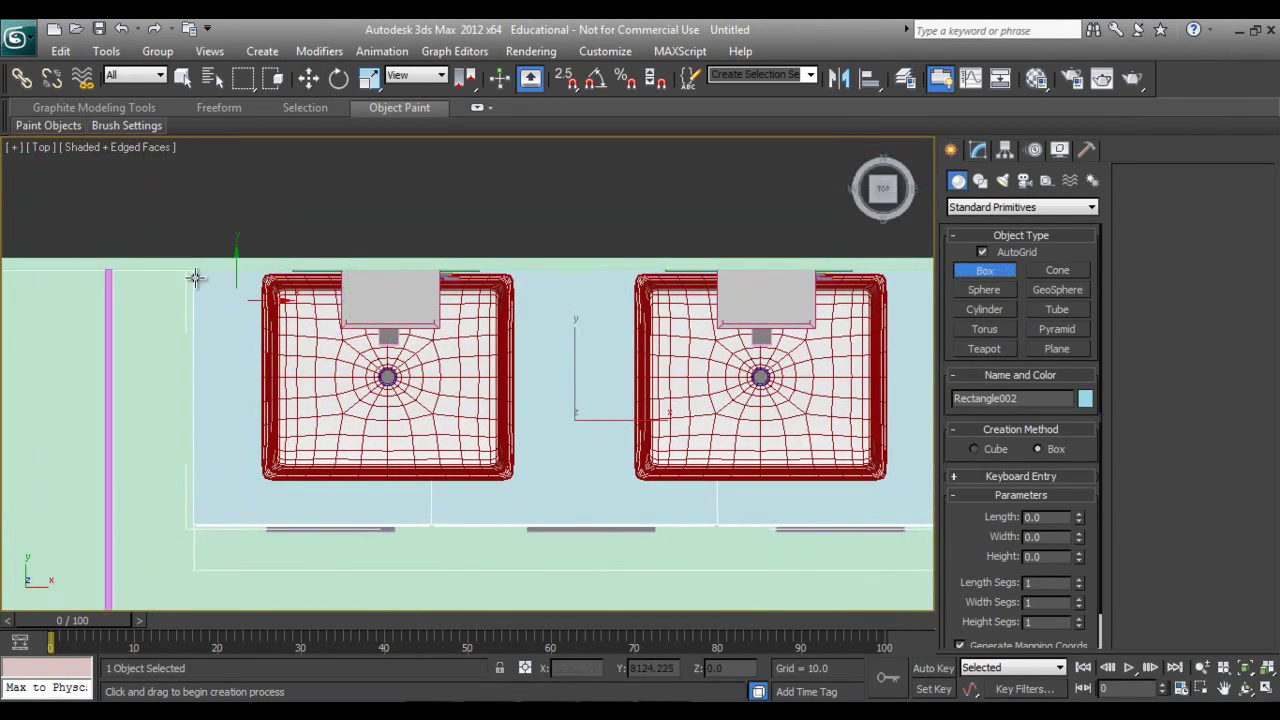
mouse_move(204, 272)
mouse_down()
mouse_move(955, 515)
mouse_move(958, 532)
mouse_up()
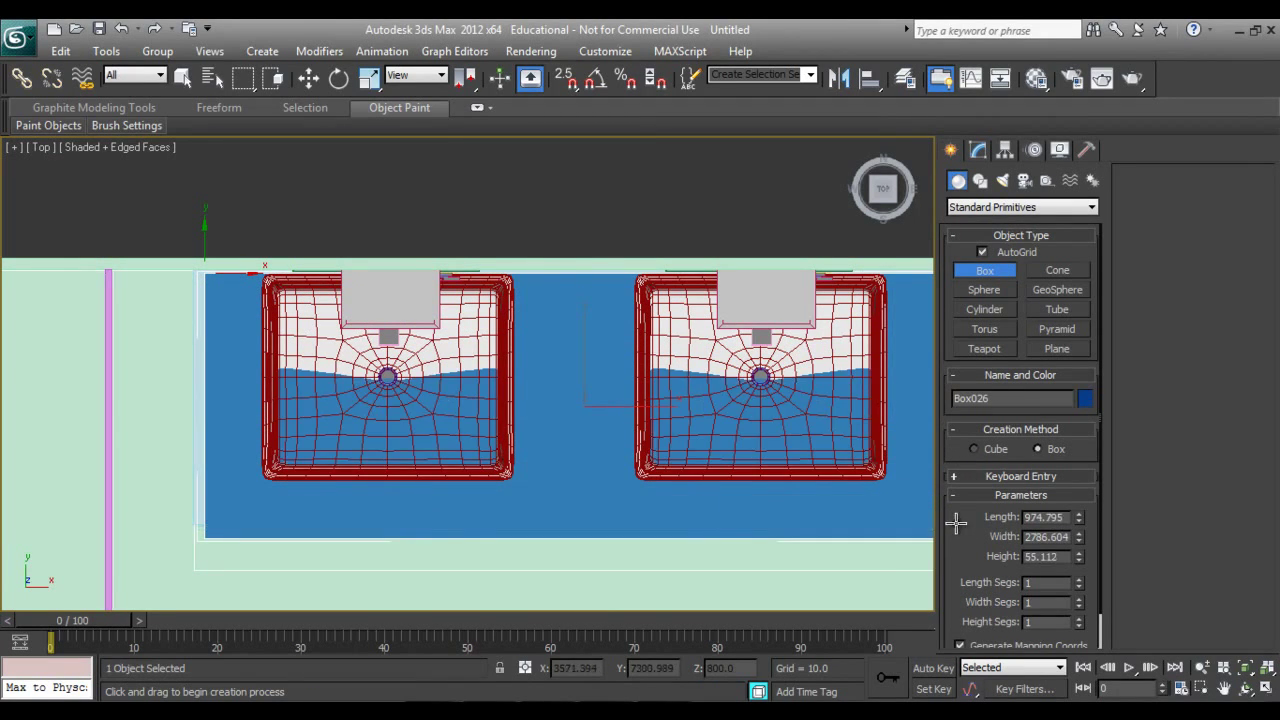
click(654, 420)
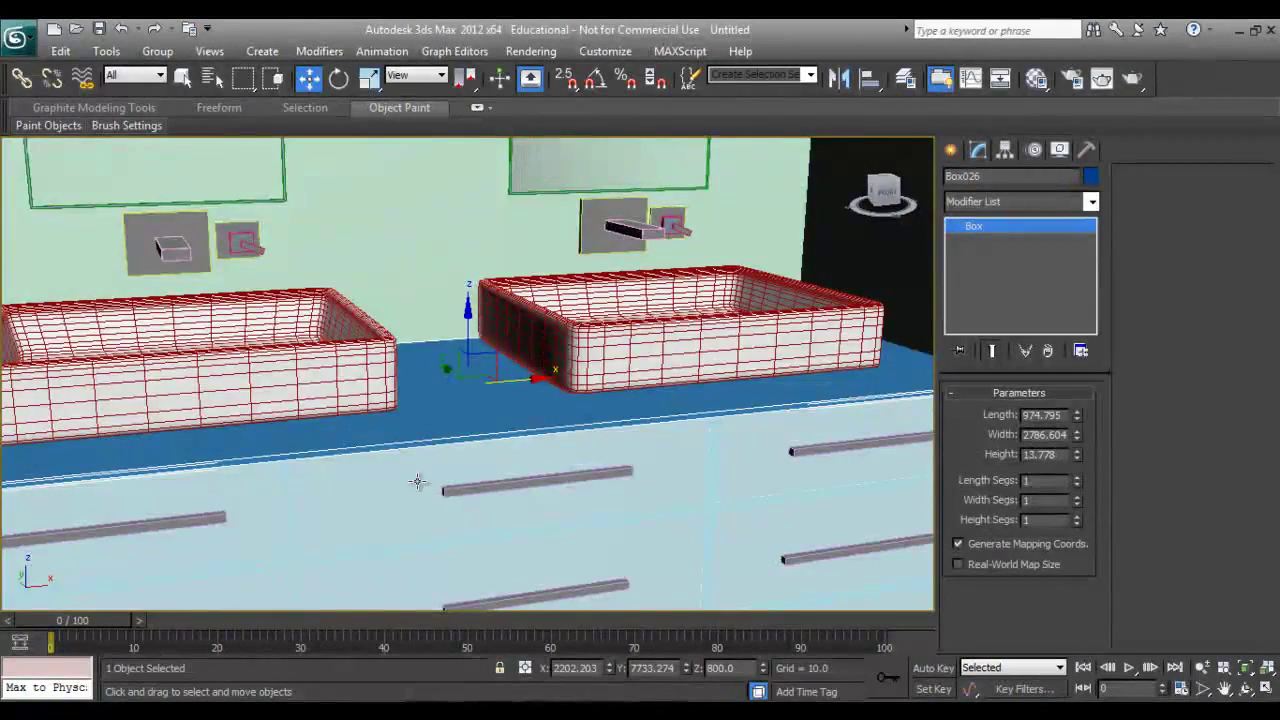
Widen the countertop to a Width of 2814.469 so it covers the left edge.
alt+middle_drag(420, 482, 418, 444)
scroll(418, 444, up, 3)
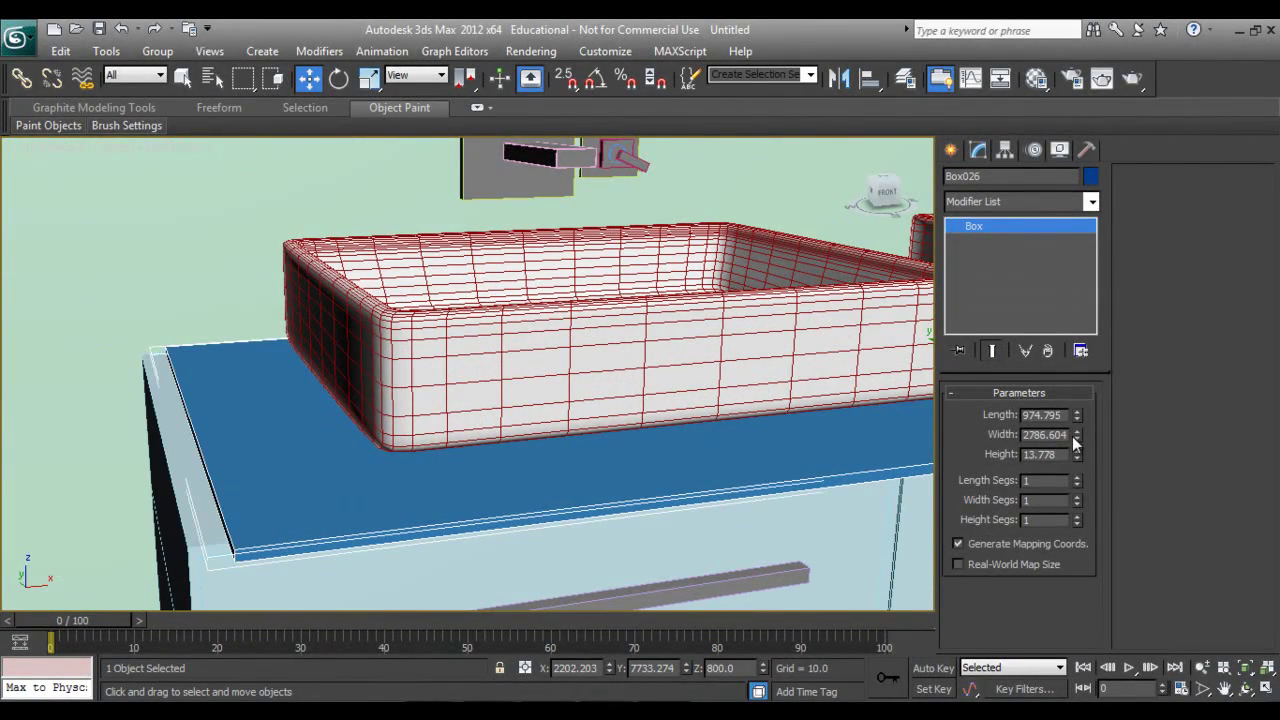
drag(1076, 444, 1074, 426)
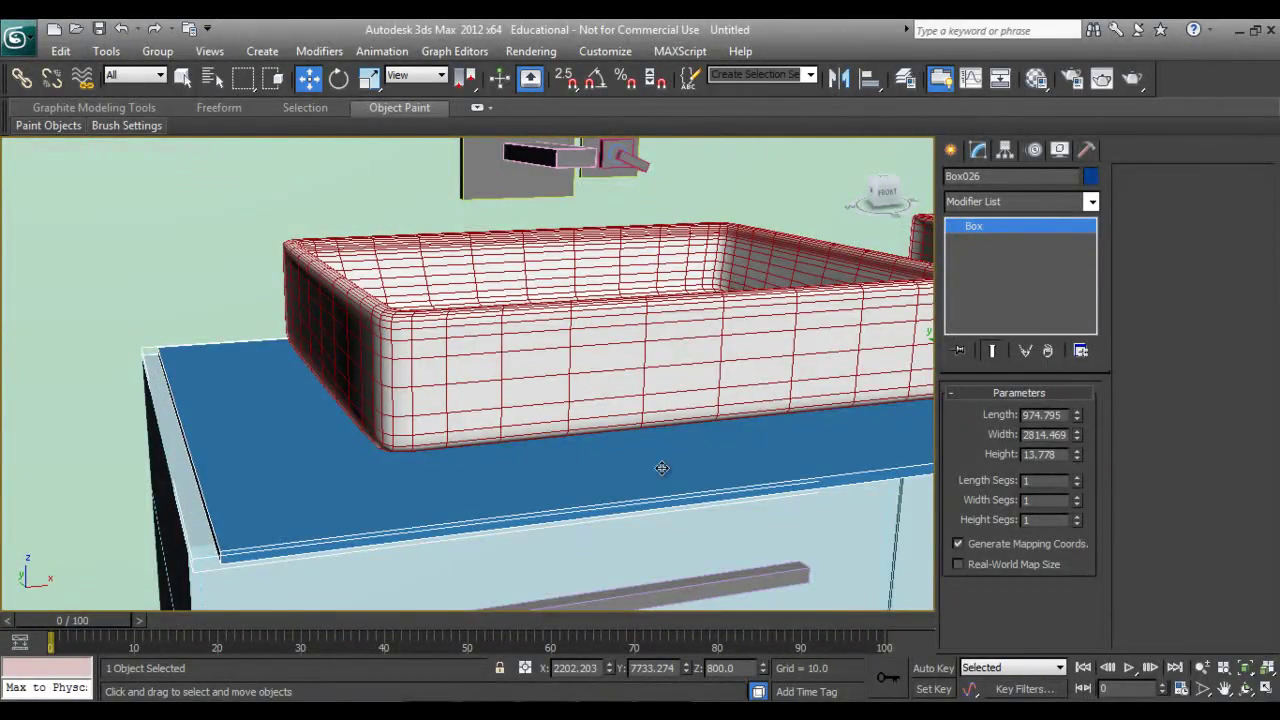
scroll(662, 468, down, 3)
scroll(657, 428, down, 3)
Orbit around the vanity to inspect the drawers, the wall below the countertop and both basins.
mouse_move(677, 406)
alt+middle_down()
mouse_move(603, 406)
mouse_move(461, 503)
mouse_move(478, 500)
alt+middle_up()
scroll(480, 380, up, 5)
scroll(483, 351, up, 3)
scroll(516, 408, up, 2)
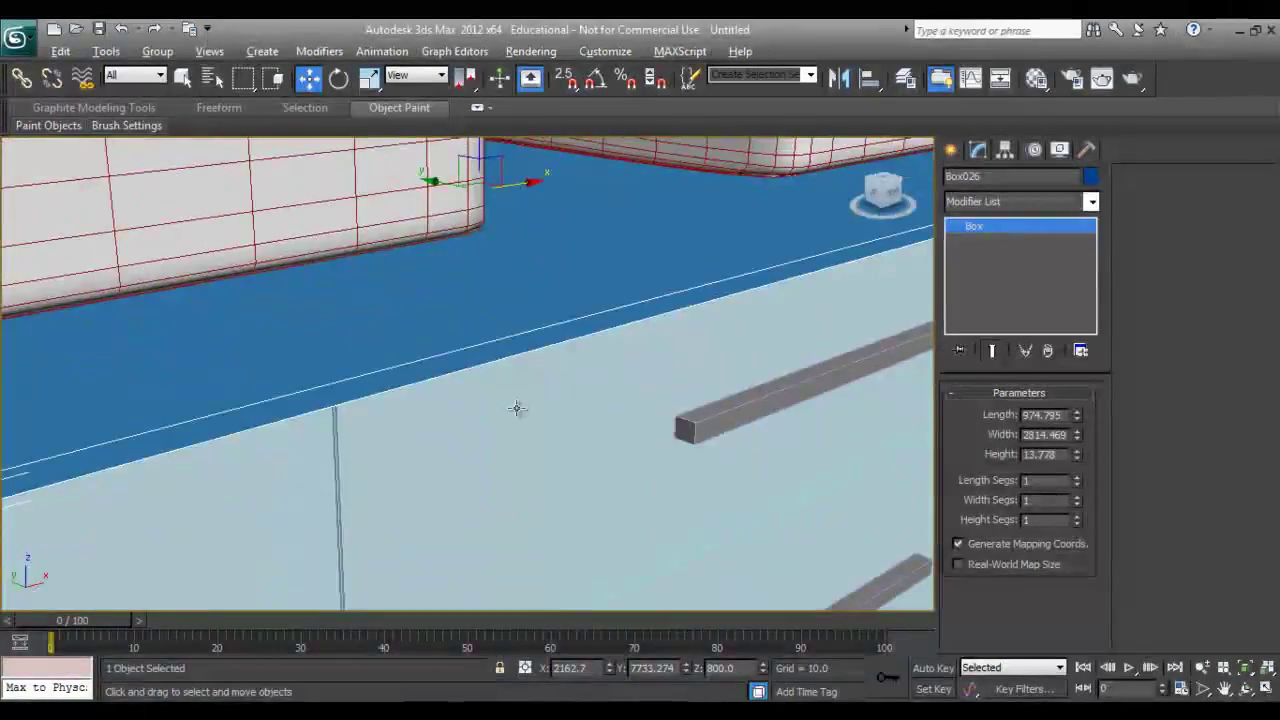
mouse_move(516, 408)
alt+middle_down()
mouse_move(500, 371)
mouse_move(429, 457)
alt+middle_up()
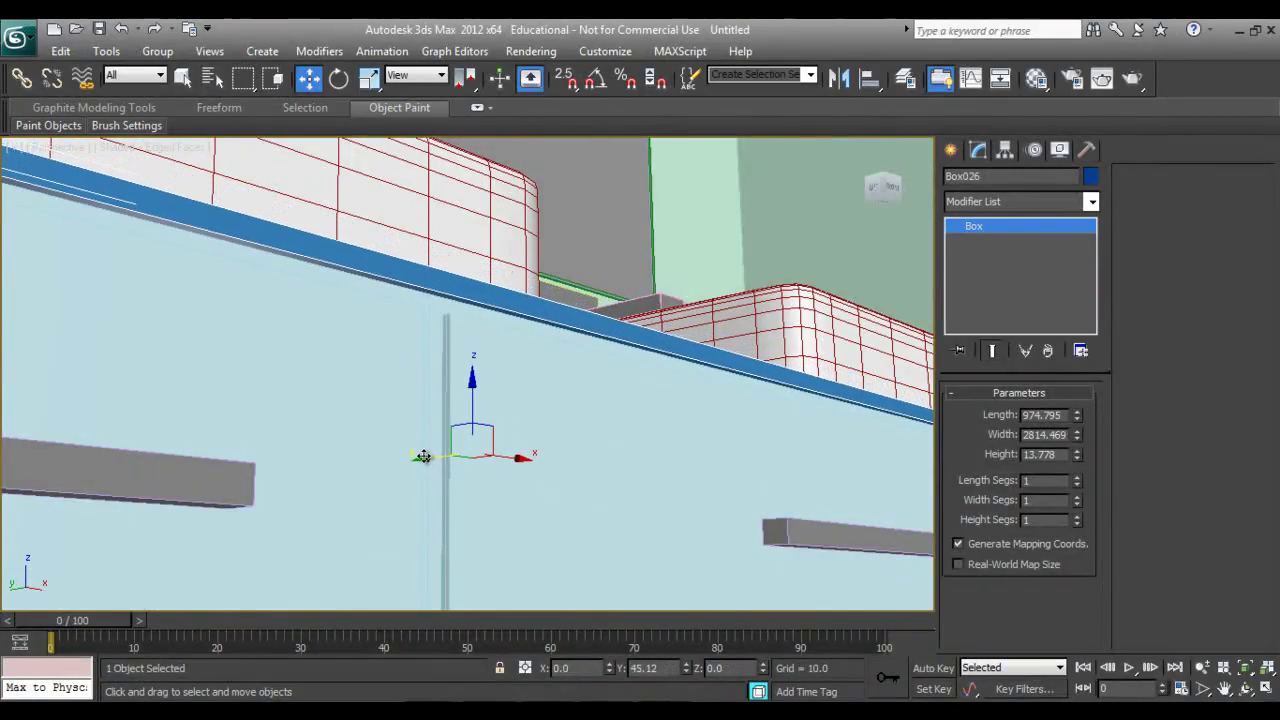
scroll(510, 418, down, 5)
mouse_move(510, 418)
alt+middle_down()
mouse_move(523, 480)
mouse_move(594, 426)
mouse_move(420, 503)
mouse_move(323, 378)
alt+middle_up()
scroll(340, 411, down, 3)
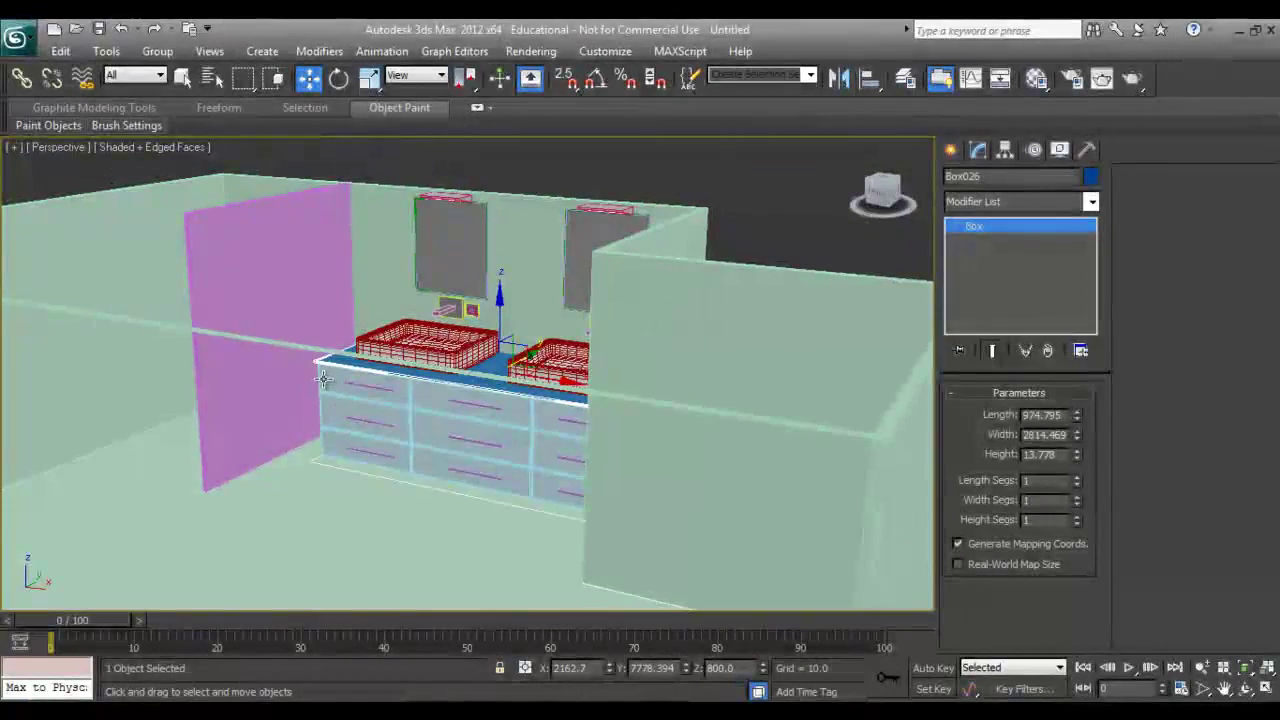
mouse_move(239, 400)
alt+middle_down()
mouse_move(280, 434)
mouse_move(358, 370)
alt+middle_up()
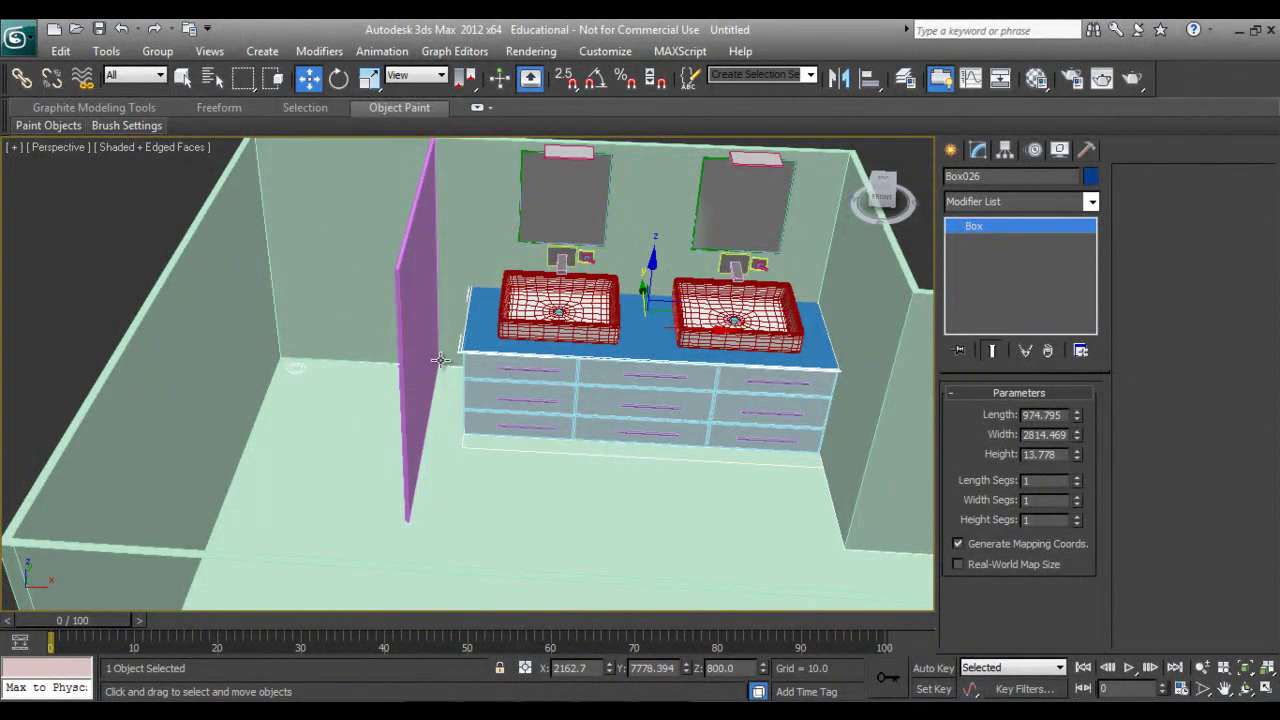
mouse_move(440, 360)
alt+middle_down()
mouse_move(423, 343)
mouse_move(451, 368)
alt+middle_up()
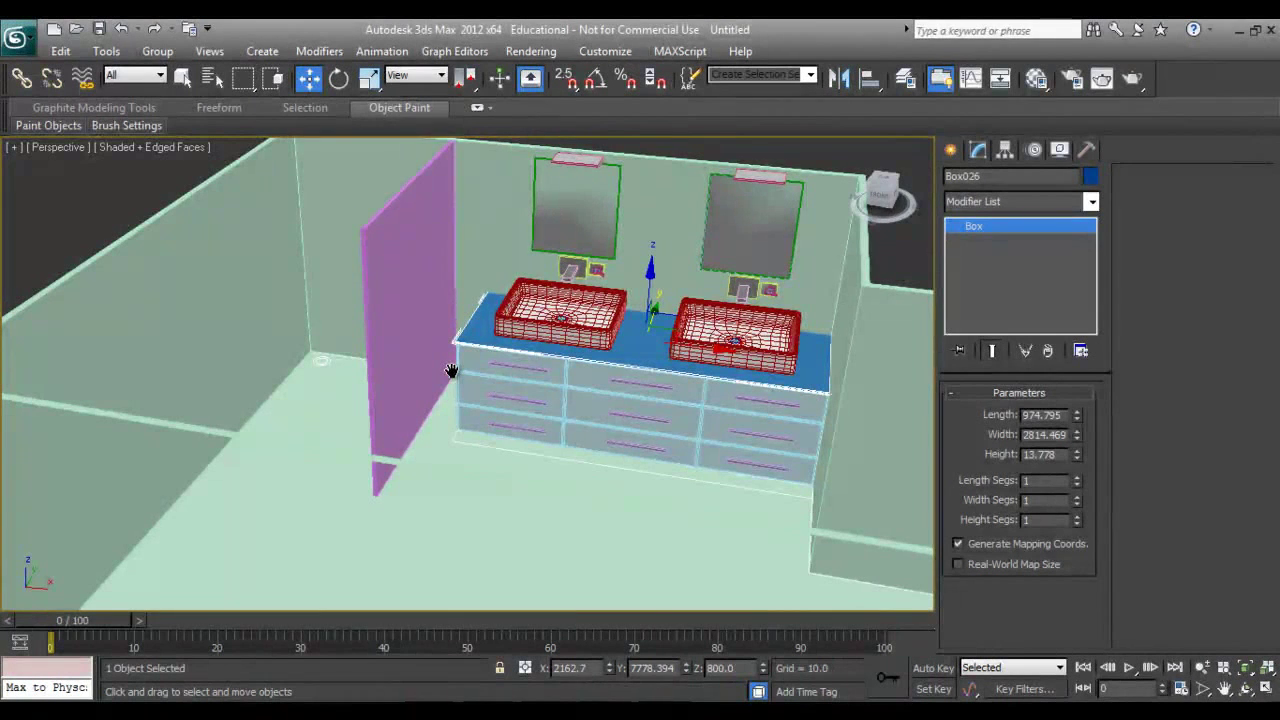
alt+middle_drag(463, 432, 484, 423)
middle_drag(571, 380, 555, 400)
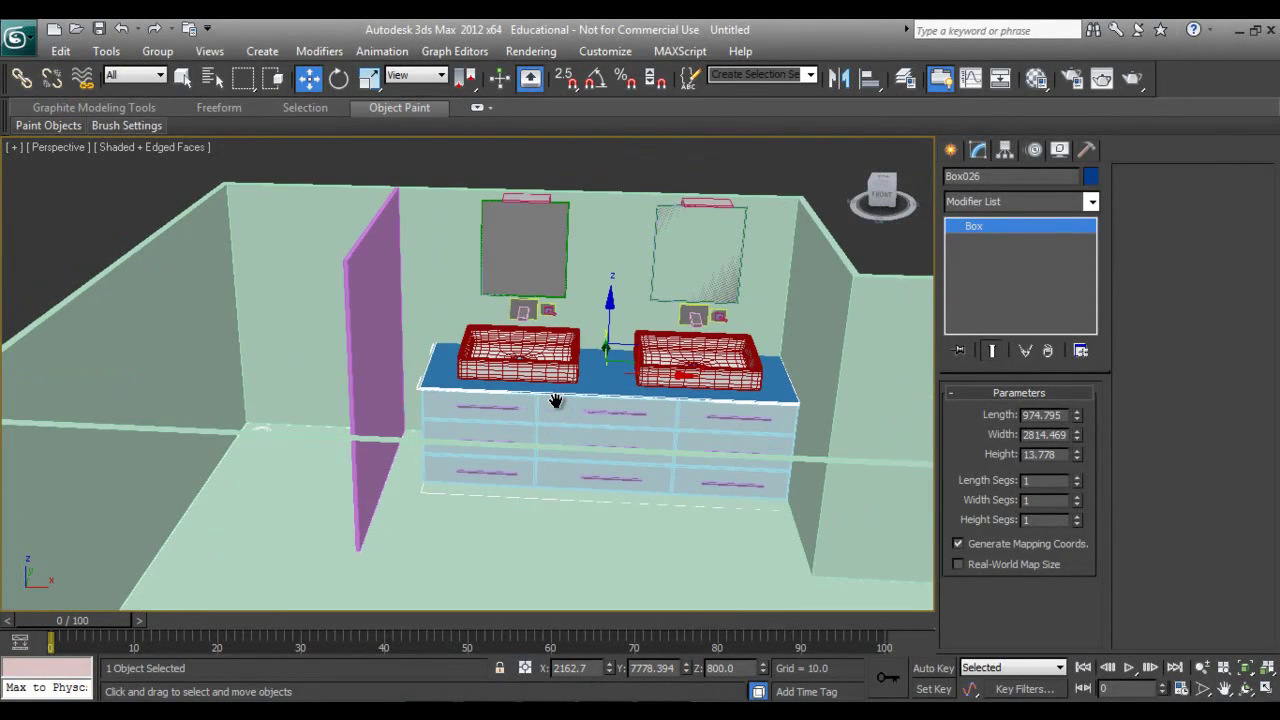